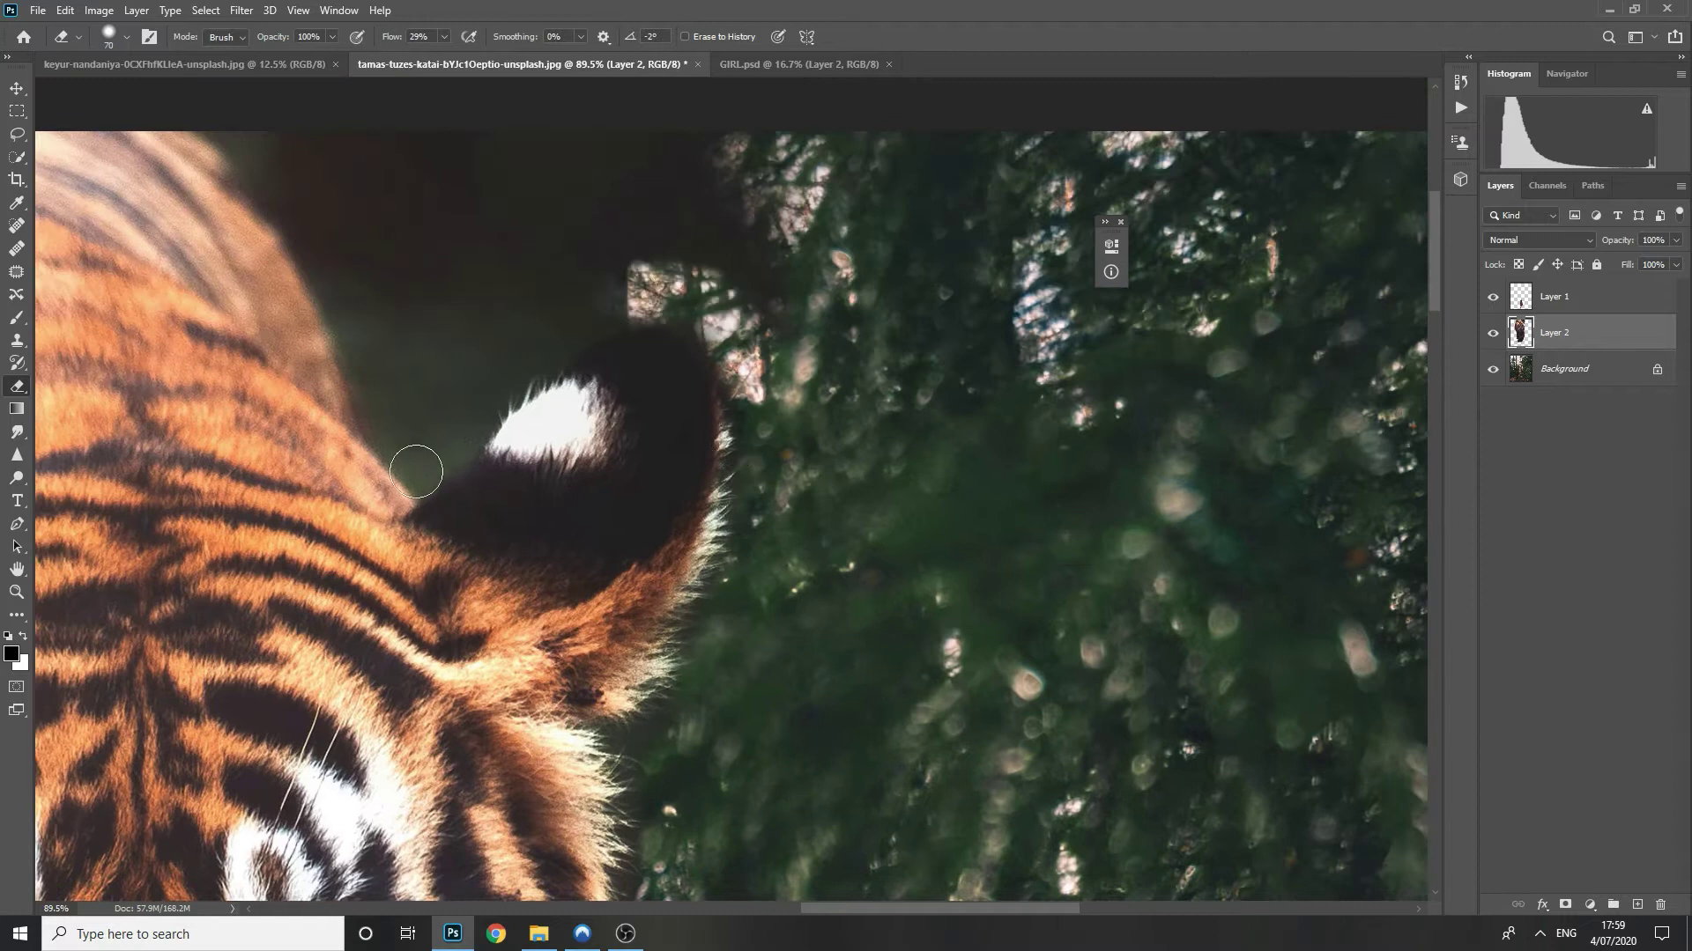
- Erase the leftover fringe on Layer 2 around the tiger's right-hand ear and the adjoining edge of its back
left_click_drag(408, 433, 457, 527)
left_click_drag(274, 213, 384, 370)
mouse_move(842, 407)
left_mouse_down()
mouse_move(711, 268)
mouse_move(338, 232)
mouse_move(386, 327)
mouse_move(564, 343)
left_mouse_up()
left_click_drag(889, 591, 705, 572)
mouse_move(368, 531)
left_mouse_down()
mouse_move(411, 531)
mouse_move(392, 531)
left_mouse_up()
left_click_drag(419, 393, 486, 340)
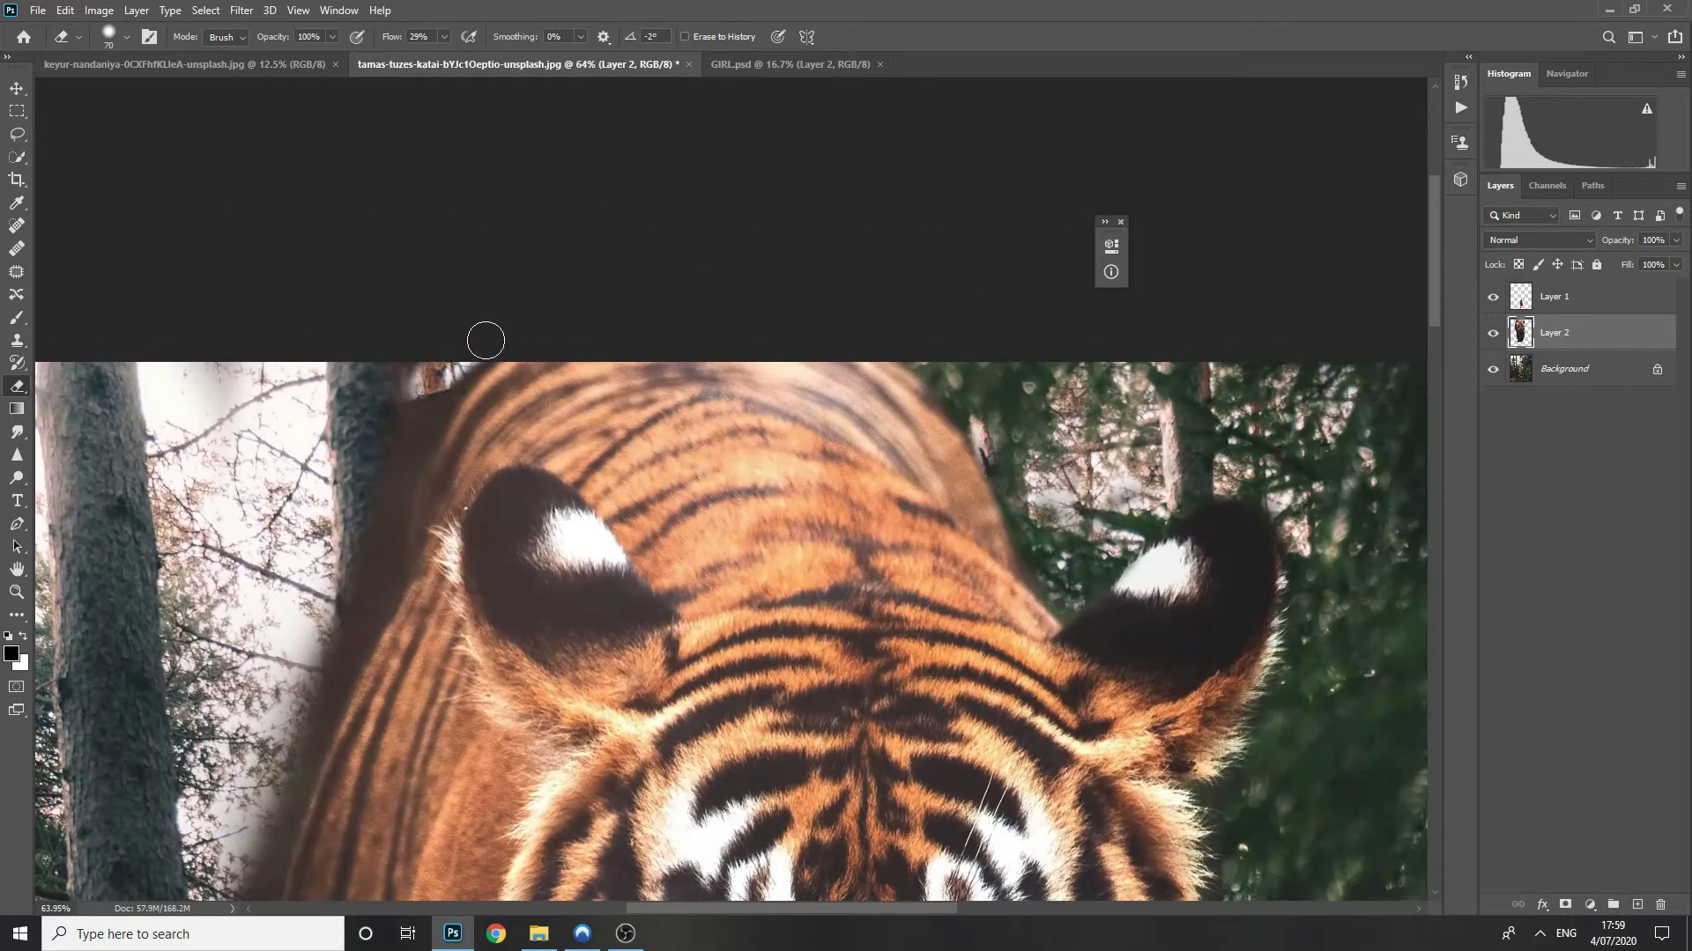
- Erase the leftover background along the tiger's left-hand ear and left side of its back on Layer 2
left_click_drag(447, 413, 402, 465)
mouse_move(402, 480)
left_mouse_down()
mouse_move(629, 284)
mouse_move(520, 558)
left_mouse_up()
left_click_drag(520, 572, 590, 427)
mouse_move(550, 515)
left_mouse_down()
mouse_move(591, 441)
mouse_move(519, 608)
left_mouse_up()
left_click_drag(520, 608, 546, 440)
mouse_move(564, 442)
left_mouse_down()
mouse_move(553, 597)
mouse_move(553, 298)
left_mouse_up()
mouse_move(555, 275)
left_mouse_down()
mouse_move(546, 216)
mouse_move(613, 404)
mouse_move(591, 505)
left_mouse_up()
- Save the composite as ngng.psd
scroll(591, 505, "down", 2)
scroll(631, 434, "down", 3)
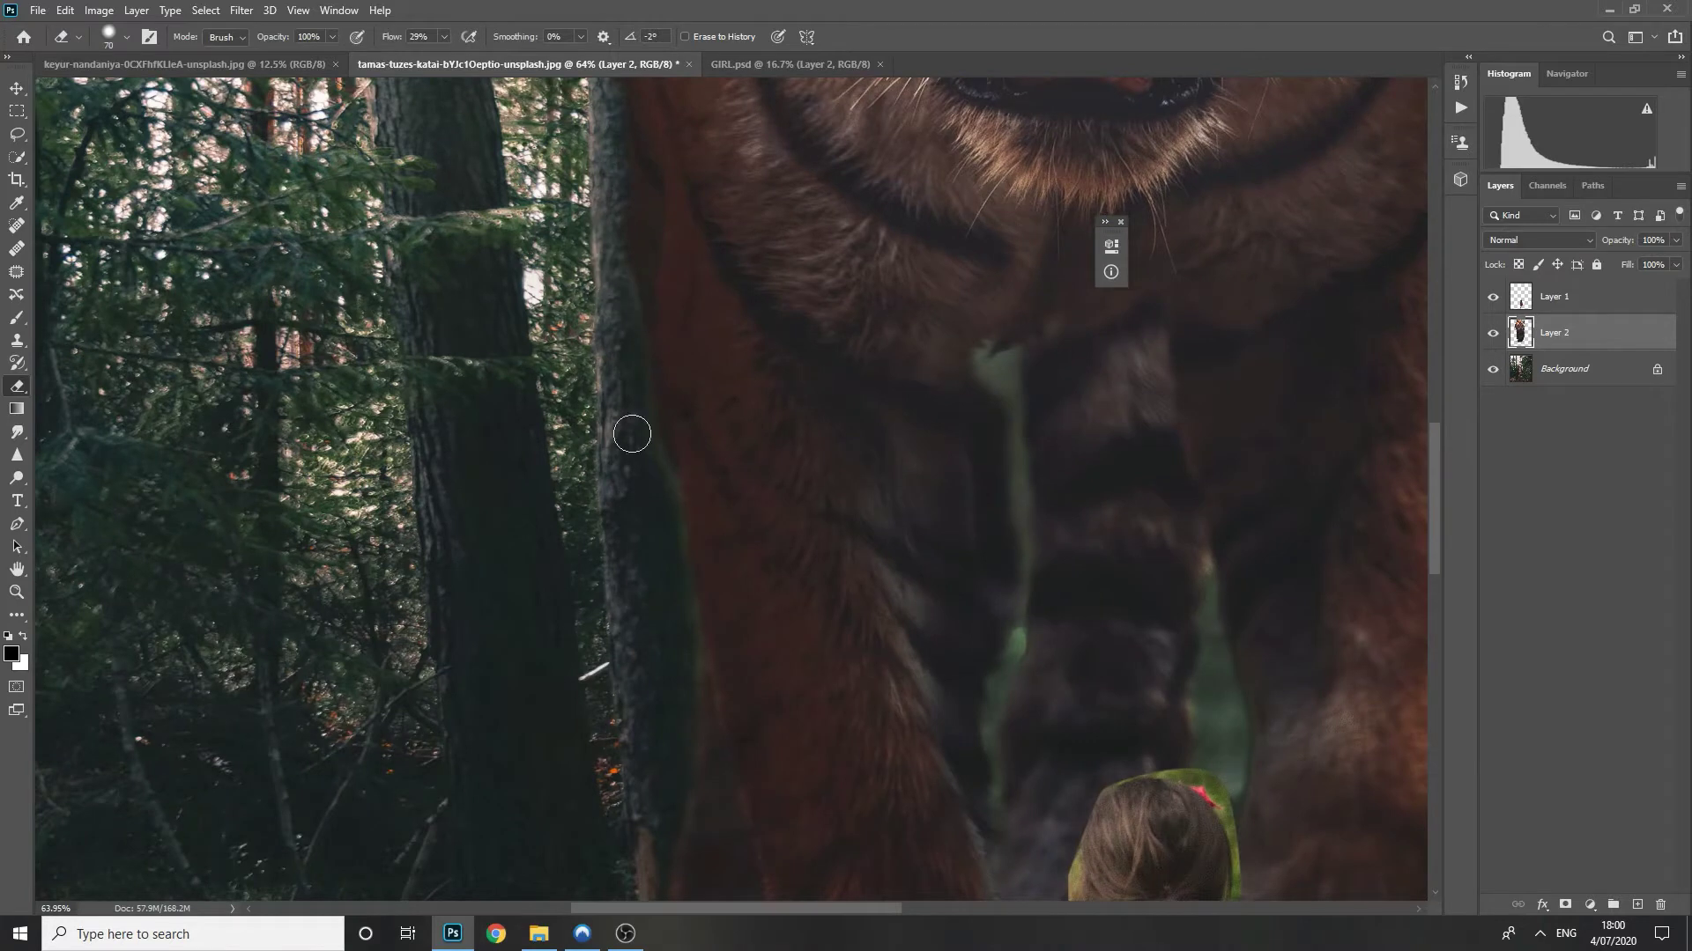
key("ctrl+s")
type("ngng")
left_click(693, 551)
- Erase the leftover fringe beside the tiger's left-hand foreleg, next to the thin trunk
left_click_drag(658, 847, 634, 435)
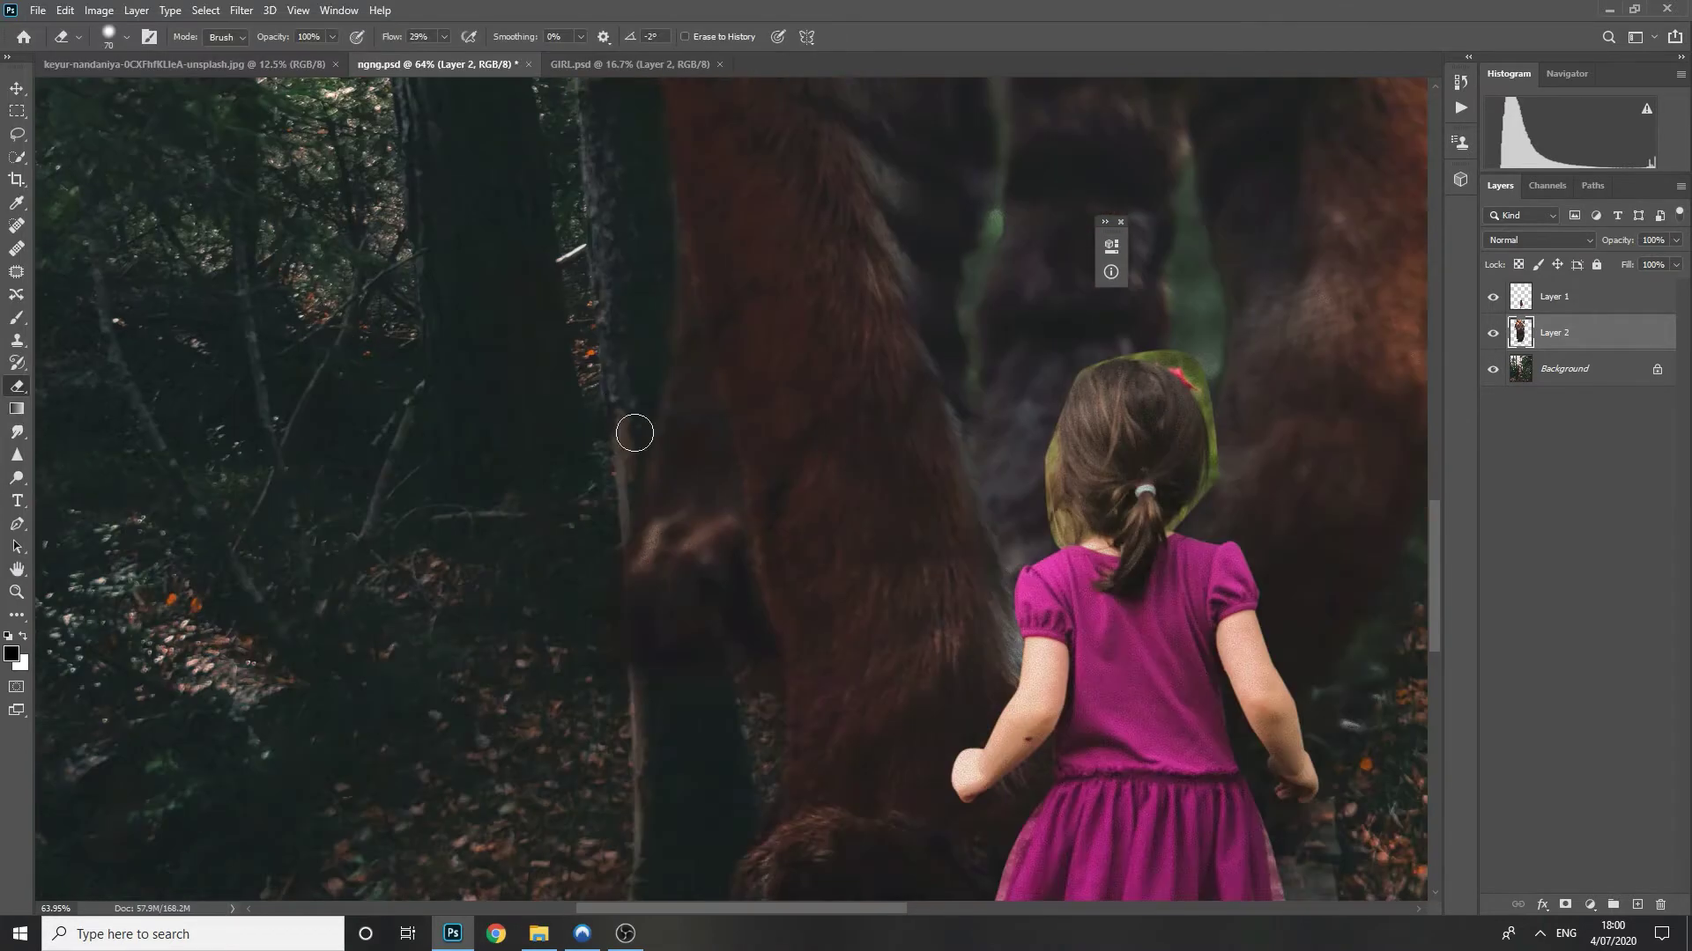
scroll(636, 423, "down", 5)
left_click_drag(586, 260, 611, 265)
- Lower Layer 2's opacity to 66% so the forest shows through the tiger
key("v")
key("c")
key("3")
key("6")
key("6")
left_click_drag(611, 325, 705, 325)
- Start a Pen path at the upper end of the trunk beside the tiger, hiding Layer 2 temporarily to see the bark
left_click(1492, 333)
key("p")
scroll(526, 187, "up", 5)
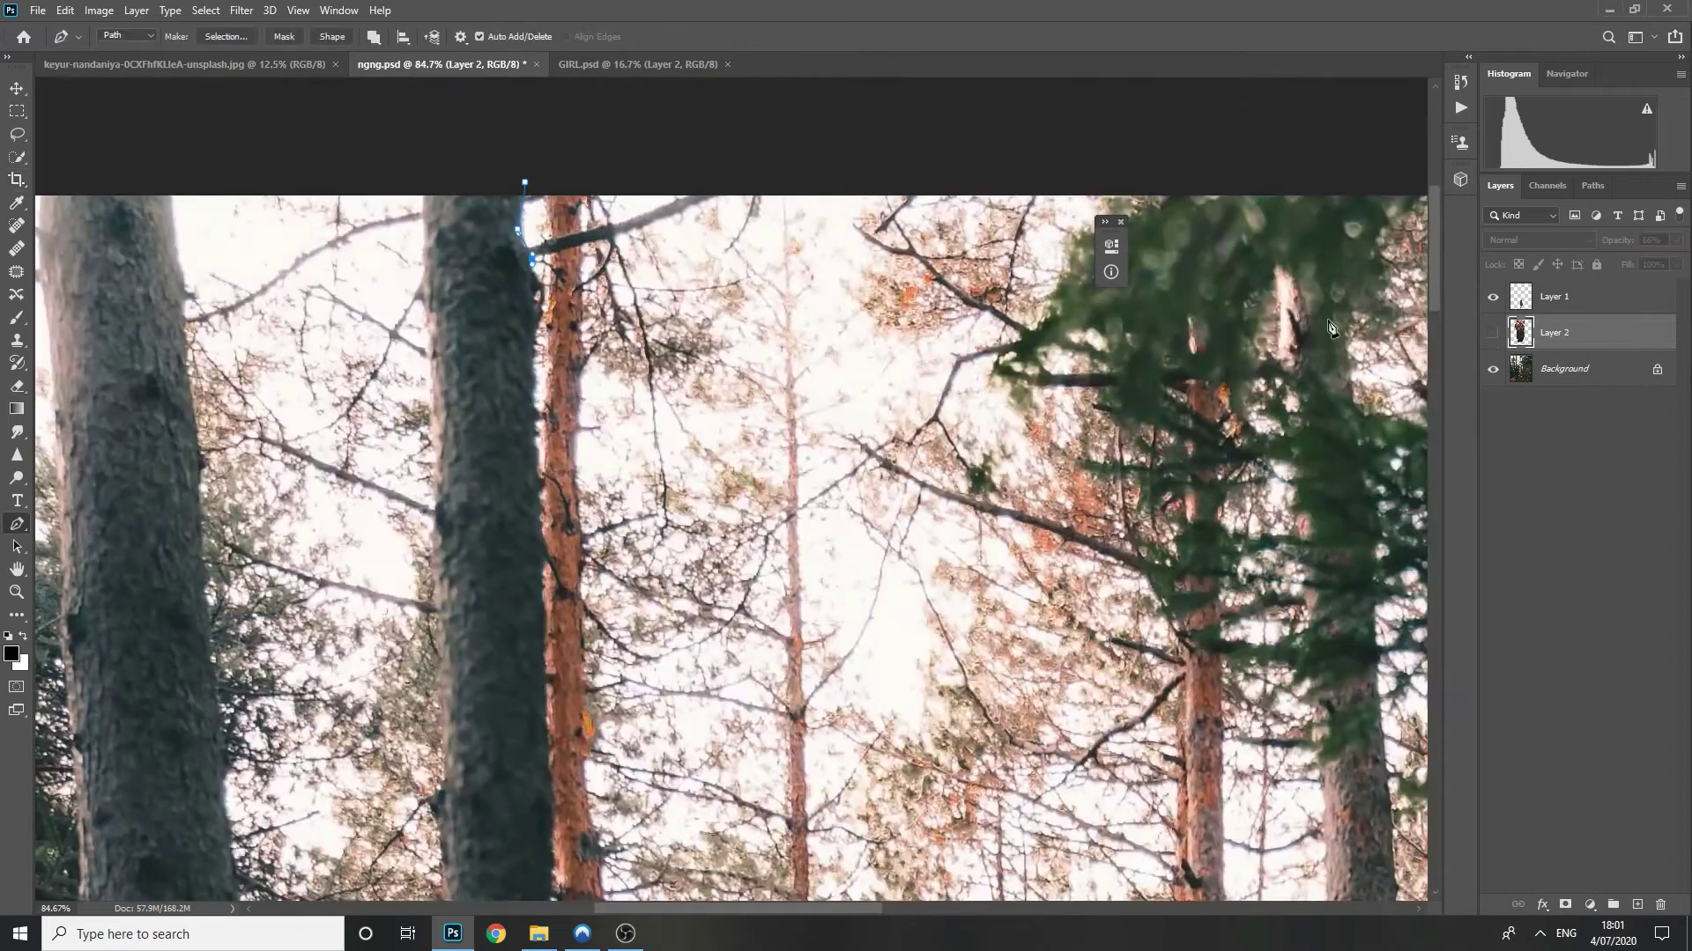
left_click(1492, 333)
scroll(1575, 415, "down", 3)
key("v")
key("3")
scroll(543, 150, "up", 2)
left_click(531, 149)
key("p")
left_click_drag(528, 237, 527, 248)
- Reduce Layer 2's fill to 49%
left_click(1599, 318)
left_click(1675, 264)
left_click_drag(1680, 284, 1635, 285)
- Continue the Pen path down the right edge of the trunk that overlaps the tiger
scroll(535, 550, "up", 2)
left_click_drag(536, 551, 557, 185)
left_click(567, 447)
left_click(575, 502)
left_click(572, 543)
left_click(557, 267)
left_click(553, 316)
left_click(583, 623)
left_click_drag(565, 755, 617, 114)
left_click(628, 403)
left_click_drag(628, 403, 658, 157)
- Trace the trunk's left edge back up to the image's upper border with the Pen tool
left_click(515, 670)
left_click_drag(480, 247, 489, 599)
left_click_drag(489, 599, 486, 572)
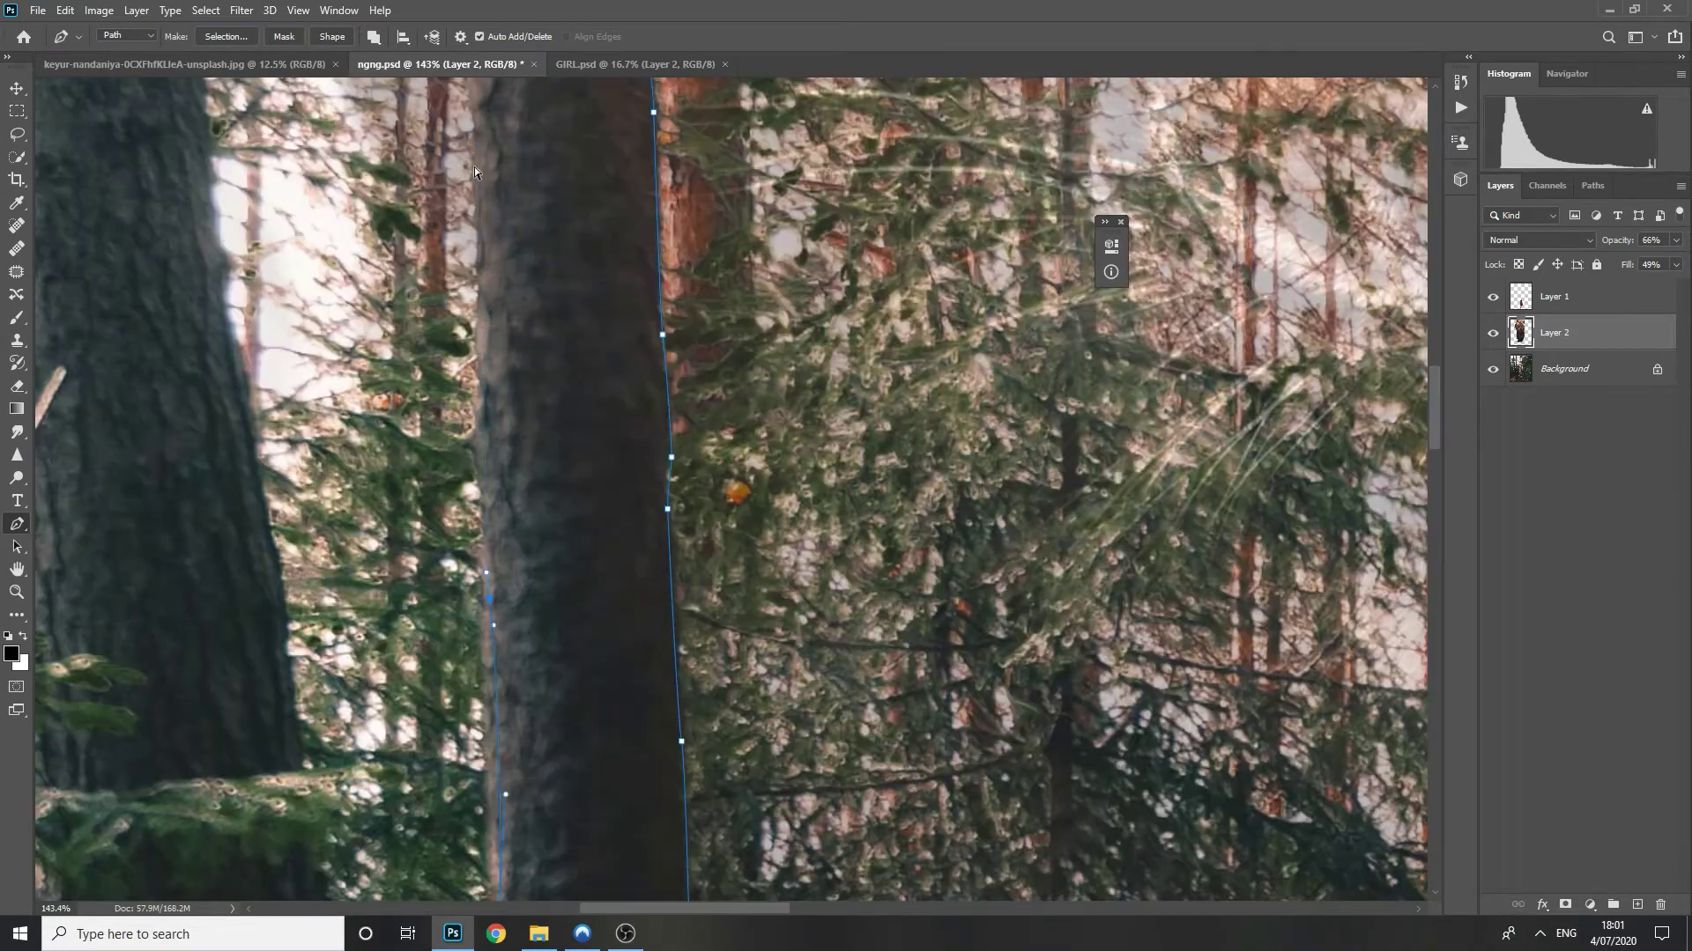
scroll(474, 167, "up", 8)
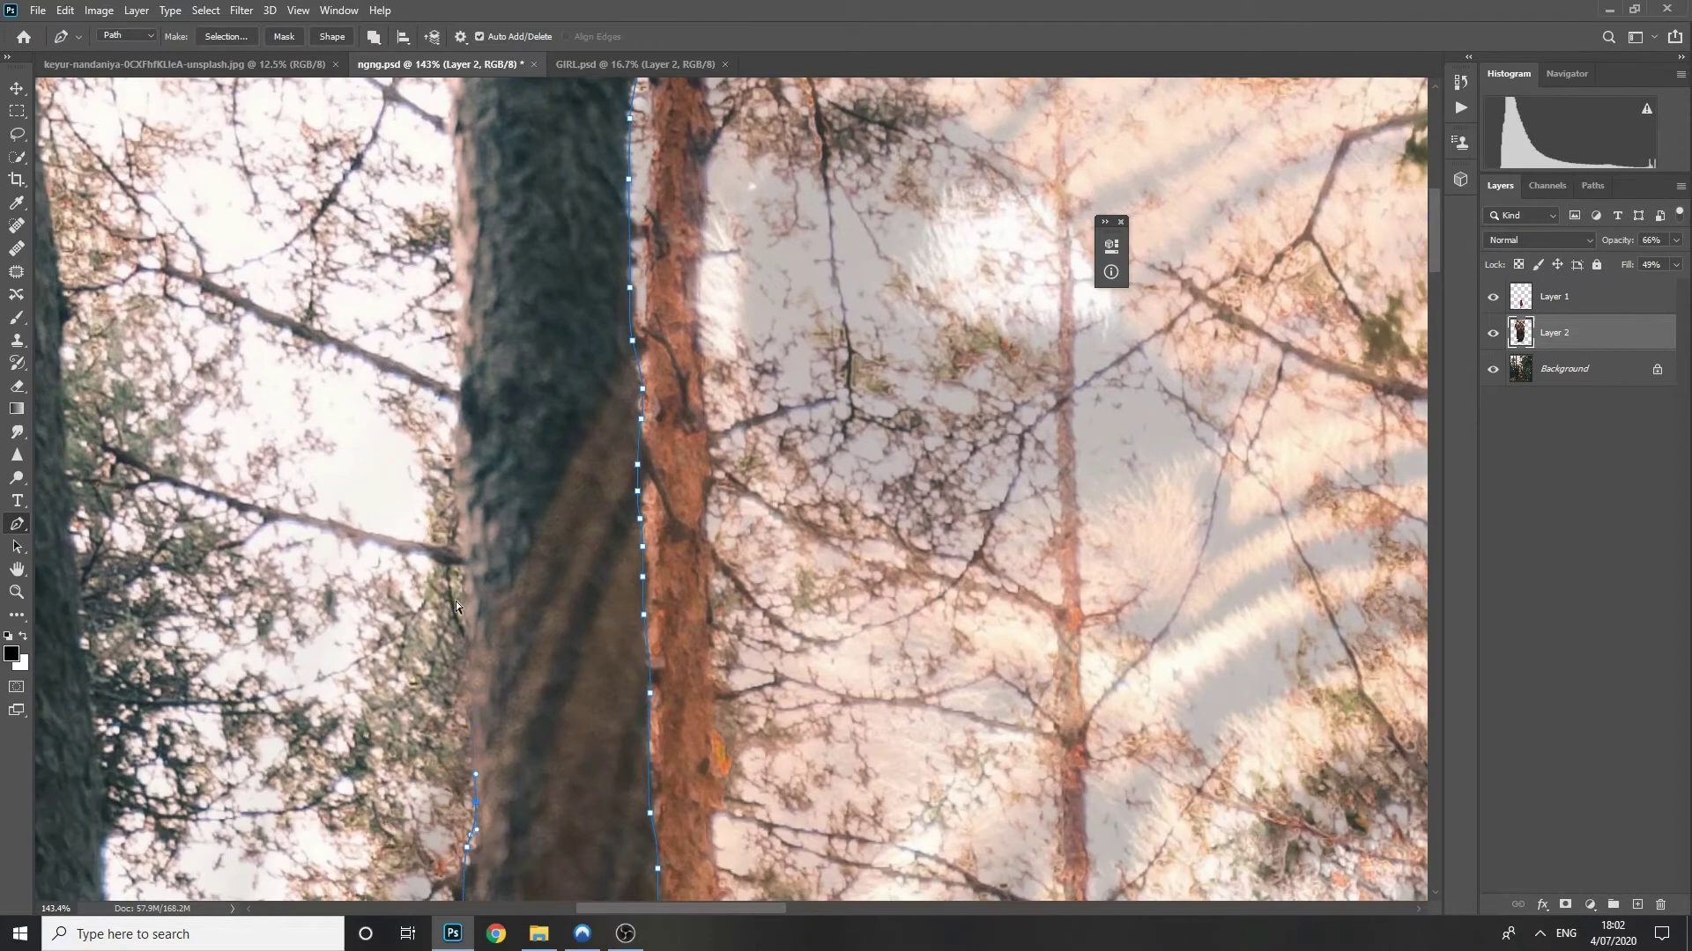
left_click_drag(458, 336, 602, 653)
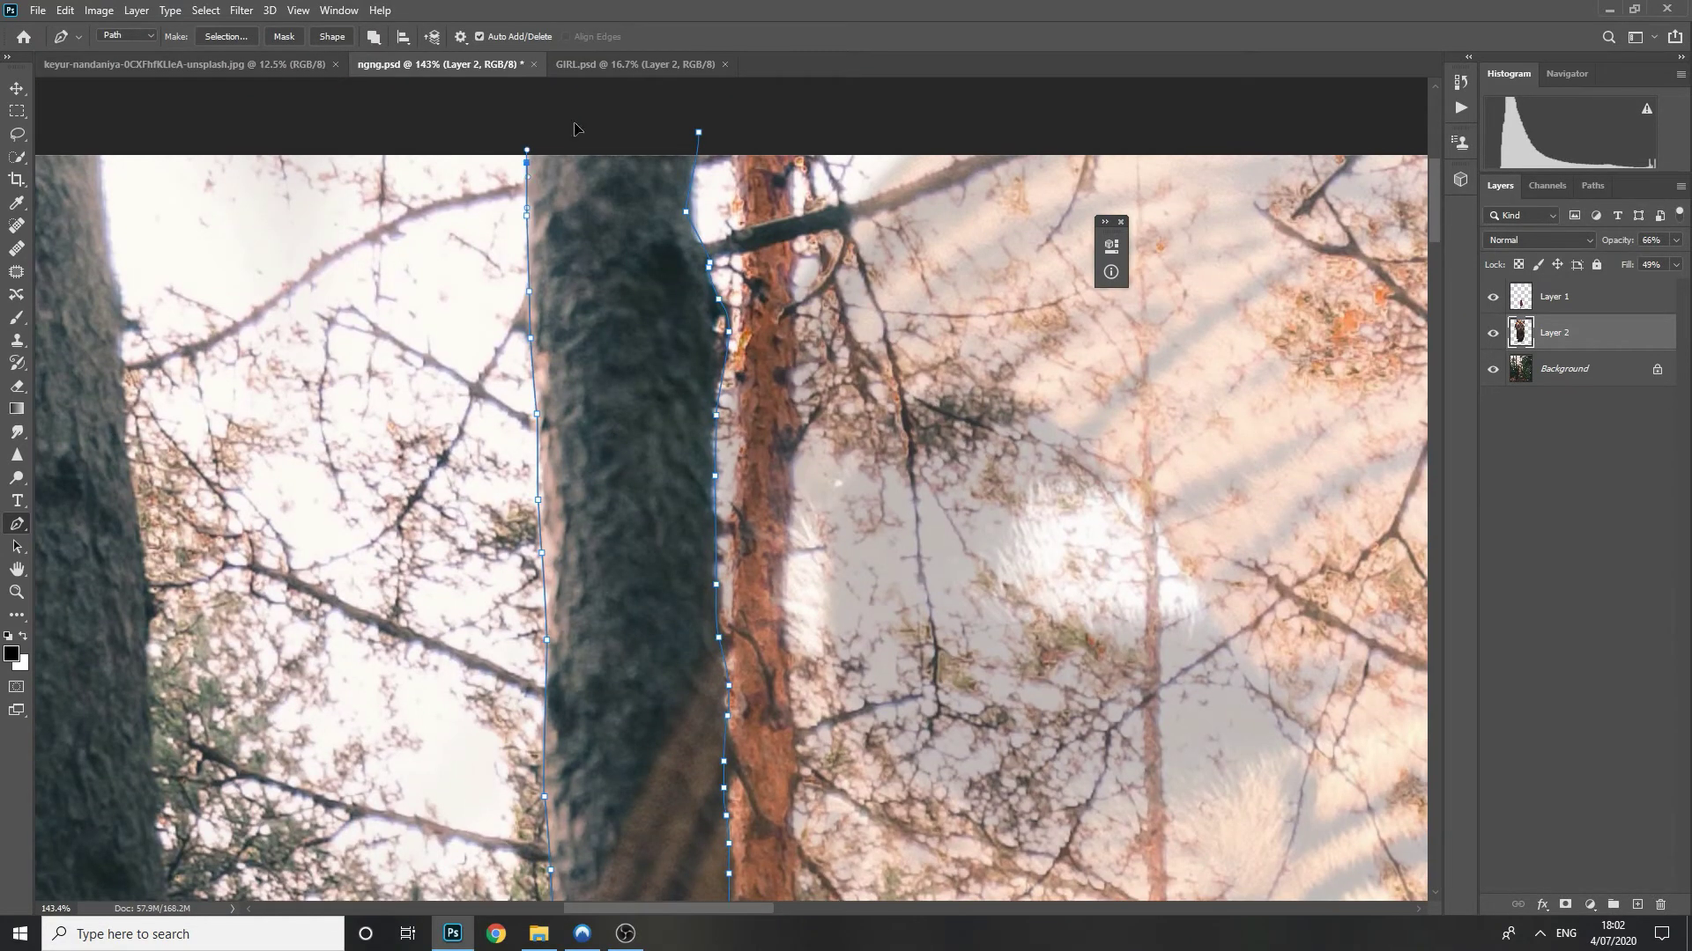
- Turn the traced trunk path into a feathered selection
key("ctrl+minus")
key("ctrl+minus")
key("ctrl+Return")
key("shift+F6")
key("Return")
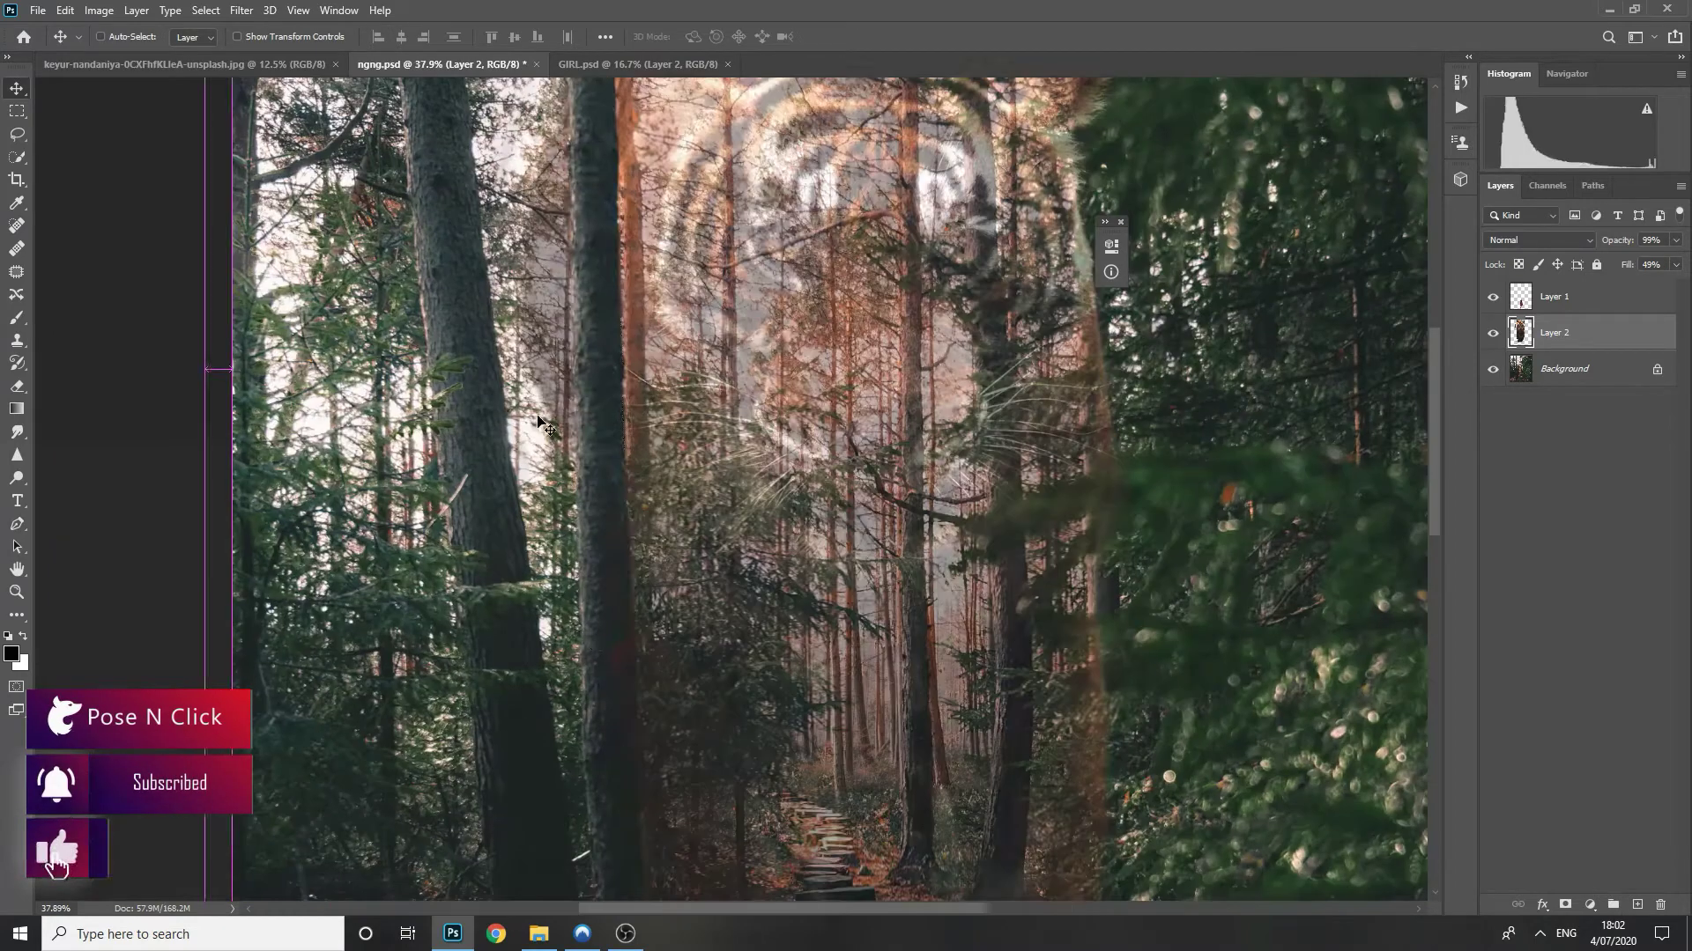
- Restore Layer 2 to 100% opacity and fill, and clear the tiger inside the trunk selection
left_click(1676, 265)
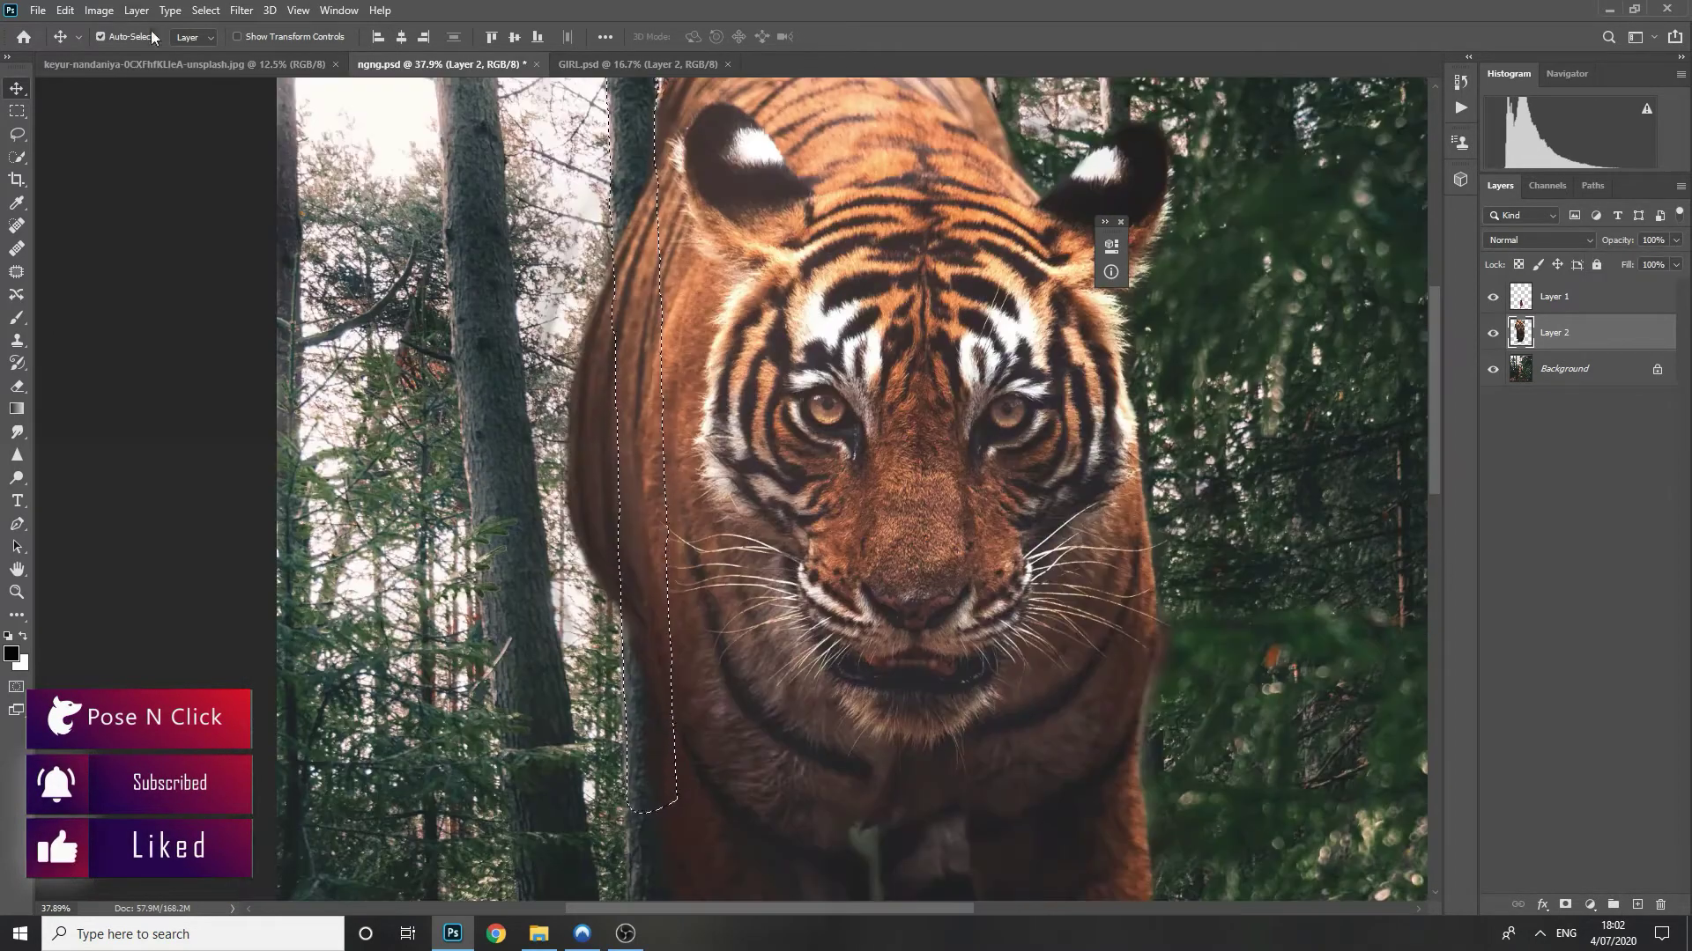
left_click(205, 10)
left_click(414, 329)
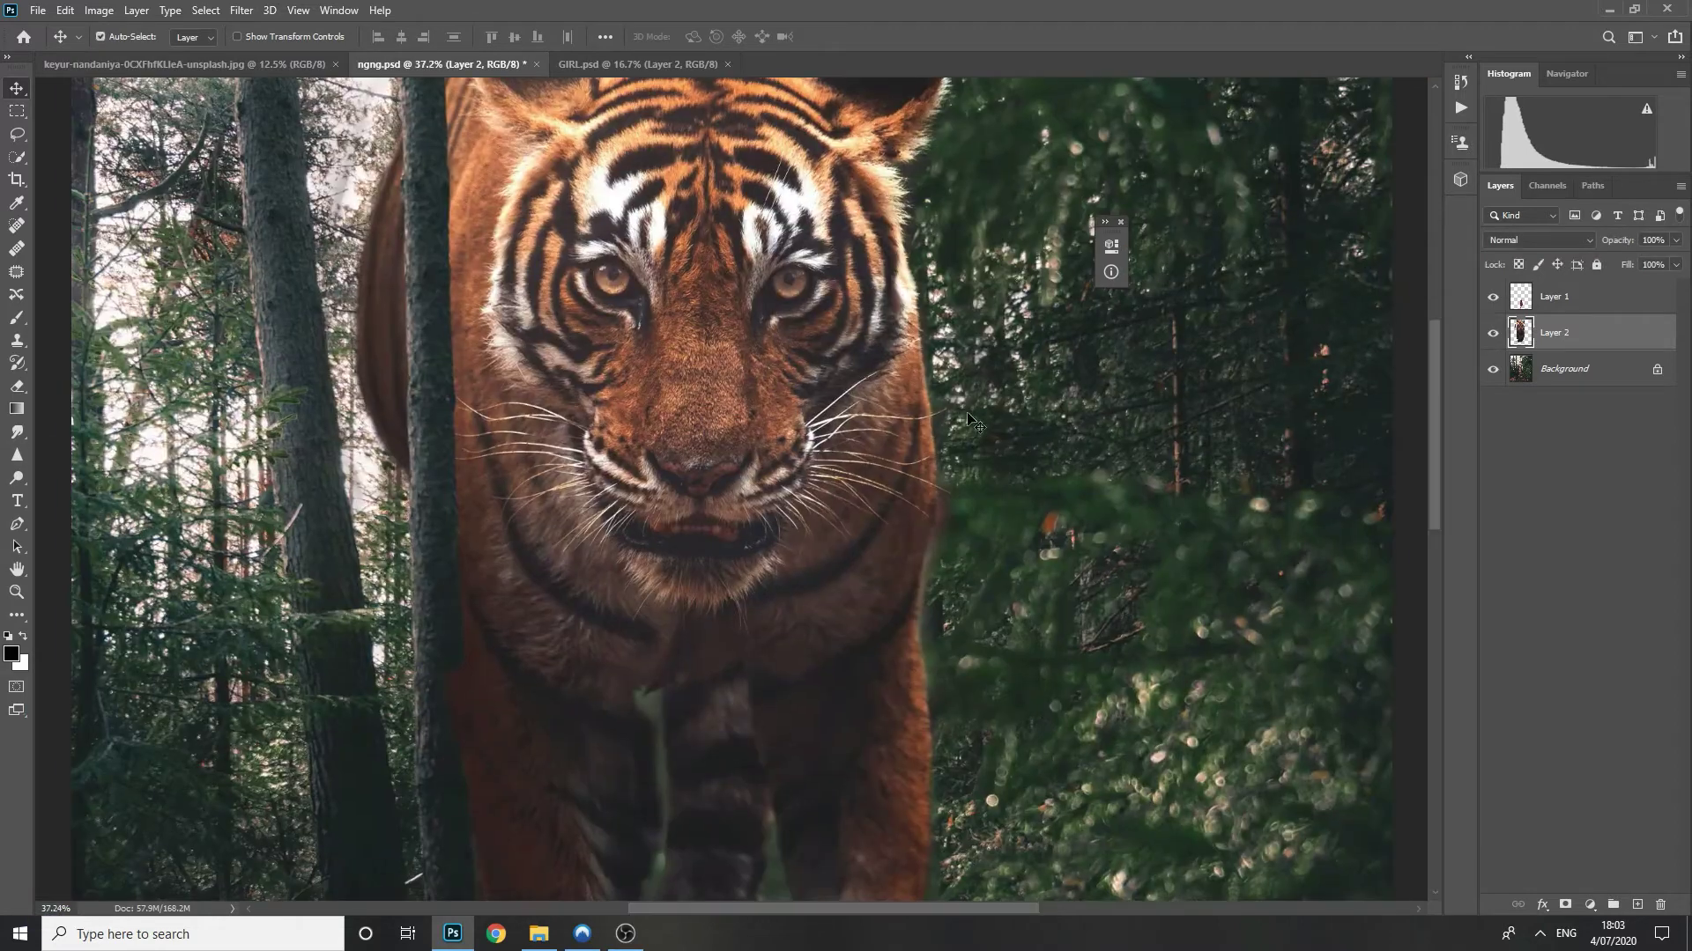
- Erase the green remnants in both gaps between the tiger's legs using a smaller Eraser brush
key("e")
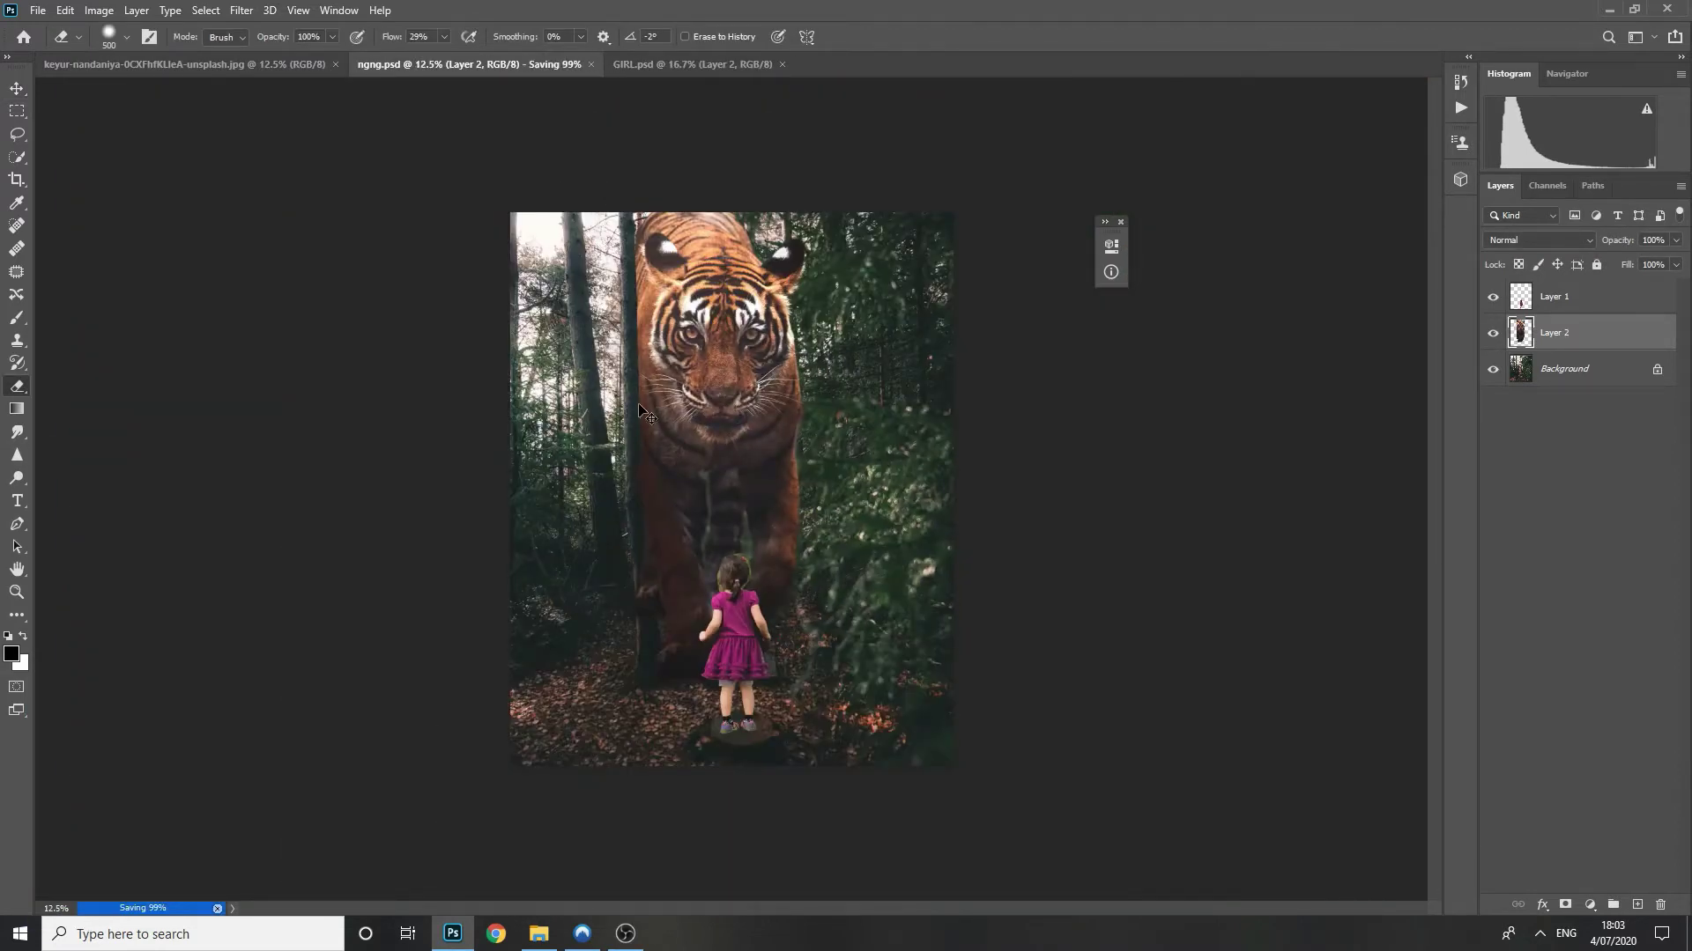
scroll(713, 519, "up", 8)
key("bracketleft")
key("bracketleft")
key("bracketleft")
key("bracketleft")
key("bracketleft")
key("bracketleft")
key("bracketleft")
key("bracketleft")
key("bracketleft")
key("bracketleft")
key("bracketleft")
left_click_drag(843, 485, 856, 627)
left_click_drag(857, 546, 847, 500)
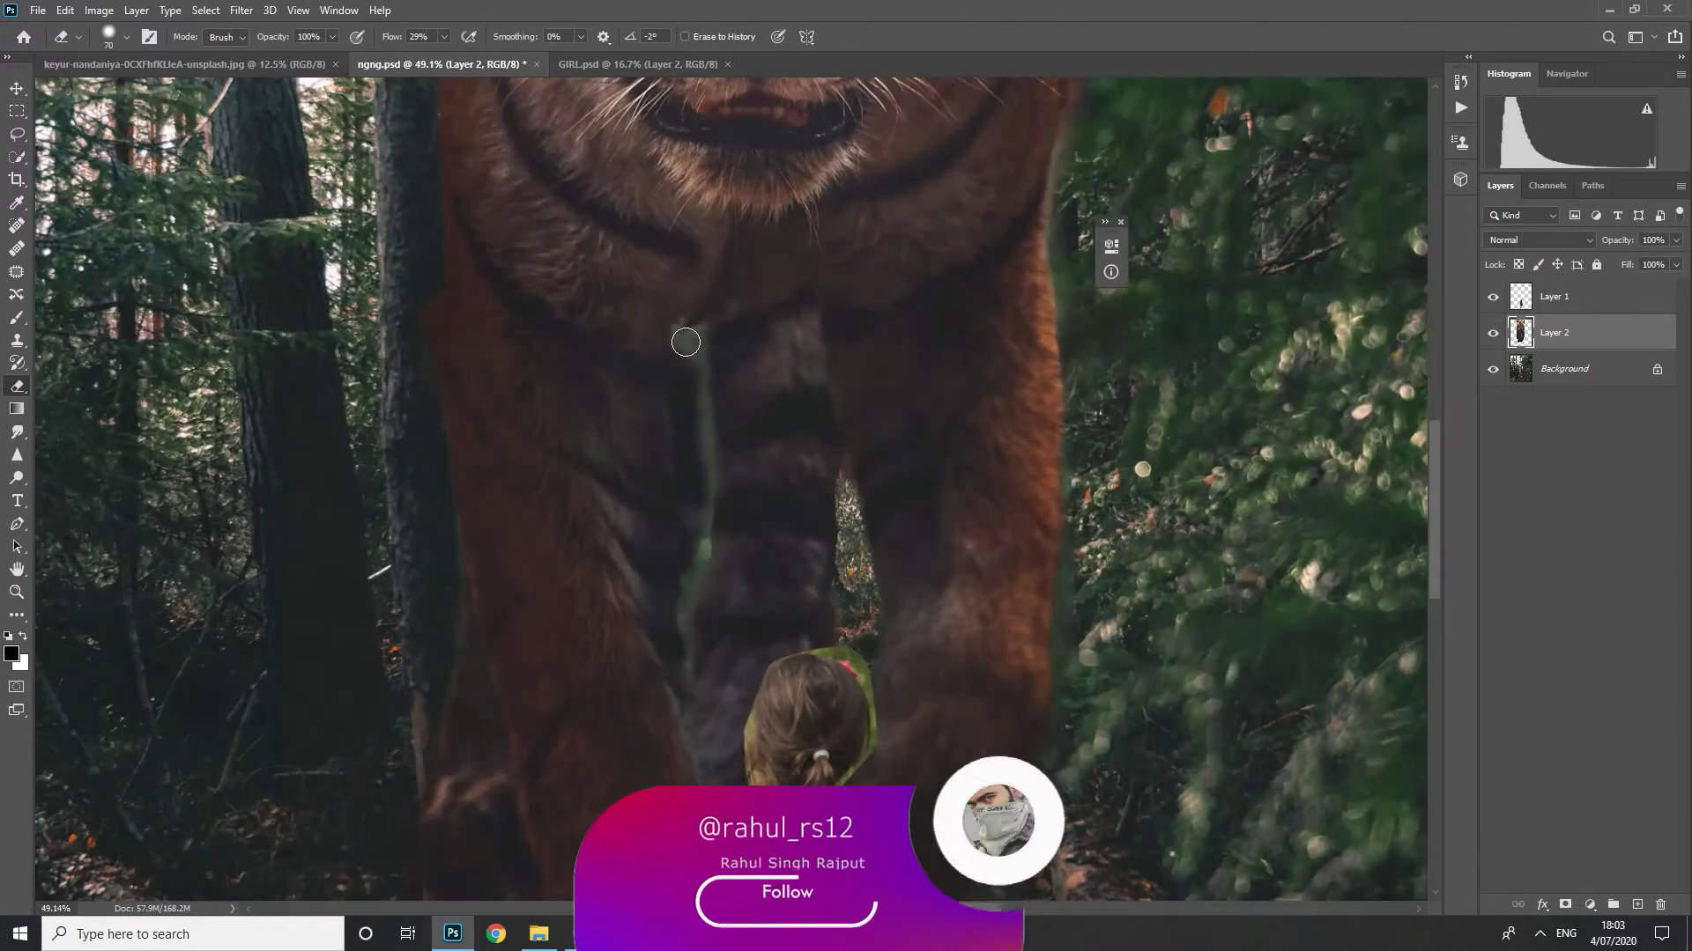
left_click_drag(686, 342, 703, 456)
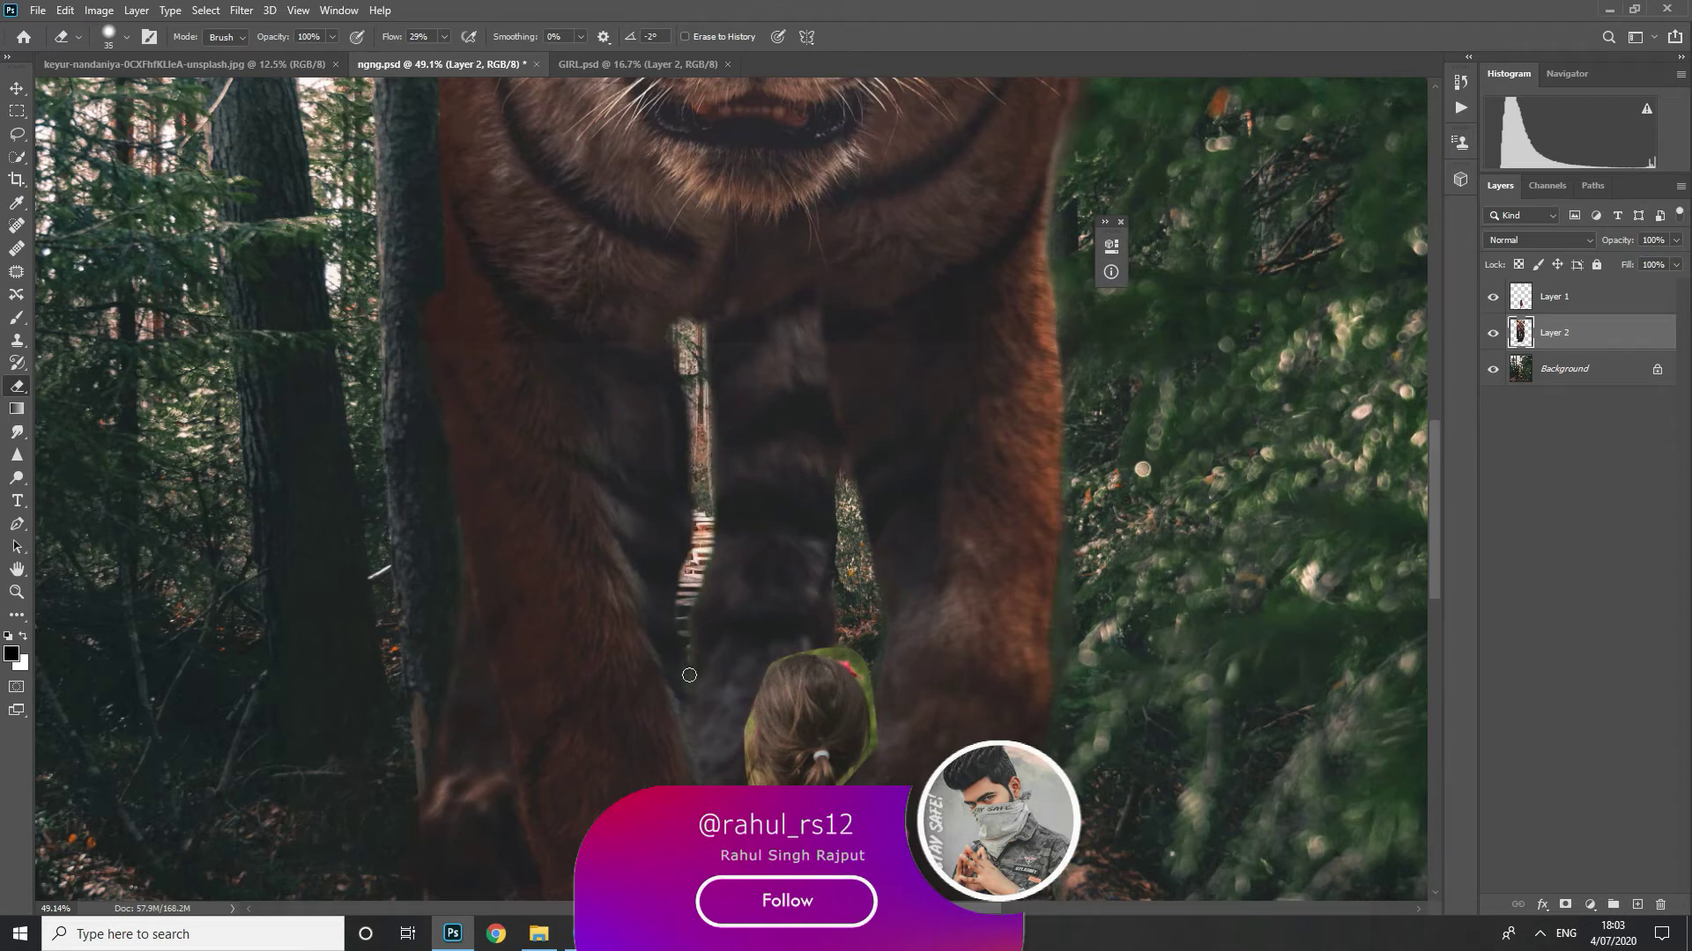
- Add a Curves adjustment layer and apply one of its contrast-changing presets
scroll(1024, 564, "down", 6)
left_click(1589, 904)
left_click(1572, 677)
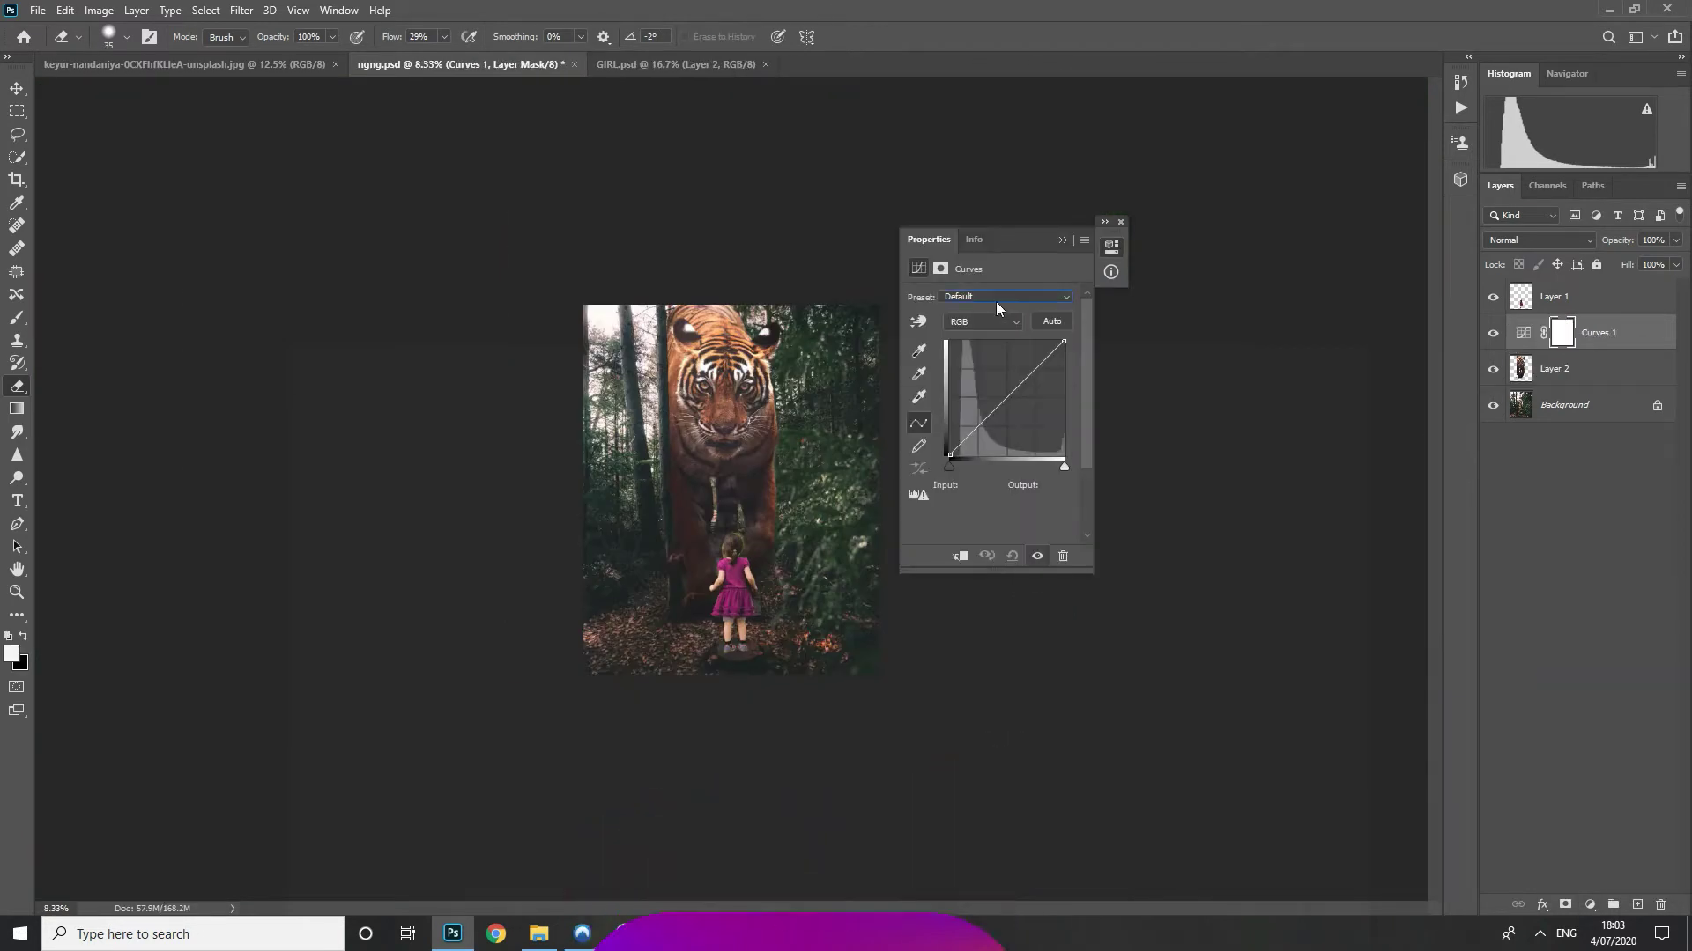
left_click(995, 298)
left_click(978, 358)
- Move the Curves 1 adjustment above Layer 1 so it affects the whole composite
left_click(1594, 297)
left_click_drag(1621, 333, 1623, 293)
left_click(1063, 239)
scroll(816, 501, "up", 2)
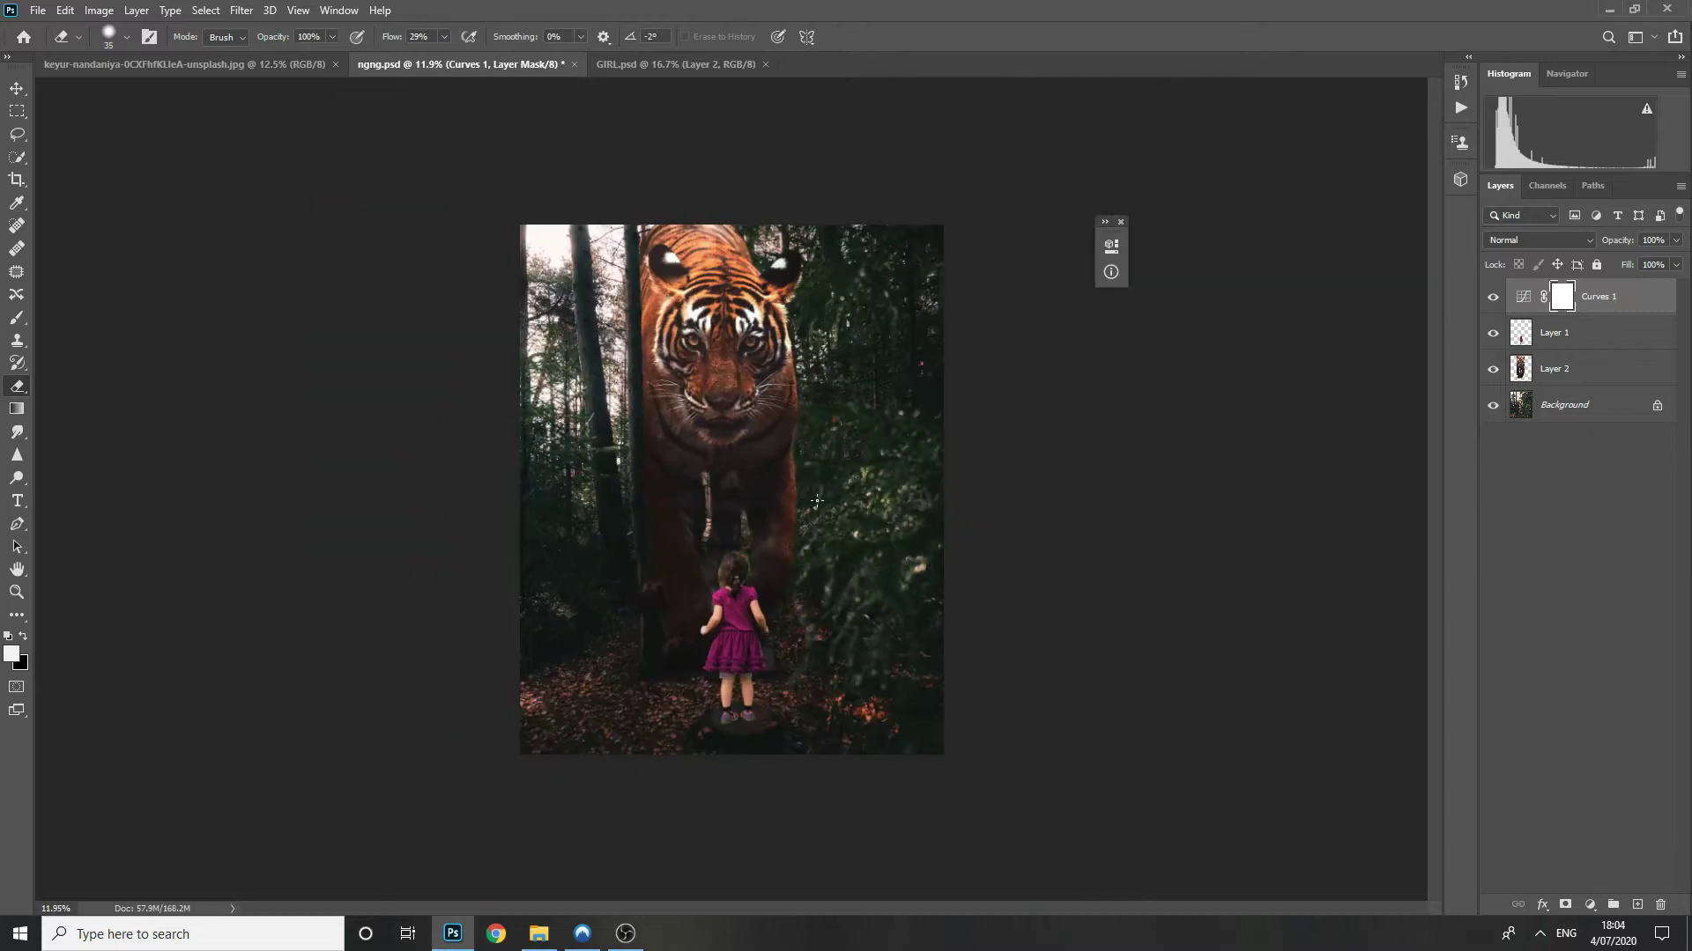
- Copy the left-hand eye's pupil from Layer 2 to a new layer with a feathered lasso selection and move it beside the nose
scroll(710, 330, "up", 10)
left_click(1599, 369)
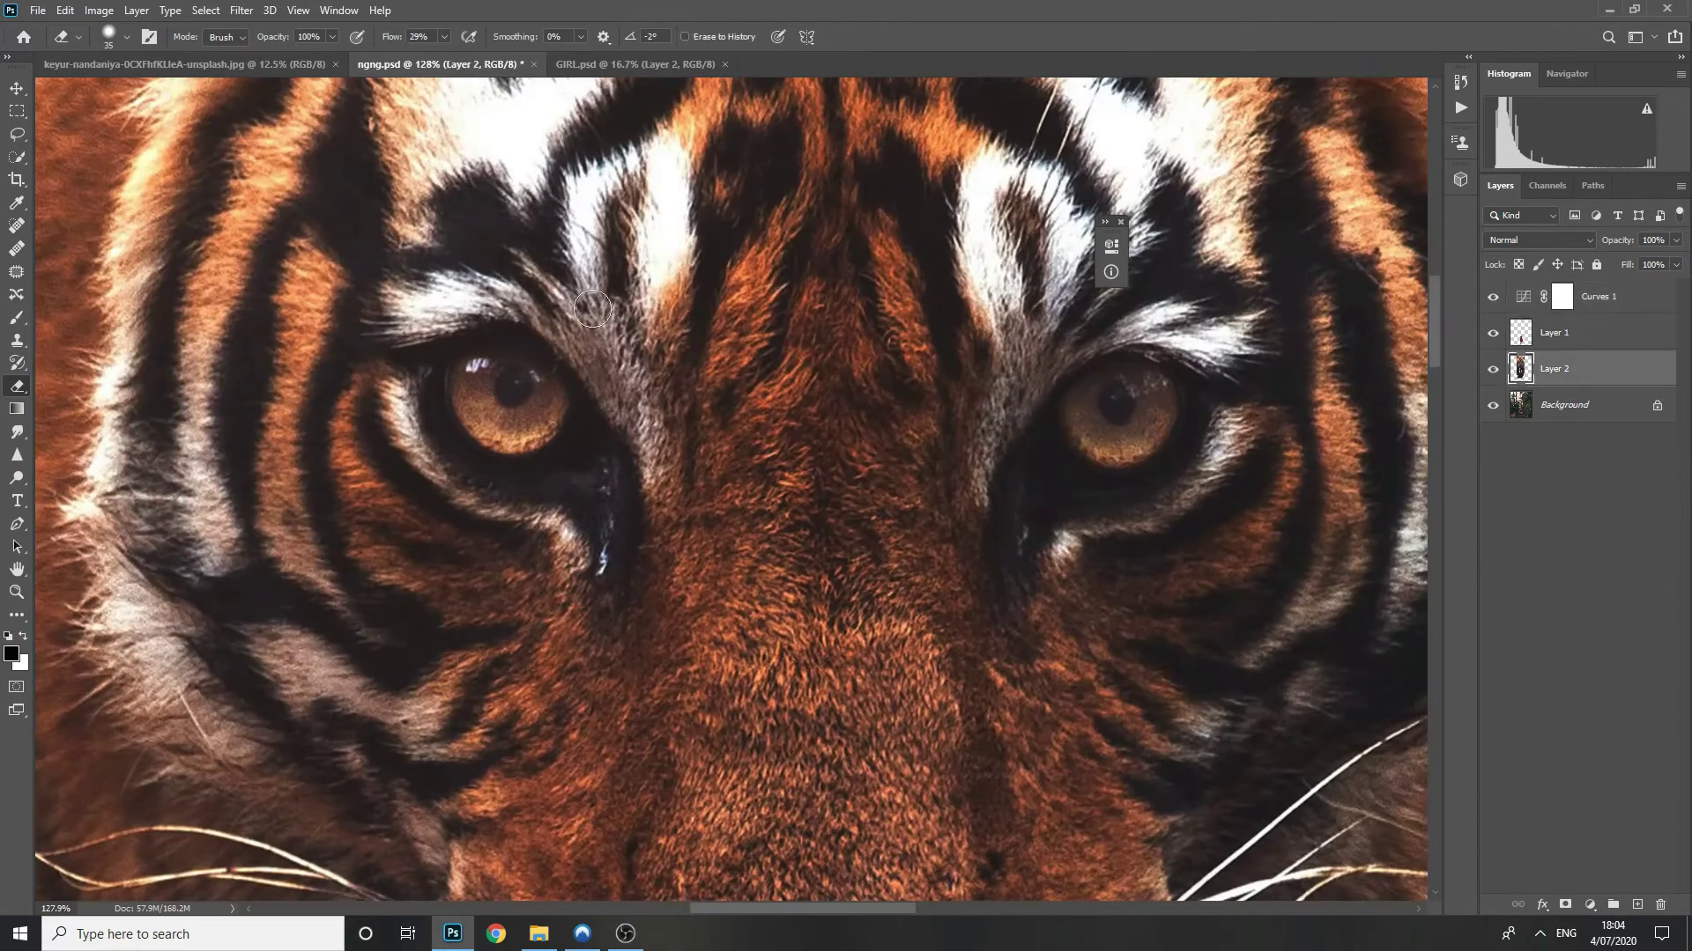
key("l")
key("shift+F6")
mouse_move(515, 407)
left_mouse_down()
mouse_move(498, 366)
mouse_move(657, 545)
left_mouse_up()
key("Return")
key("ctrl+j")
key("v")
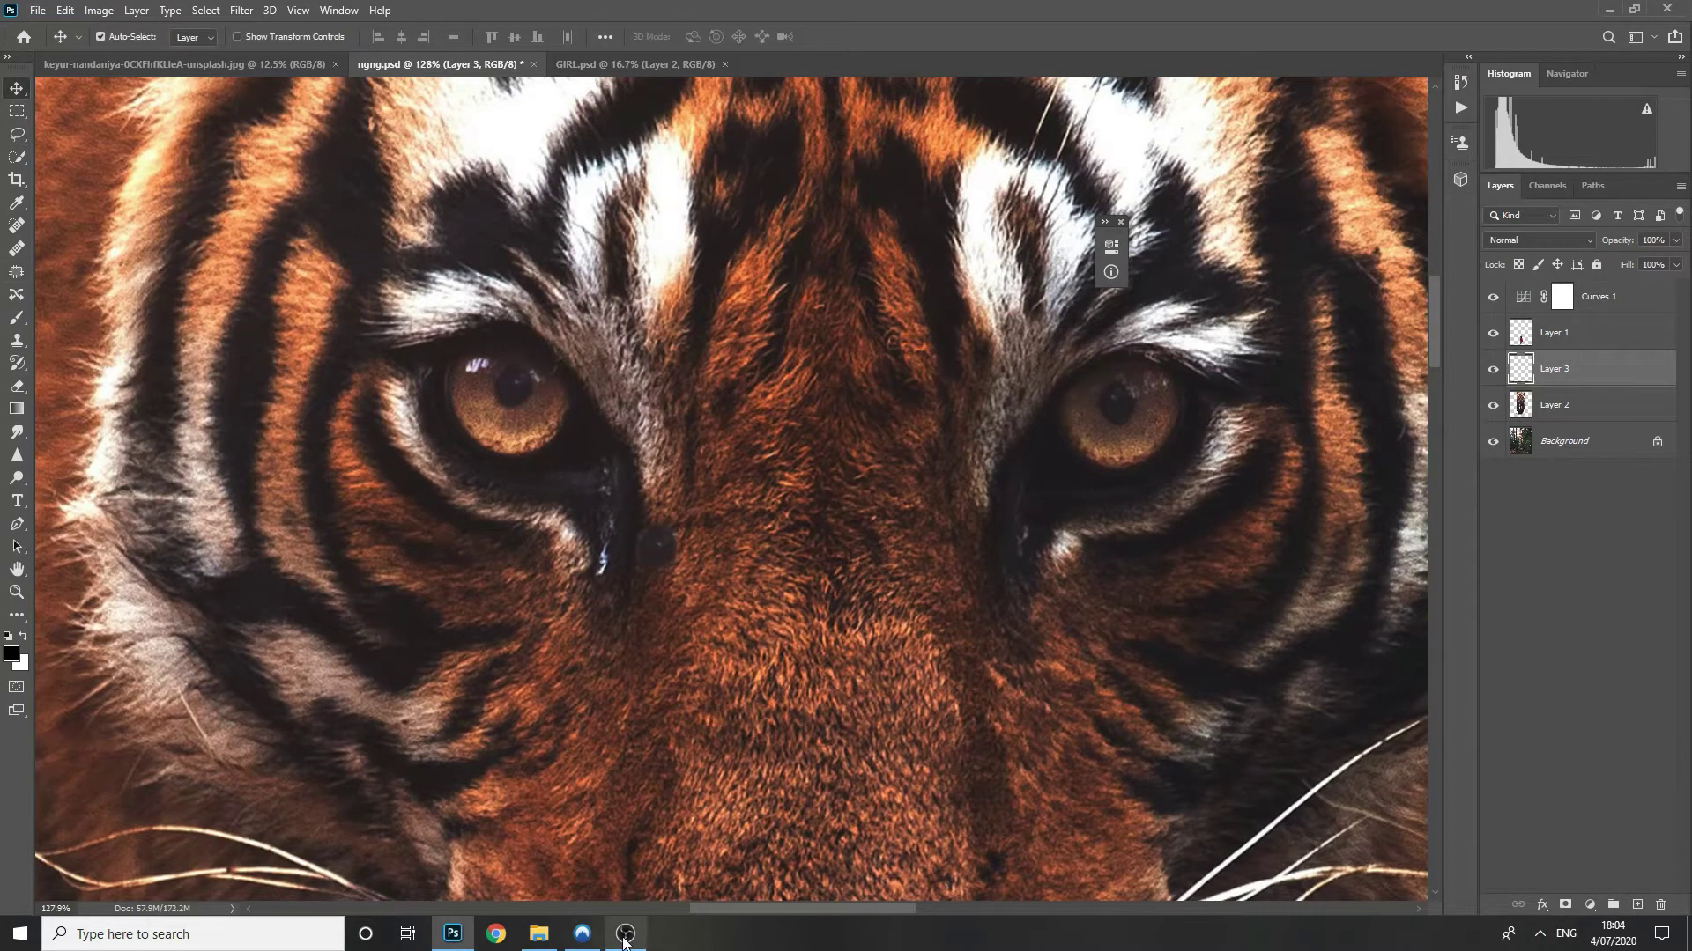
left_click_drag(685, 485, 687, 475)
- Copy a feathered patch of the left-hand iris from Layer 2 to a new layer and cover the original pupil with it
scroll(490, 364, "up", 2)
key("l")
left_click_drag(490, 450, 493, 446)
key("shift+F6")
key("Return")
left_click(1587, 404)
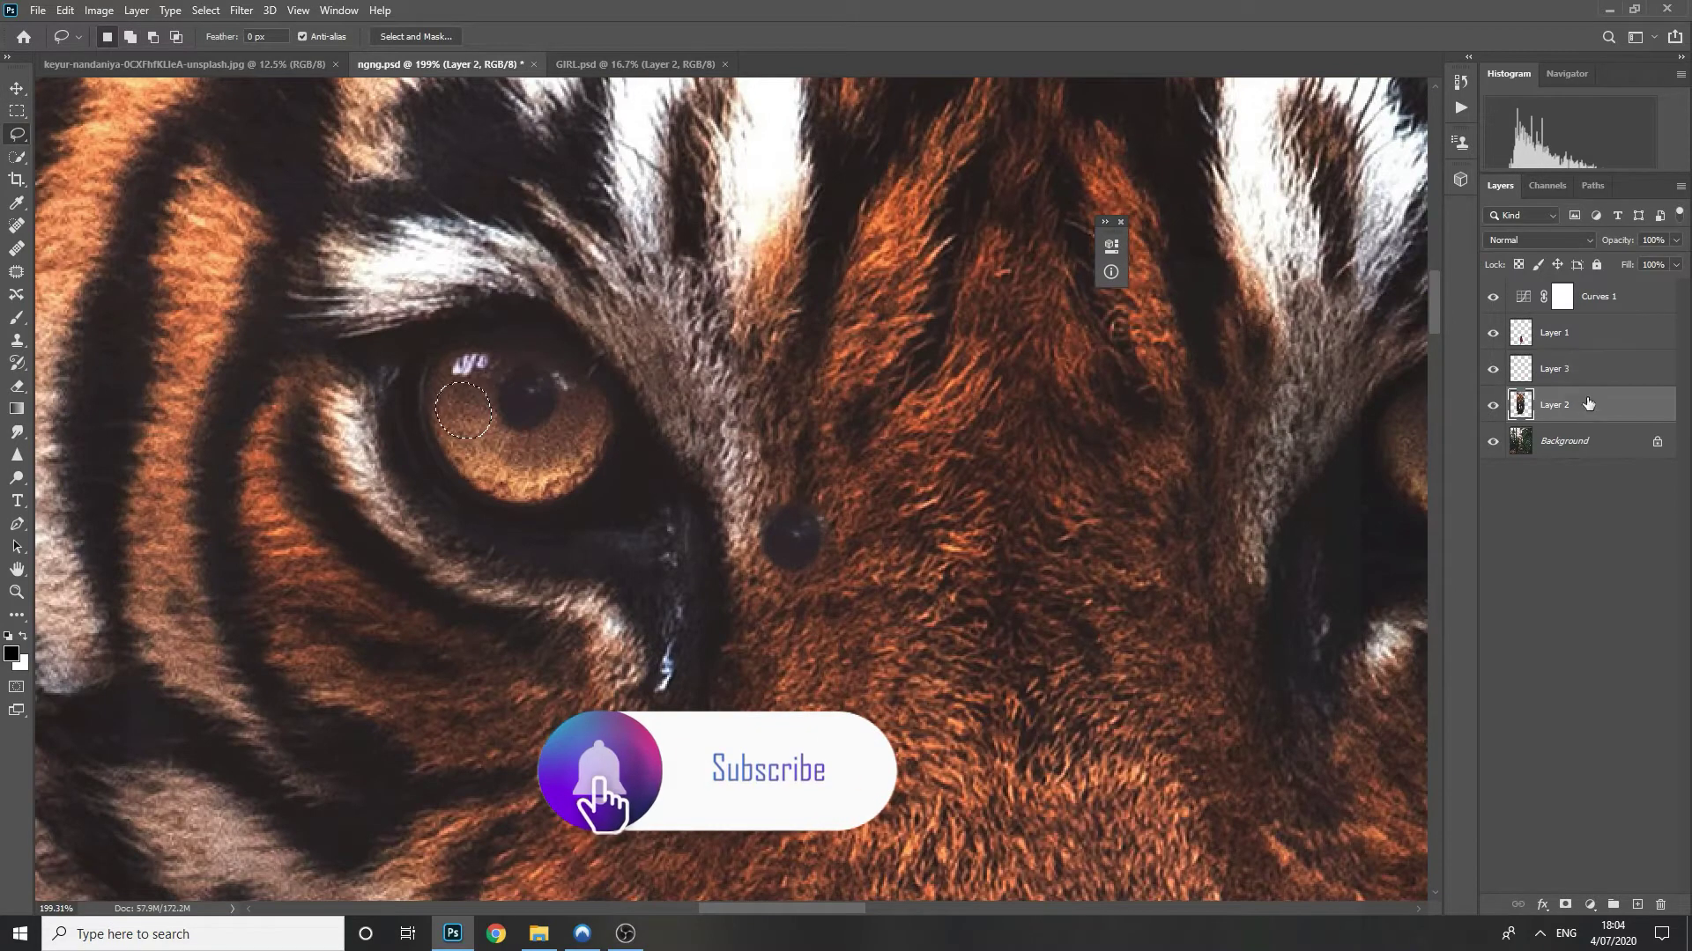
key("ctrl+j")
key("ctrl+t")
- Move the copied pupil on Layer 3 to the centre of the left-hand iris
left_click(1589, 370)
left_click_drag(791, 537, 527, 410)
scroll(712, 483, "down", 8)
scroll(727, 467, "up", 3)
- Merge the pupil layer and the iris patch, Layer 3 and Layer 4, into one layer
left_click(1589, 410, "ctrl")
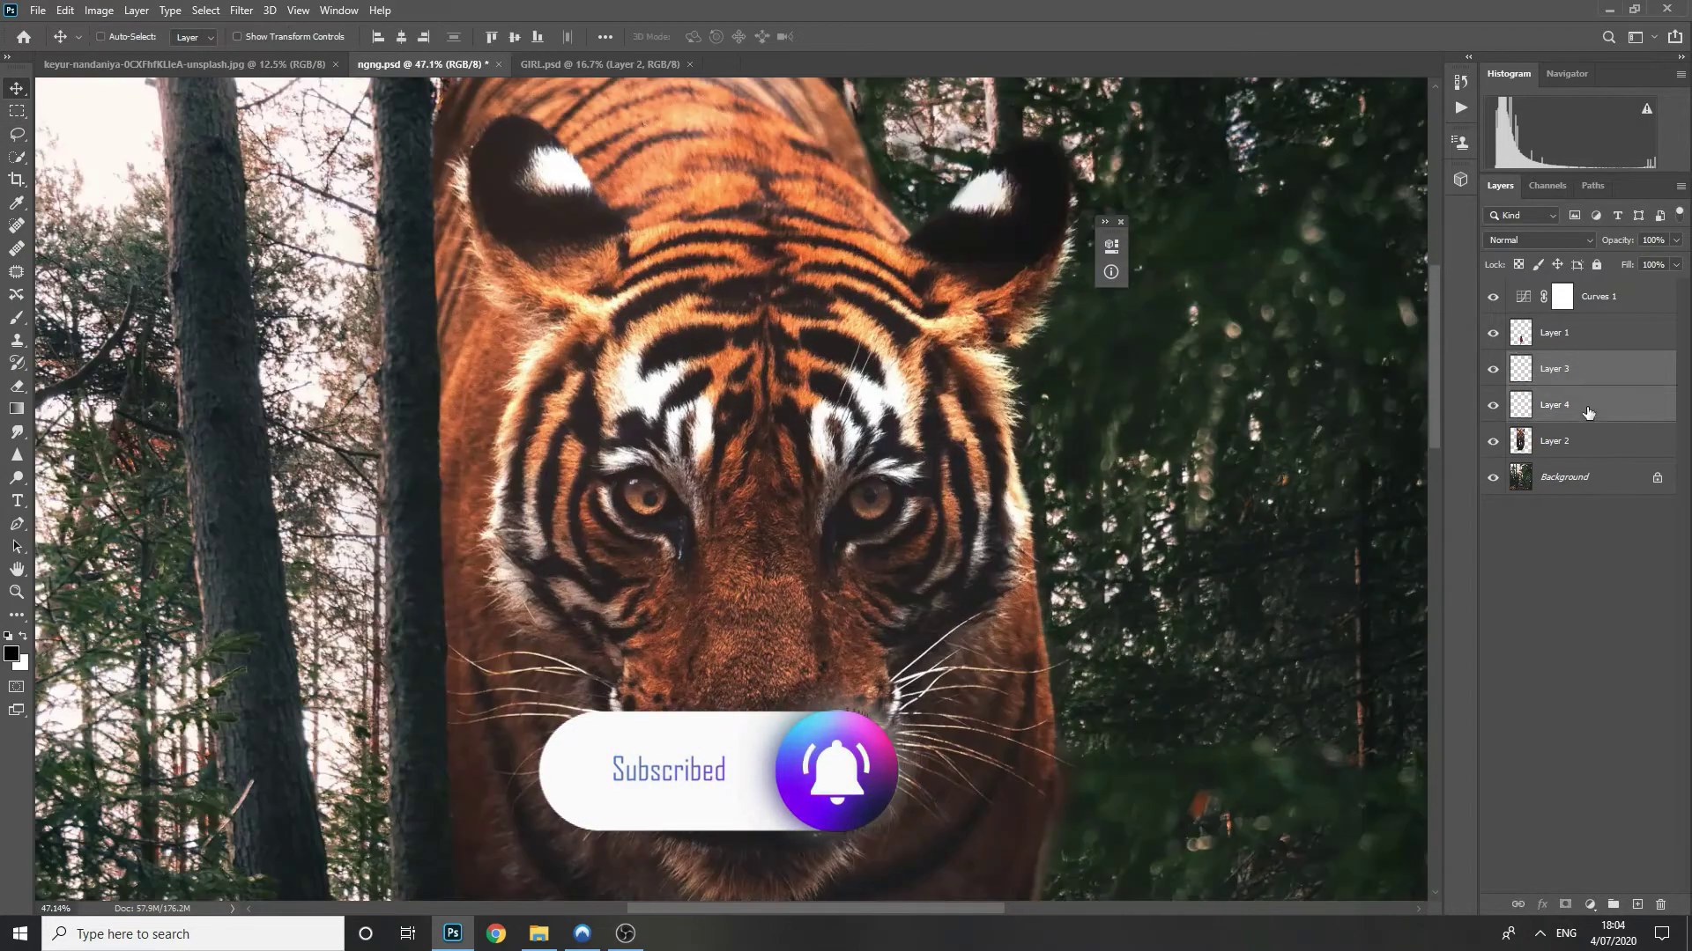
key("ctrl+e")
left_click_drag(1593, 378, 1595, 345)
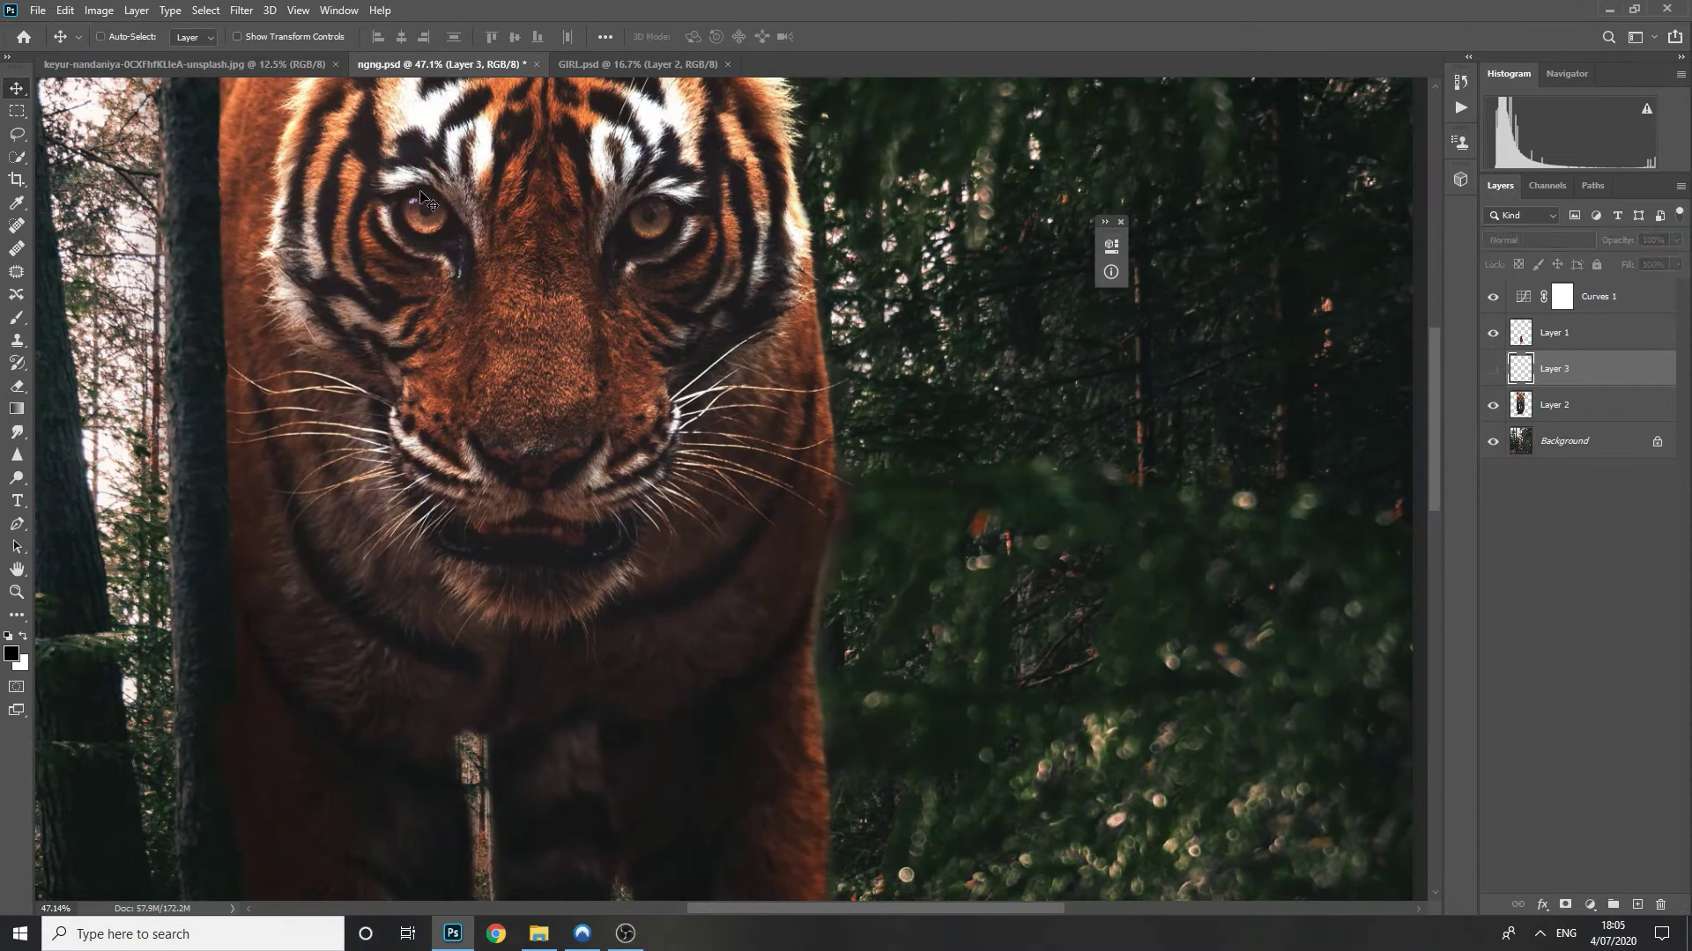
- Duplicate the retouched eye patch onto the tiger's other eye and group the two eye layers
left_click_drag(422, 198, 656, 228)
scroll(761, 502, "down", 6)
scroll(760, 375, "up", 7)
scroll(760, 374, "down", 7)
left_click(1577, 405, "ctrl")
key("ctrl+g")
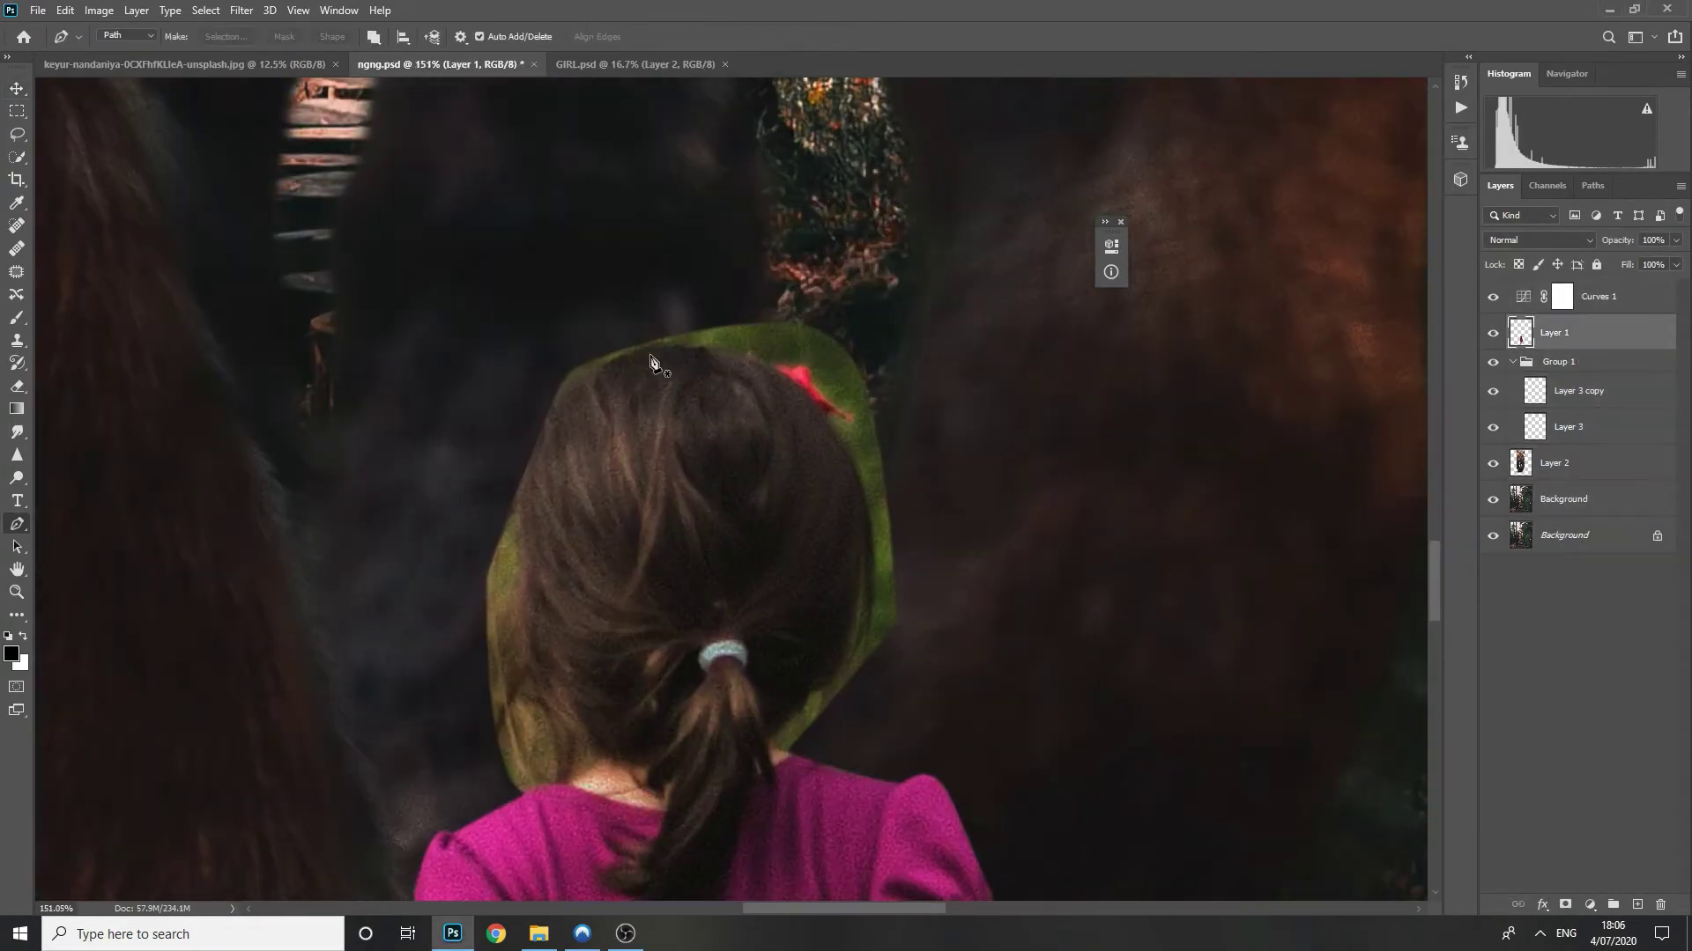
- Trace the girl's hair with the Pen tool on Layer 1 and remove the green fringe using a feathered selection
left_click(665, 344)
left_click_drag(761, 353, 776, 353)
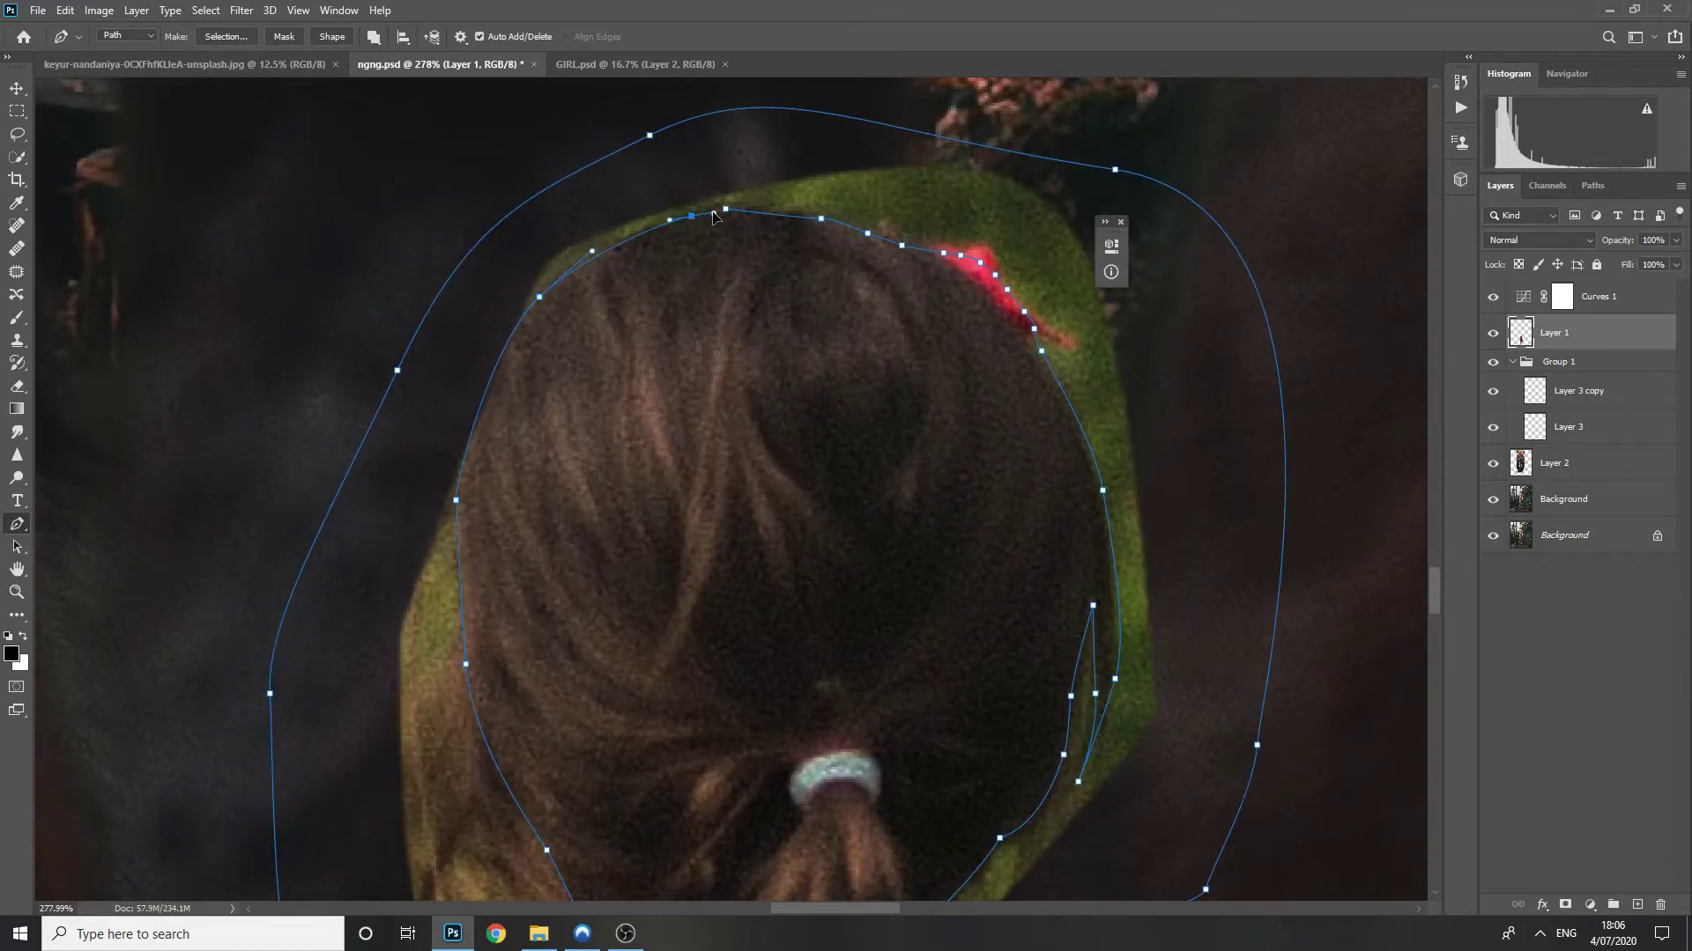
key("ctrl+Return")
key("shift+F6")
key("Return")
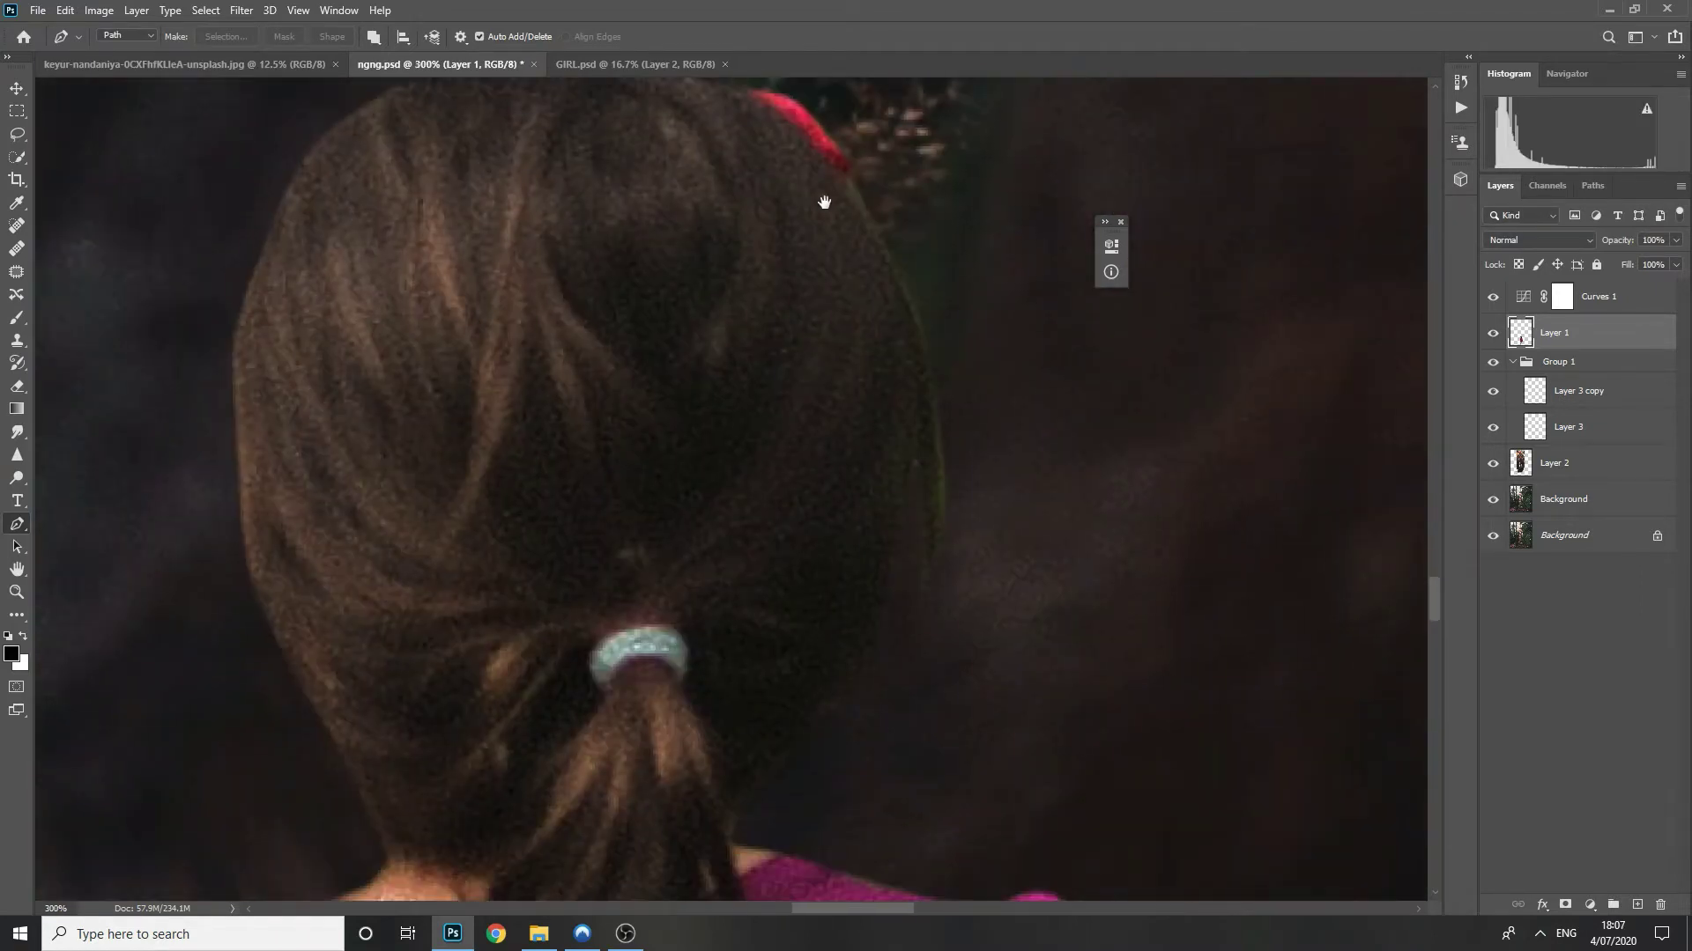
left_click(848, 186)
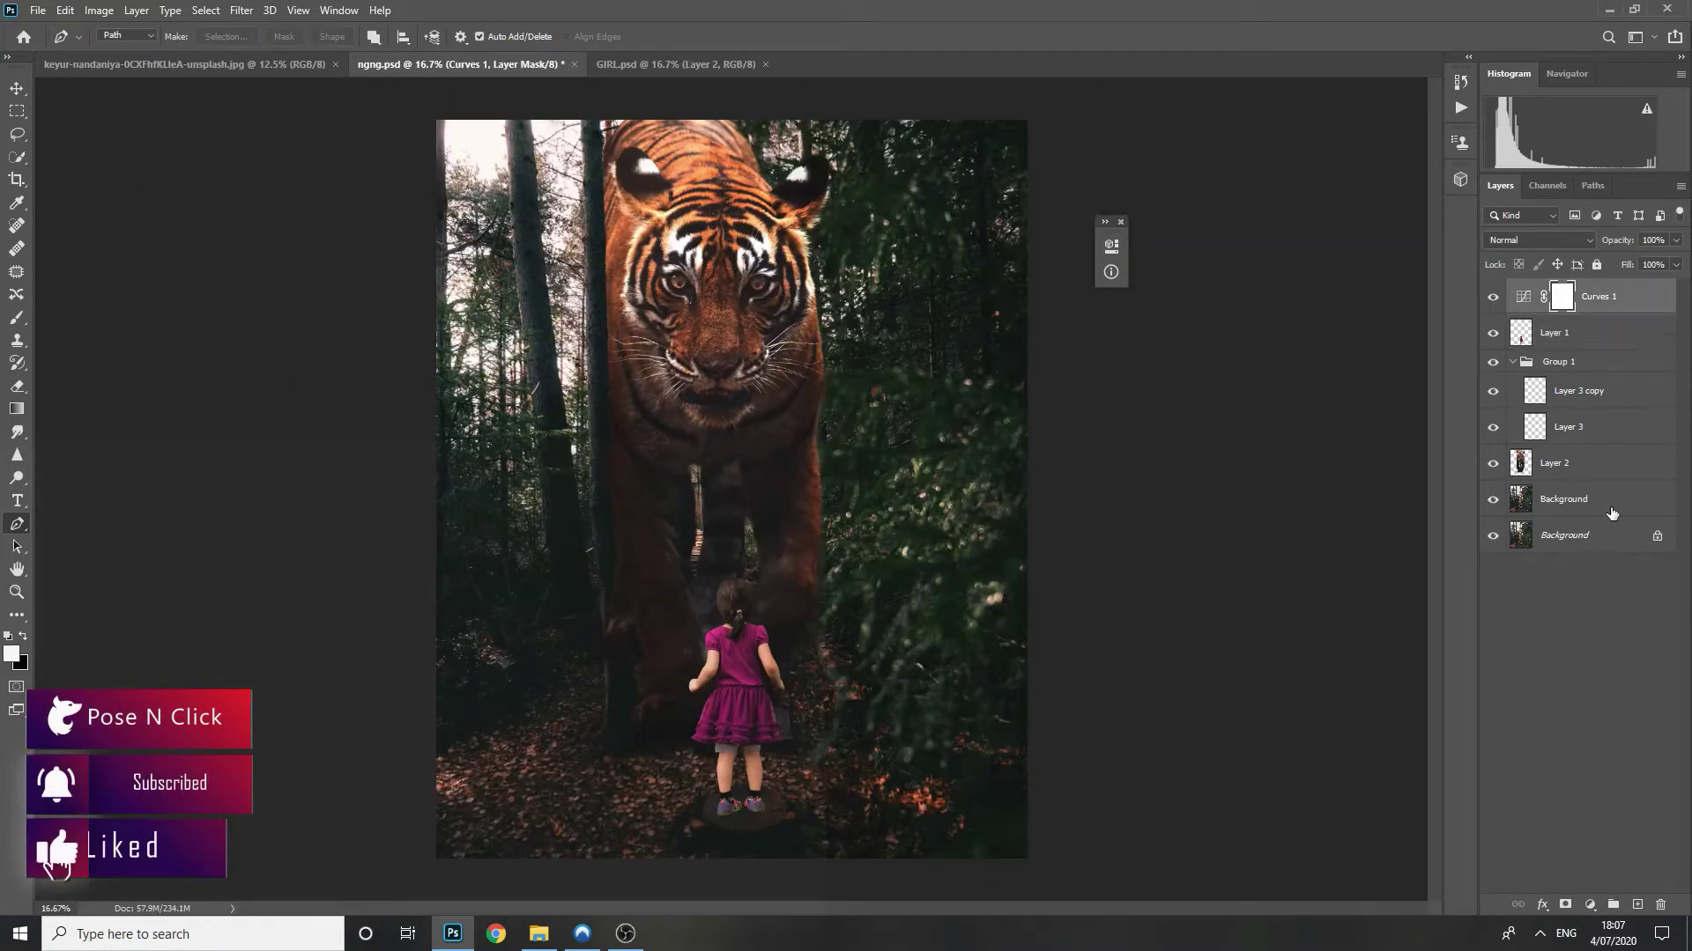
- Duplicate the layers from Curves 1 down to the unlocked Background copy and merge the duplicates into one layer
left_click(1612, 514, "shift")
key("ctrl+j")
key("ctrl+e")
- Save the document and open the merged layer in the Luminar filter plug-in
left_click(240, 11)
left_click(405, 469)
key("ctrl+s")
left_click(240, 10)
left_click(478, 429)
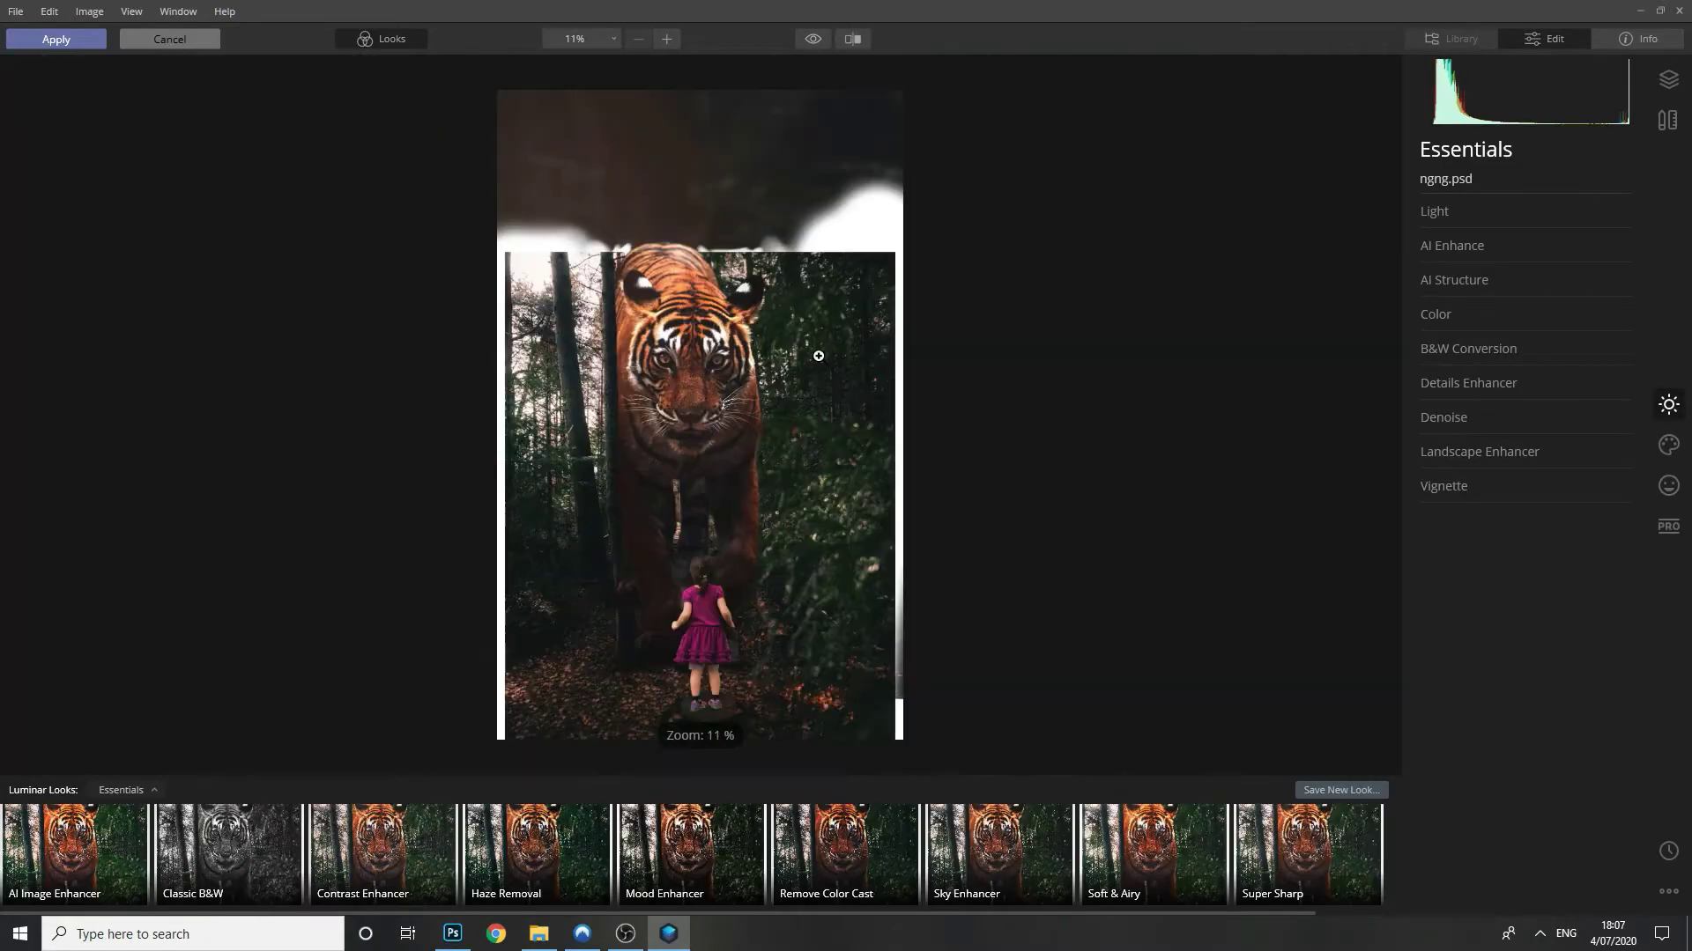
- Adjust Light to Temperature -59, Tint -24, Exposure 0.61, Smart Contrast 79, Highlights -100 and Shadows -52
left_click_drag(1532, 282, 1502, 313)
left_click_drag(1525, 359, 1542, 360)
left_click_drag(1526, 390, 1606, 391)
left_click_drag(1525, 422, 1425, 422)
left_click_drag(1526, 454, 1473, 454)
left_click_drag(1535, 358, 1539, 361)
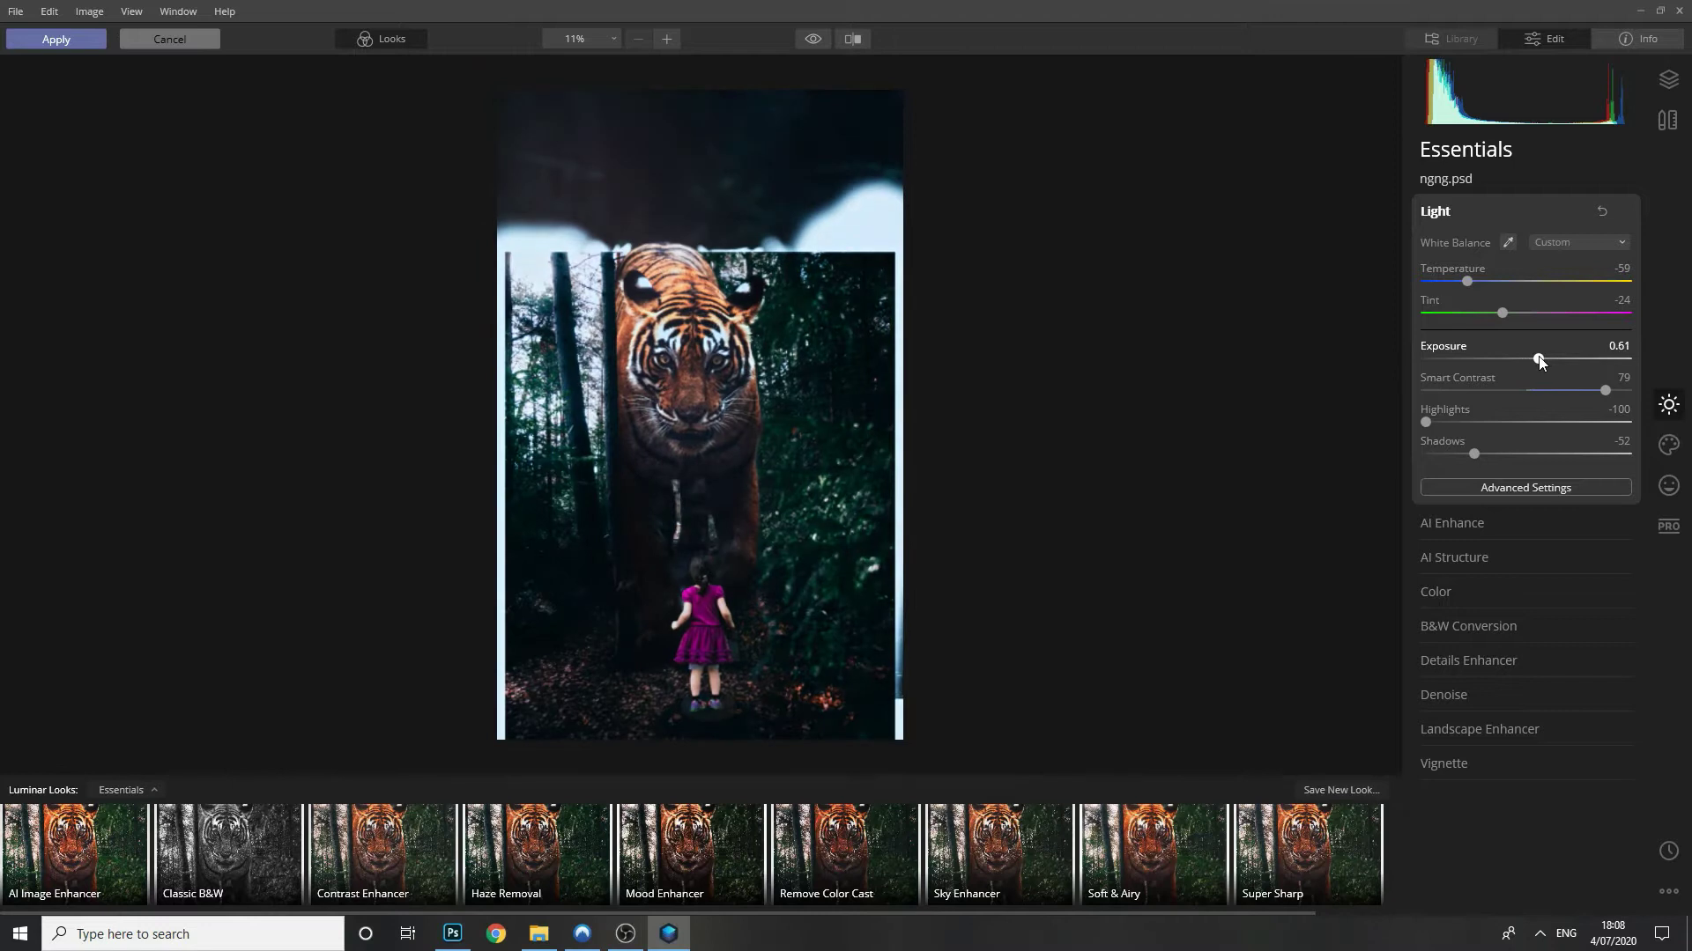
- Set AI Structure to an Amount of -18 and a Boost of 71
left_click(1504, 211)
left_click(1482, 258)
mouse_move(1523, 292)
left_mouse_down()
mouse_move(1638, 278)
mouse_move(1636, 324)
mouse_move(1461, 318)
mouse_move(1593, 319)
mouse_move(1508, 320)
left_mouse_up()
left_click(1485, 251)
left_click(1498, 283)
left_click_drag(1425, 351, 1567, 351)
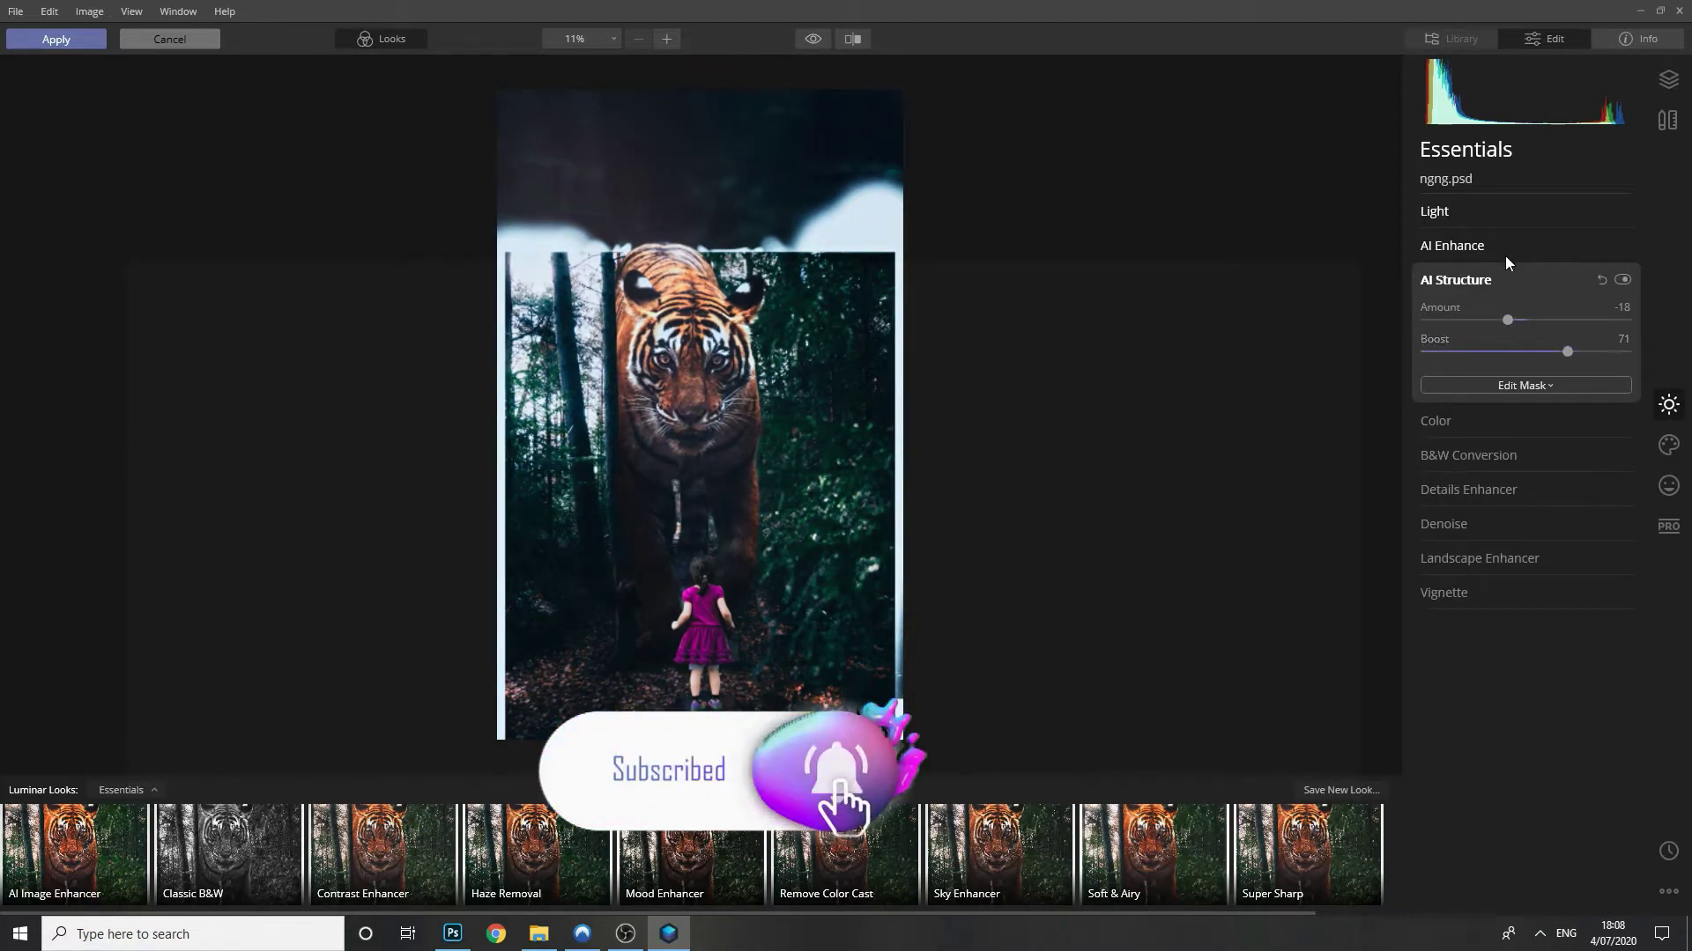
- Switch to the Creative tools and apply a slight amount of the Dramatic effect
left_click(1505, 266)
left_click(1668, 444)
left_click(1503, 247)
left_click(1420, 352)
mouse_move(1424, 354)
left_mouse_down()
mouse_move(1630, 348)
mouse_move(1452, 349)
left_mouse_up()
left_click(1448, 313)
- Raise the Mystical amount to 77 and apply the Matte Look effect
left_click(1452, 384)
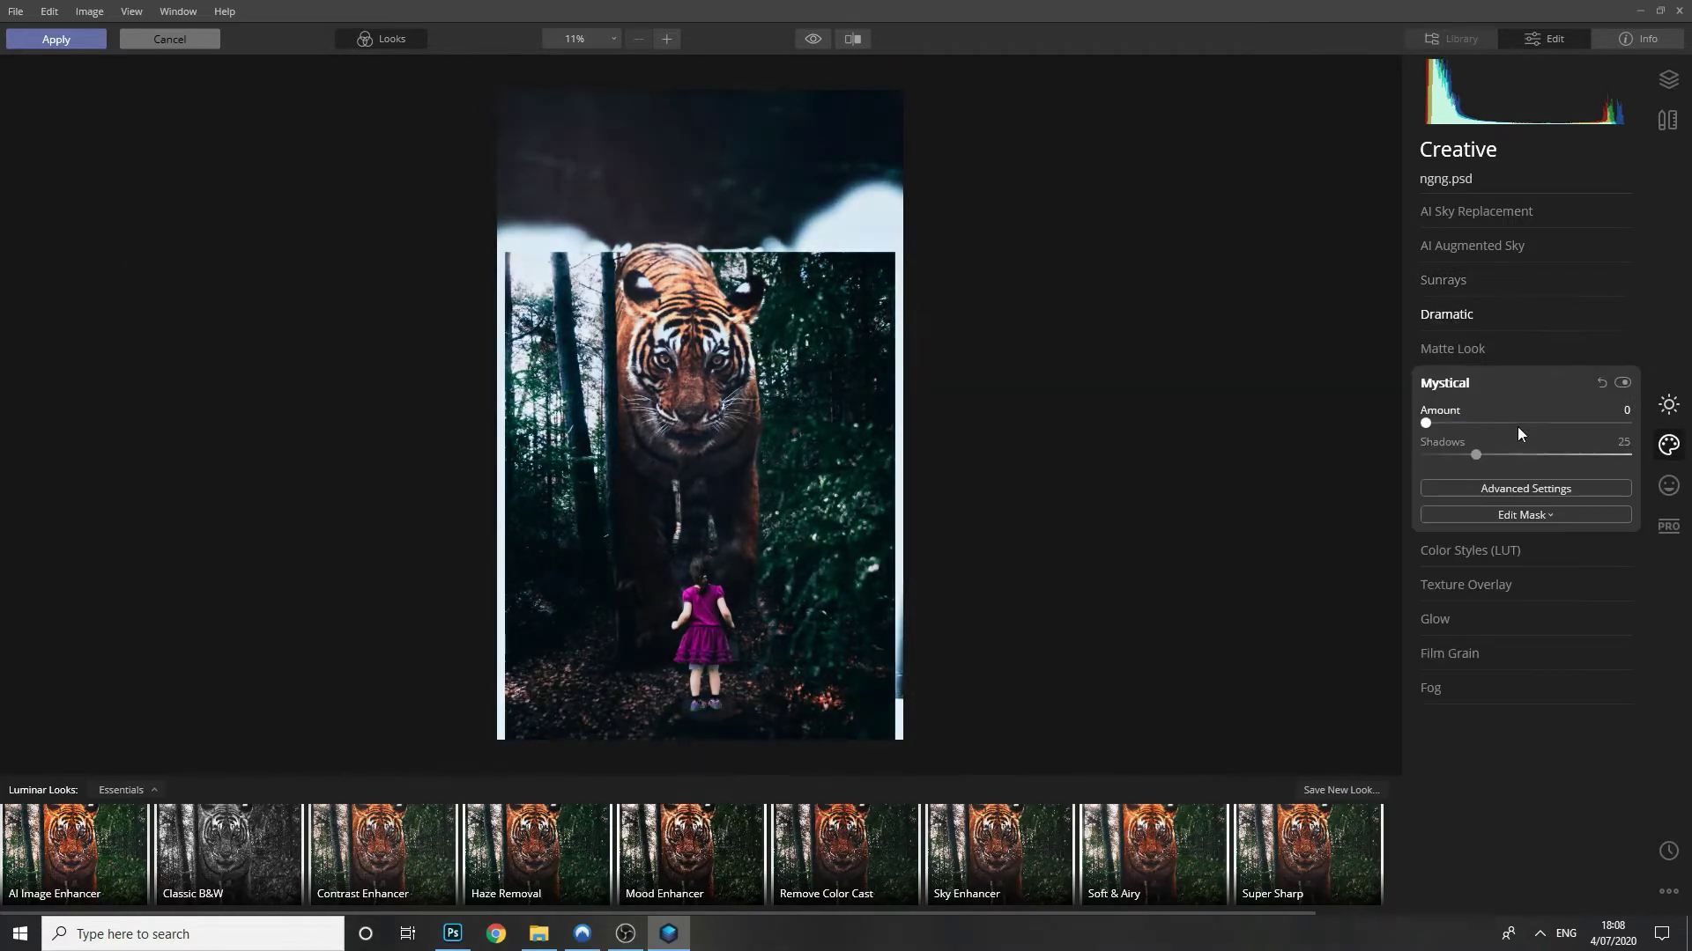
left_click_drag(1585, 421, 1630, 422)
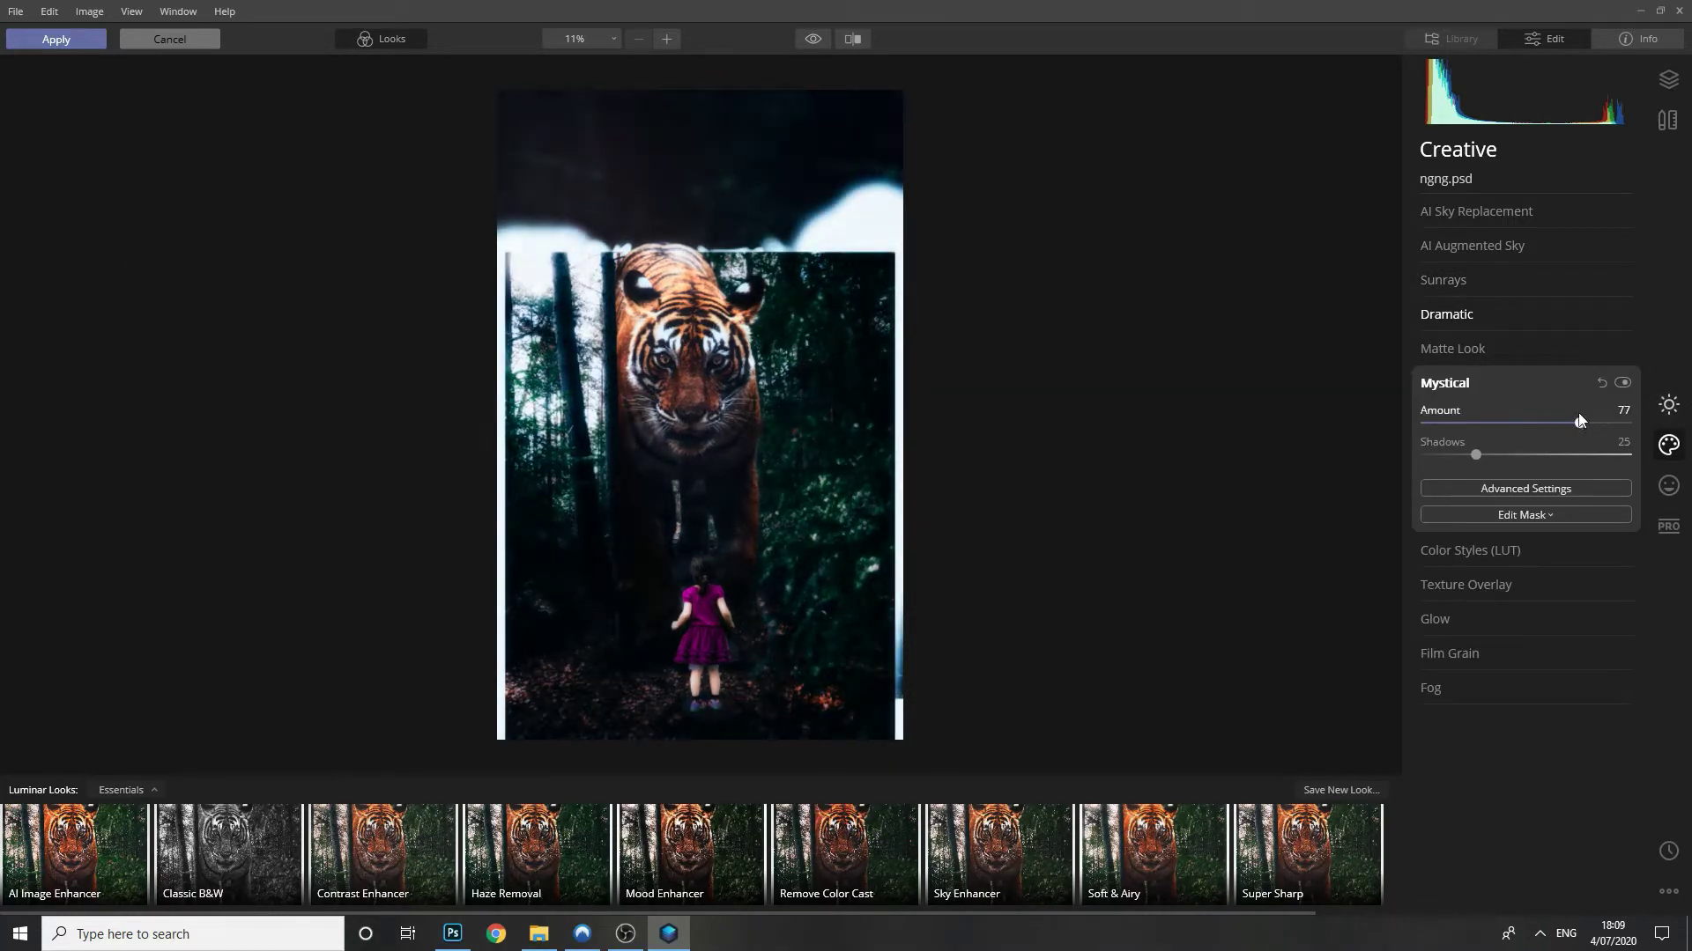
left_click(1498, 359)
left_click_drag(1425, 388, 1538, 404)
- Reduce the Dramatic effect's Amount to 3
left_click(1498, 547)
left_click(1462, 315)
left_click_drag(1444, 354, 1426, 354)
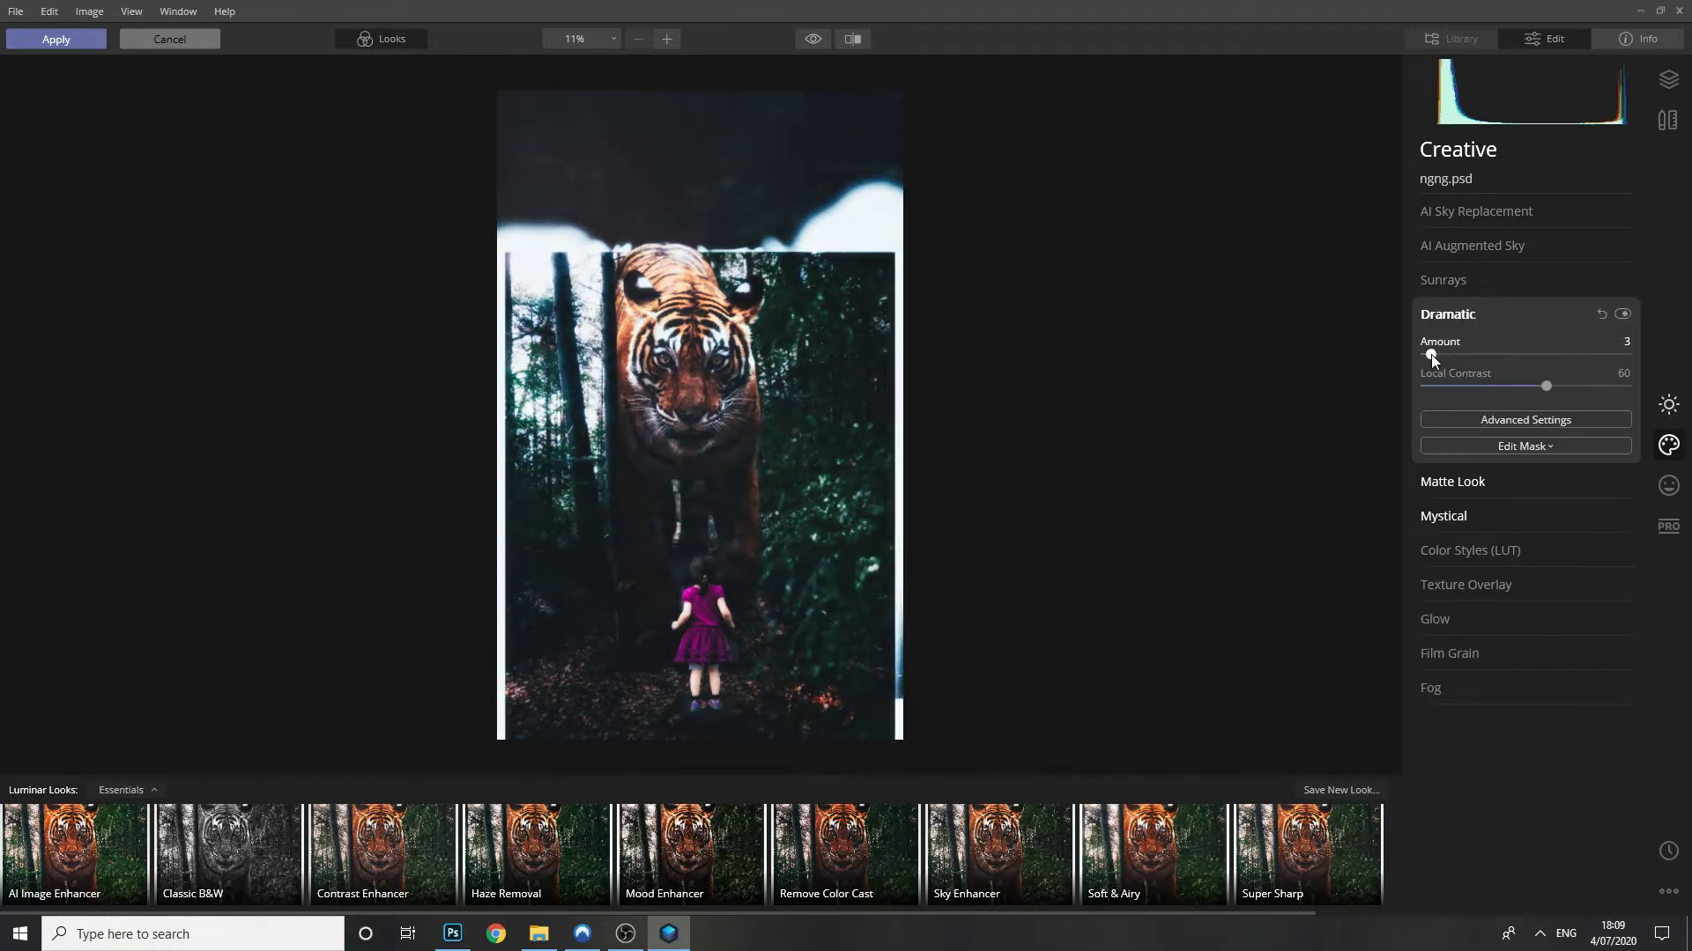
- Bring the Soft Focus Bright glow back down to zero and apply the creative effects to the image
left_click(1454, 315)
left_click(1489, 422)
left_click(1499, 458)
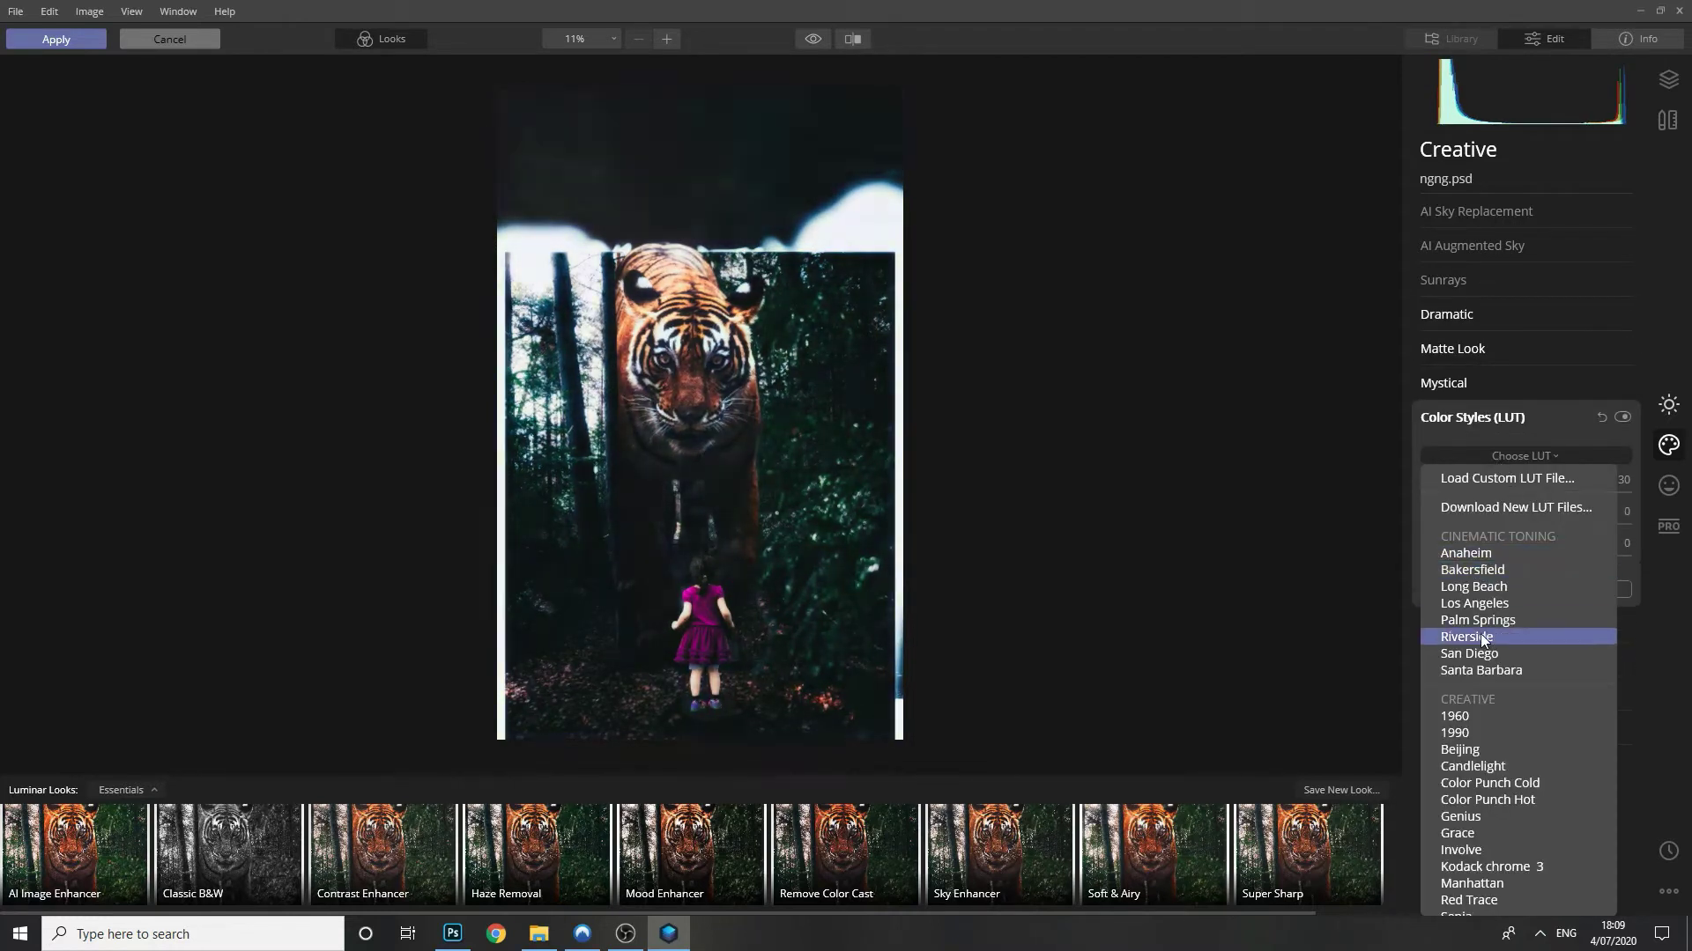
left_click(1462, 417)
left_click(1480, 487)
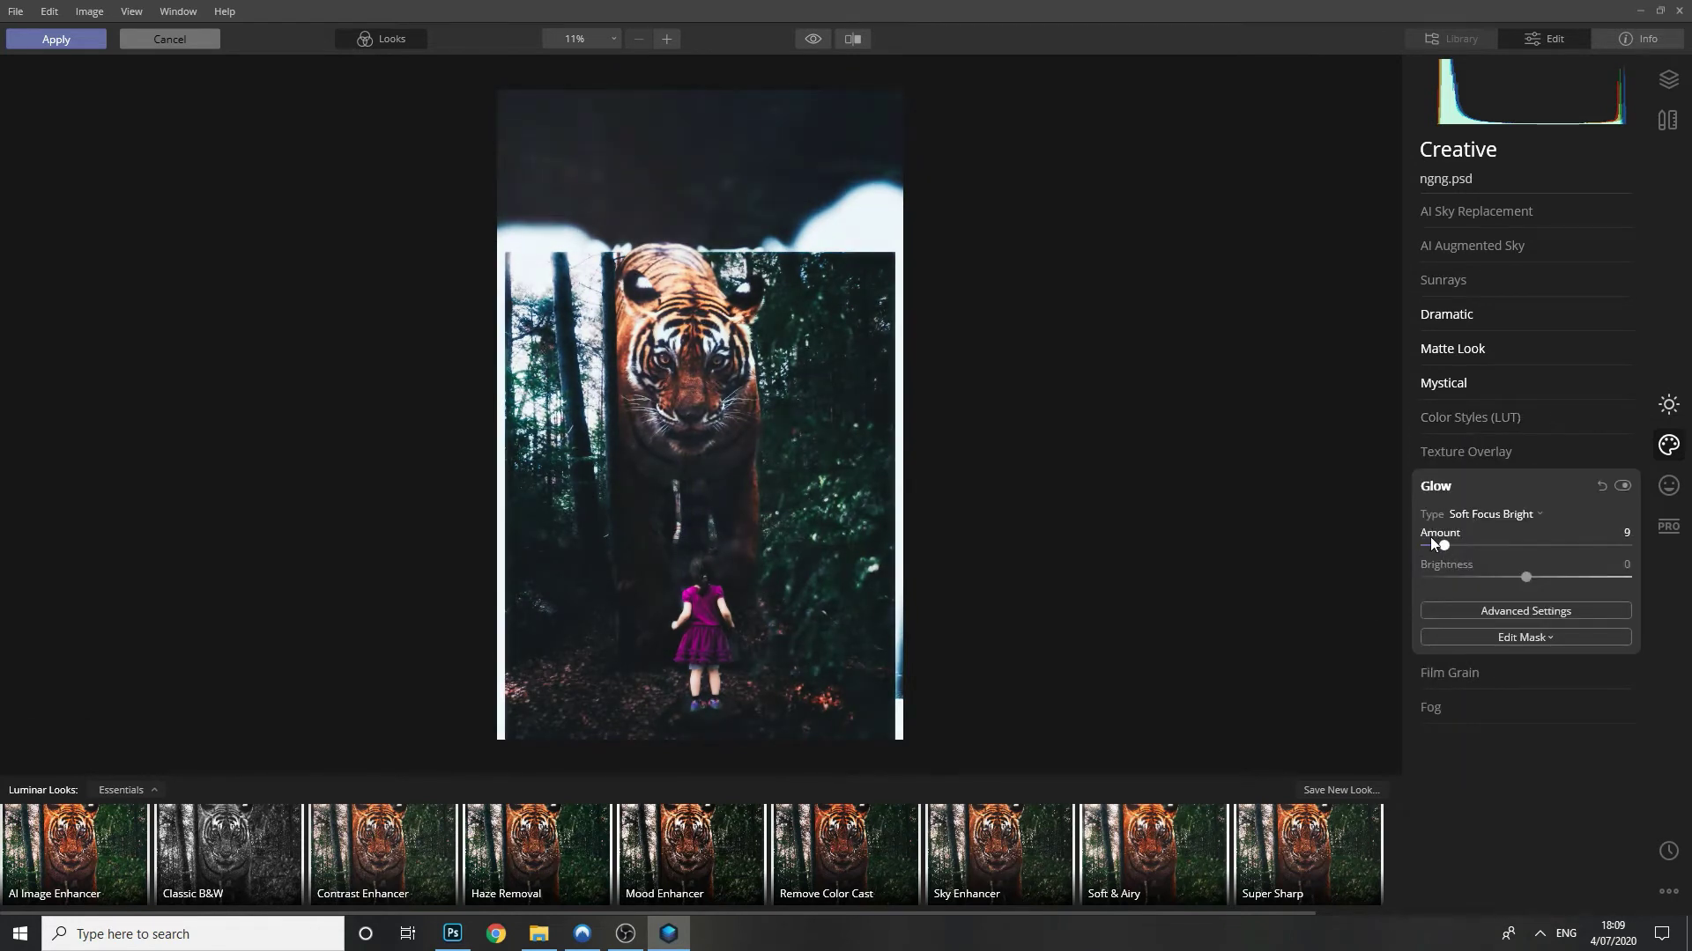
mouse_move(1443, 545)
left_mouse_down()
mouse_move(1496, 545)
mouse_move(1417, 545)
left_mouse_up()
left_click(53, 39)
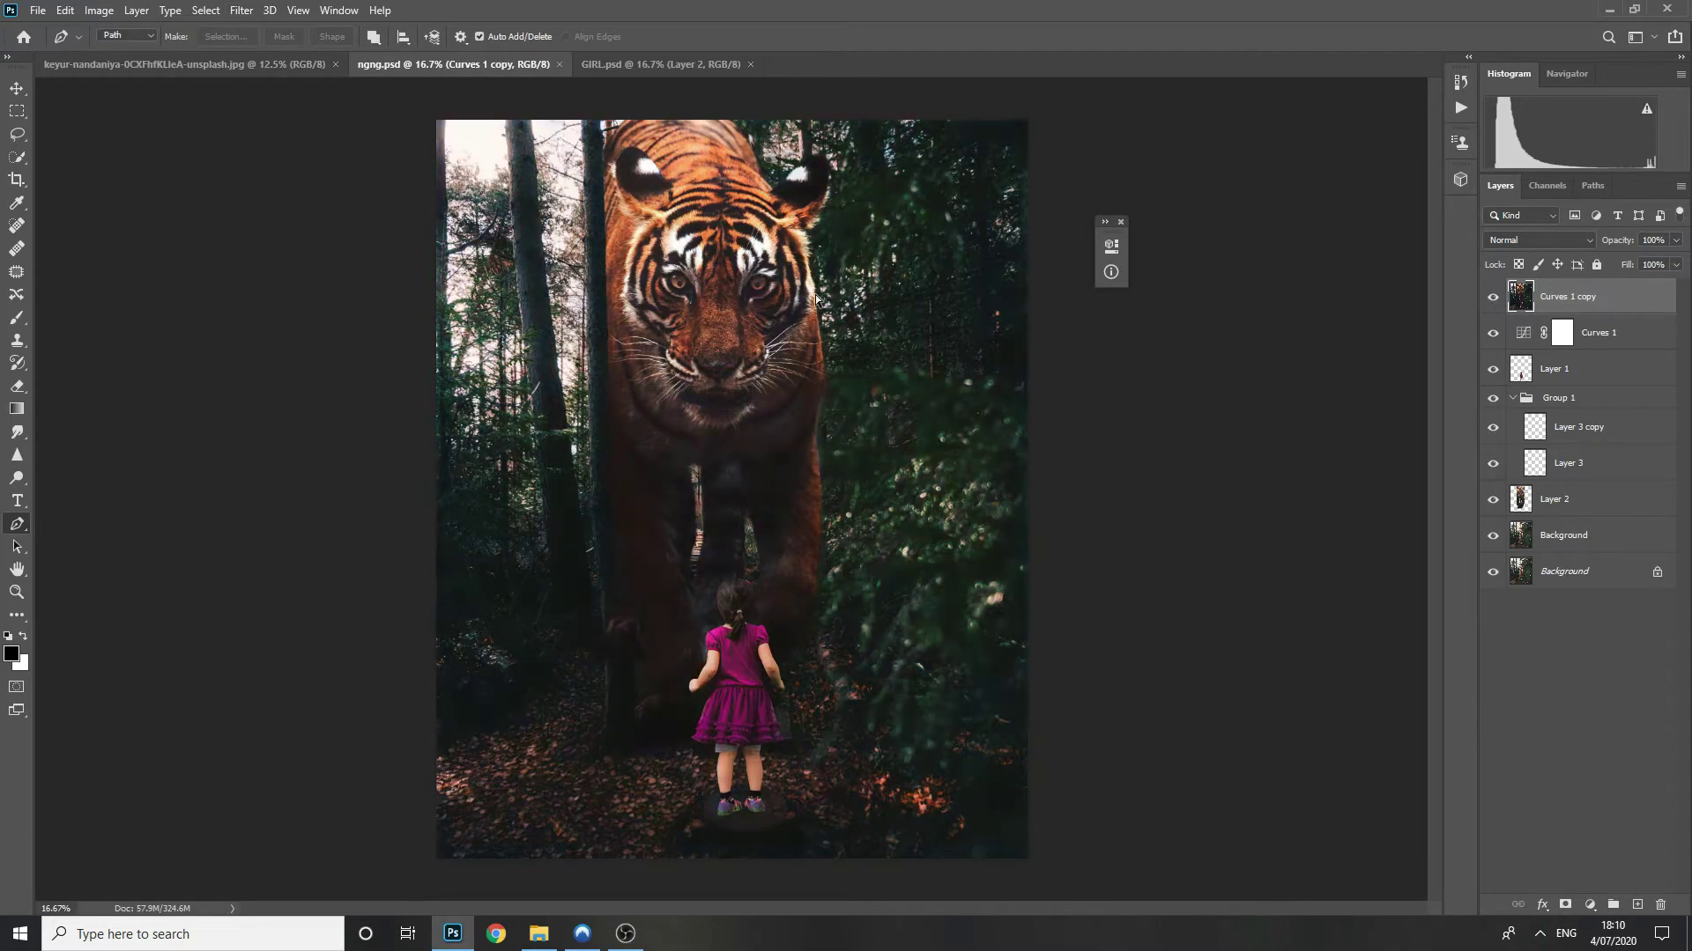
- Create a new layer above the composite and set the black brush's flow to 13% with a few test strokes
left_click_drag(622, 231, 792, 256)
left_click_drag(849, 501, 529, 216)
left_click_drag(842, 494, 837, 182)
left_click_drag(710, 647, 916, 670)
key("ctrl+shift+alt+n")
key("b")
left_click_drag(657, 617, 639, 520)
key("ctrl+z")
left_click_drag(515, 37, 438, 56)
mouse_move(650, 591)
left_mouse_down()
mouse_move(650, 495)
mouse_move(664, 692)
left_mouse_up()
key("ctrl+z")
- Paint soft black shading over the girl's arms at 61% brush opacity
left_click_drag(646, 498, 646, 663)
left_click_drag(837, 495, 861, 596)
left_click_drag(705, 211, 832, 819)
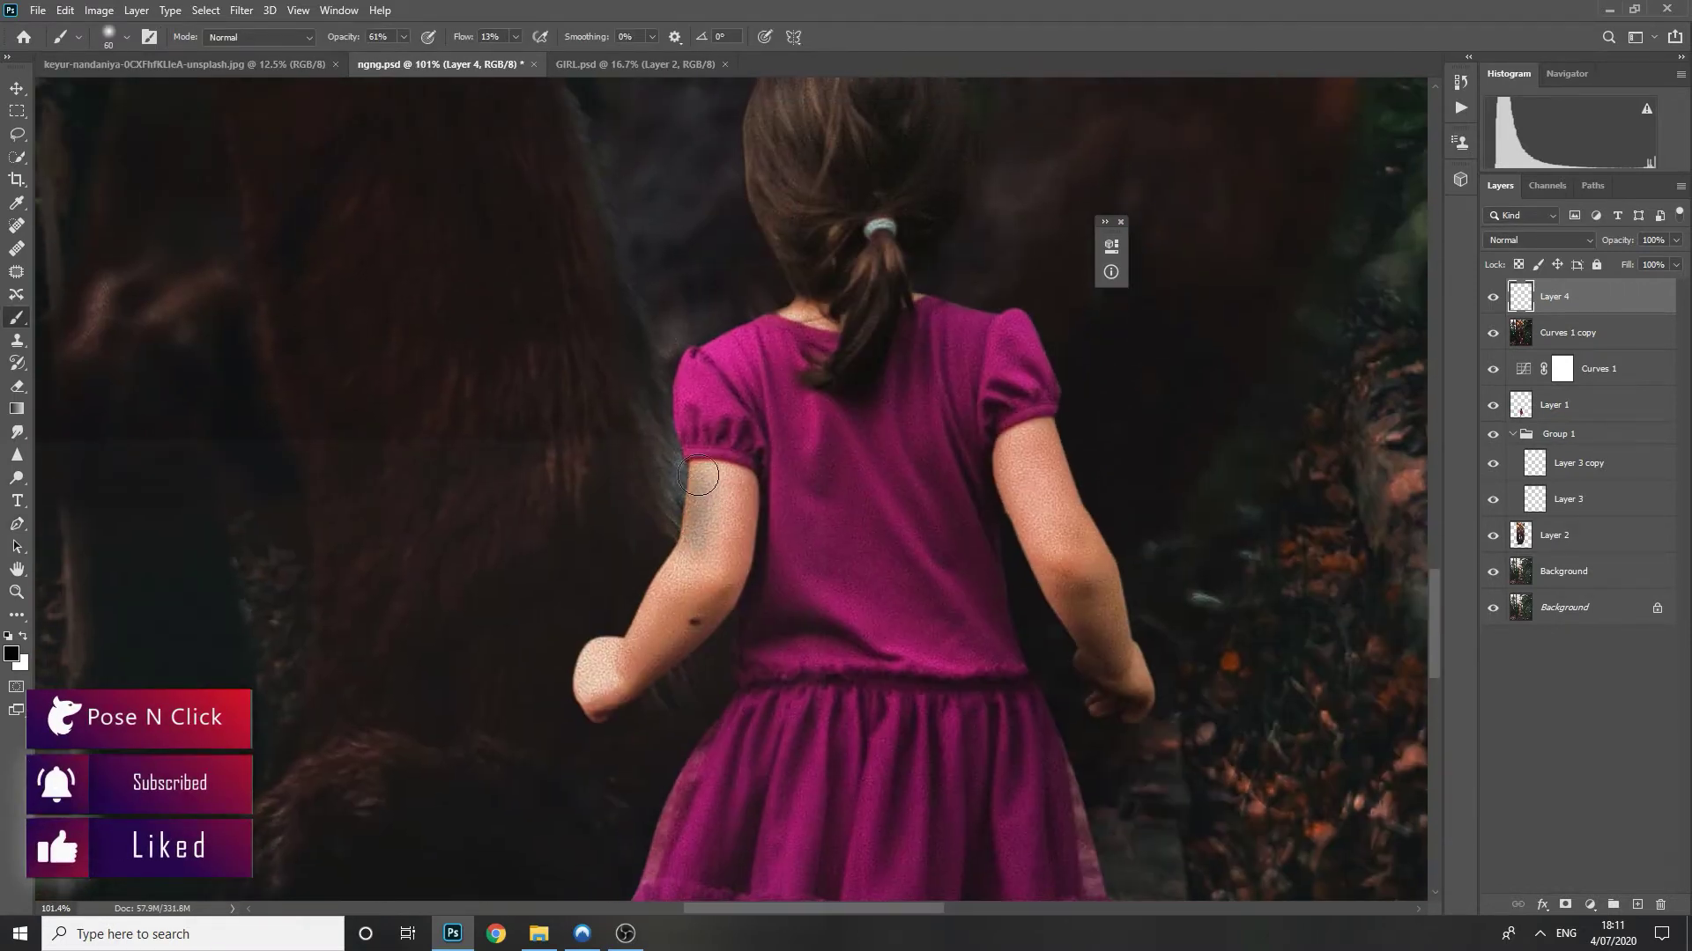
left_click_drag(698, 498, 595, 675)
mouse_move(1050, 464)
left_mouse_down()
mouse_move(1064, 439)
mouse_move(1076, 595)
left_mouse_up()
- Set the brush opacity to 48% and darken the girl's dress and sleeves with soft black strokes
key("ctrl+minus")
key("ctrl+minus")
key("ctrl+minus")
key("ctrl+minus")
key("ctrl+minus")
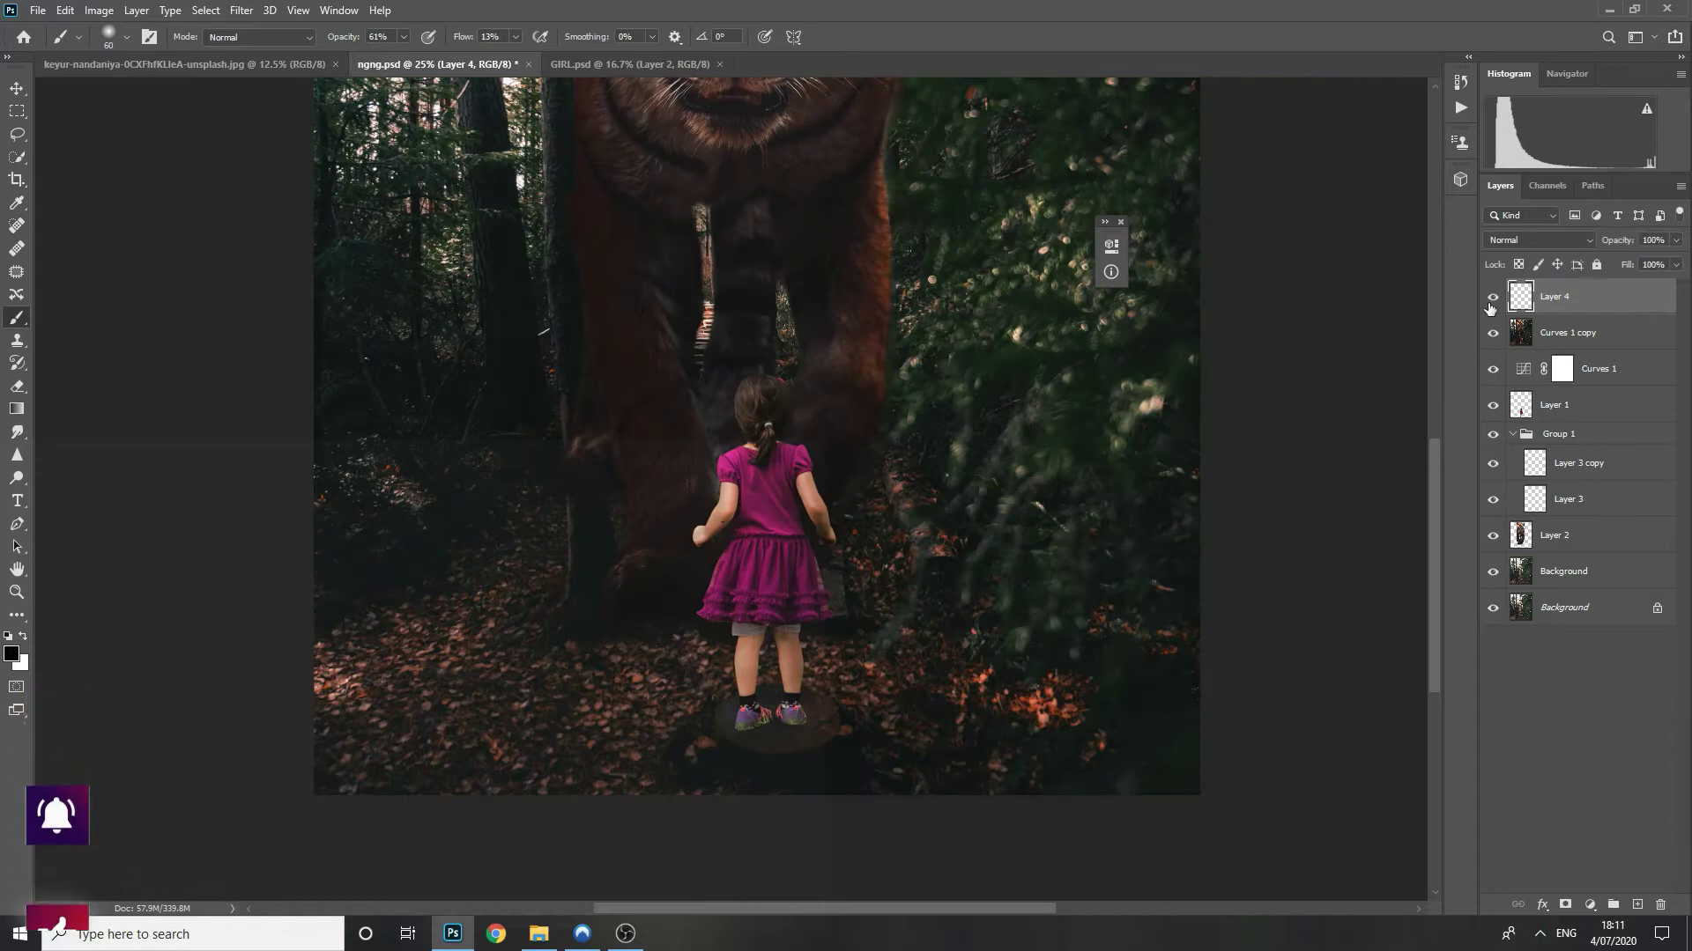
scroll(758, 471, "up", 5)
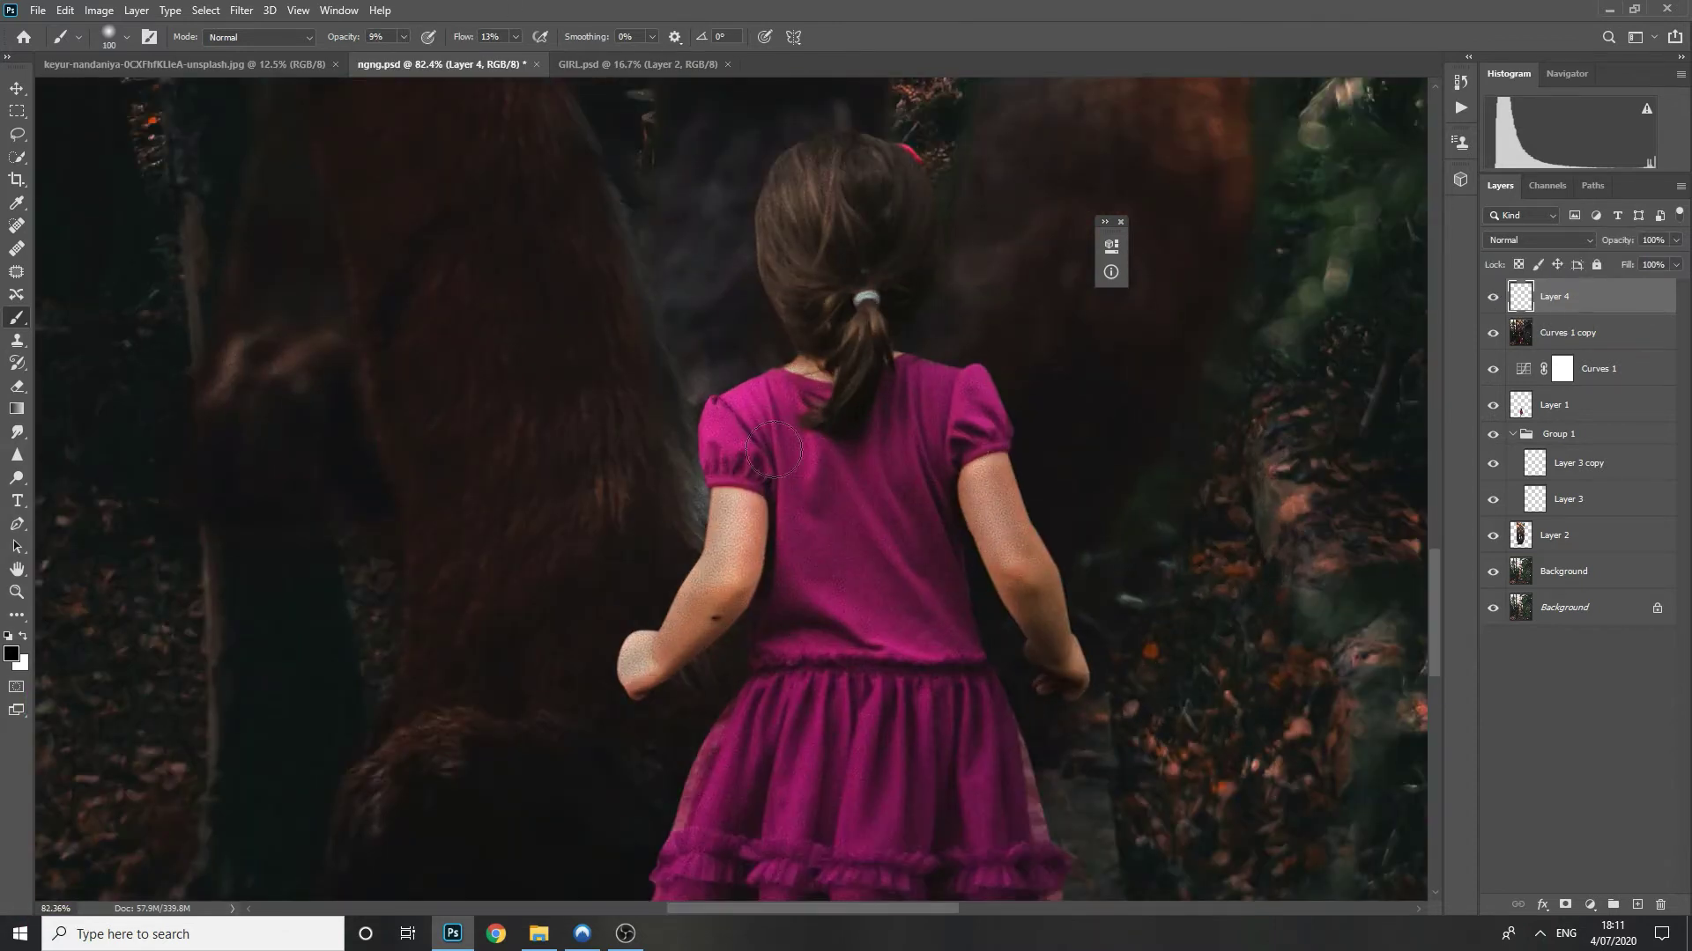
left_click_drag(774, 640, 843, 315)
left_click(403, 37)
left_click_drag(400, 56, 433, 57)
left_click_drag(818, 401, 766, 541)
left_click_drag(818, 95, 782, 294)
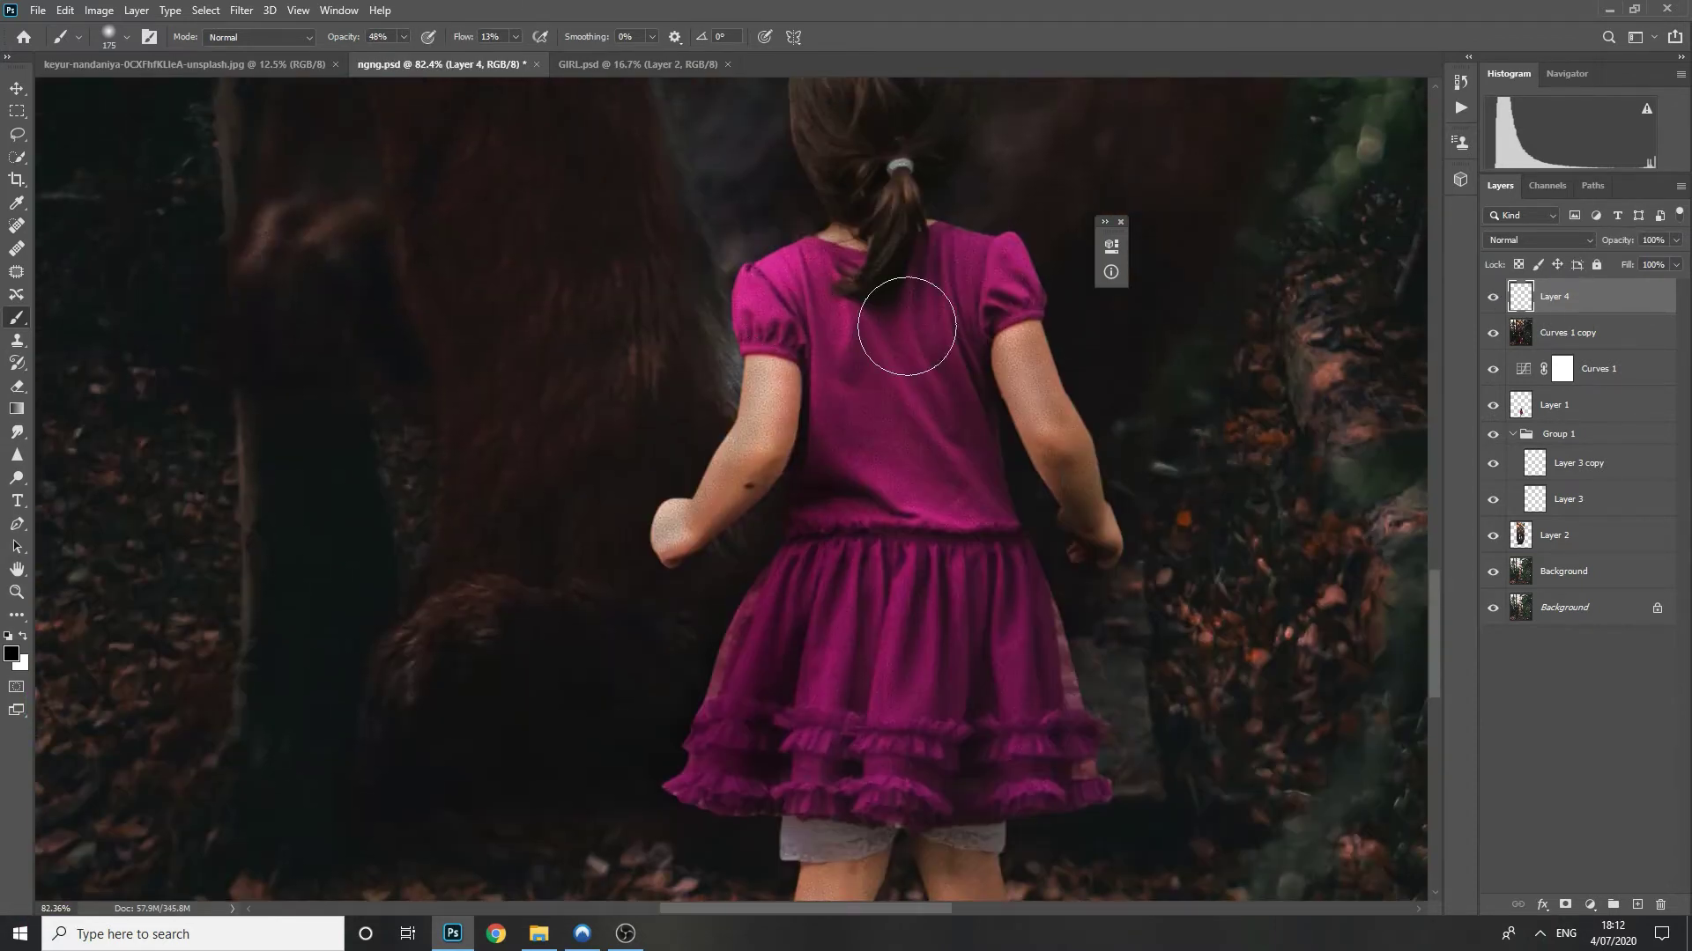
left_click_drag(994, 286, 1091, 412)
- Create another new layer and paint additional black shading over the girl's figure
key("ctrl+shift+alt+n")
left_click_drag(1013, 559, 936, 264)
left_click_drag(879, 176, 886, 372)
left_click_drag(964, 520, 854, 213)
left_click_drag(638, 762, 619, 512)
- Add further soft black shading strokes to the girl on Layer 4 and Layer 5
left_click(1554, 333)
left_click_drag(629, 721, 587, 415)
left_click(1567, 286)
left_click(781, 709)
key("ctrl+minus")
key("ctrl+minus")
key("ctrl+minus")
key("ctrl+minus")
key("ctrl+minus")
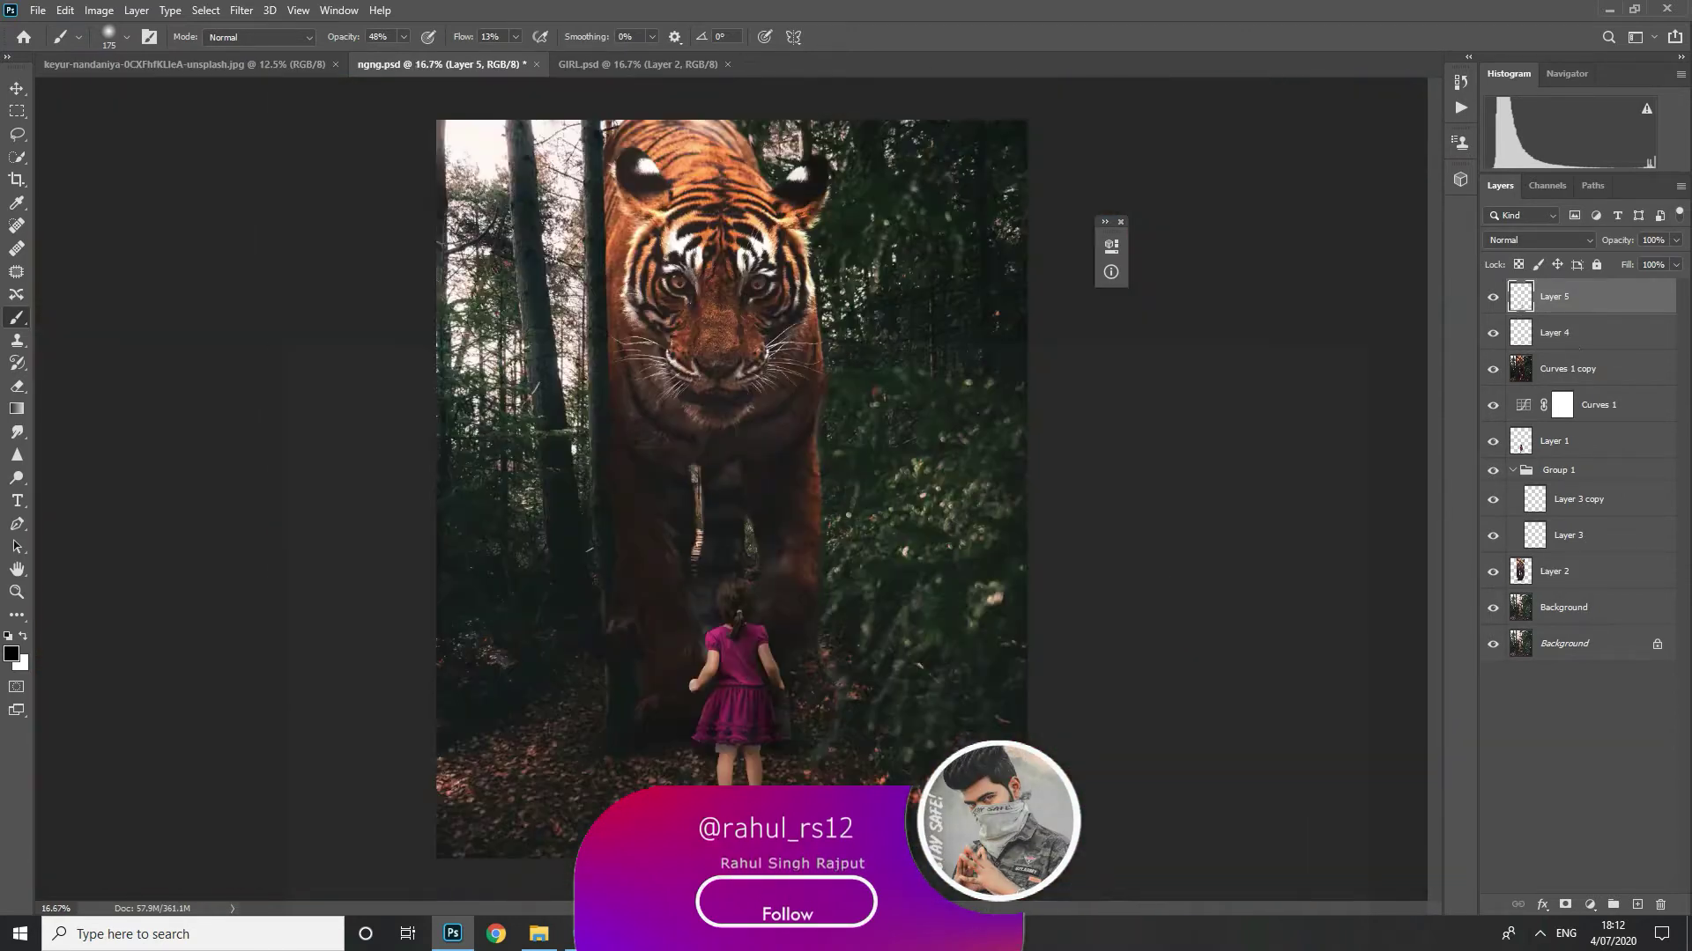
- Group Layer 4 and Layer 5 and create a merged copy above the group
left_click(1568, 333, "ctrl")
left_click(1613, 905)
scroll(808, 767, "up", 3)
scroll(745, 725, "down", 4)
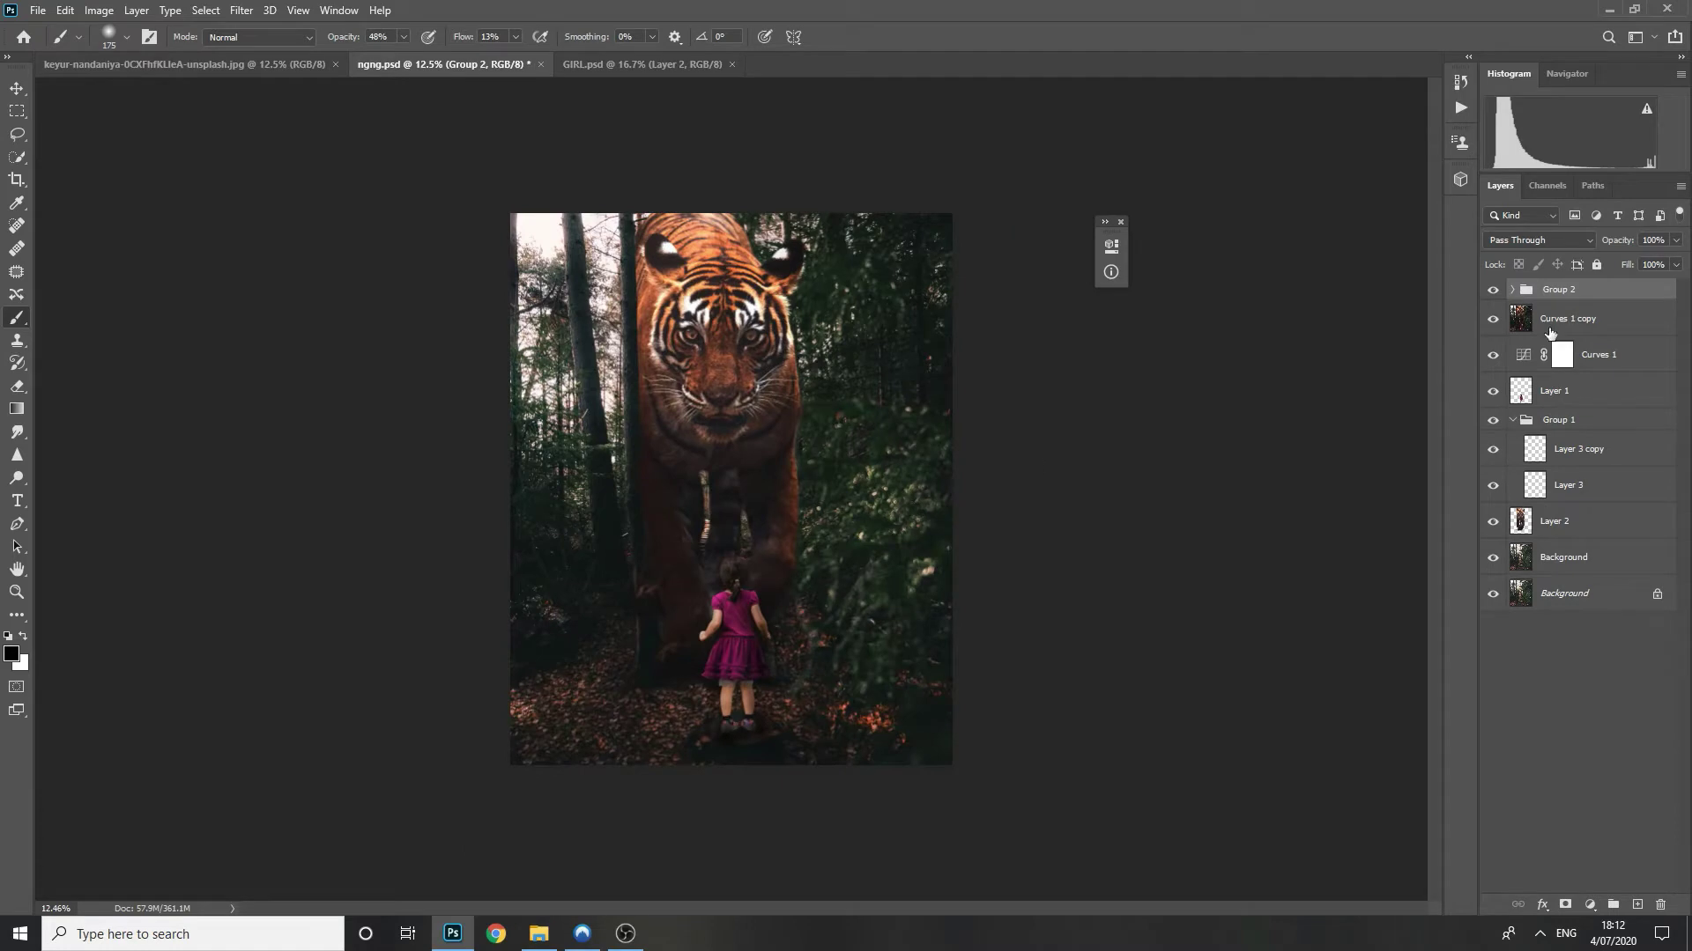
key("ctrl+j")
key("ctrl+e")
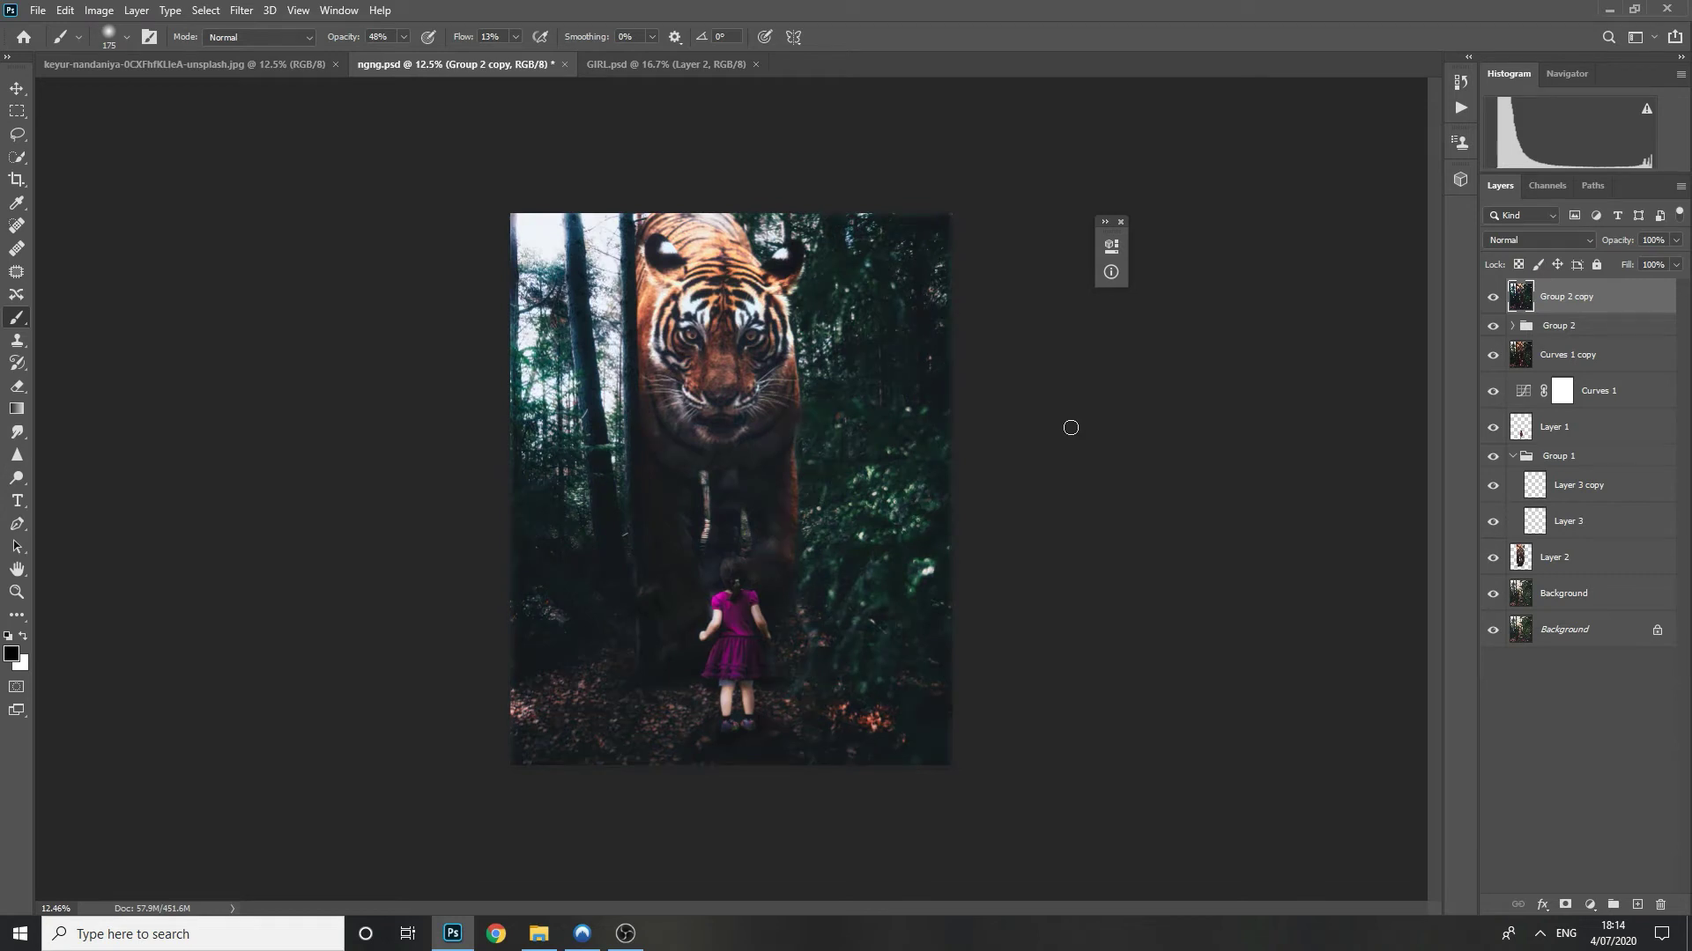
- Add a new top image layer and in the Camera Raw Filter set Contrast +4, Whites -74 and Shadows +9
key("ctrl+v")
left_click(241, 10)
left_click(299, 112)
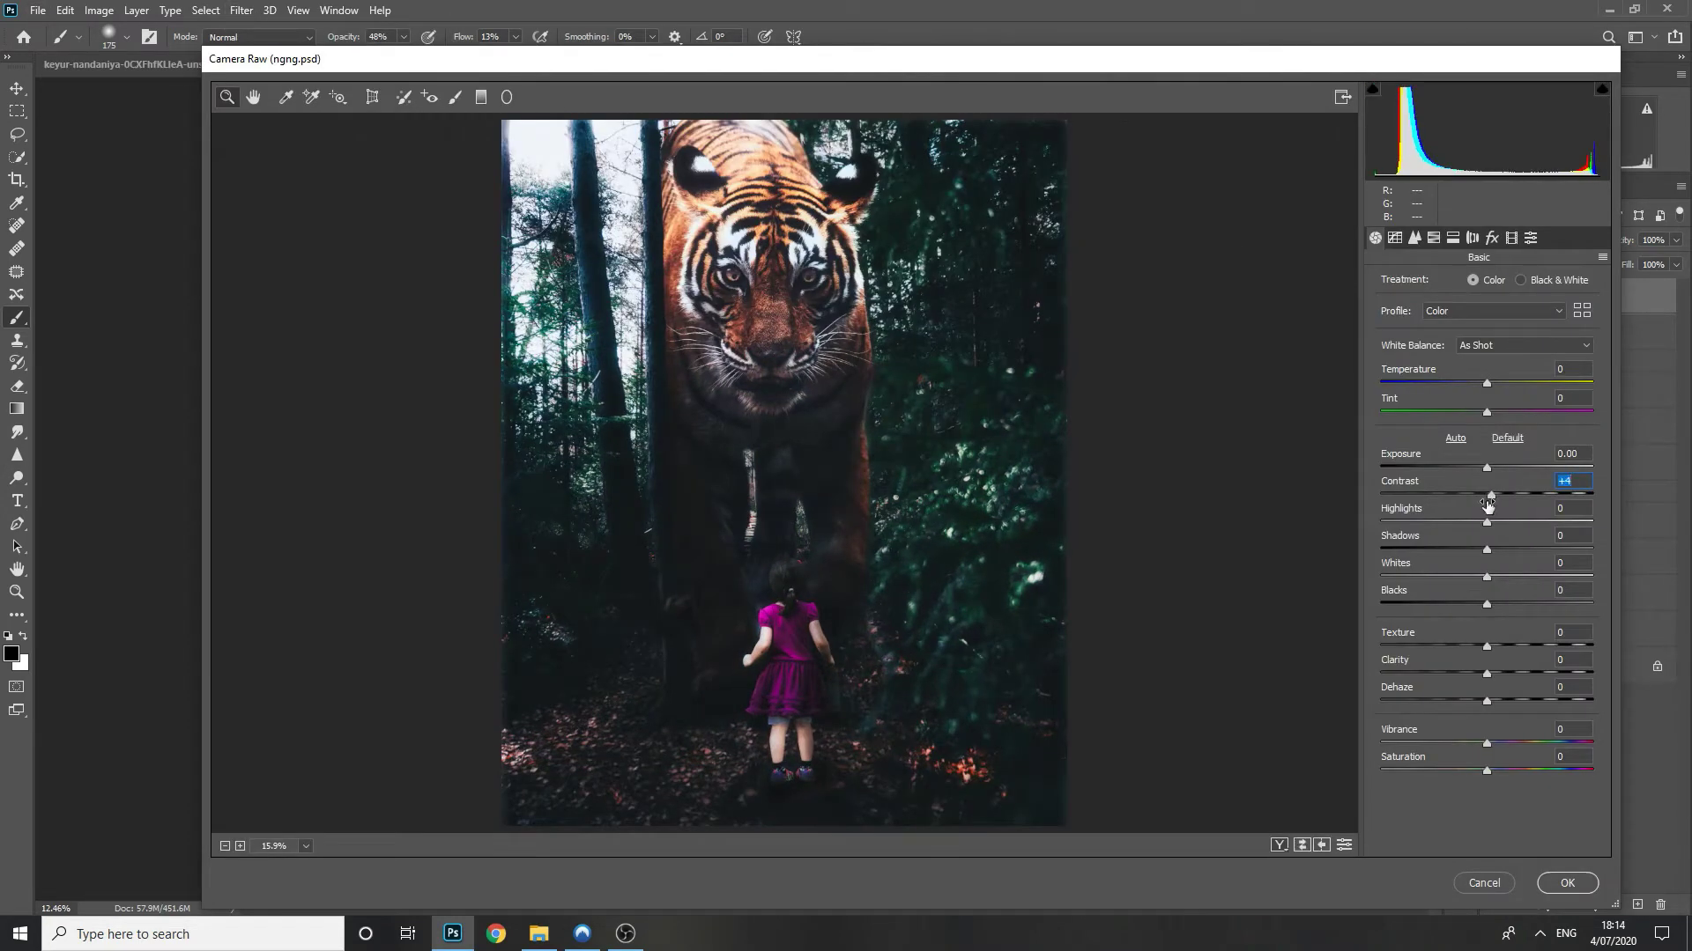
left_click_drag(1486, 577, 1331, 599)
left_click_drag(1486, 549, 1496, 550)
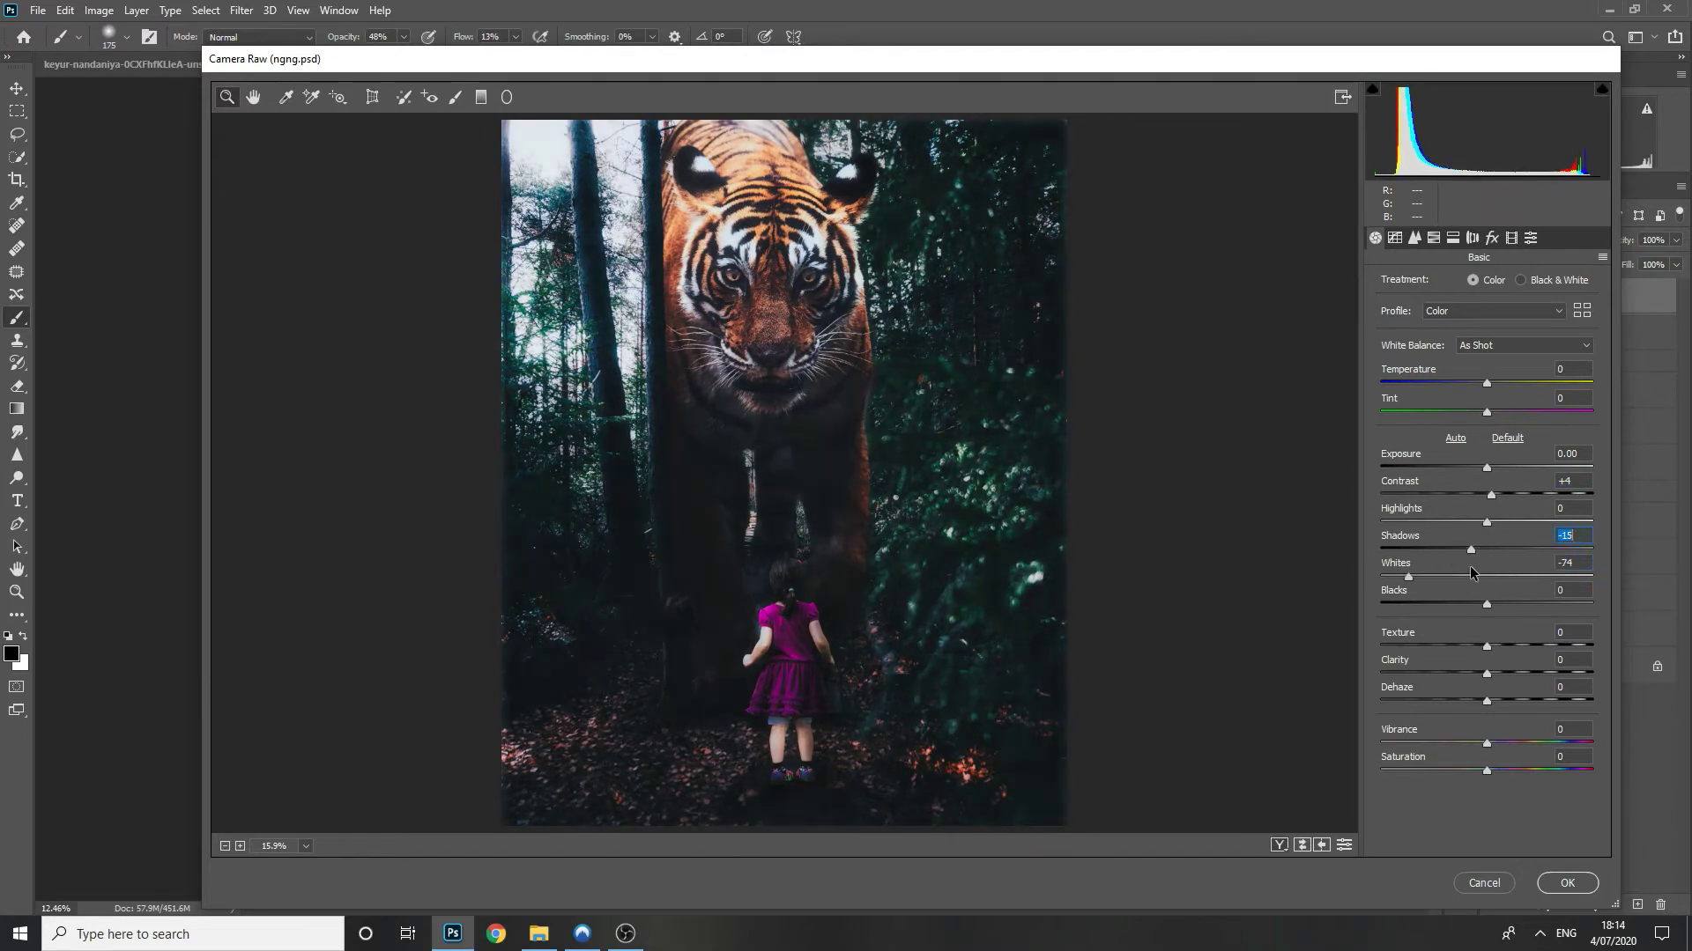
- Set Clarity to -18, Texture to +8, Vibrance to +13, Temperature to -9 and luminance noise reduction to 15
left_click_drag(1486, 673, 1403, 675)
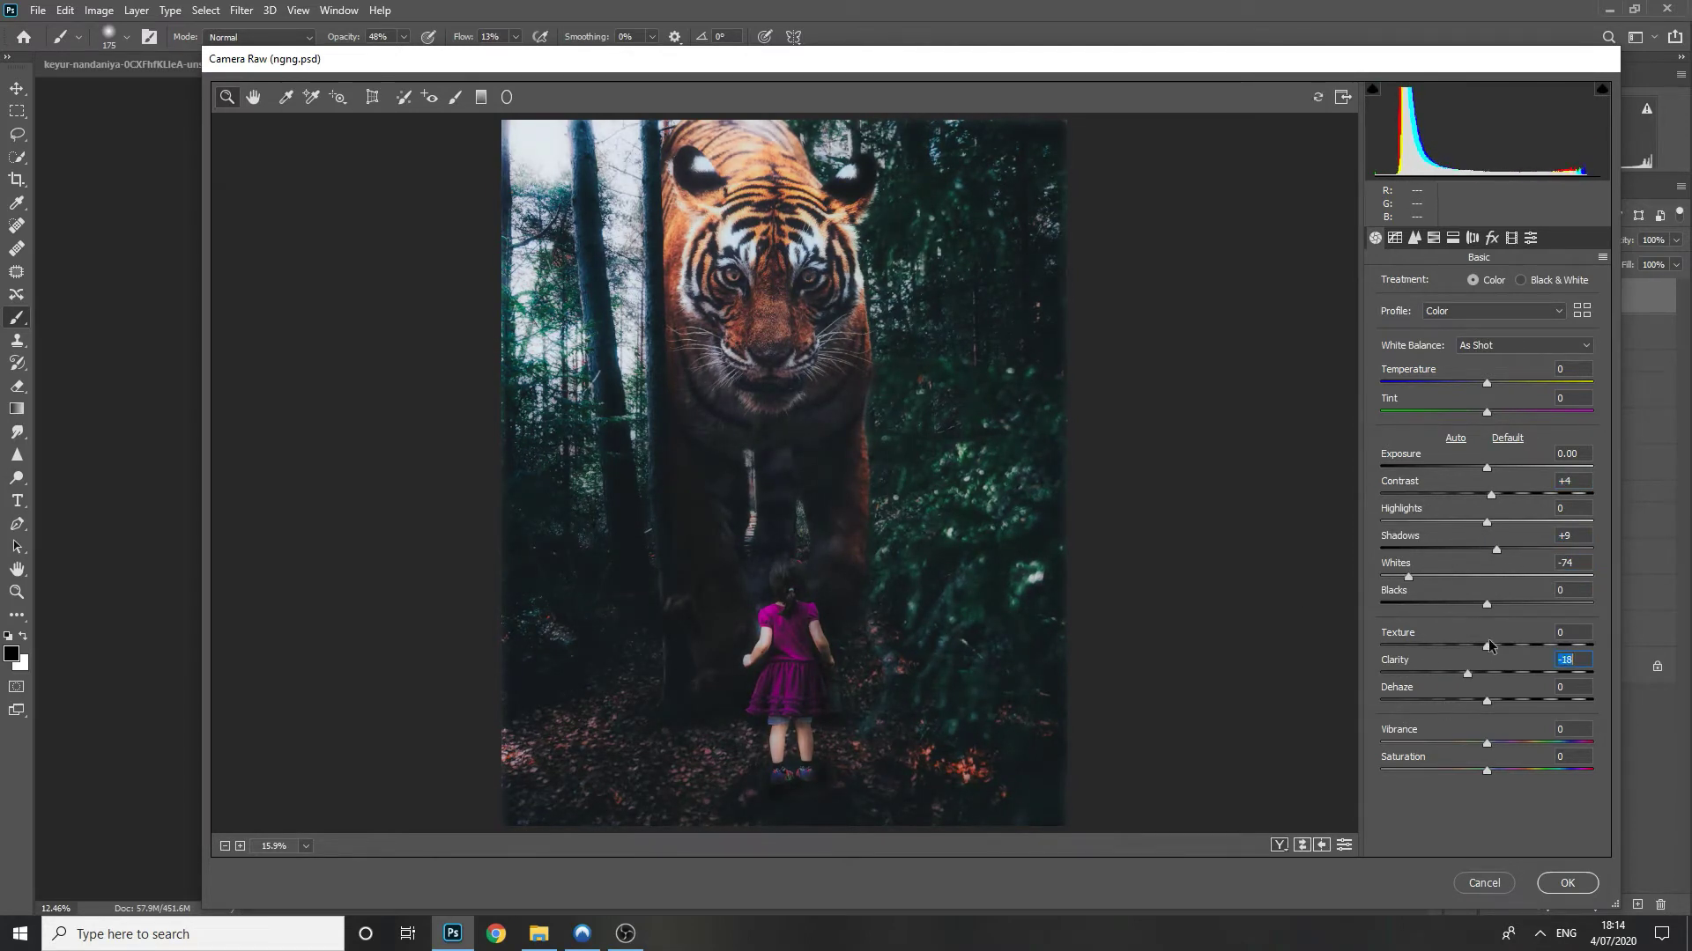
left_click_drag(1522, 665, 1497, 668)
left_click_drag(1486, 742, 1486, 761)
left_click_drag(1486, 384, 1479, 388)
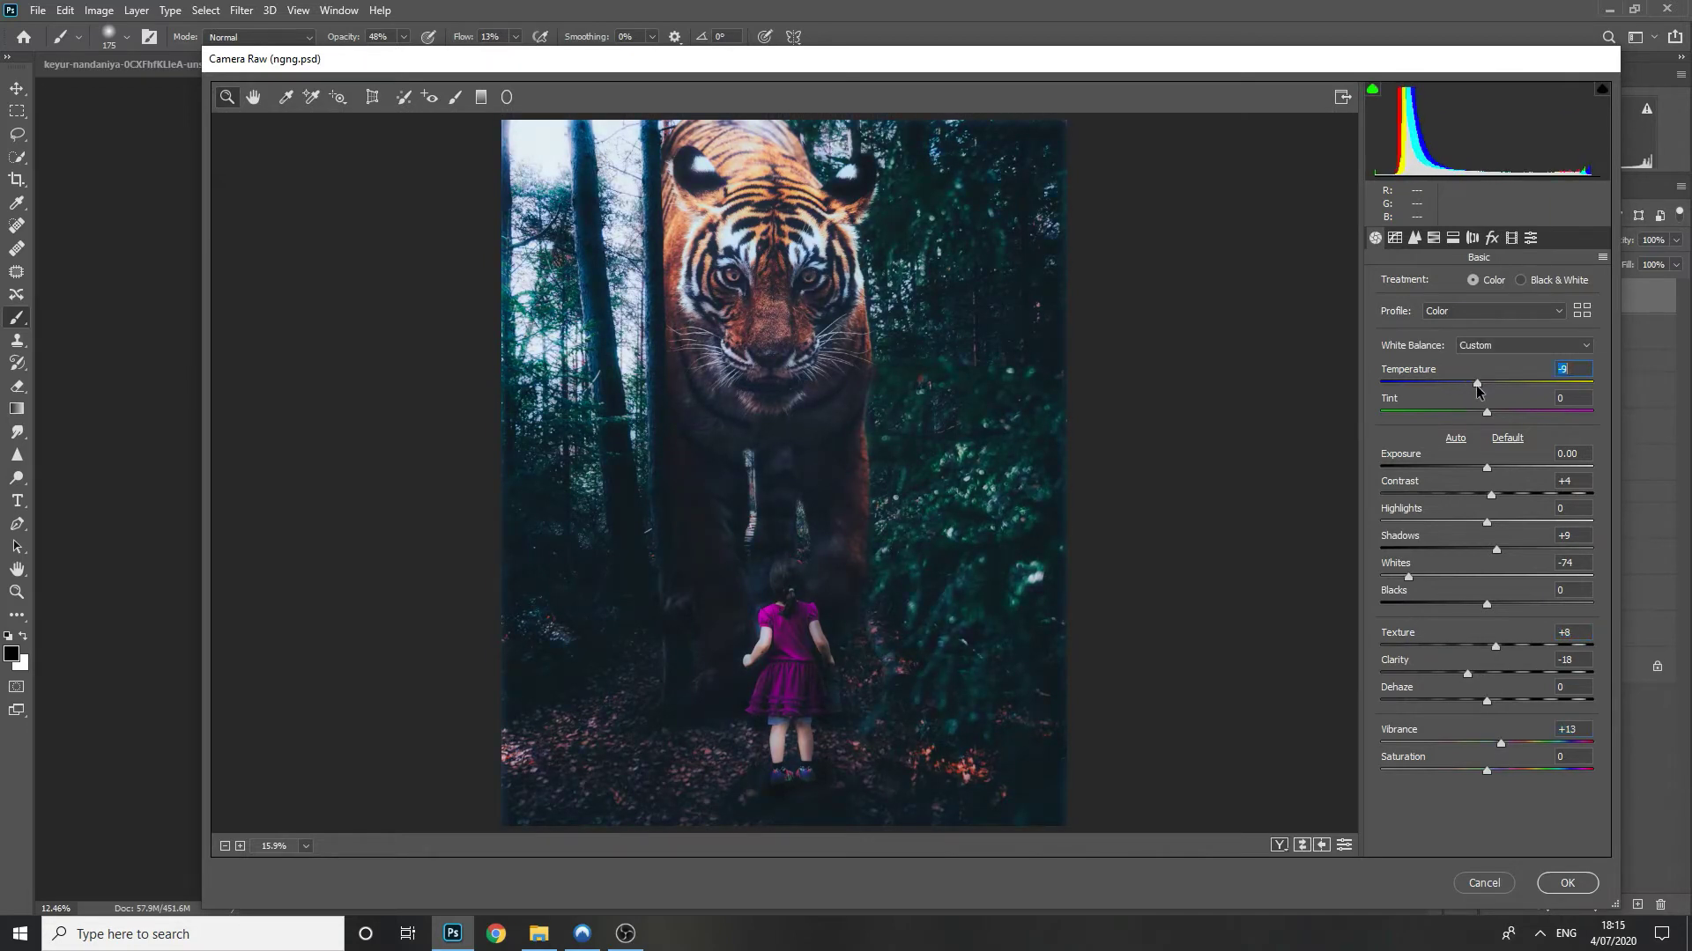
left_click(1414, 238)
left_click_drag(1381, 457, 1413, 456)
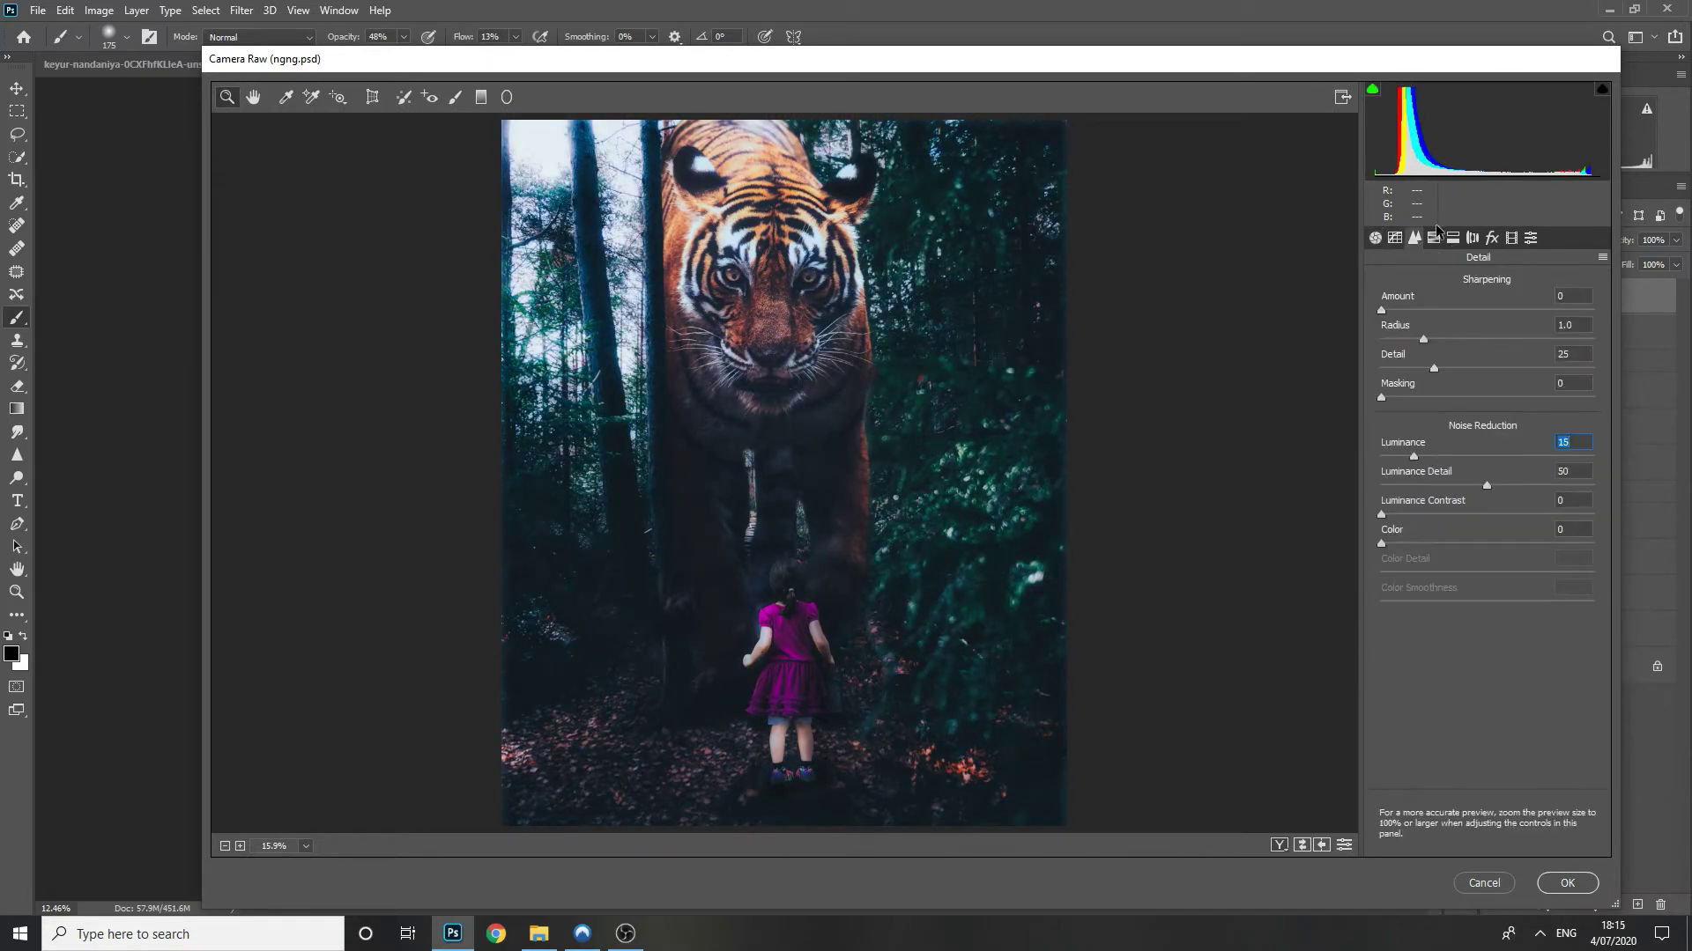
- Set the HSL saturation to Oranges -13, Magentas +9 and Purples -36, and apply the Camera Raw Filter
left_click(1433, 237)
left_click(1447, 284)
left_click(1385, 285)
left_click_drag(1486, 377, 1449, 377)
left_click(1450, 290)
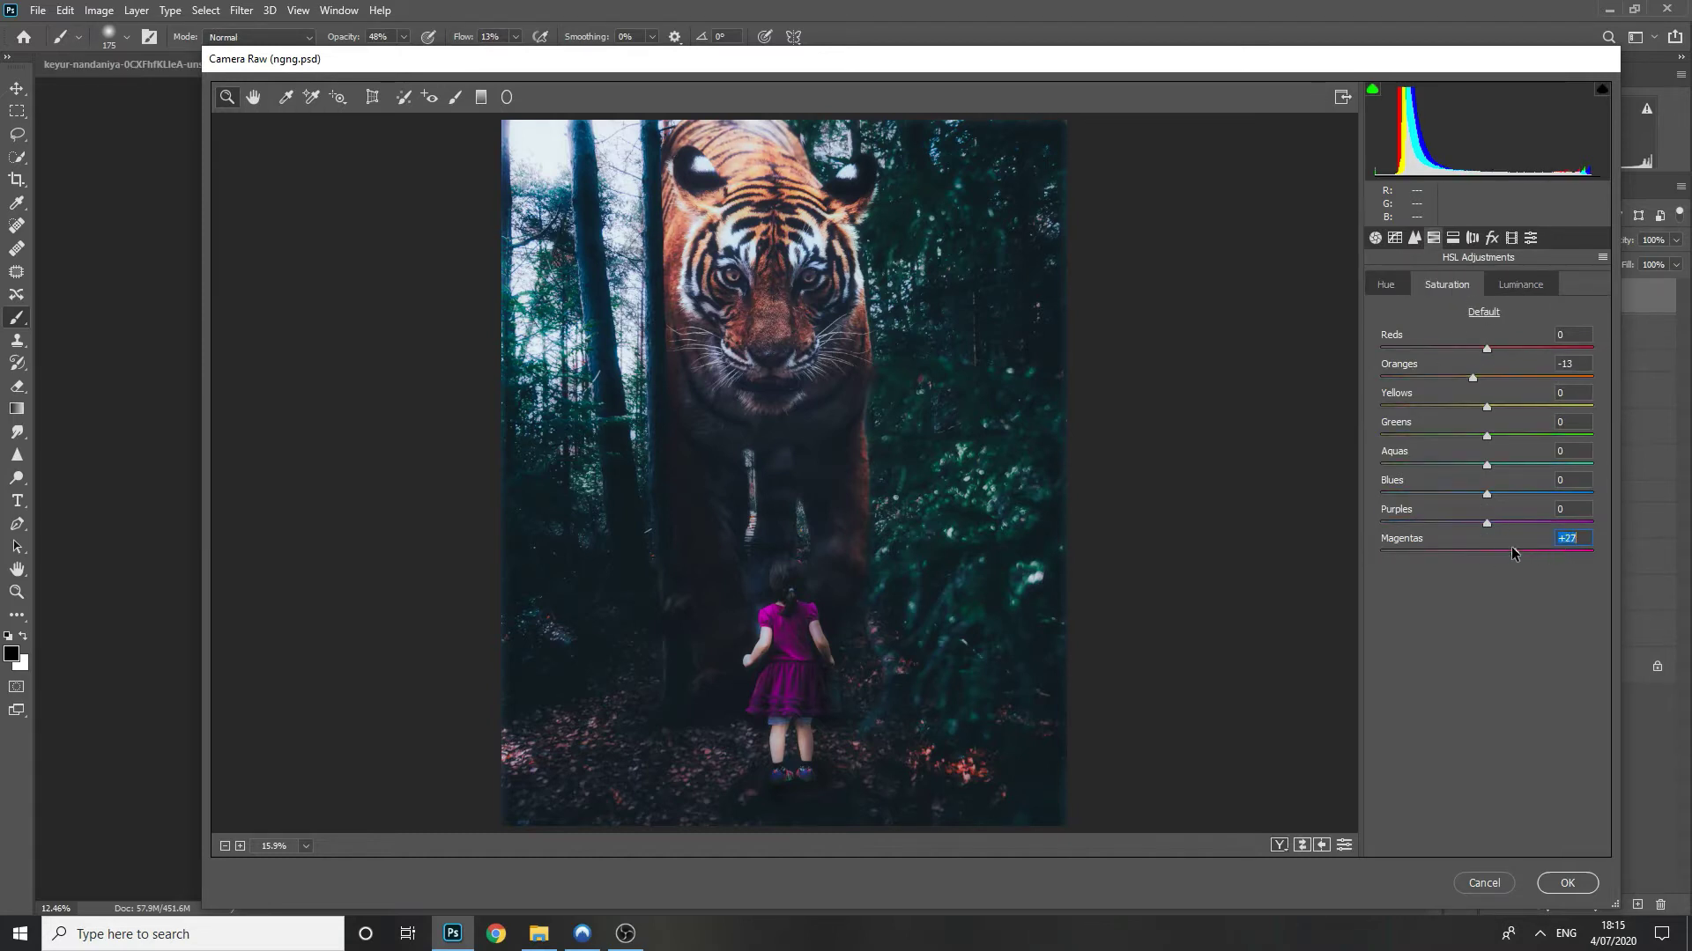
left_click_drag(1486, 524, 1451, 524)
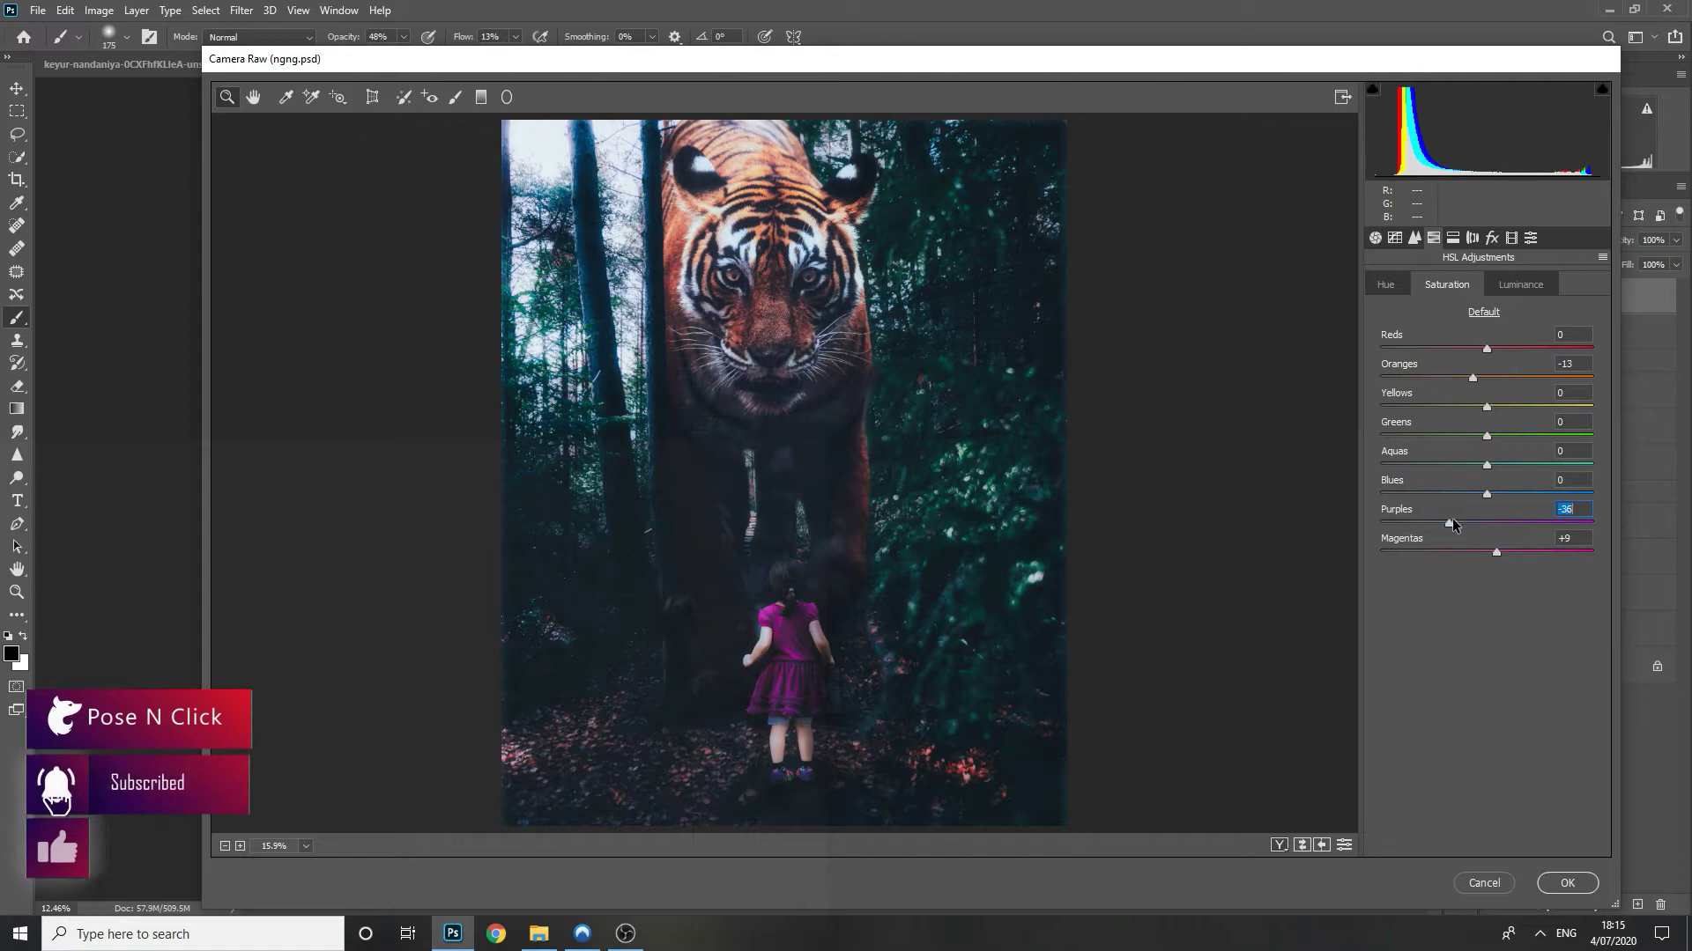
left_click(1565, 883)
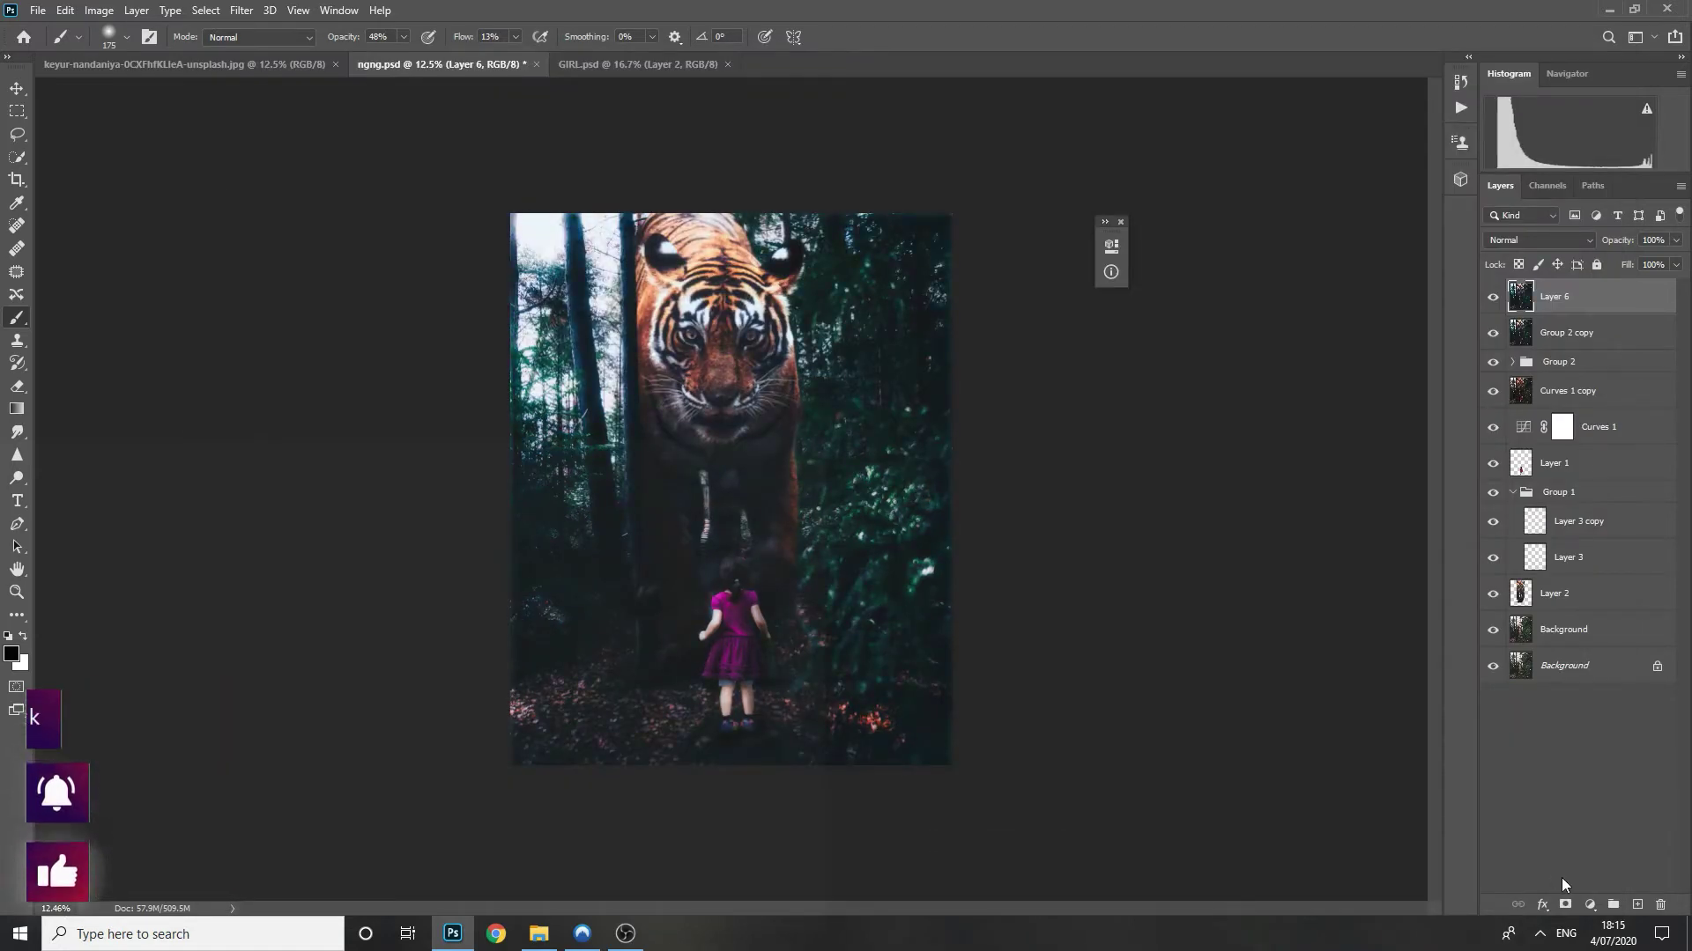
- Examine the graded composite at different magnifications
key("ctrl+plus")
key("ctrl+plus")
key("ctrl+minus")
key("ctrl+minus")
key("ctrl+minus")
key("ctrl+minus")
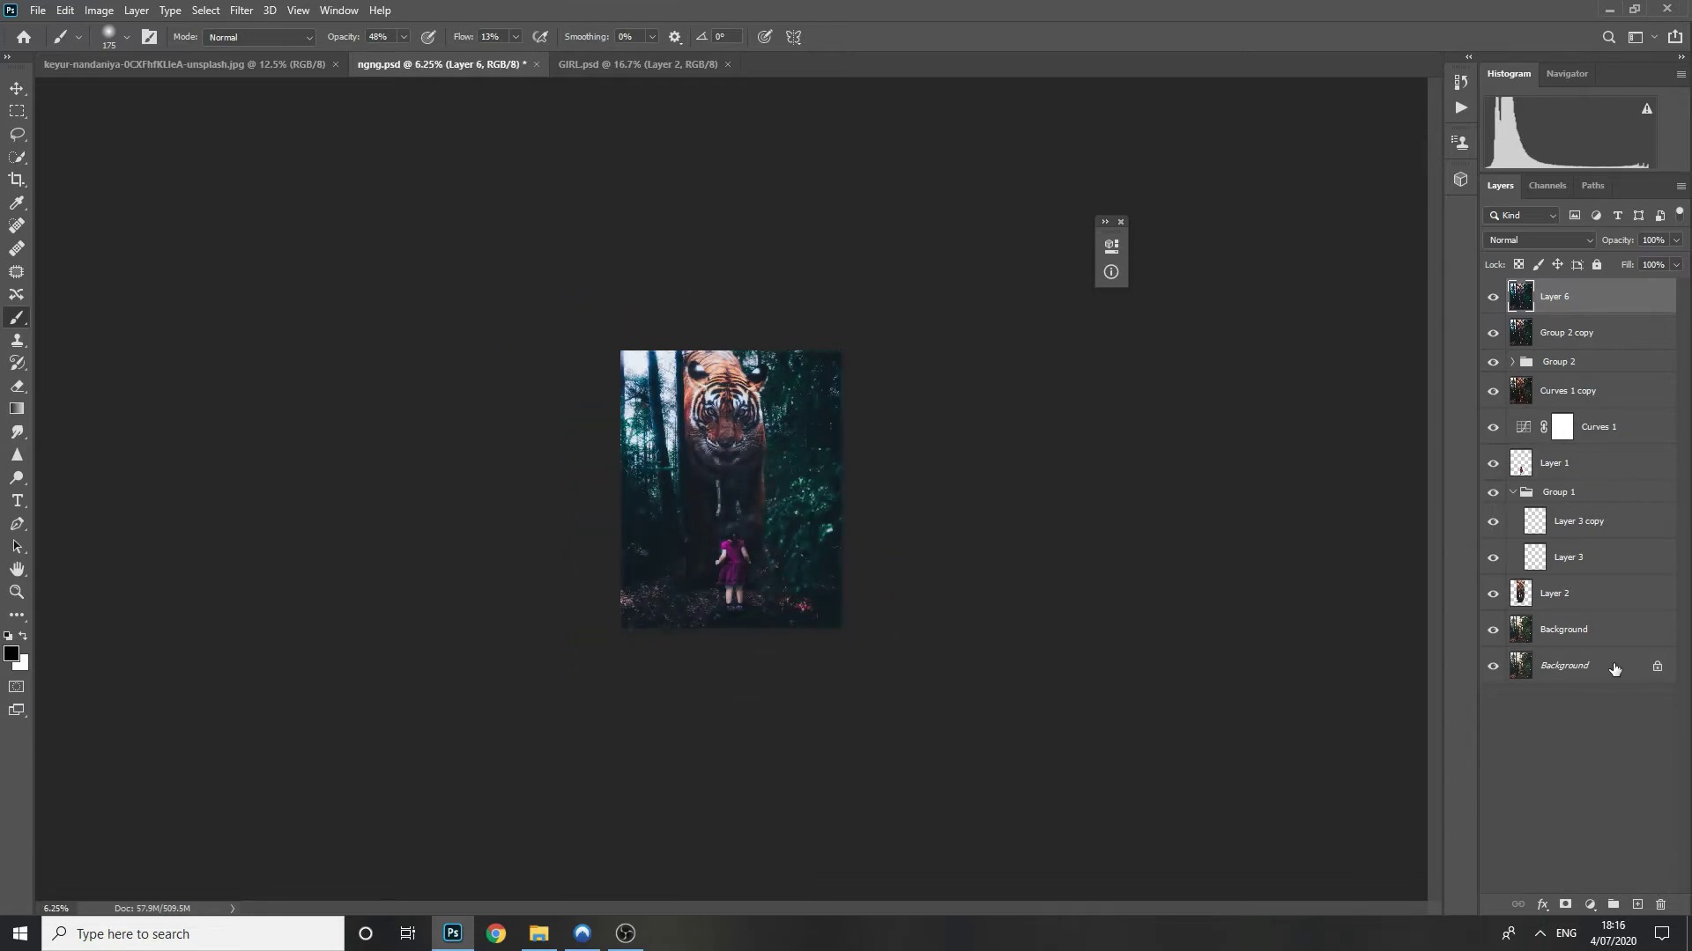
key("ctrl+plus")
key("ctrl+plus")
- Stamp the visible layers into a new layer and apply a 24 px Tilt-Shift blur with its focus zone around the girl
key("ctrl+shift+alt+e")
left_click(242, 9)
left_click(484, 257)
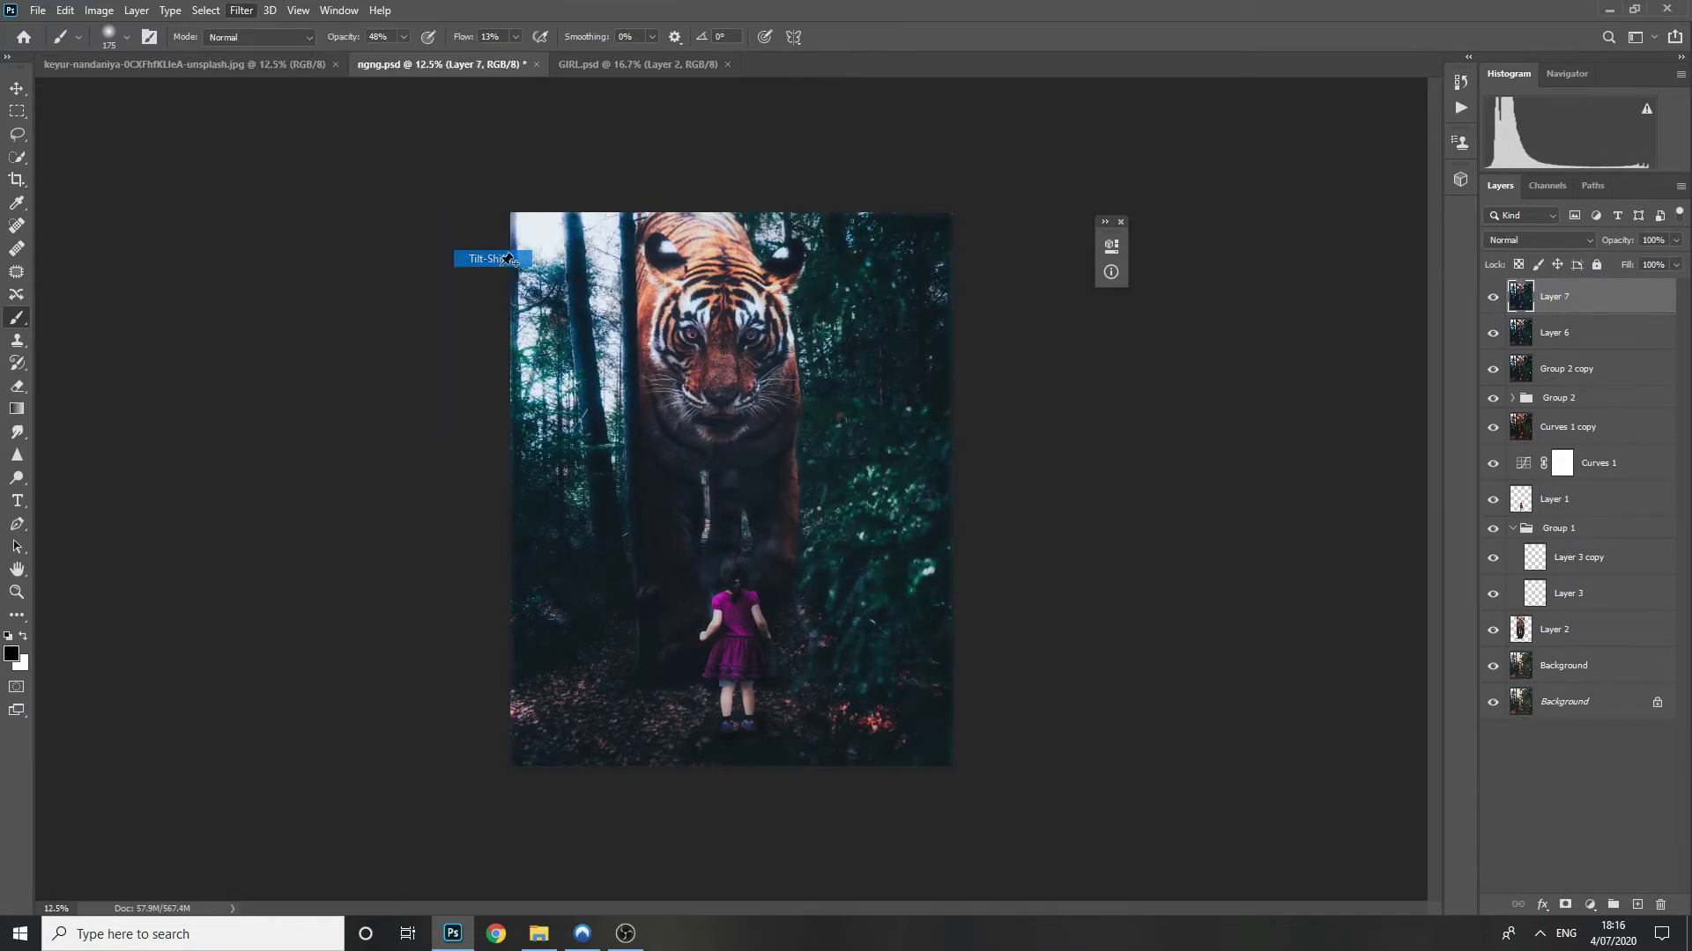
left_click_drag(743, 491, 742, 684)
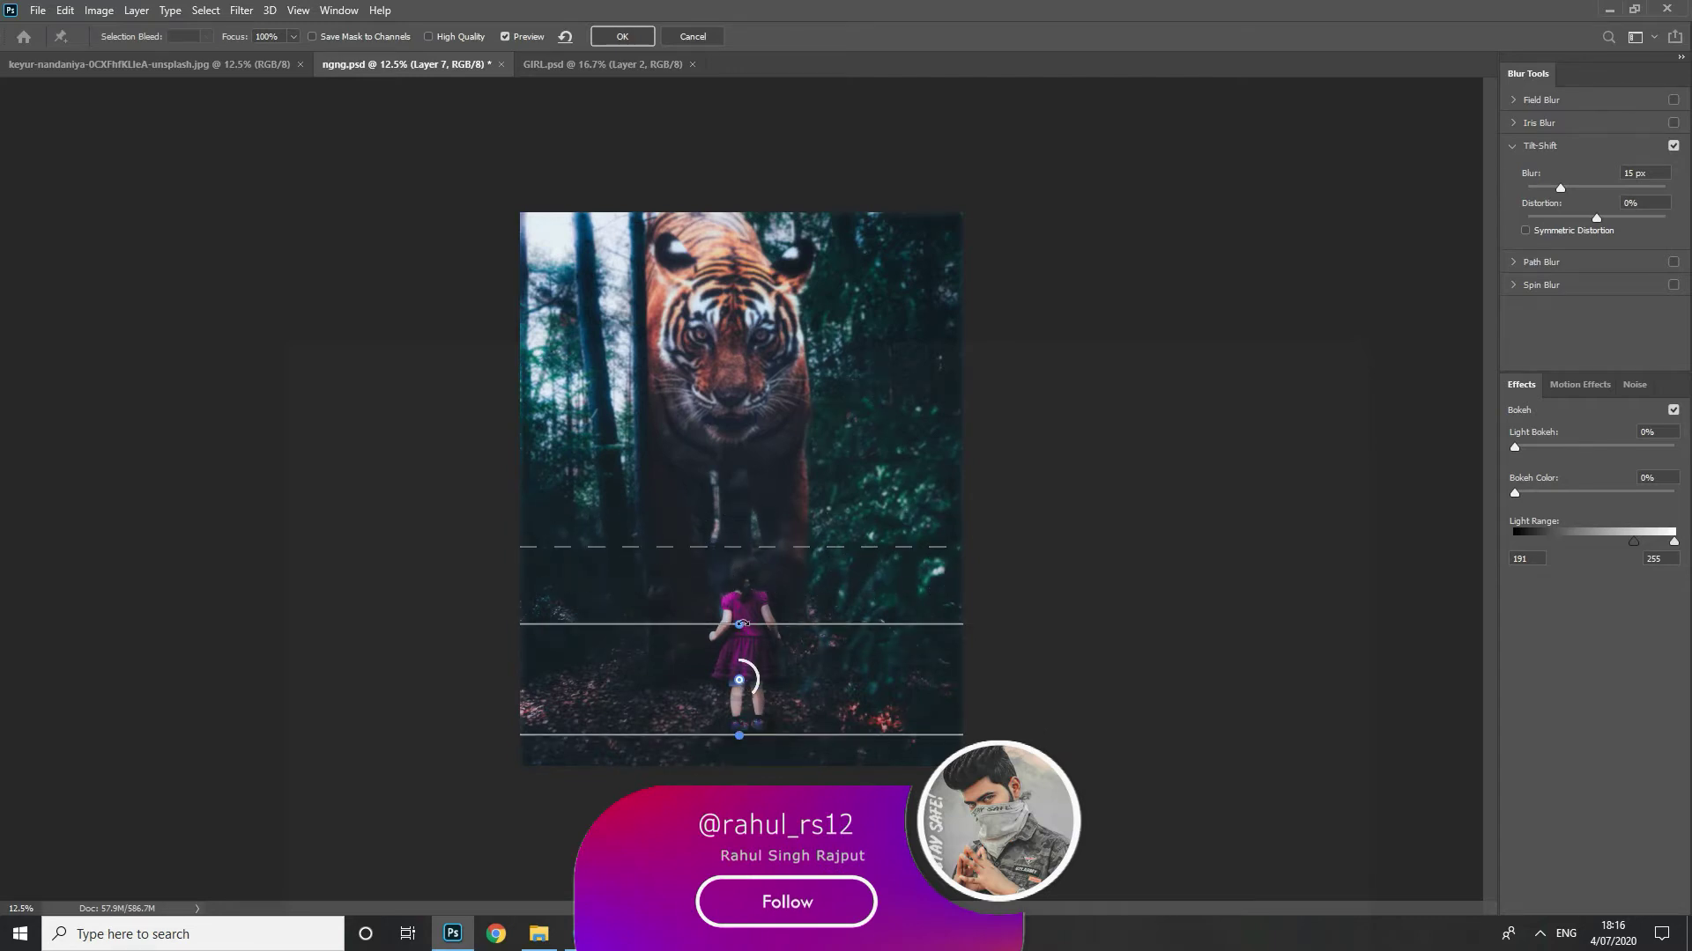
left_click_drag(741, 623, 740, 587)
mouse_move(1561, 188)
left_mouse_down()
mouse_move(1578, 187)
mouse_move(1570, 197)
left_mouse_up()
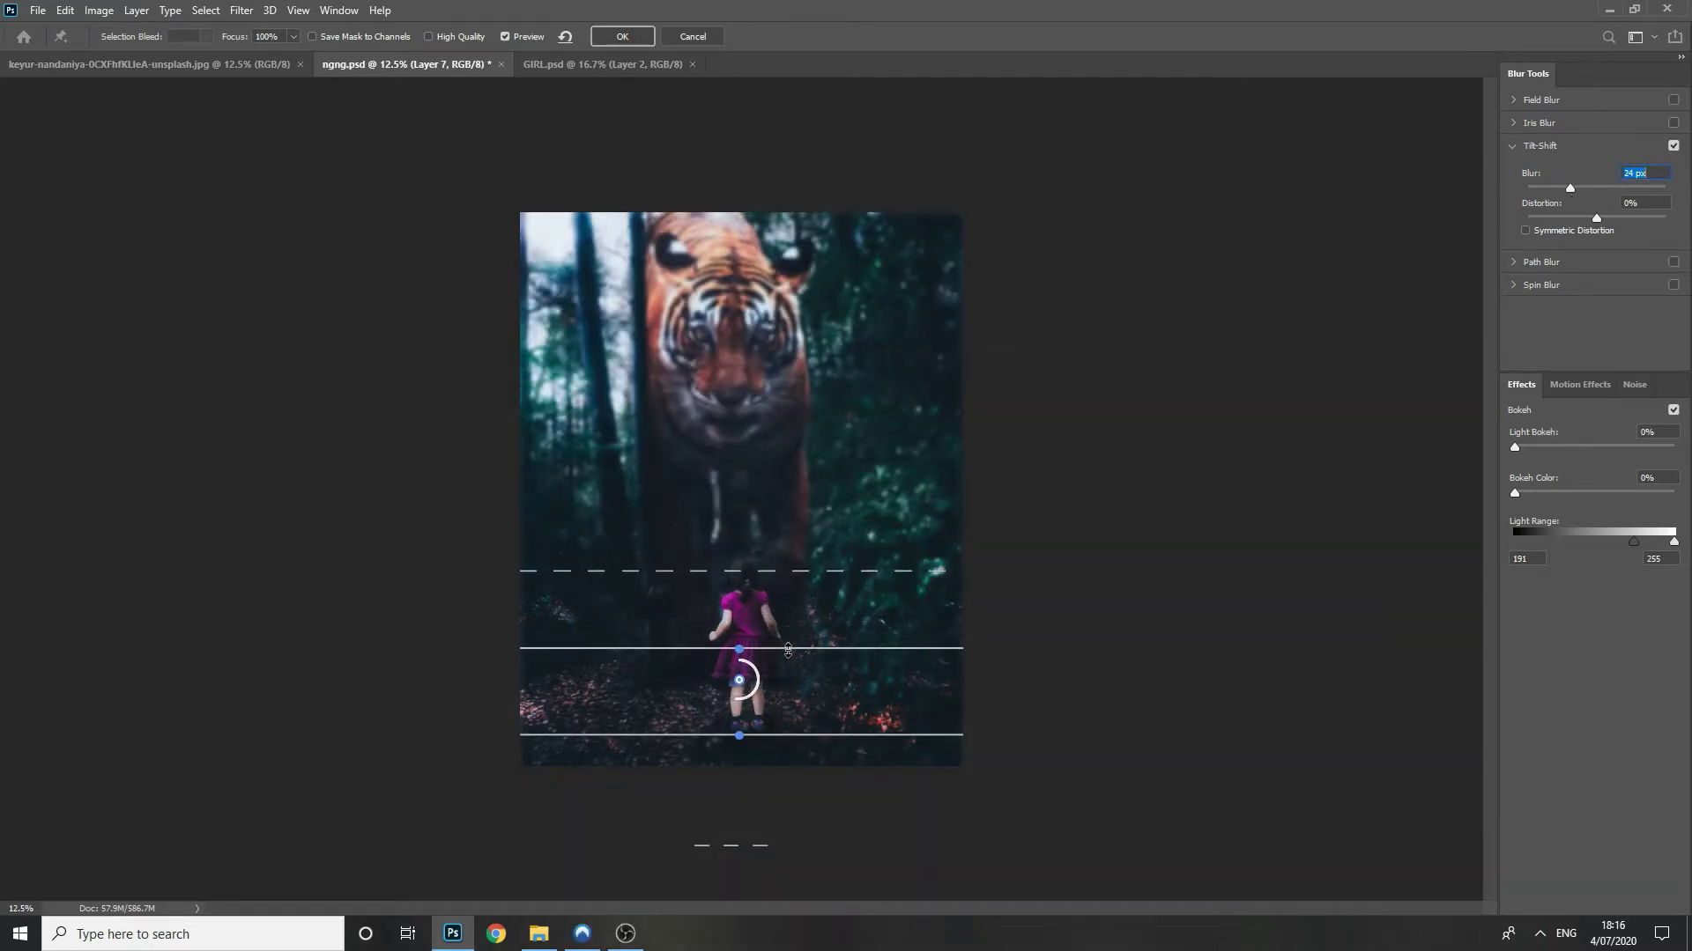
left_click_drag(774, 649, 773, 679)
left_click(622, 37)
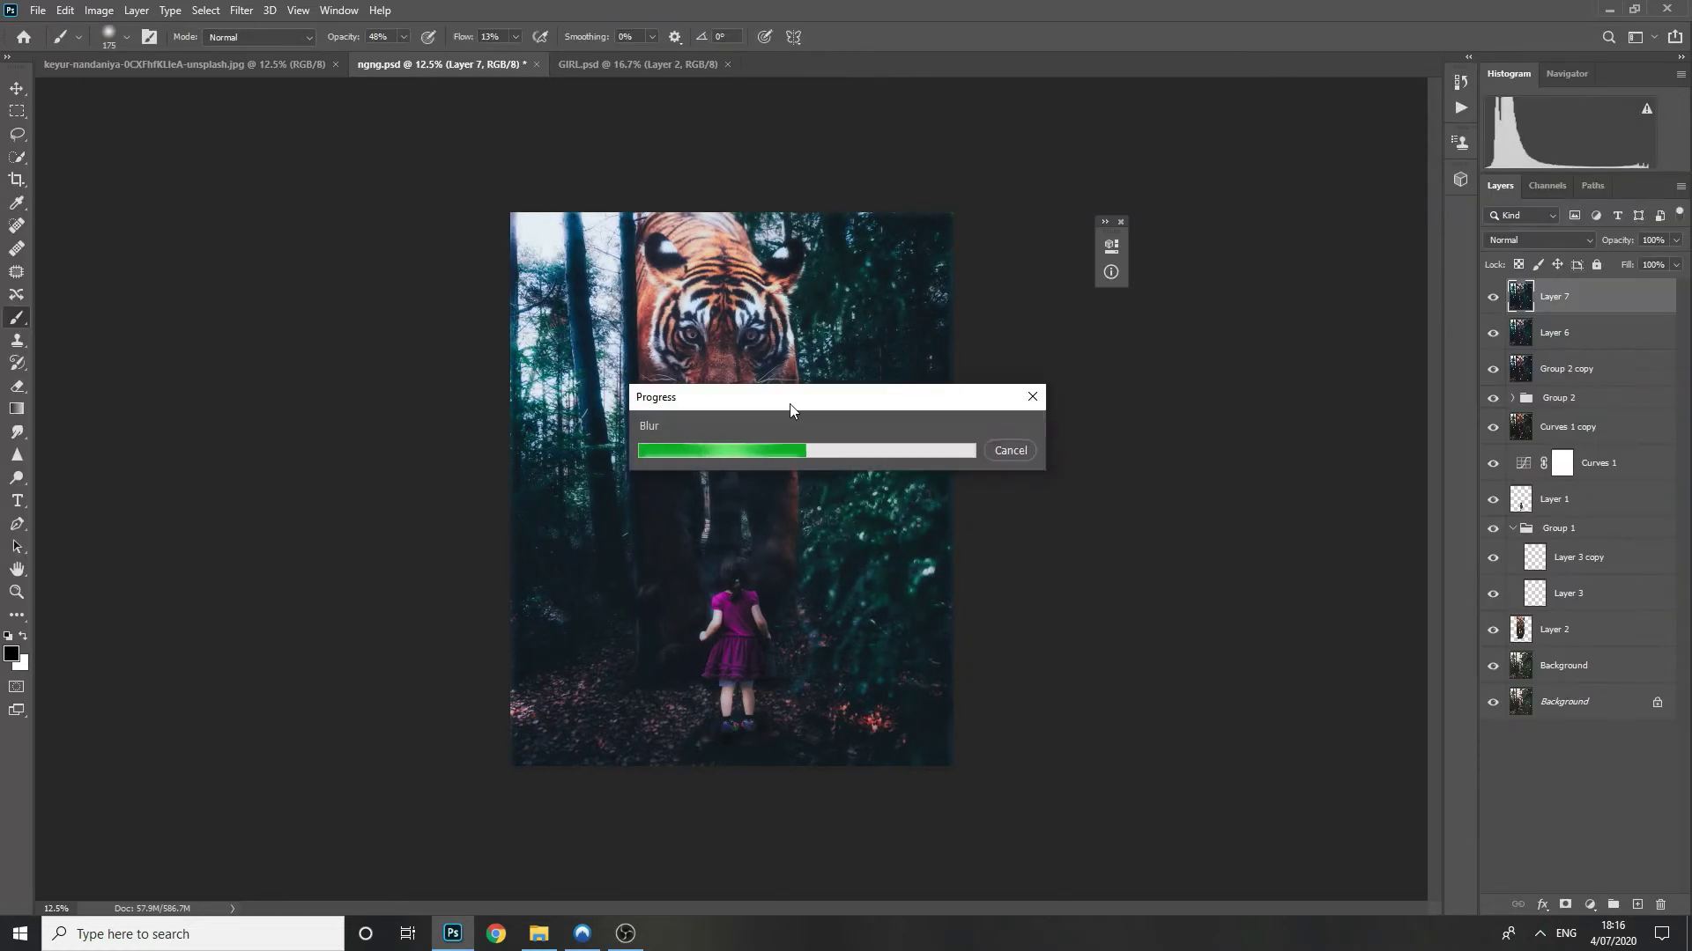
- Erase the blurred layer over the tiger and the girl with a soft eraser at 29% flow
key("e")
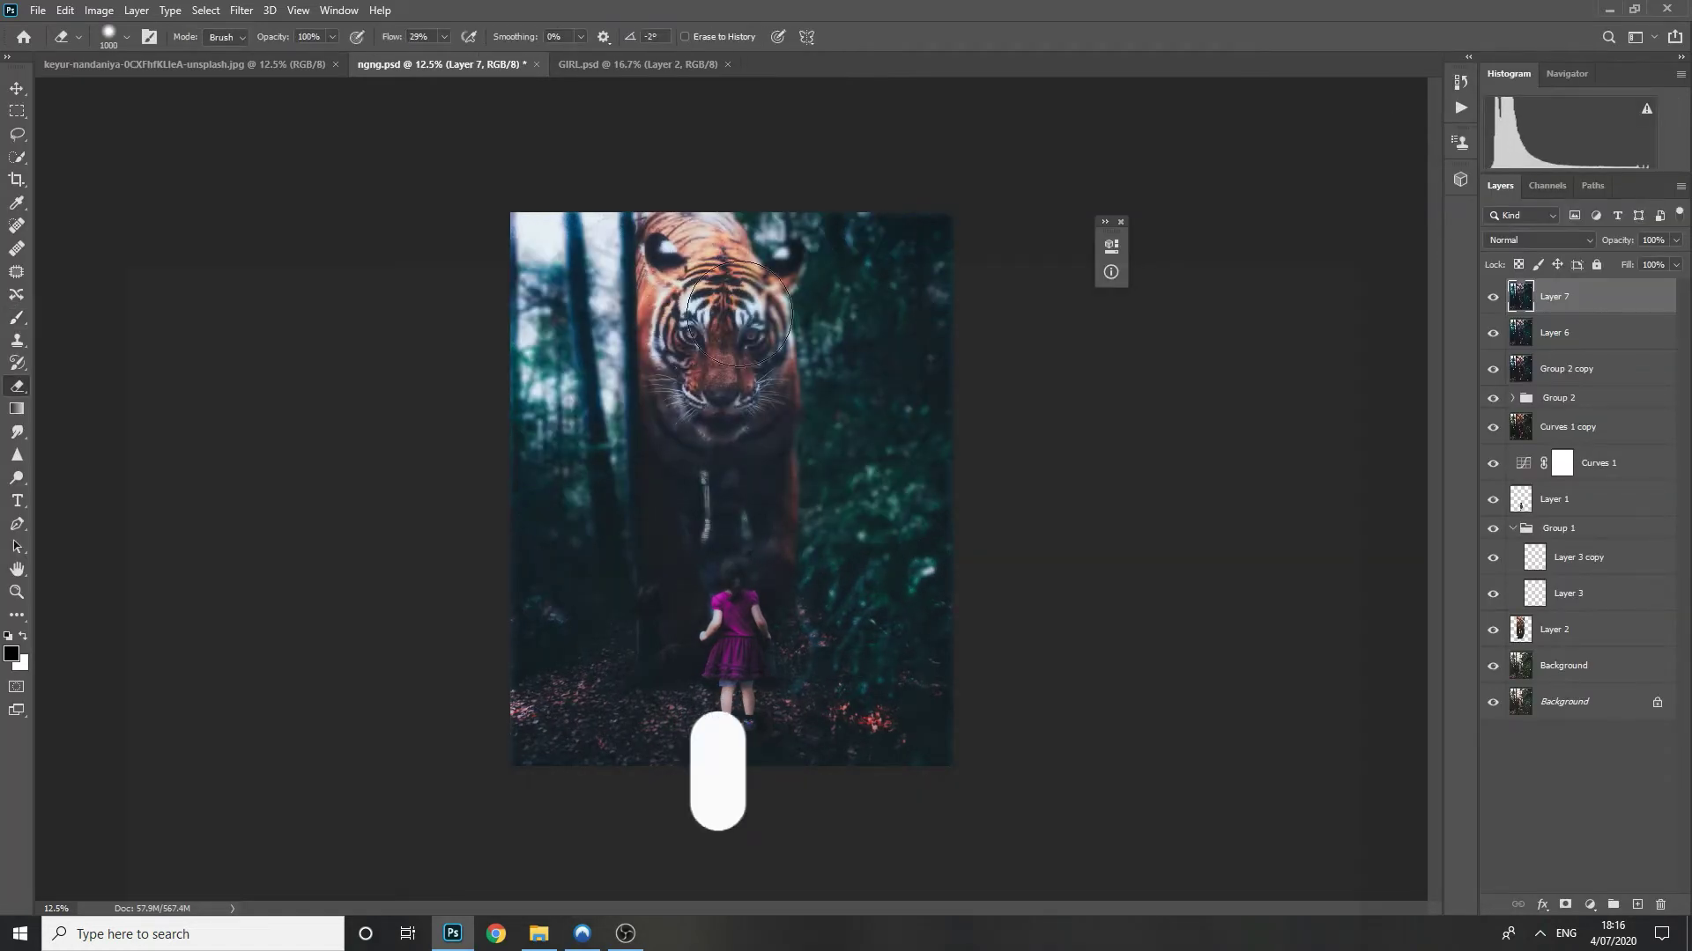
key("bracketleft")
key("bracketleft")
key("bracketleft")
key("bracketleft")
key("bracketleft")
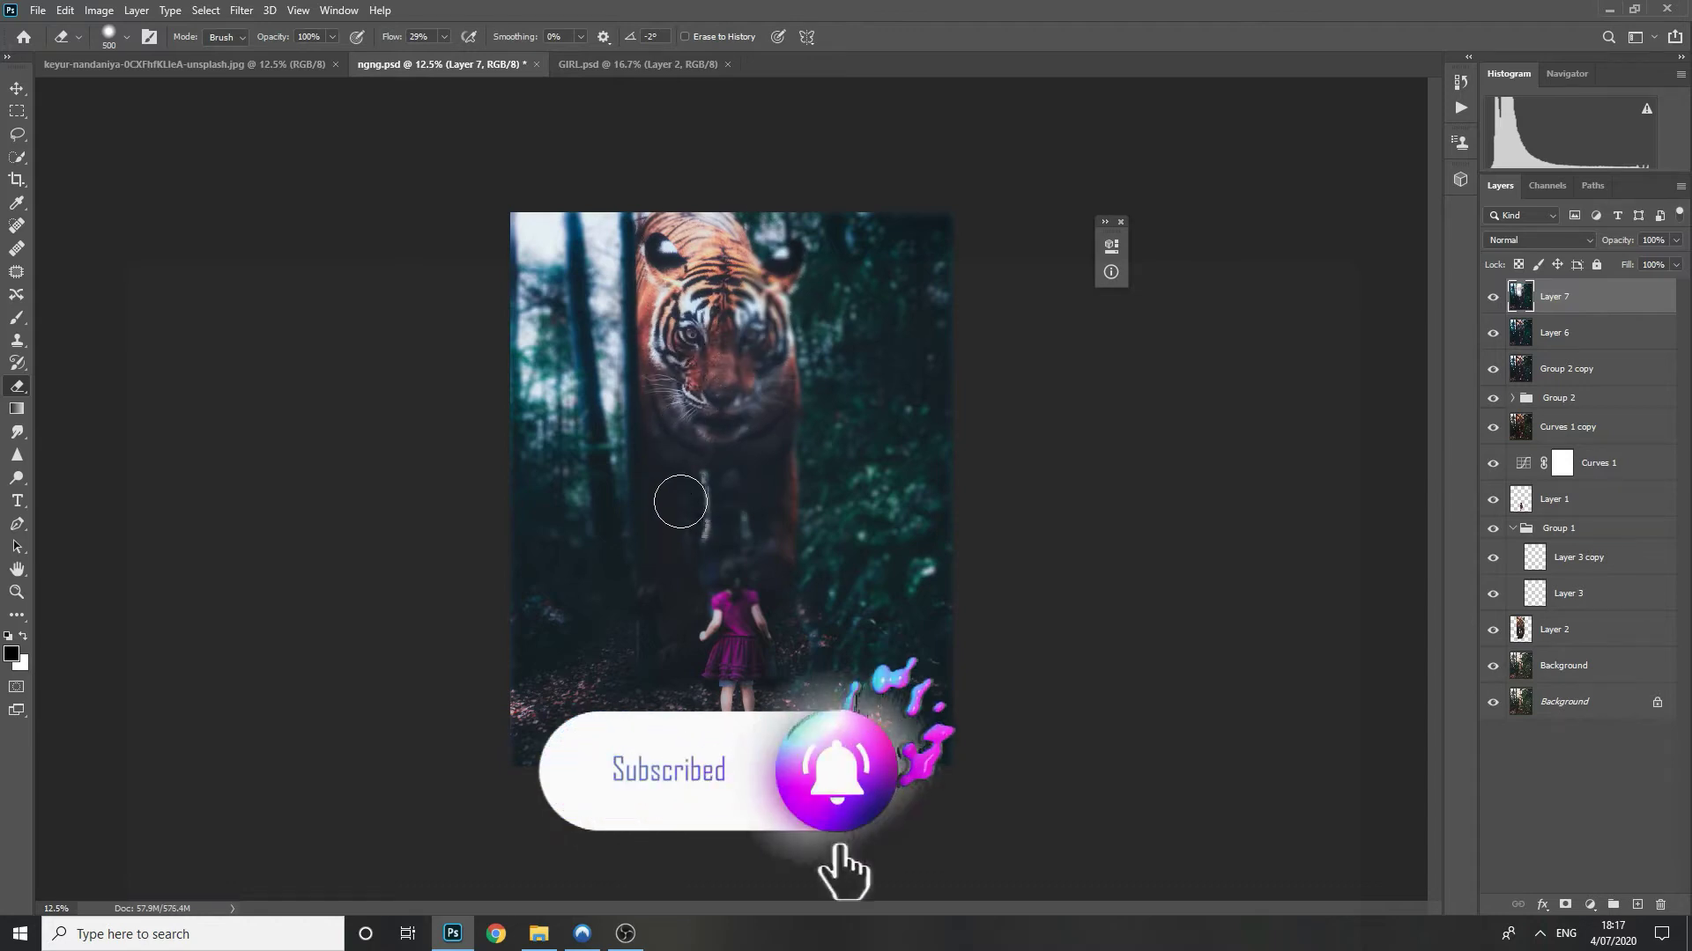
key("bracketleft")
key("bracketleft")
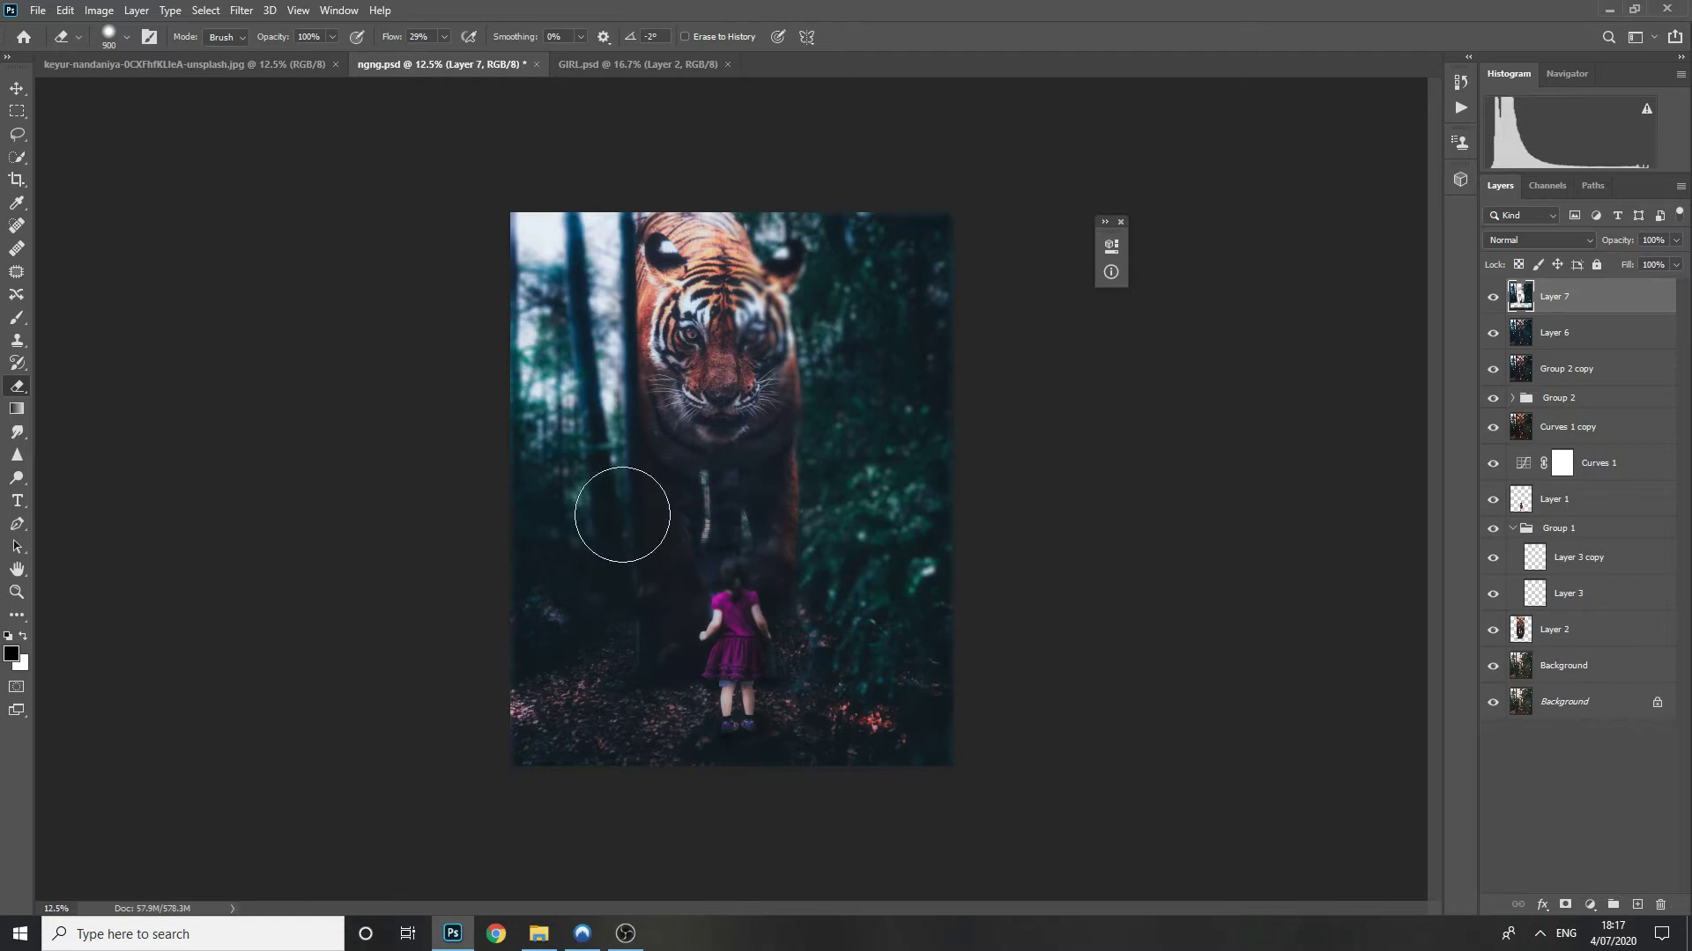
- Refine the erasing with a smaller eraser over the tiger's legs, face and ears to restore their sharpness
scroll(737, 535, "up", 5)
key("bracketleft")
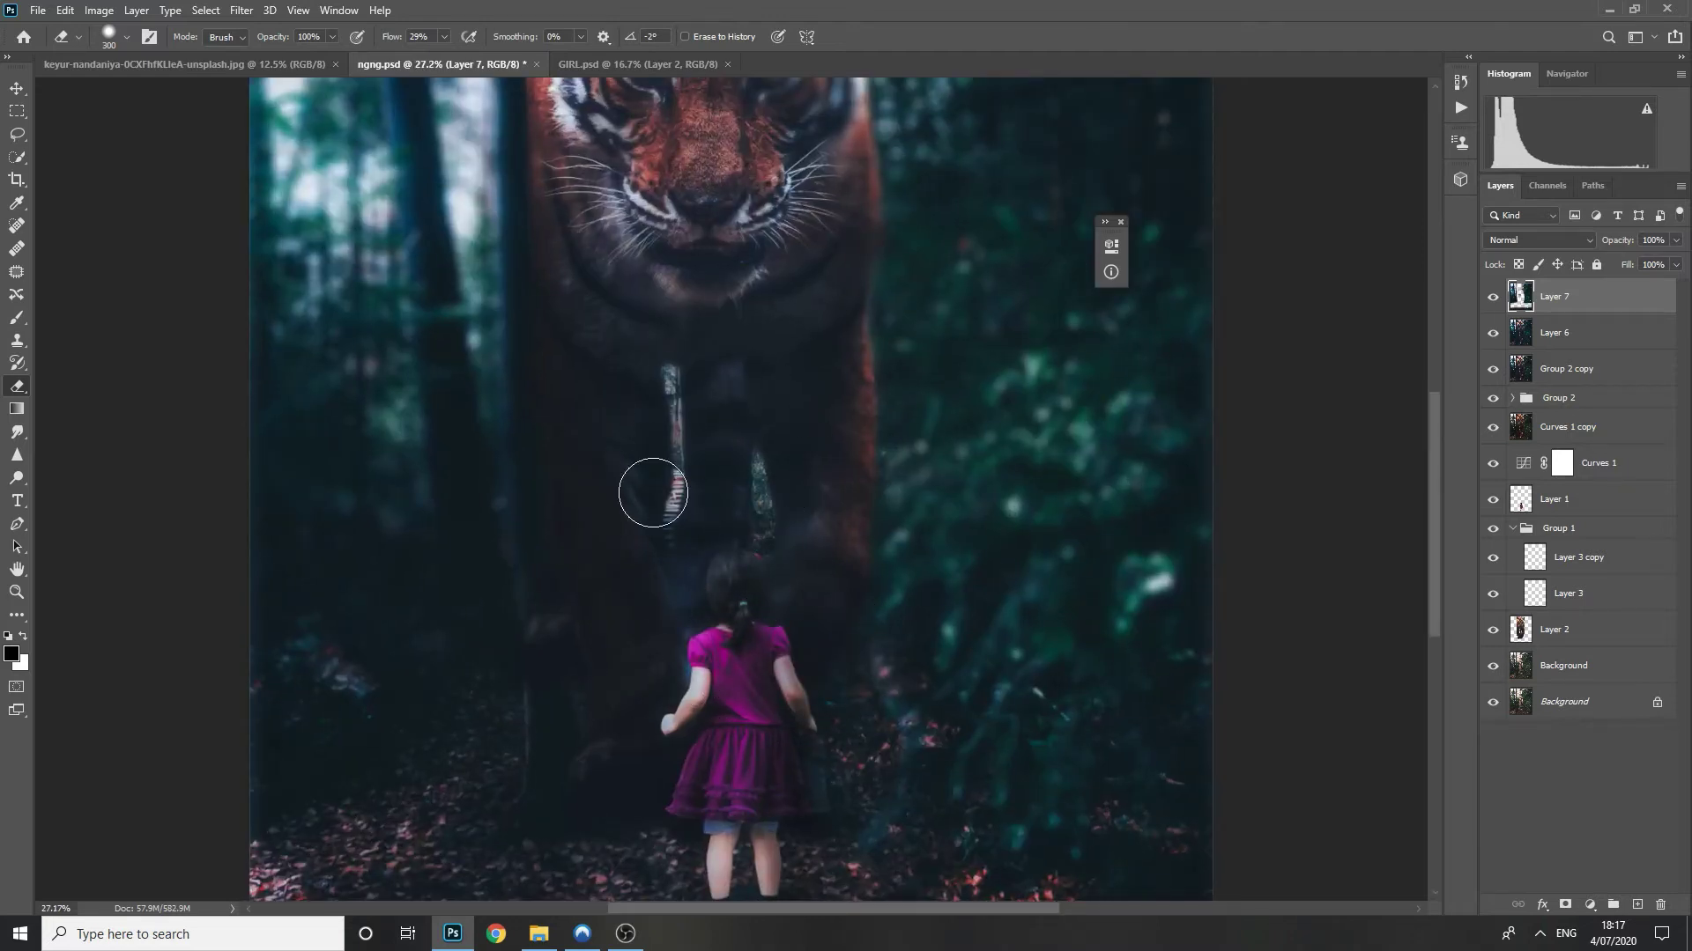
scroll(630, 676, "up", 5)
scroll(843, 484, "down", 5)
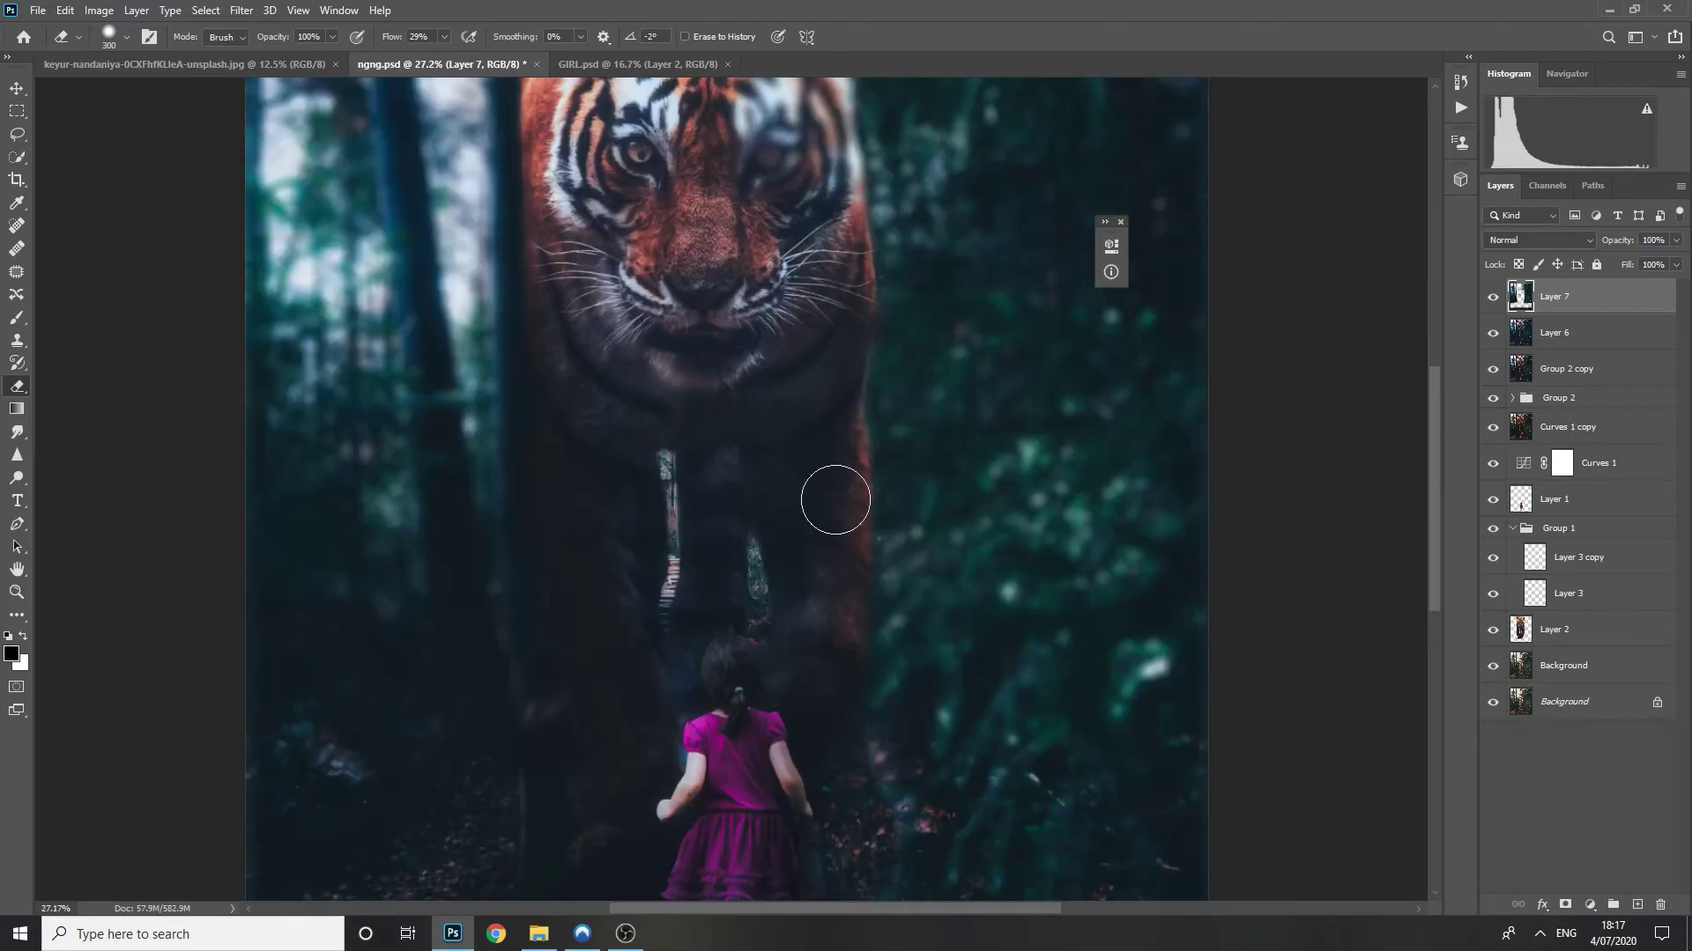
left_click_drag(795, 349, 708, 577)
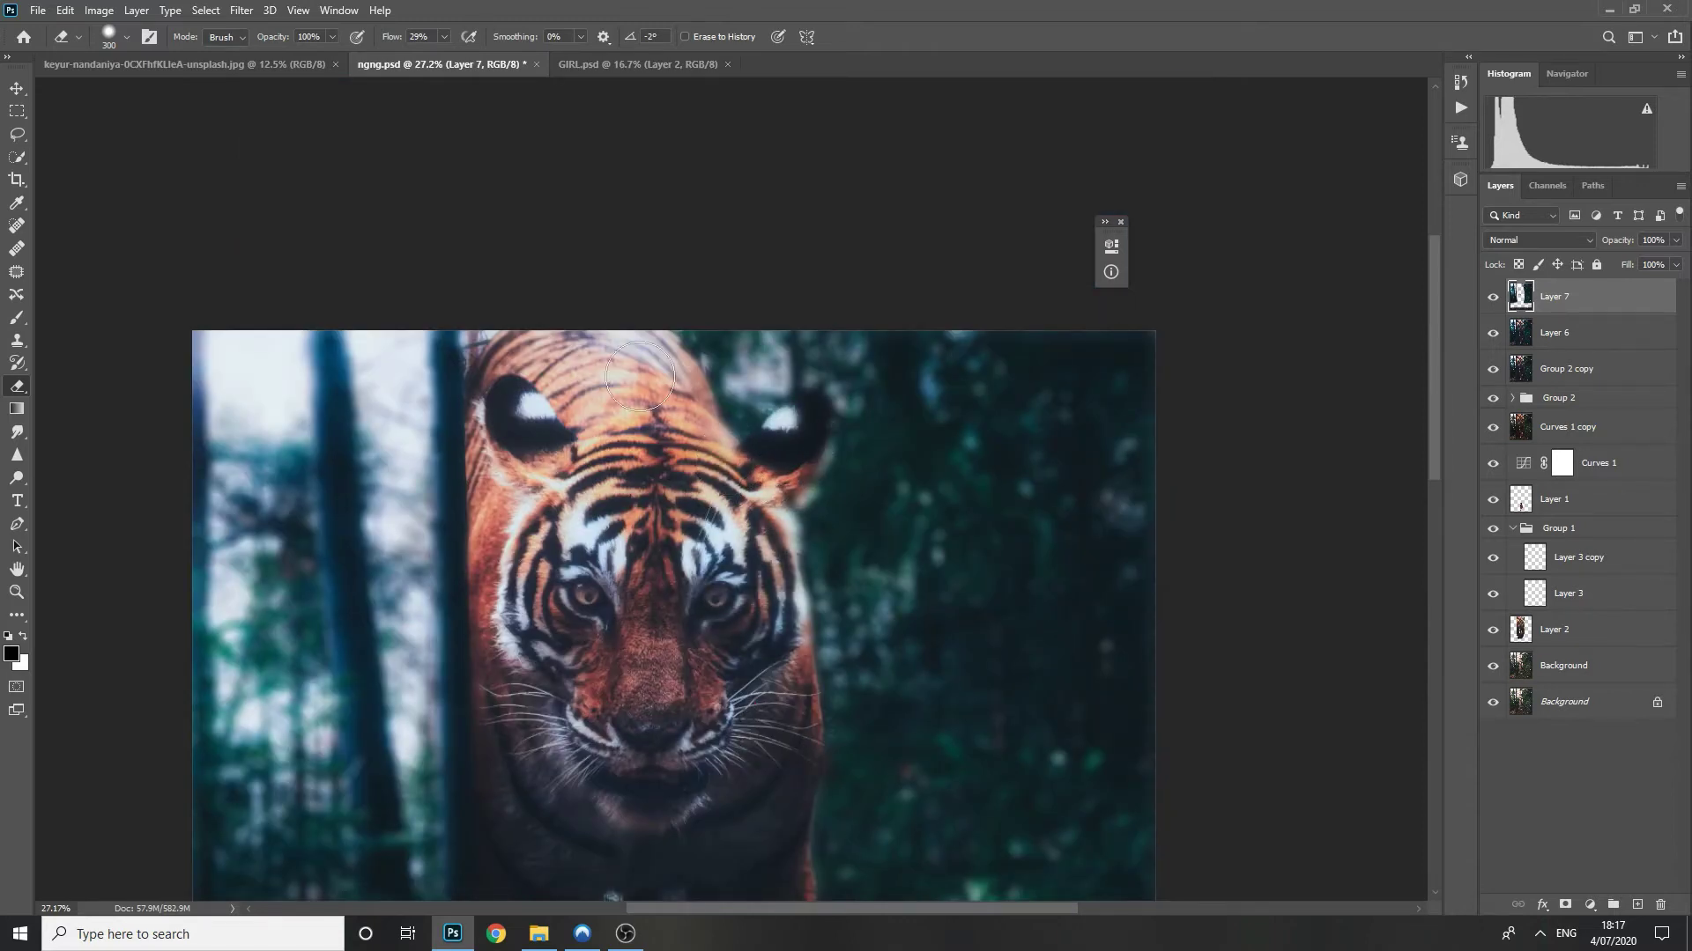
scroll(640, 377, "up", 3)
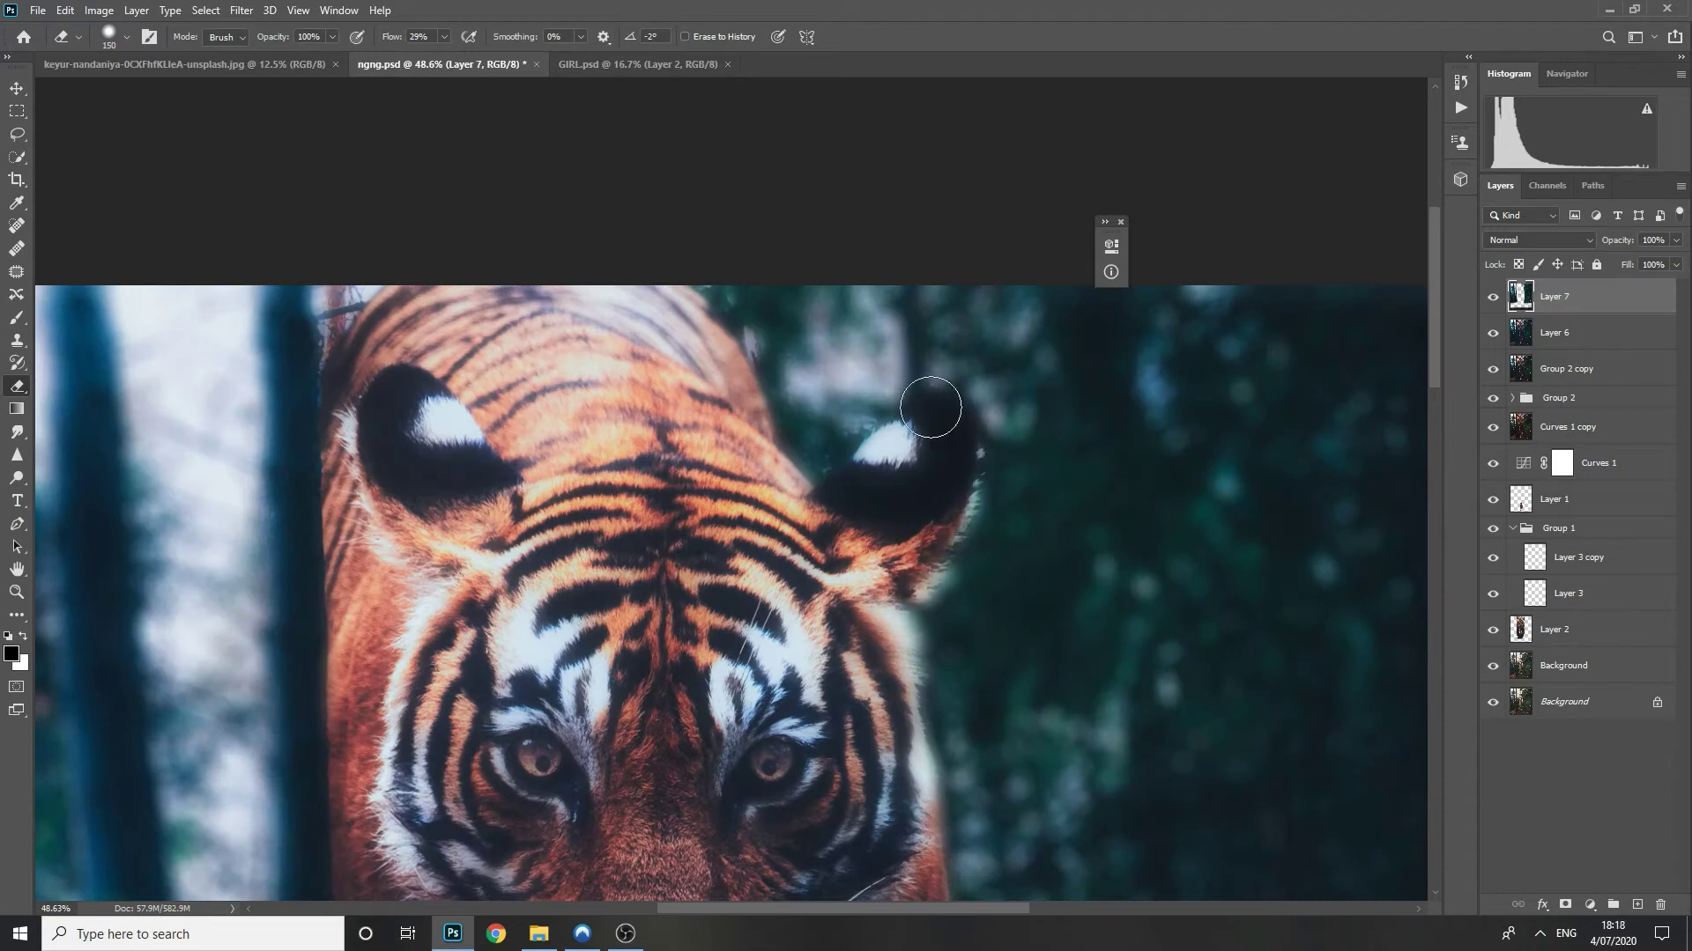
- Examine the whole composite for the balance between the sharp tiger and the blurred forest
key("ctrl+minus")
key("ctrl+minus")
key("ctrl+minus")
key("ctrl+minus")
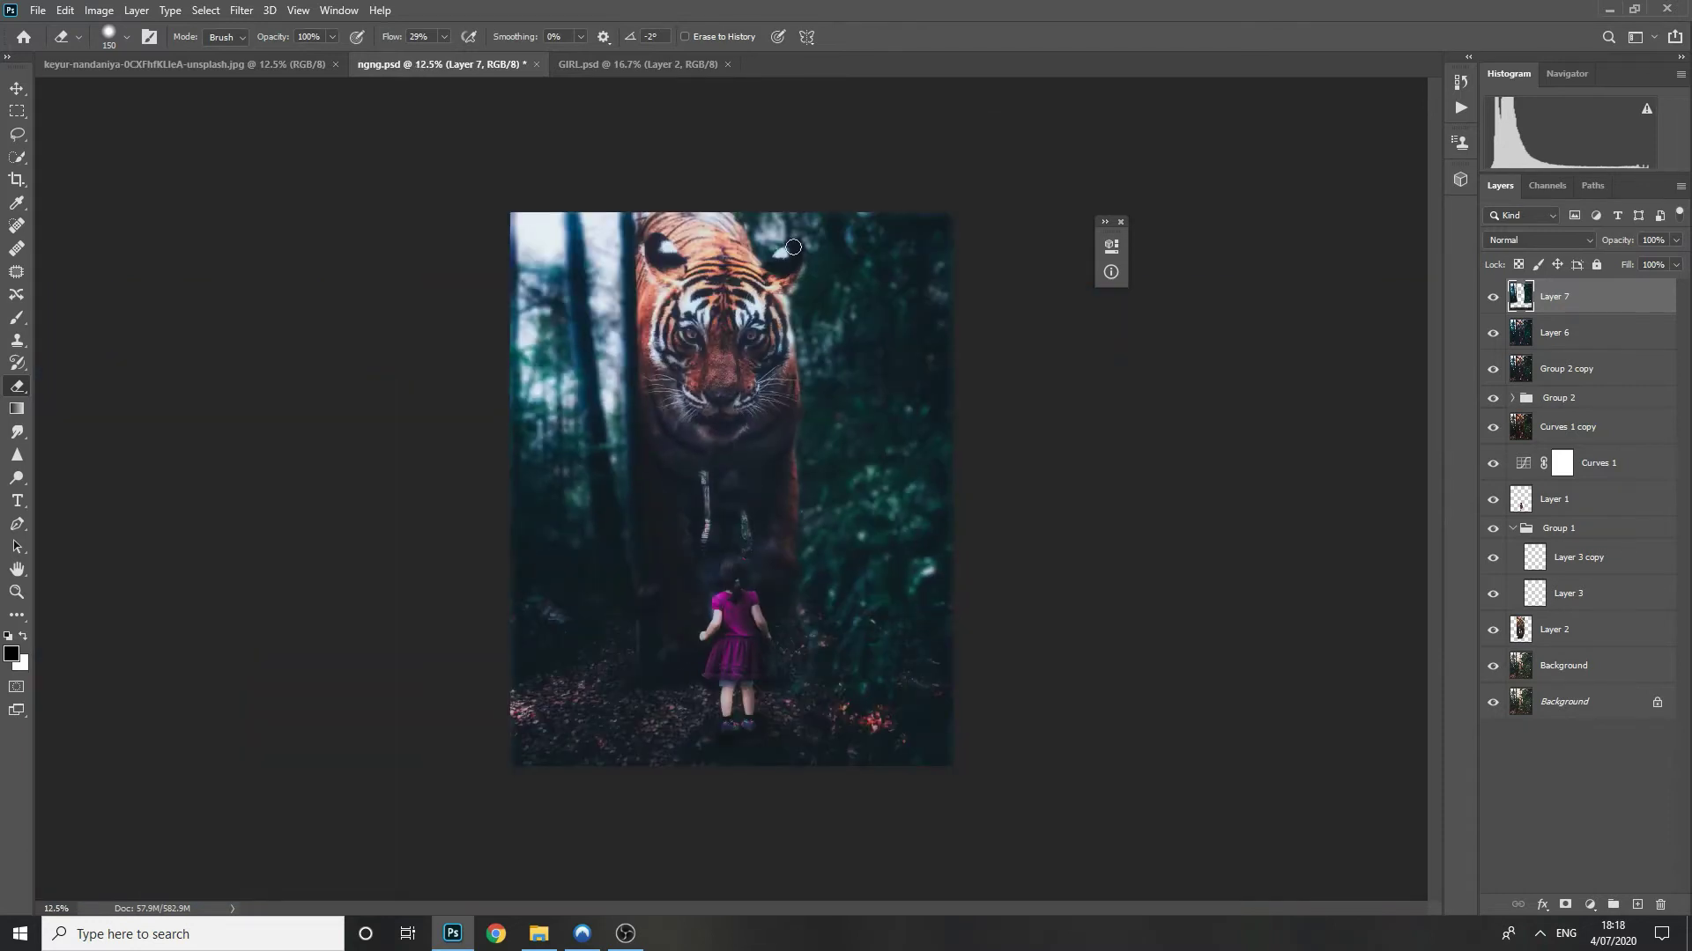
key("ctrl+minus")
key("ctrl+minus")
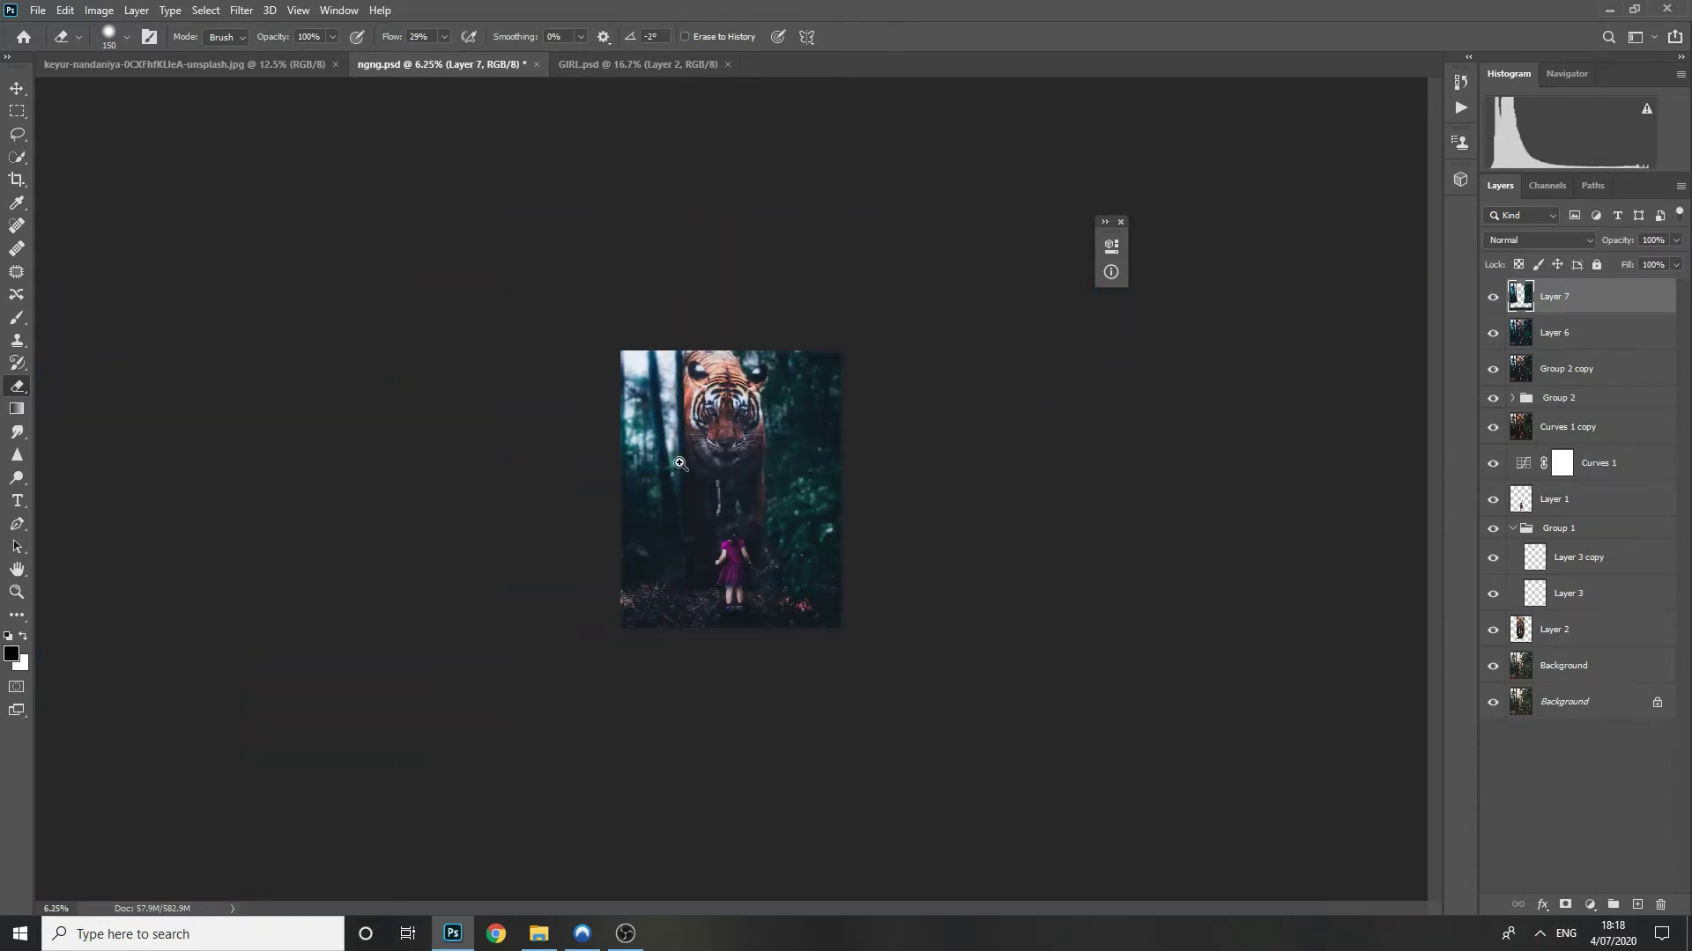
key("ctrl+plus")
key("ctrl+plus")
key("ctrl+plus")
- On a new layer, darken the bright sky and trees beside the tiger with a soft black brush of size 1200
key("ctrl+shift+alt+n")
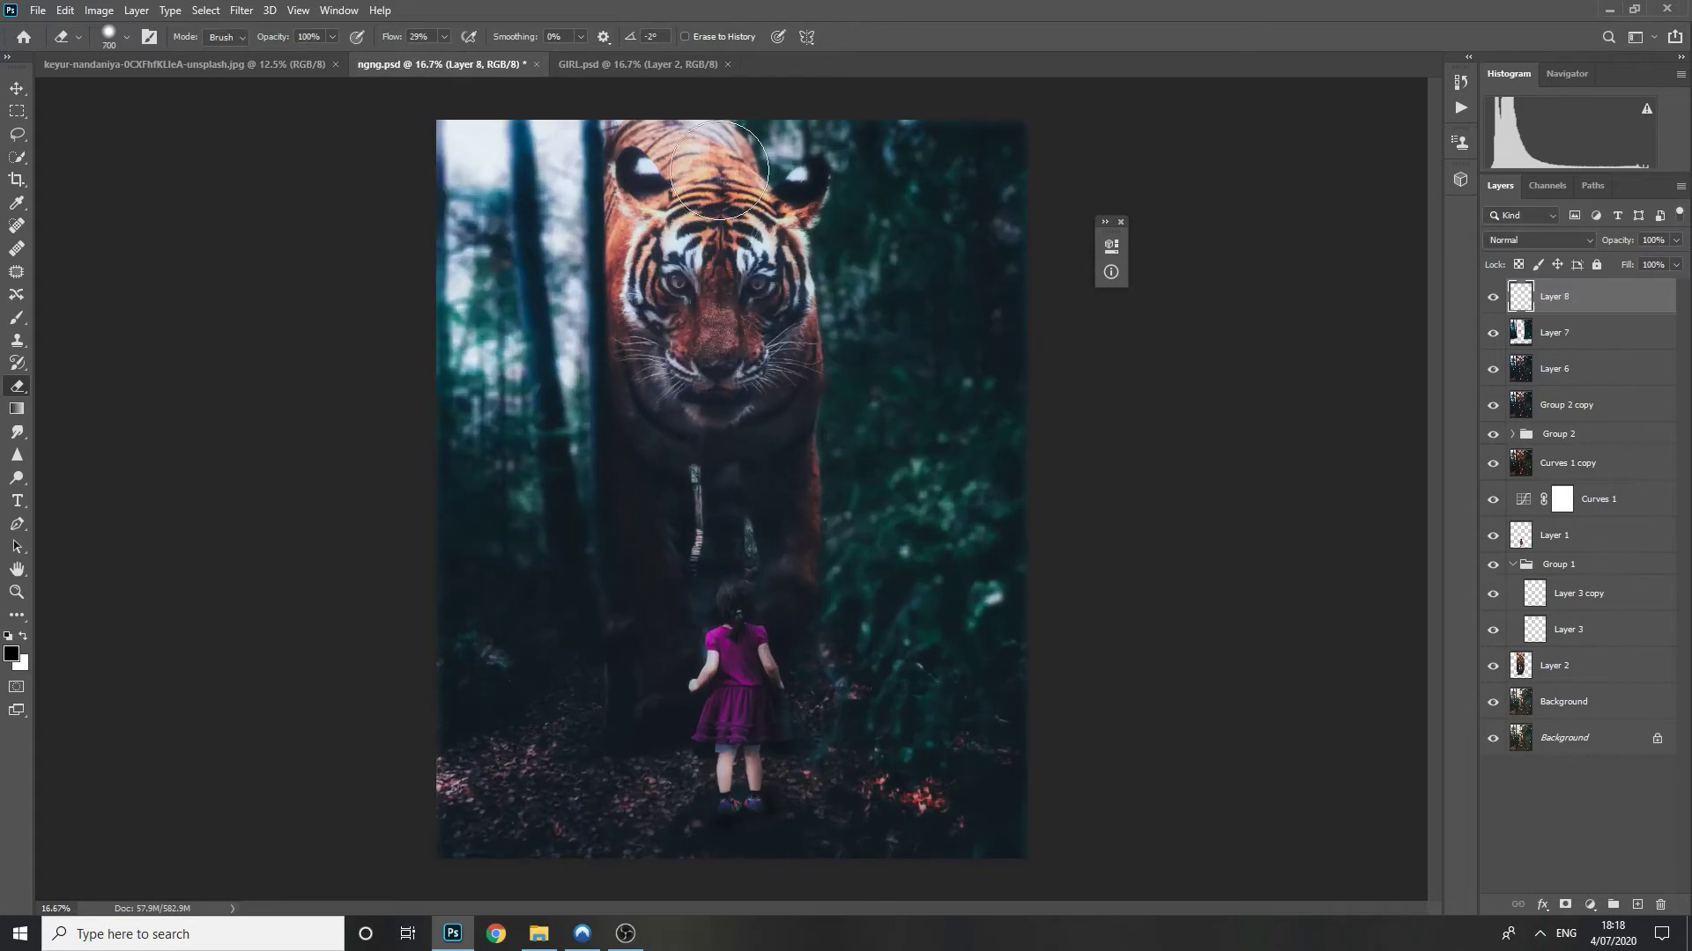
key("b")
key("]")
key("]")
key("]")
key("]")
key("]")
key("]")
key("]")
key("]")
key("]")
mouse_move(462, 163)
left_mouse_down()
mouse_move(483, 141)
mouse_move(697, 144)
mouse_move(477, 366)
left_mouse_up()
mouse_move(491, 184)
left_mouse_down()
mouse_move(746, 160)
mouse_move(484, 128)
mouse_move(538, 614)
left_mouse_up()
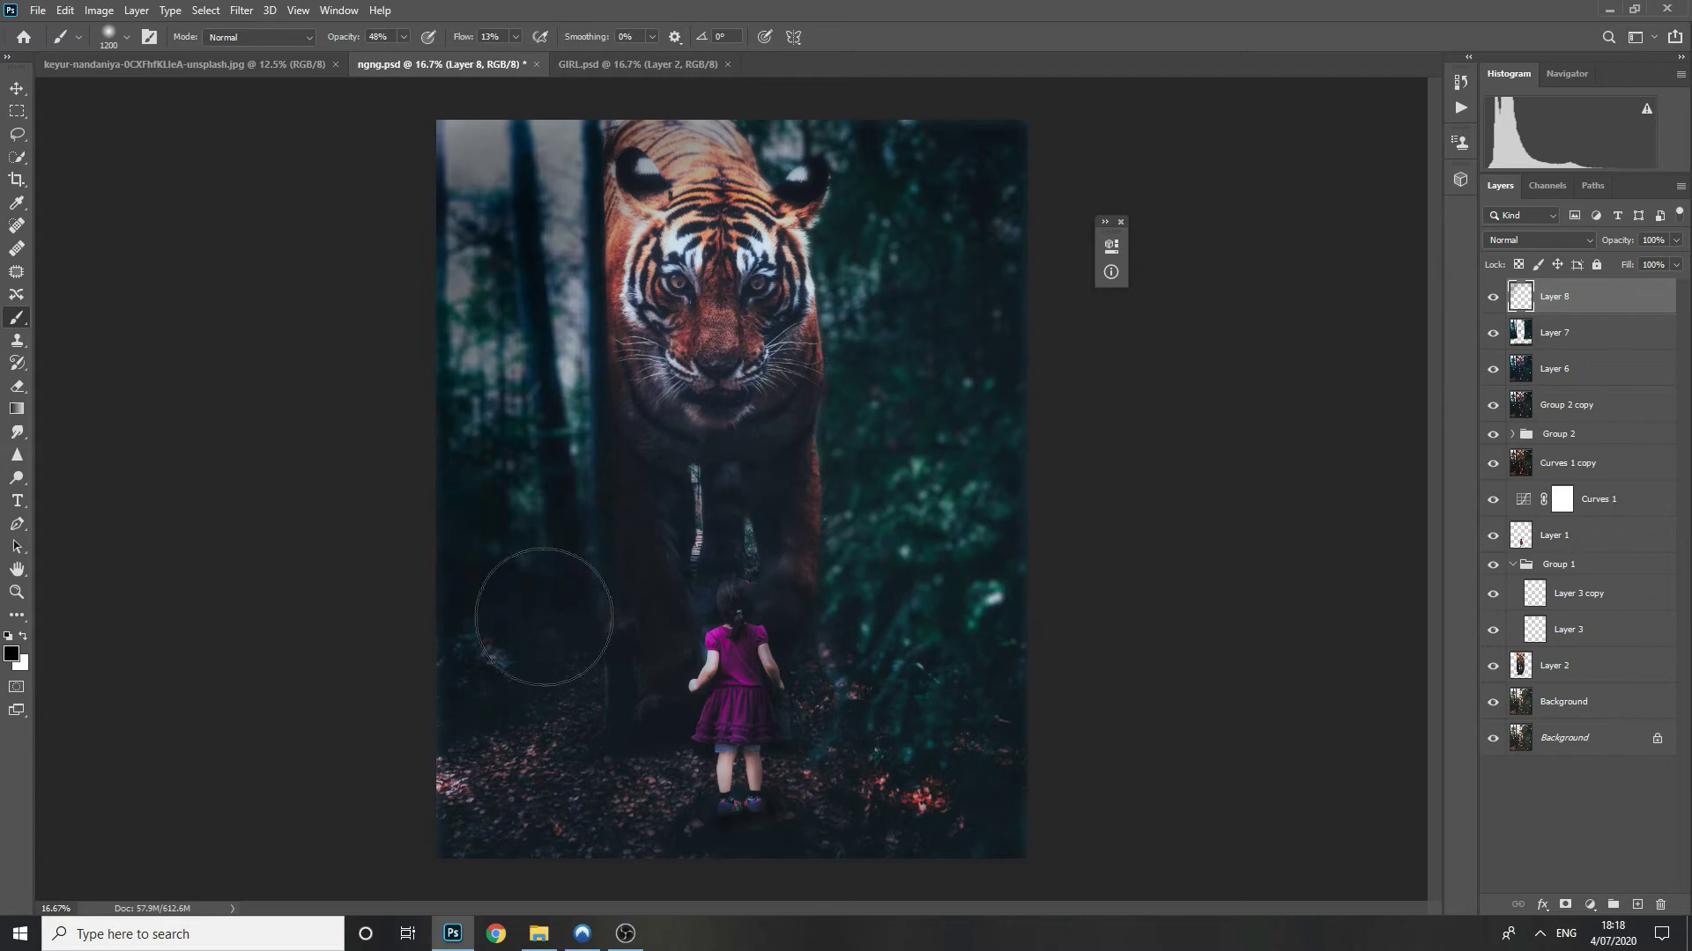
- Undo the last darkening stroke and reduce the brush size
key("ctrl+z")
key("bracketleft")
key("bracketleft")
key("bracketleft")
key("bracketleft")
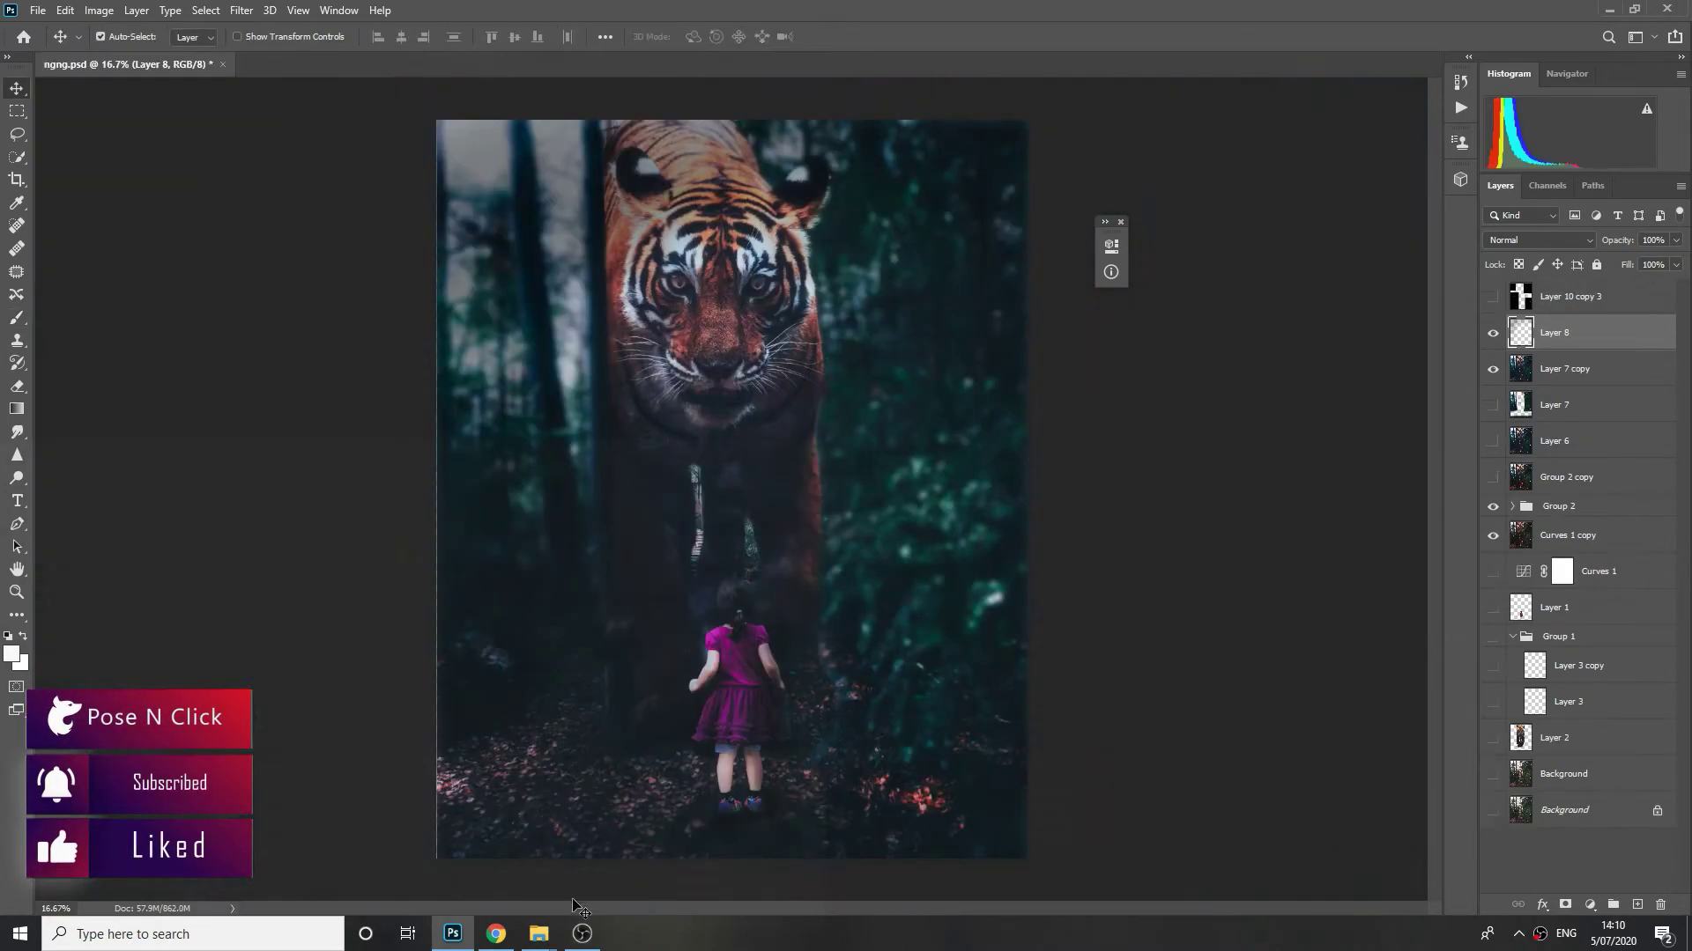
- Open the lantern and smoke stock images and place the lantern in the composite beside the girl's right hand
left_click(458, 881)
key("ctrl+a")
left_click_drag(199, 225, 451, 62)
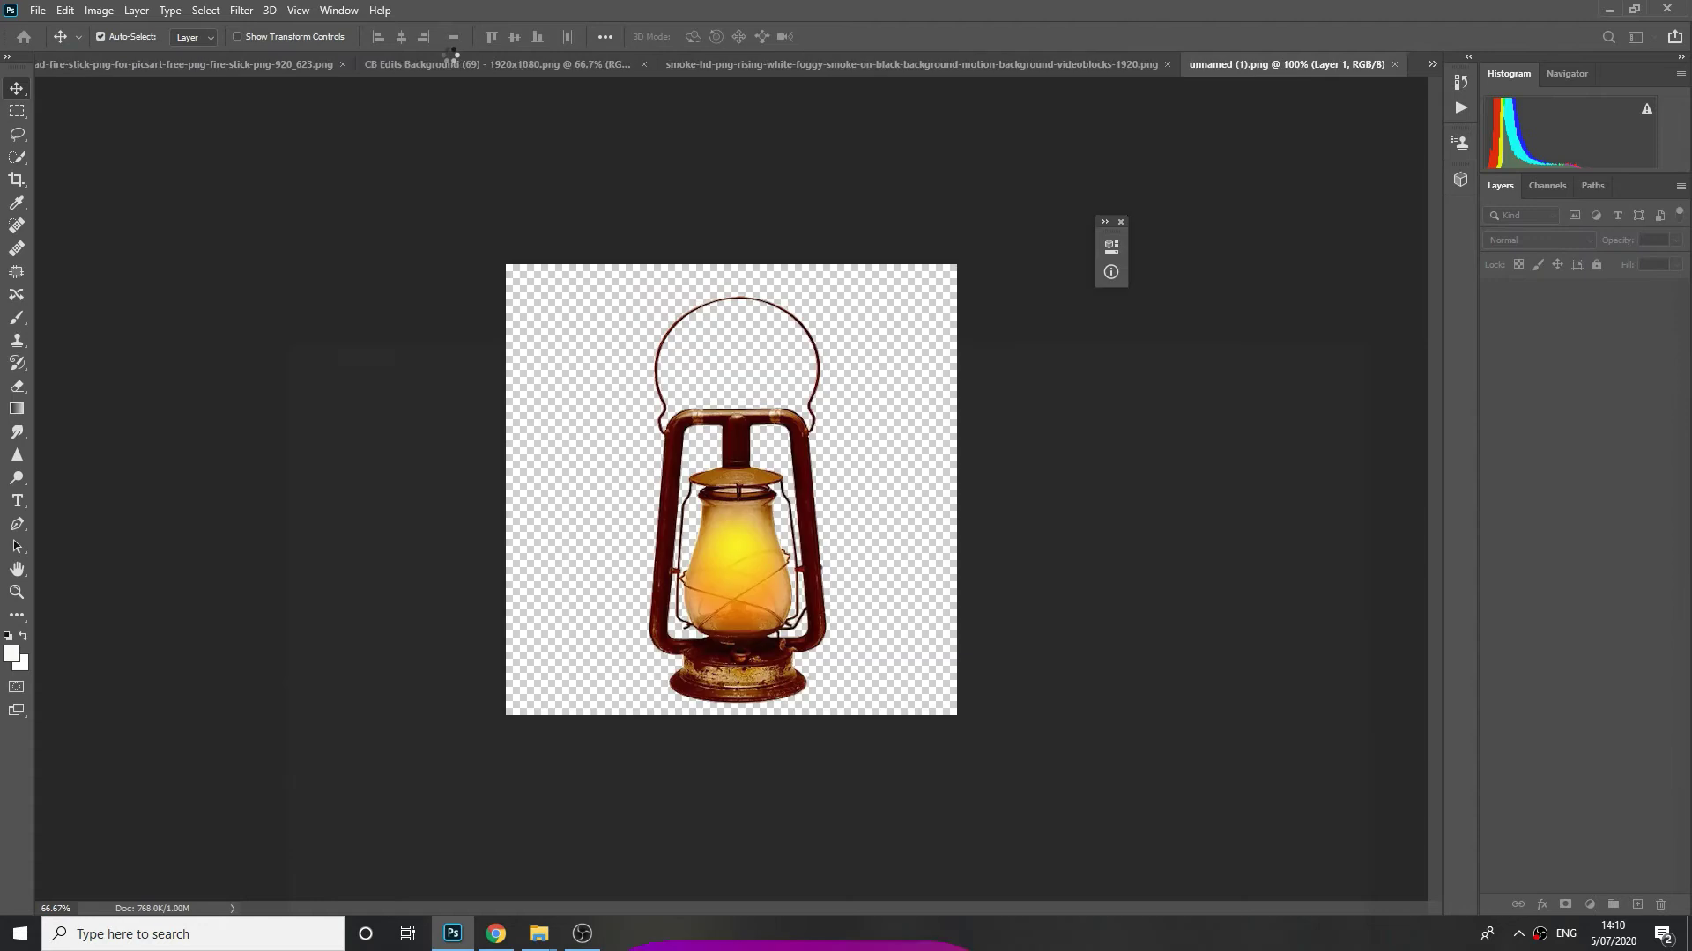
left_click_drag(799, 529, 789, 714)
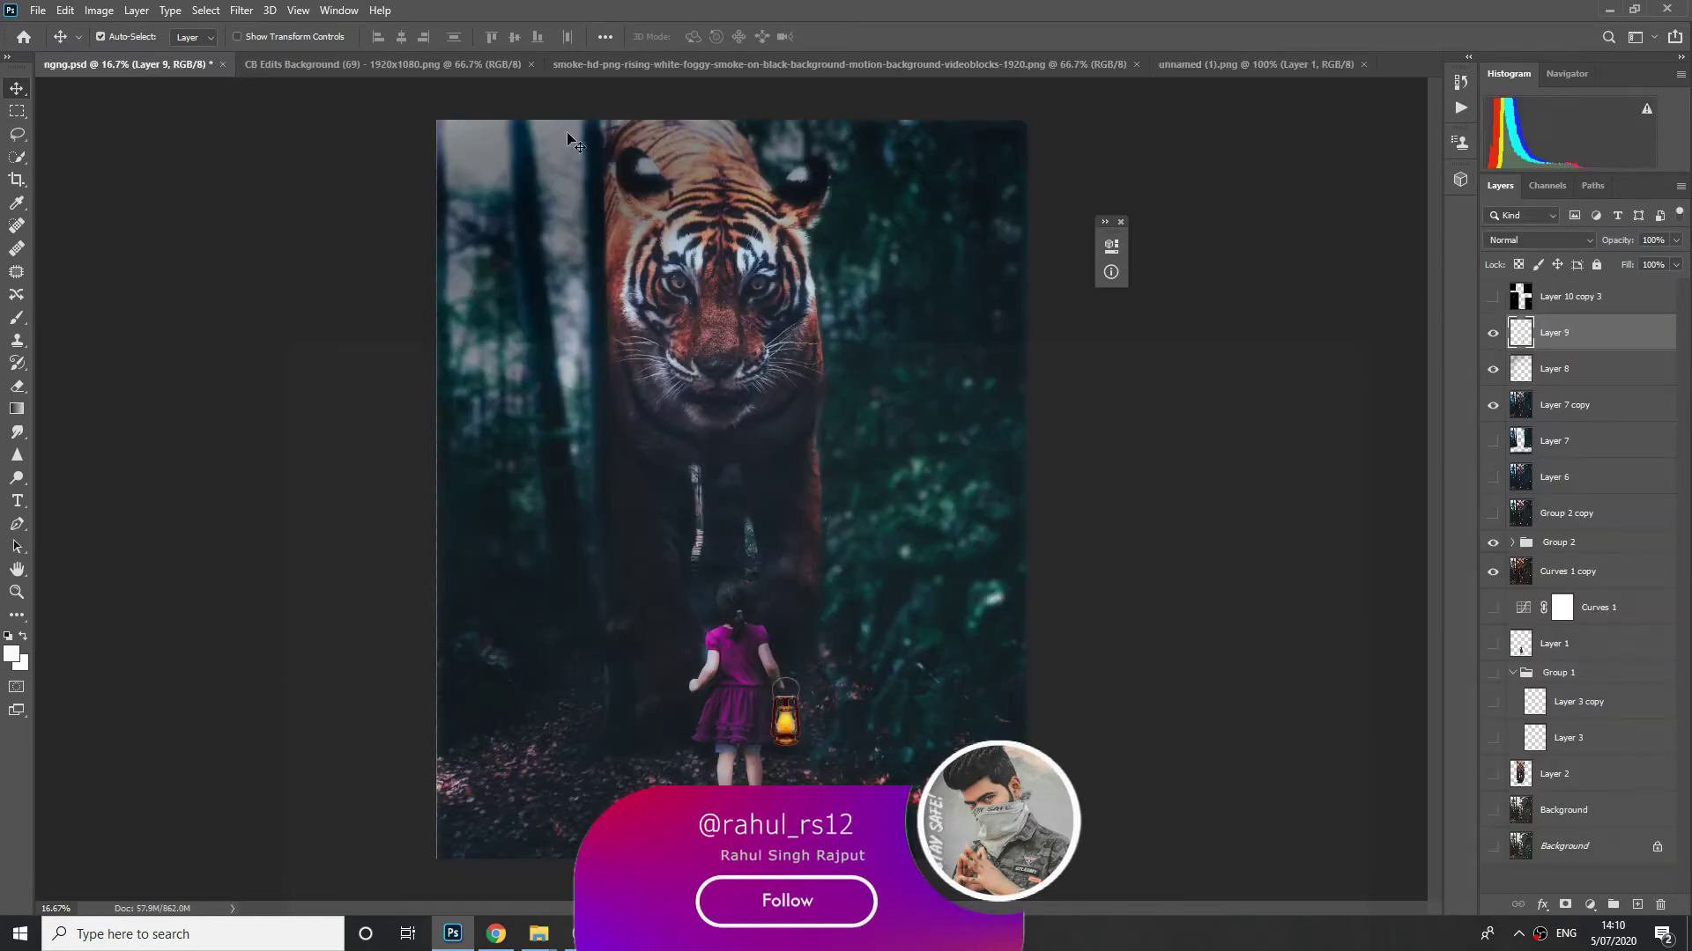
- Copy the white smoke image from CB Edits Background (69) into the composite and close the stock image documents
left_click(372, 66)
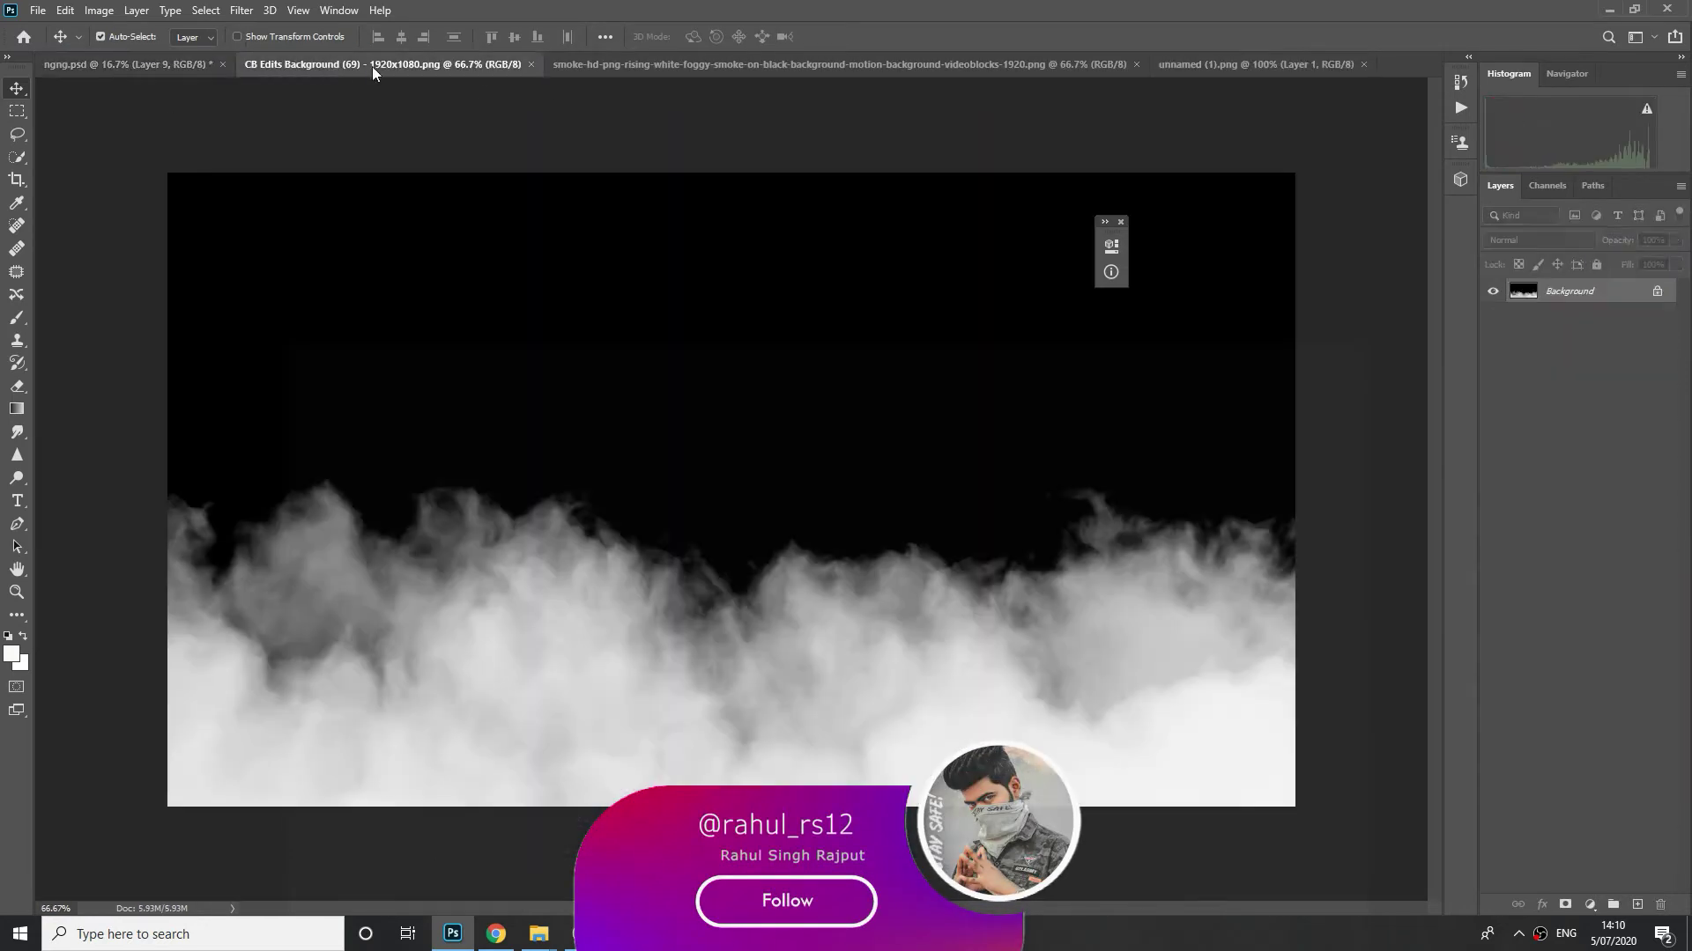
left_click_drag(143, 72, 660, 704)
left_click(536, 65)
left_click(532, 66)
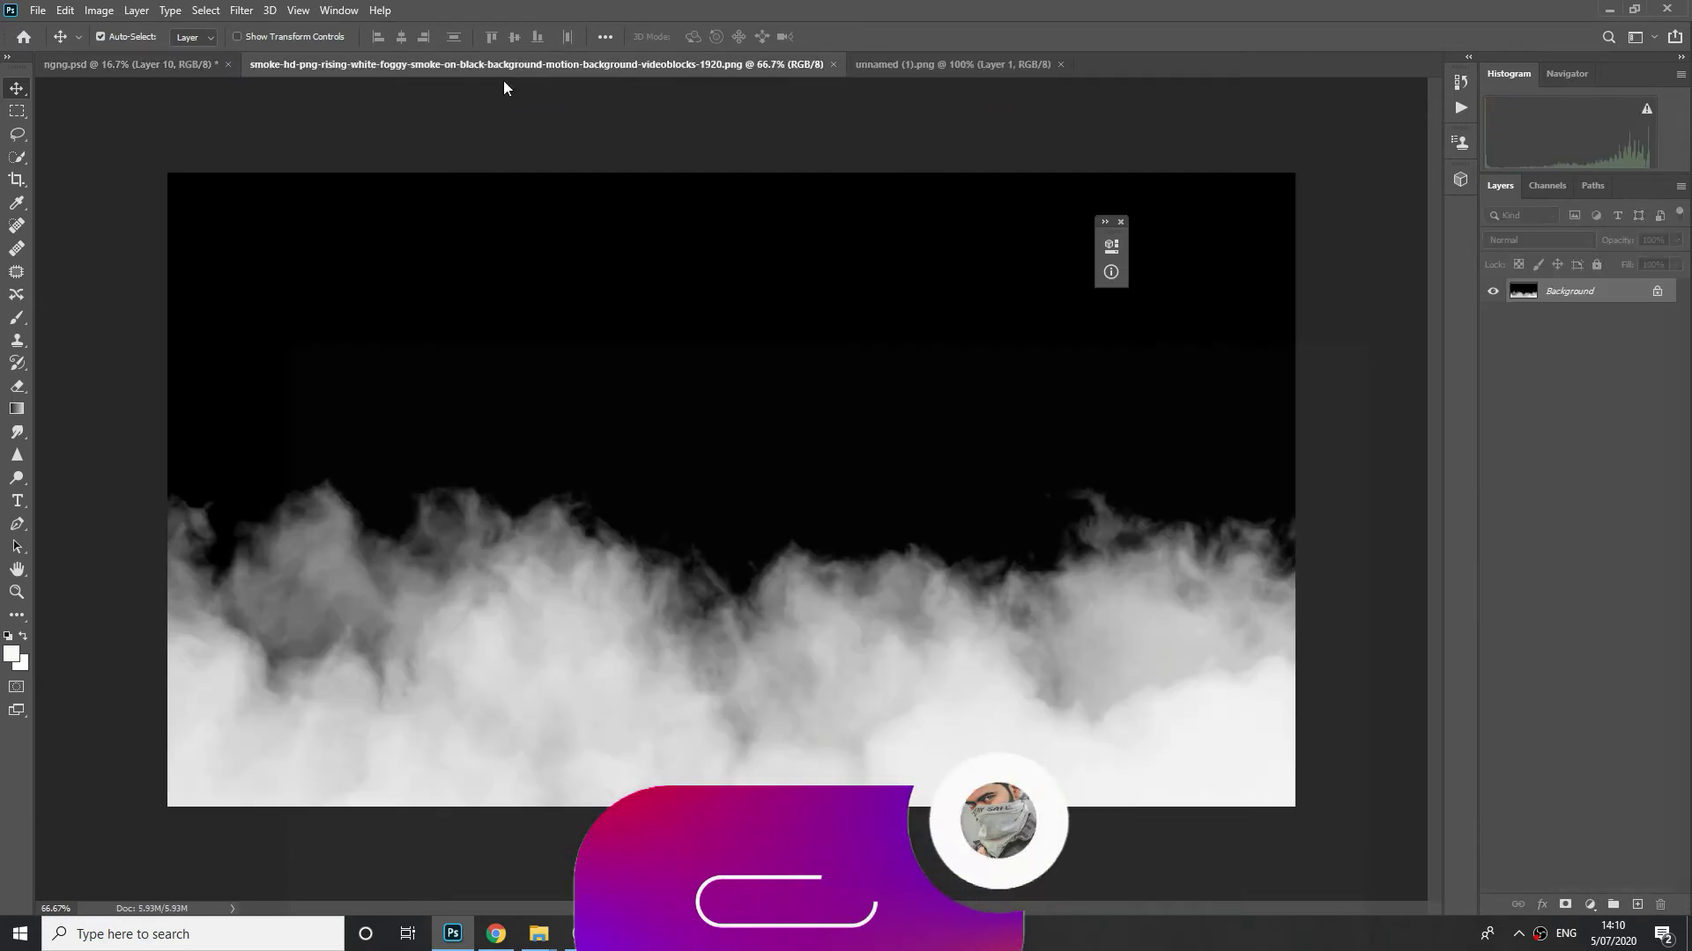
key("ctrl+w")
left_click(378, 66)
key("ctrl+w")
- Enlarge the smoke over the forest floor and blend it with Screen at 77% opacity
key("ctrl+t")
left_click_drag(812, 808, 1007, 919)
left_click_drag(846, 749, 888, 730)
key("Return")
double_click(1566, 235)
scroll(1566, 234, "down", 8)
left_click_drag(785, 833, 765, 793)
- Scale the smoke layer up further and reposition it around the girl's legs
key("ctrl+minus")
key("ctrl+minus")
key("ctrl+minus")
key("ctrl+t")
left_click_drag(848, 633, 970, 694)
left_click_drag(828, 614, 786, 604)
key("Return")
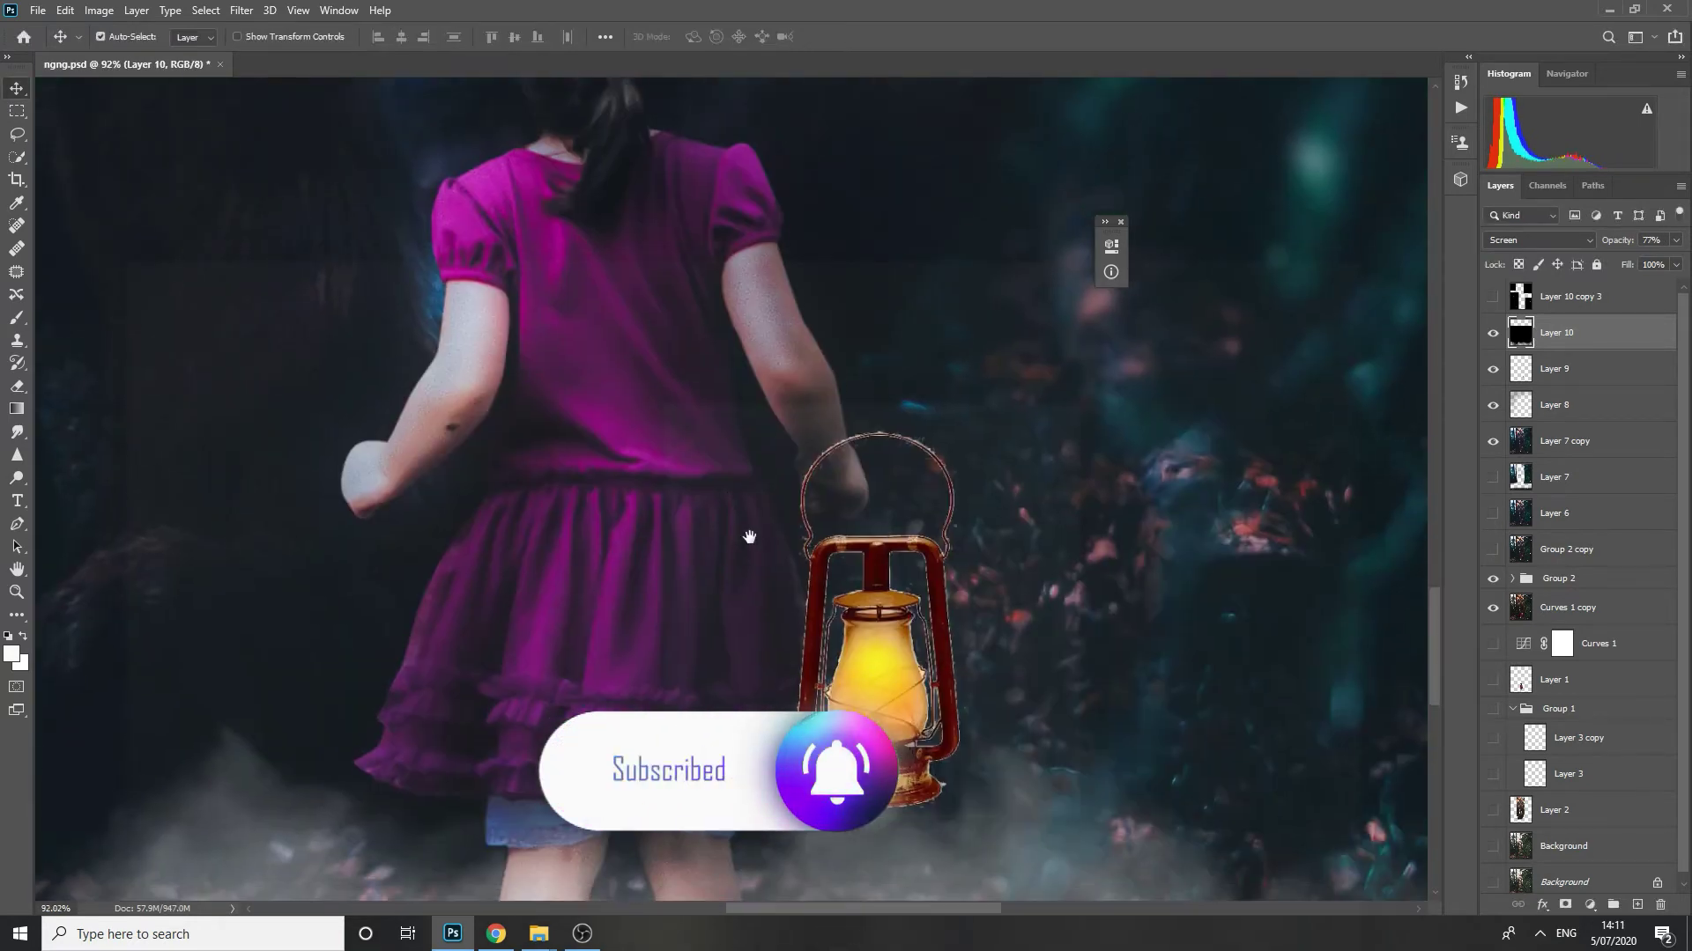
- Hide the smoke on Layer 10 and make the lantern on Layer 9 the active layer without any selection
left_click_drag(905, 630, 946, 631)
key("e")
left_click(76, 420)
key("v")
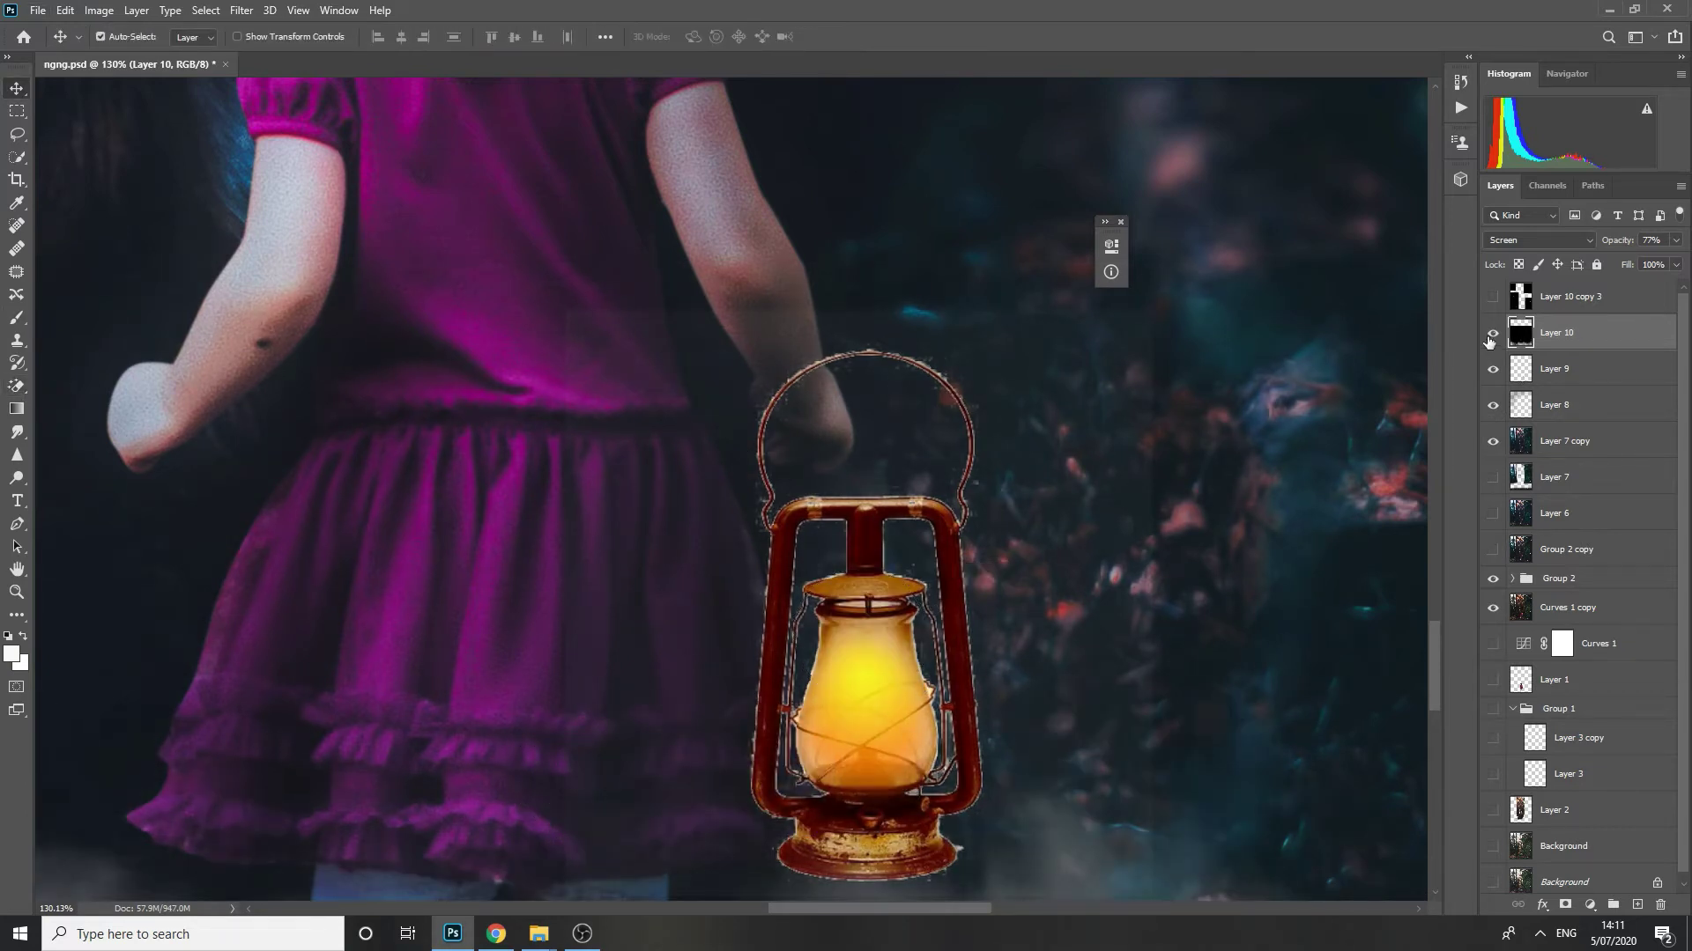
left_click(1492, 333)
left_click(1555, 369)
key("e")
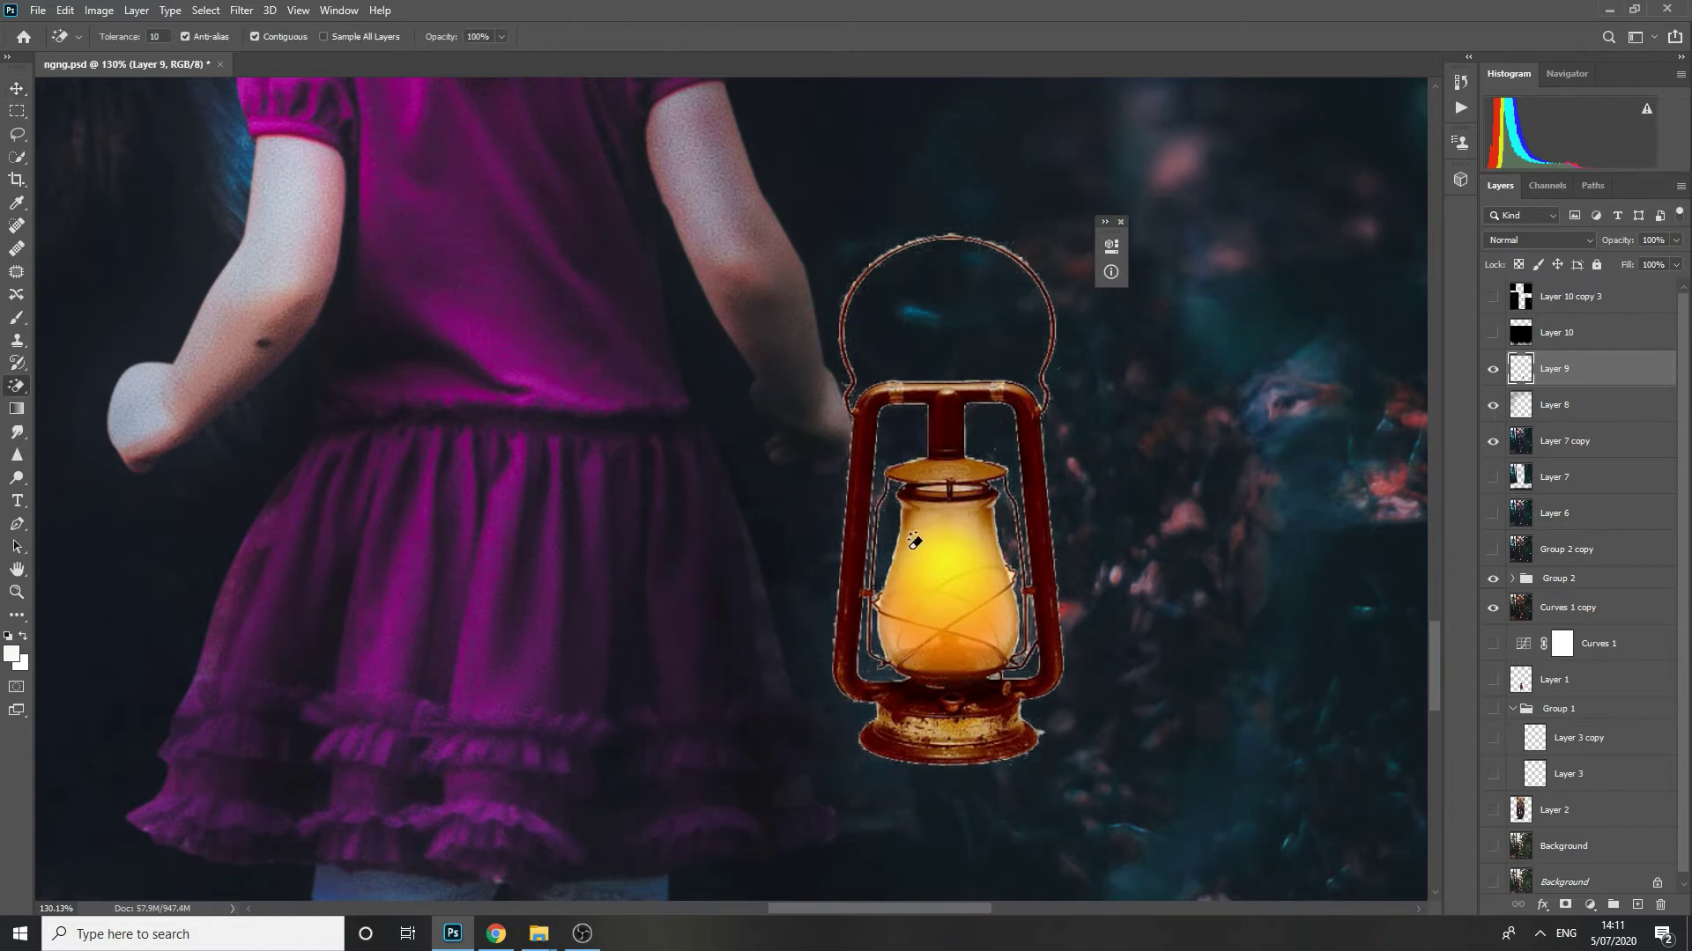
left_click(1521, 369, "ctrl")
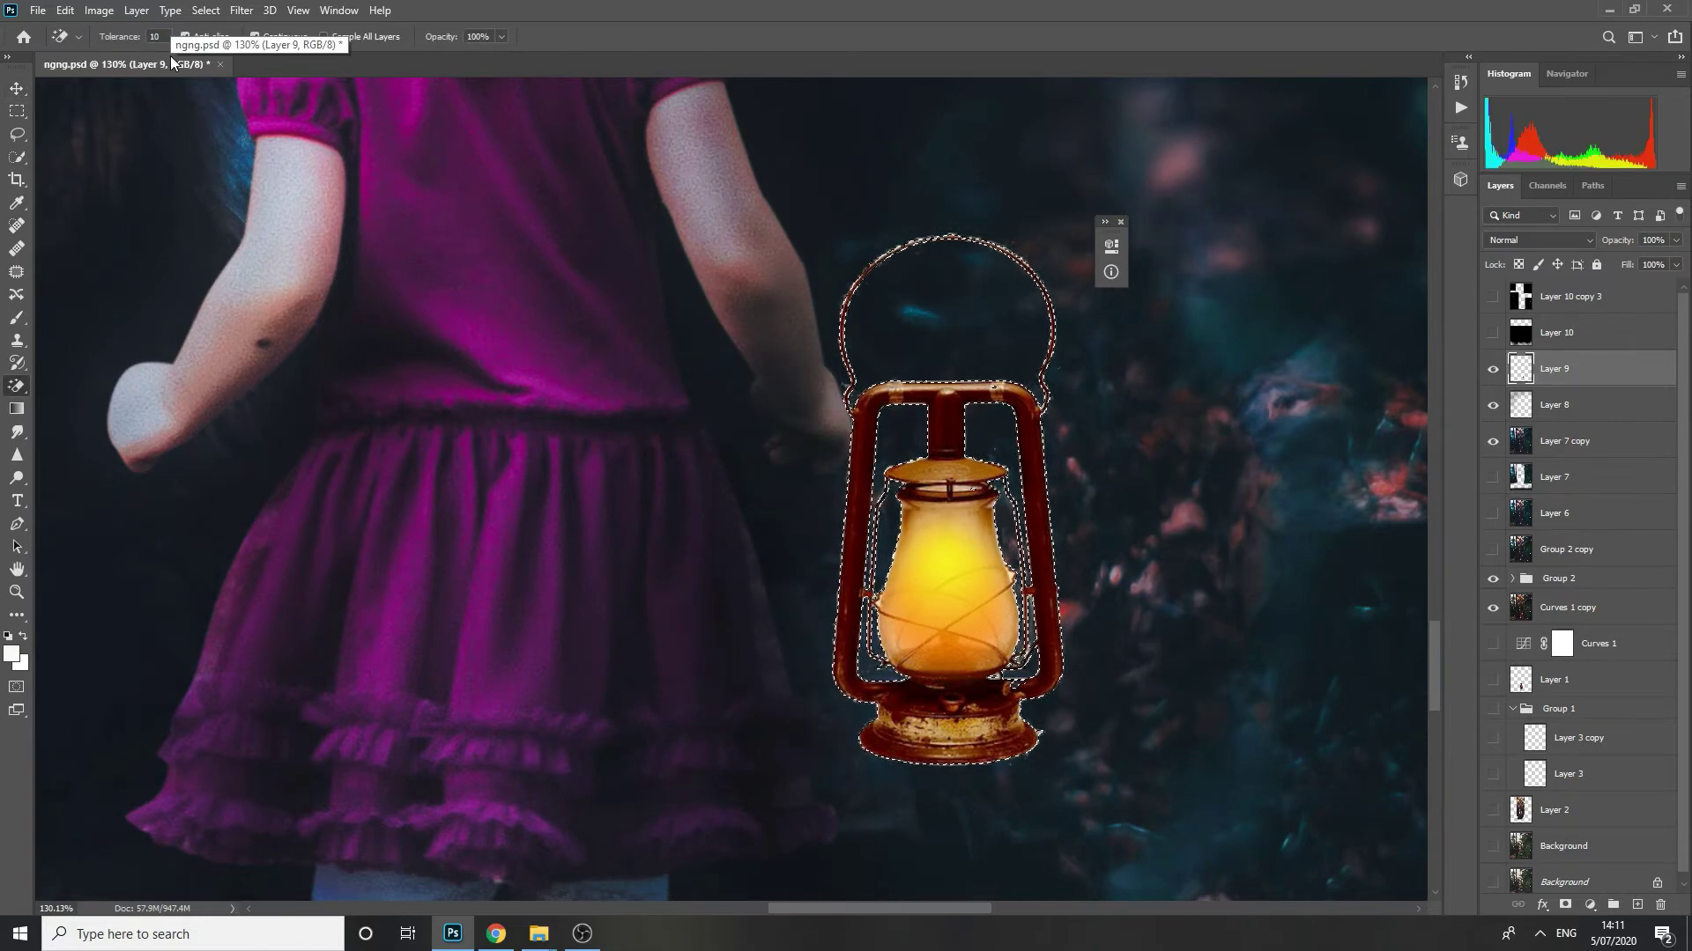
key("ctrl+d")
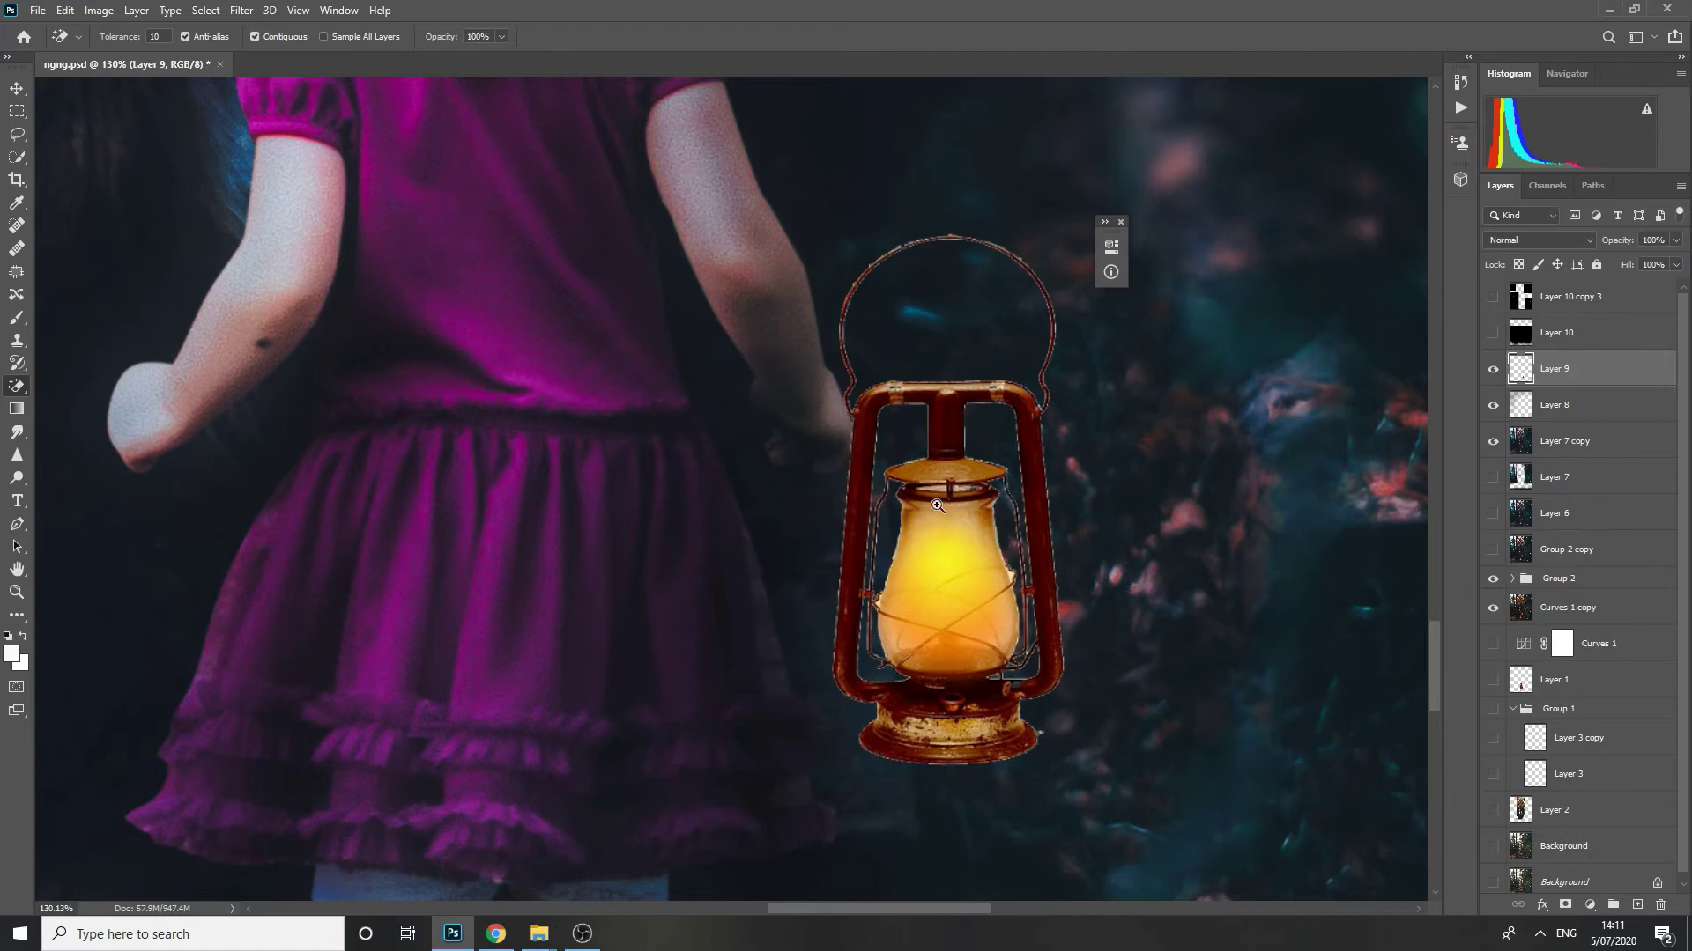
- Shrink the lantern and move it so its wire handle meets the girl's right hand
scroll(934, 499, "down", 2)
key("ctrl+t")
left_click_drag(1039, 268, 1028, 292)
left_click_drag(942, 509, 822, 632)
left_click_drag(821, 843, 818, 755)
left_click_drag(902, 465, 880, 469)
key("Return")
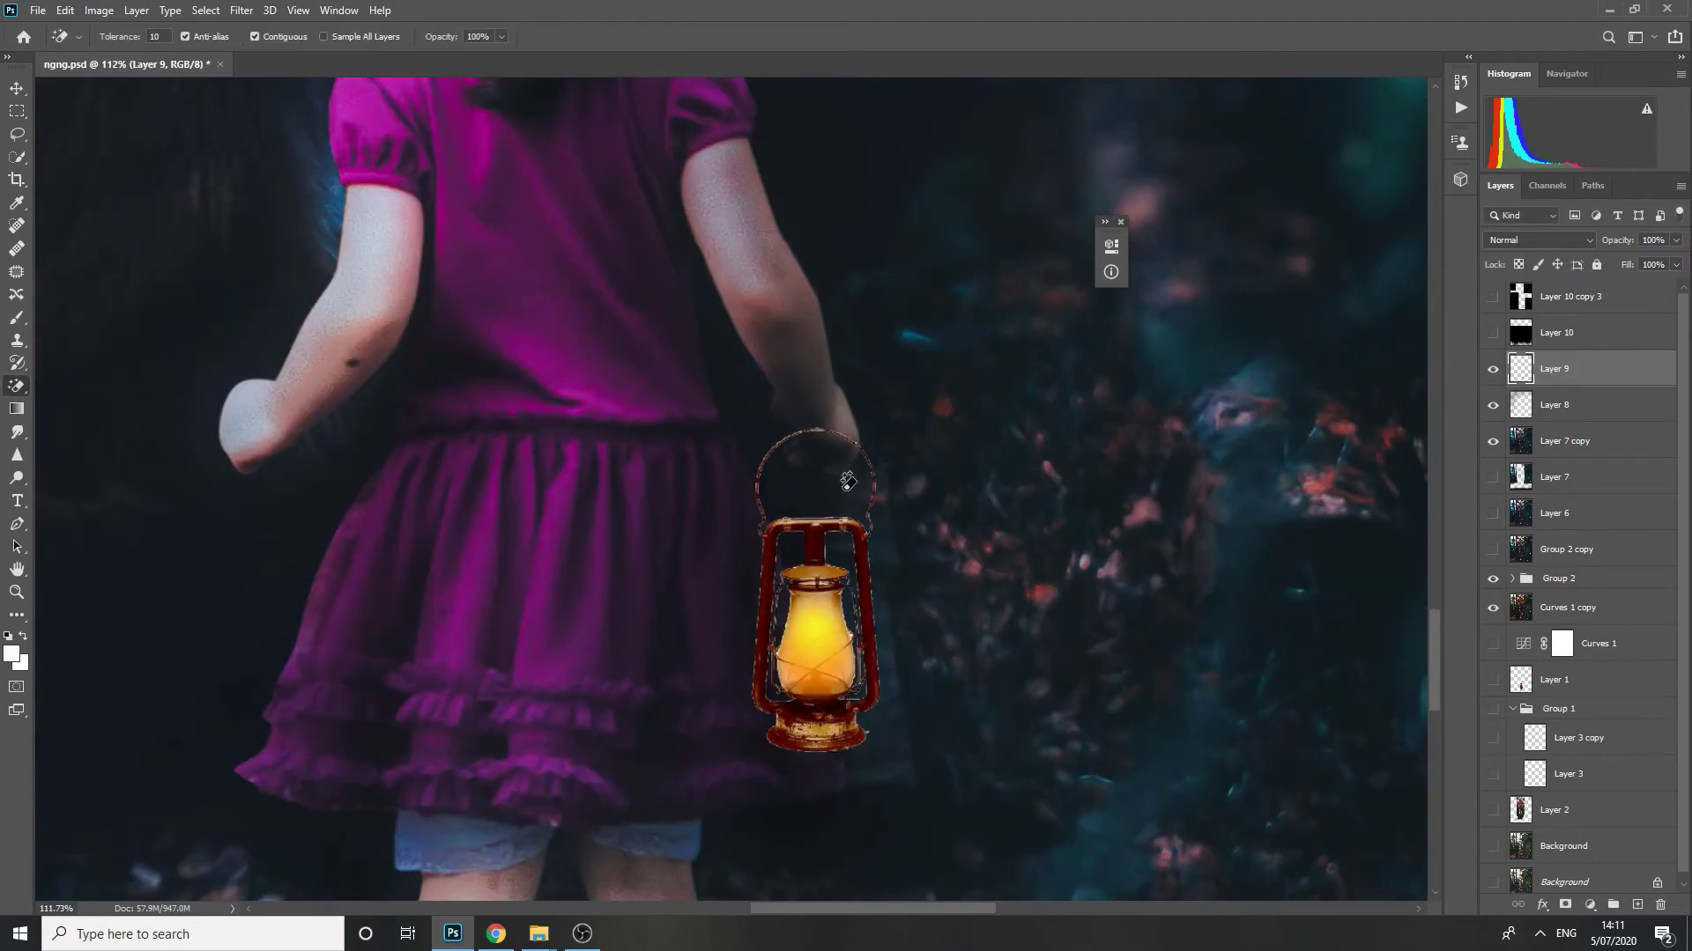
- Fine-tune the lantern's size against the girl by enlarging it slightly
key("ctrl+minus")
key("ctrl+minus")
key("ctrl+minus")
key("ctrl+minus")
key("ctrl+minus")
key("ctrl+plus")
key("ctrl+plus")
key("ctrl+plus")
key("ctrl+plus")
key("ctrl+t")
left_click_drag(863, 726, 882, 764)
key("Return")
- Try to flatten the lantern's wire handle by transforming a rectangular selection around it
left_click(806, 620)
key("l")
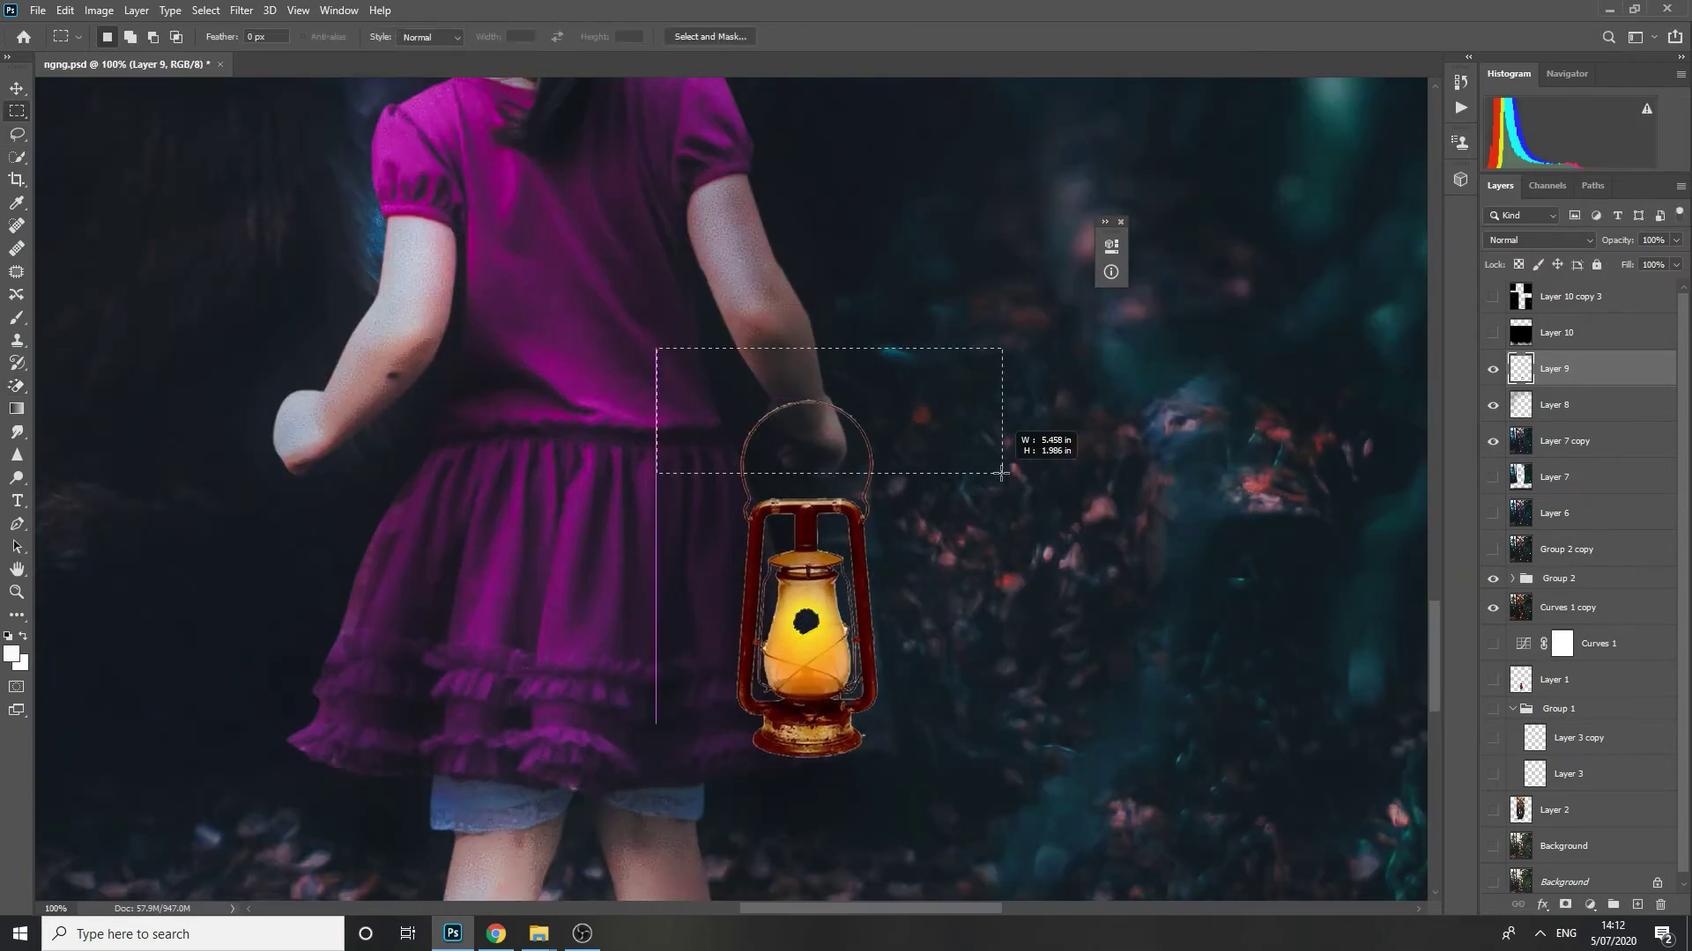
left_click_drag(1002, 474, 1001, 474)
key("ctrl+t")
left_click_drag(830, 348, 835, 430)
key("Return")
key("ctrl+d")
key("ctrl+minus")
key("ctrl+minus")
key("ctrl+minus")
key("ctrl+minus")
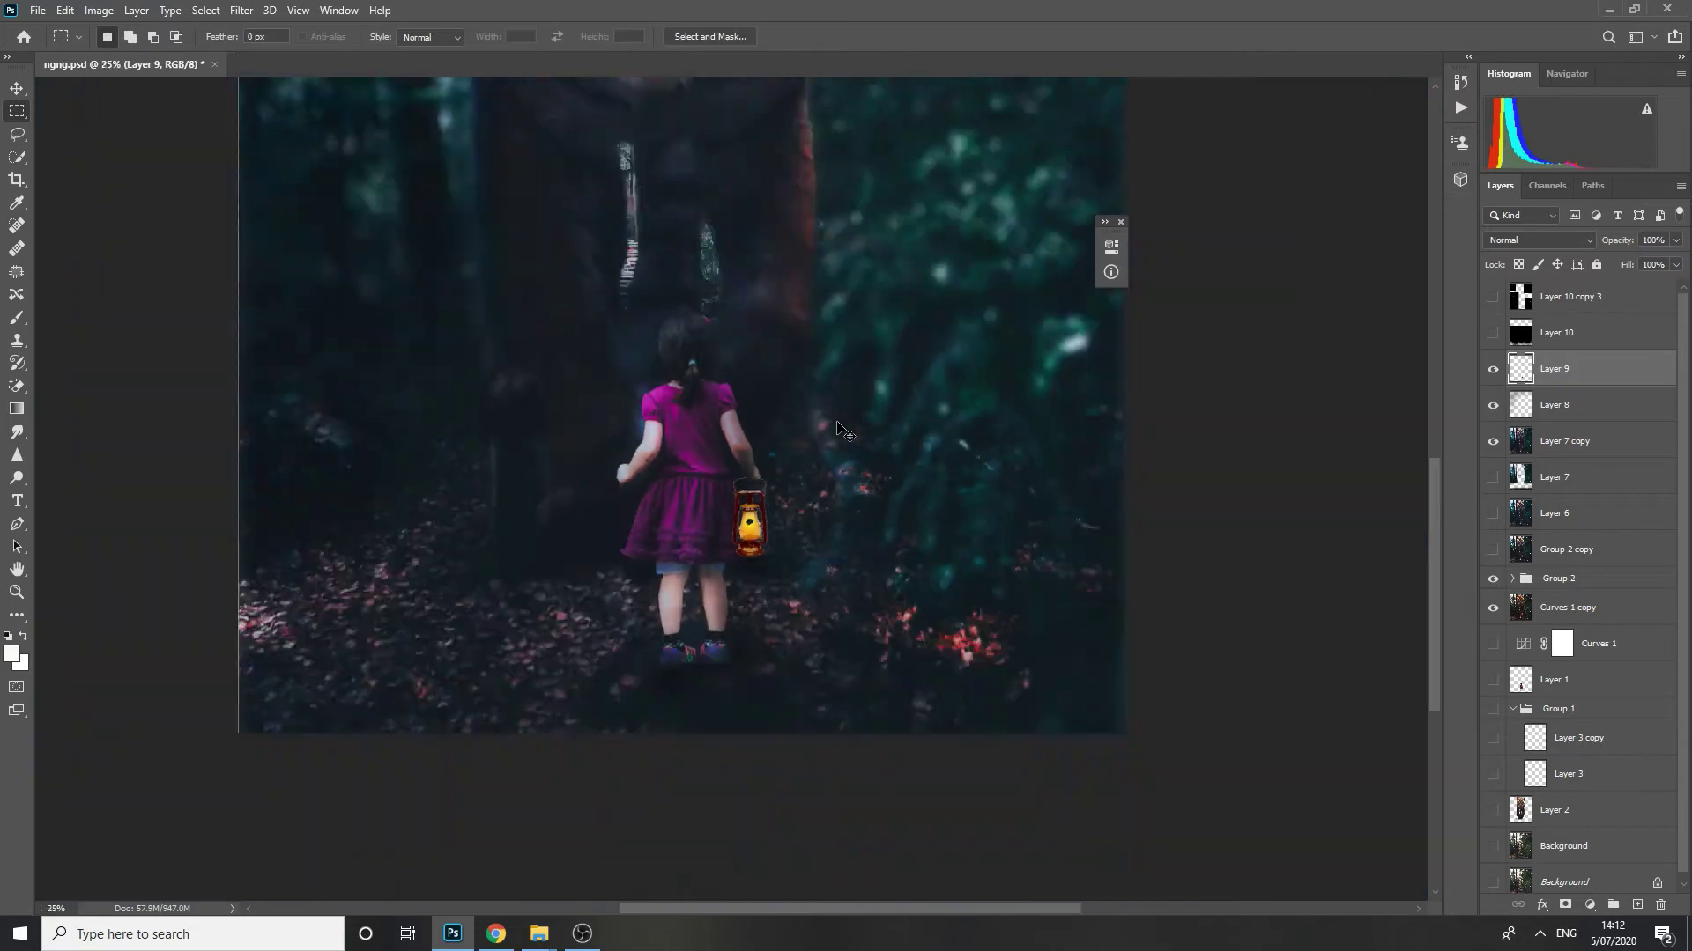
scroll(837, 436, "up", 12)
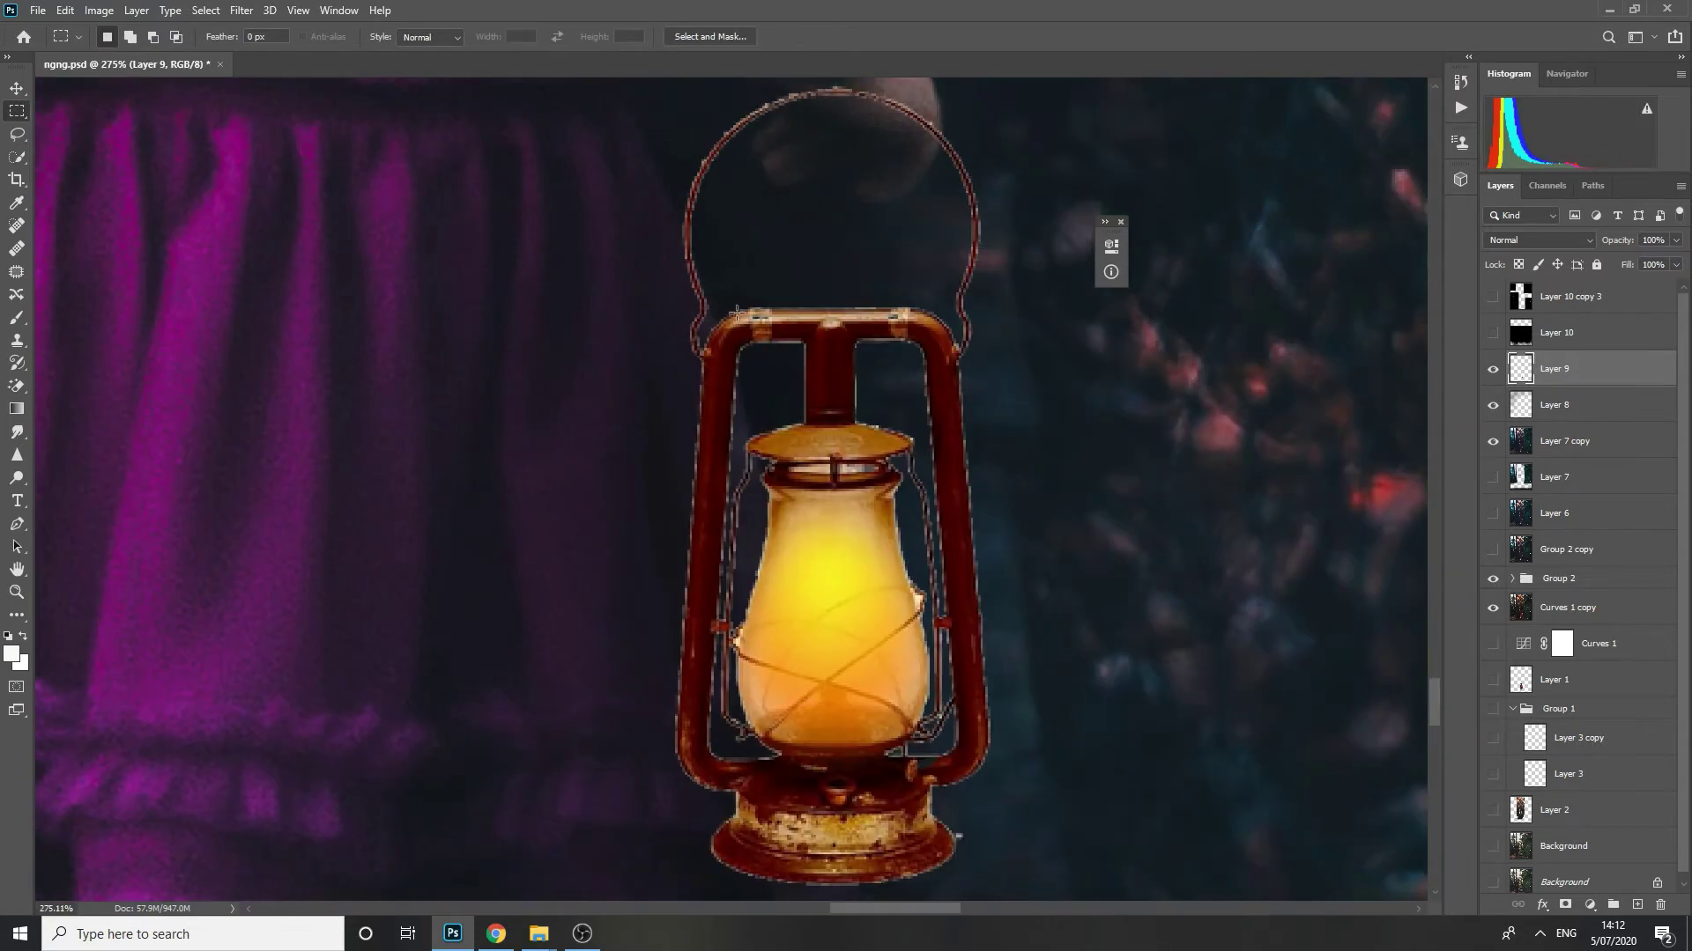
- Select the lantern's wire handle with a rectangular marquee, squash it vertically and deselect
key("ctrl+minus")
mouse_move(645, 151)
left_mouse_down()
mouse_move(1073, 257)
mouse_move(1081, 276)
left_mouse_up()
key("ctrl+t")
left_click_drag(862, 151, 853, 212)
key("Return")
key("ctrl+d")
- Enlarge the whole lantern and reposition it under the girl's hand
key("ctrl+t")
left_click_drag(922, 777, 955, 859)
left_click_drag(751, 583, 752, 649)
key("Return")
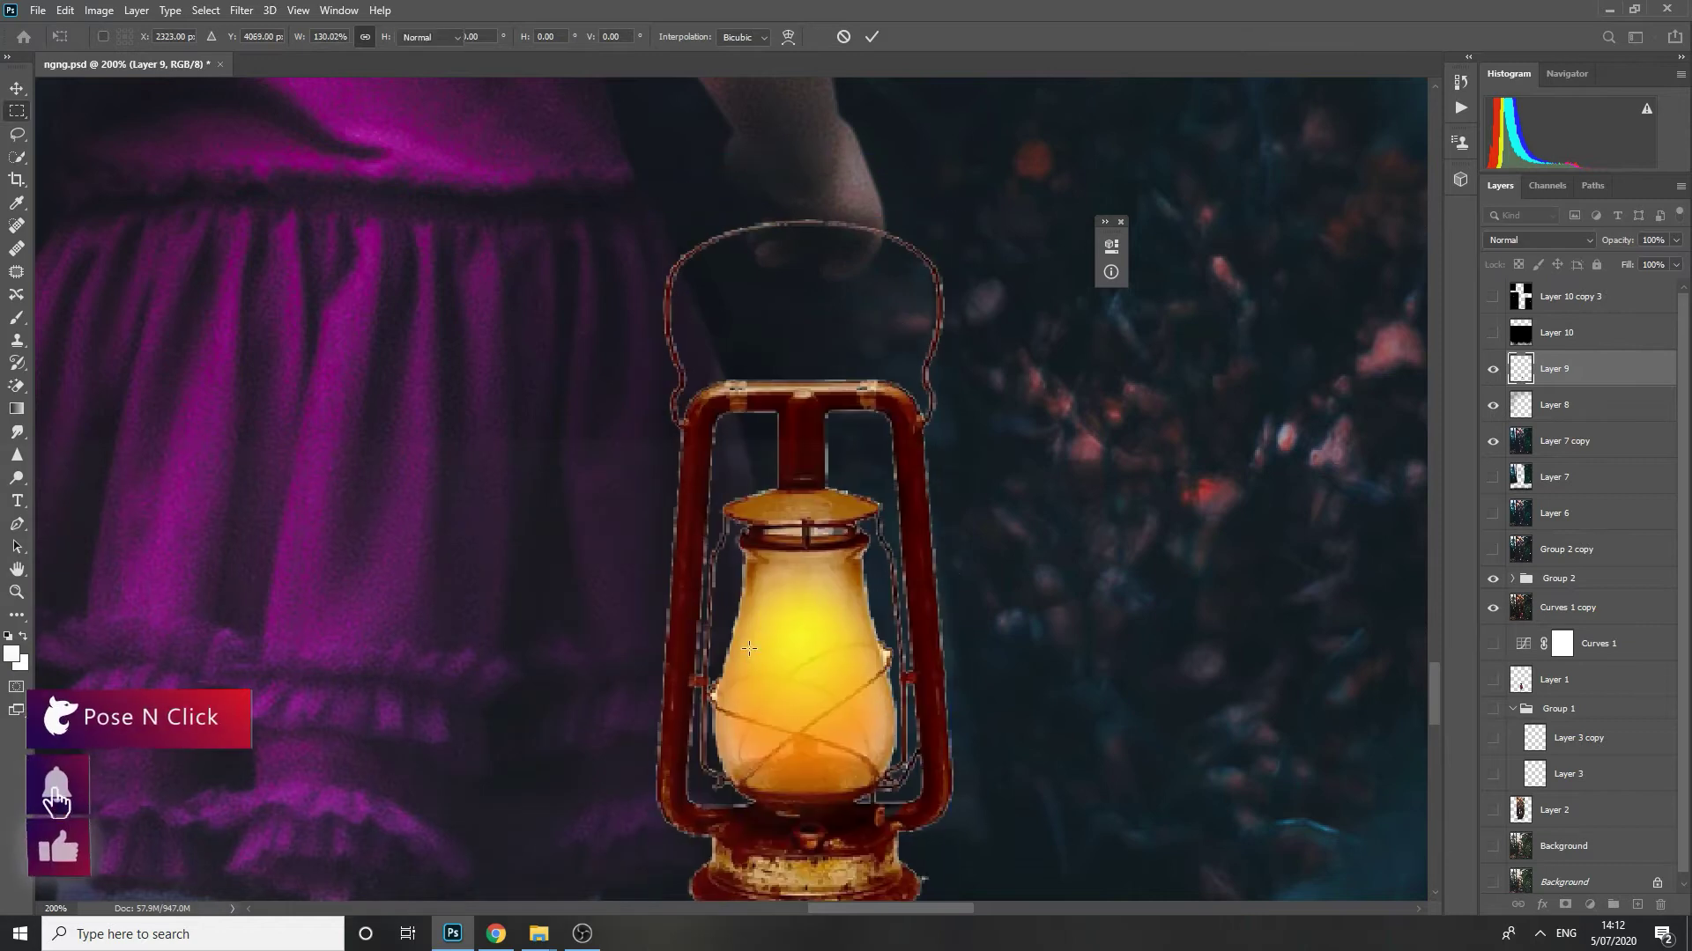
key("ctrl+minus")
key("e")
key("shift+e")
key("shift+e")
scroll(642, 531, "up", 5)
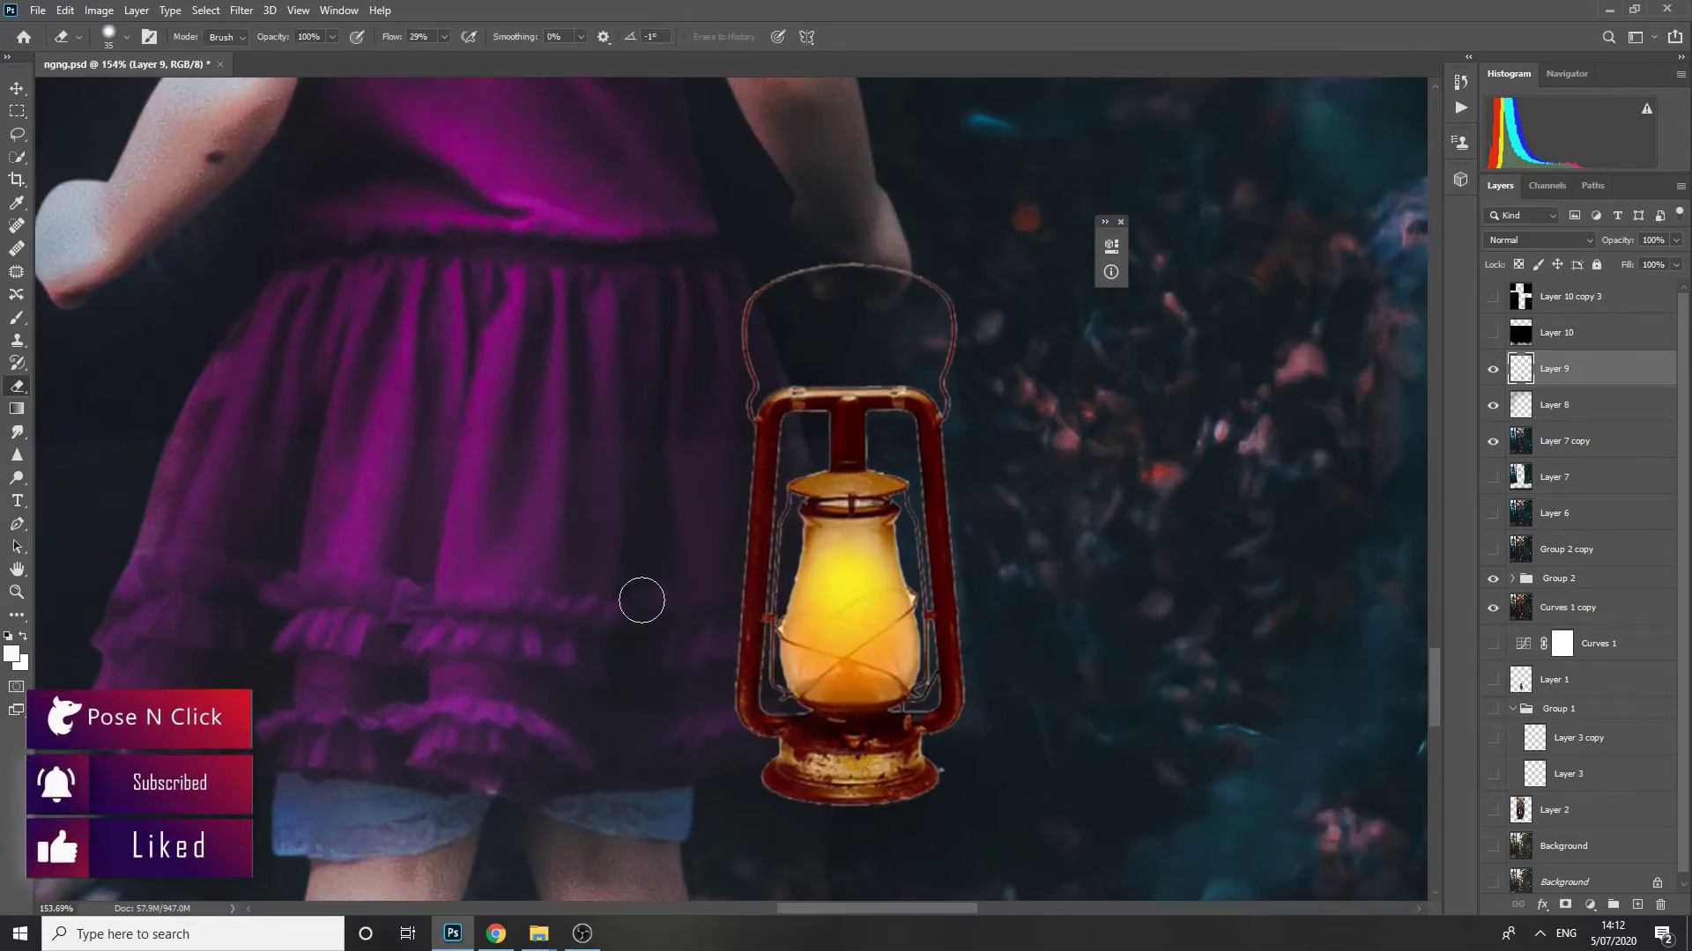
- Lower the lantern layer's opacity to 11% and trace a Pen path along the skirt edge overlapping the lantern
key("v")
key("1")
key("1")
key("p")
scroll(728, 324, "up", 3)
left_click(736, 238)
left_click_drag(888, 715, 902, 556)
left_click(1493, 369)
scroll(908, 756, "up", 4)
key("ctrl+z")
key("ctrl+z")
left_click(1492, 369)
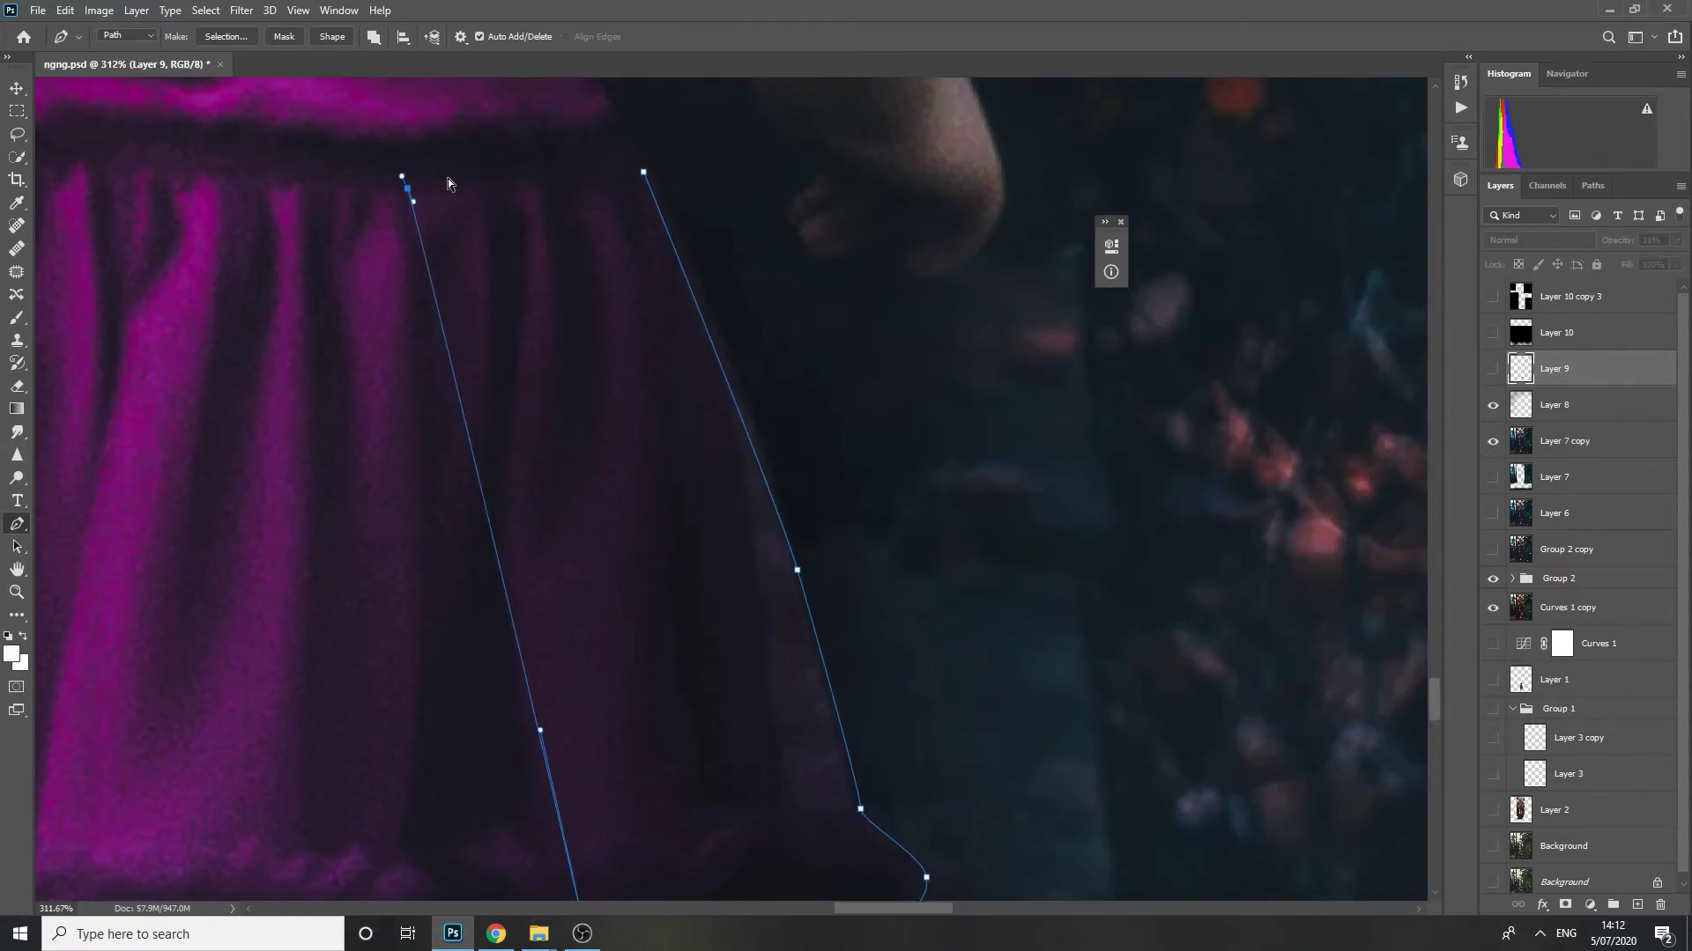
- Turn the path into a feathered selection, remove the lantern part covering the skirt, and show the layer at 99% opacity
key("ctrl+Return")
key("shift+F6")
key("Return")
left_click(1493, 370)
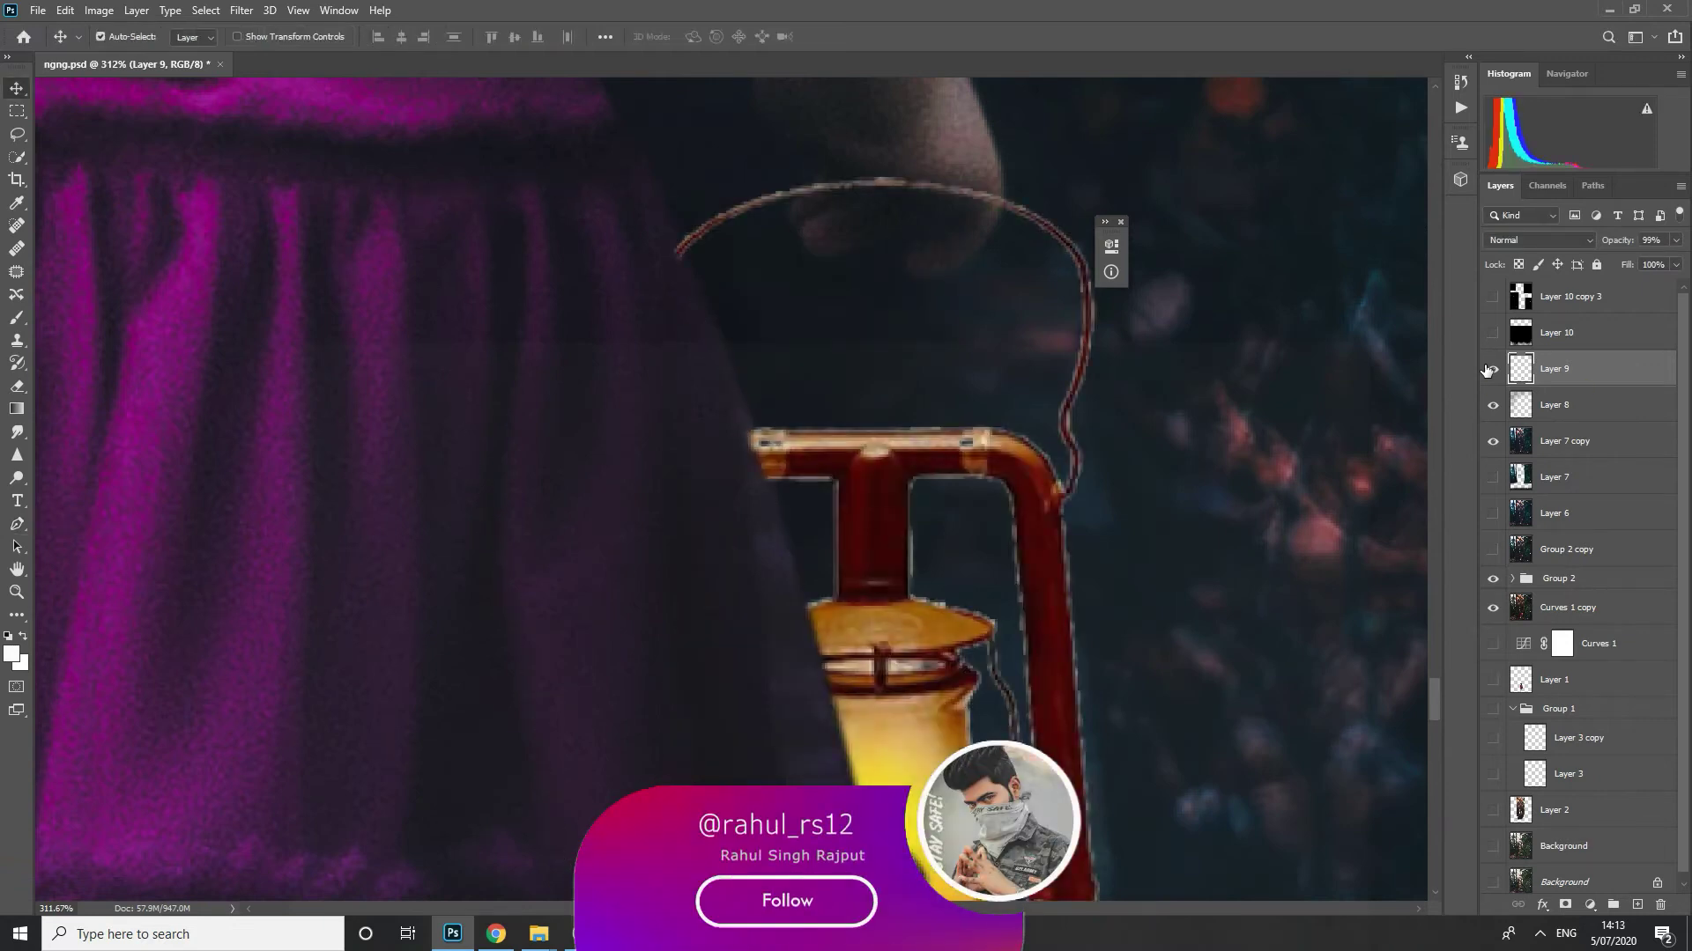
scroll(619, 640, "down", 5)
scroll(619, 640, "up", 5)
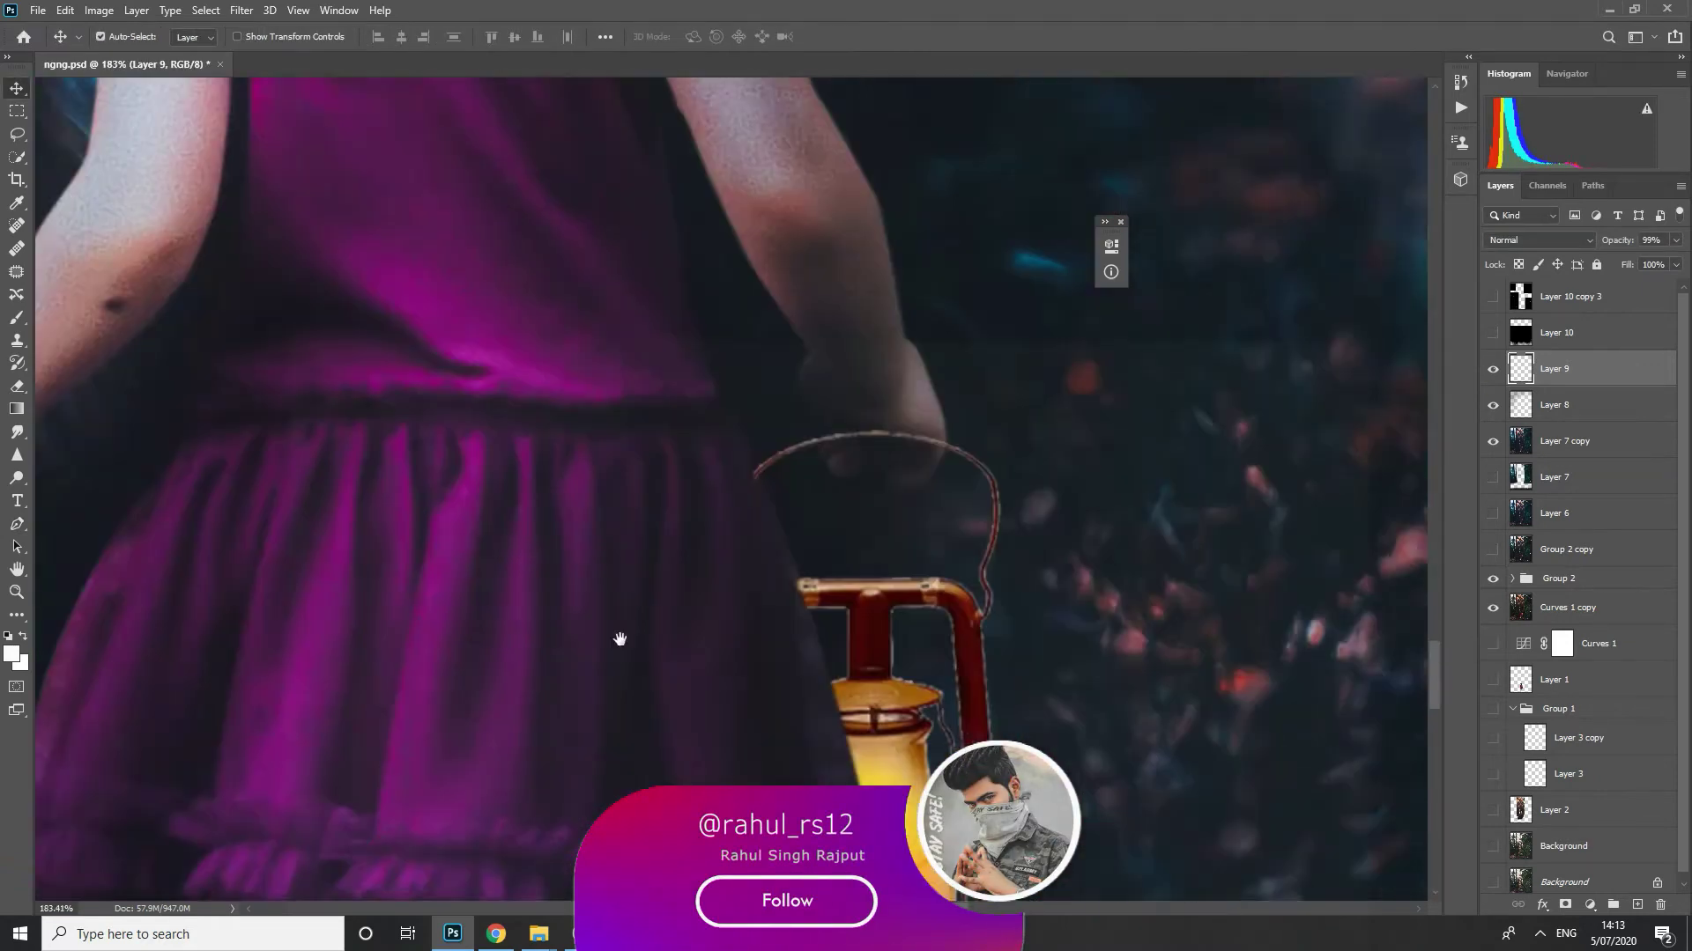
- Erase the lantern's wire handle where it crosses the girl's fingers so the hand appears to grip it
scroll(620, 640, "up", 2)
left_click_drag(619, 640, 472, 701)
key("e")
left_click_drag(817, 448, 785, 459)
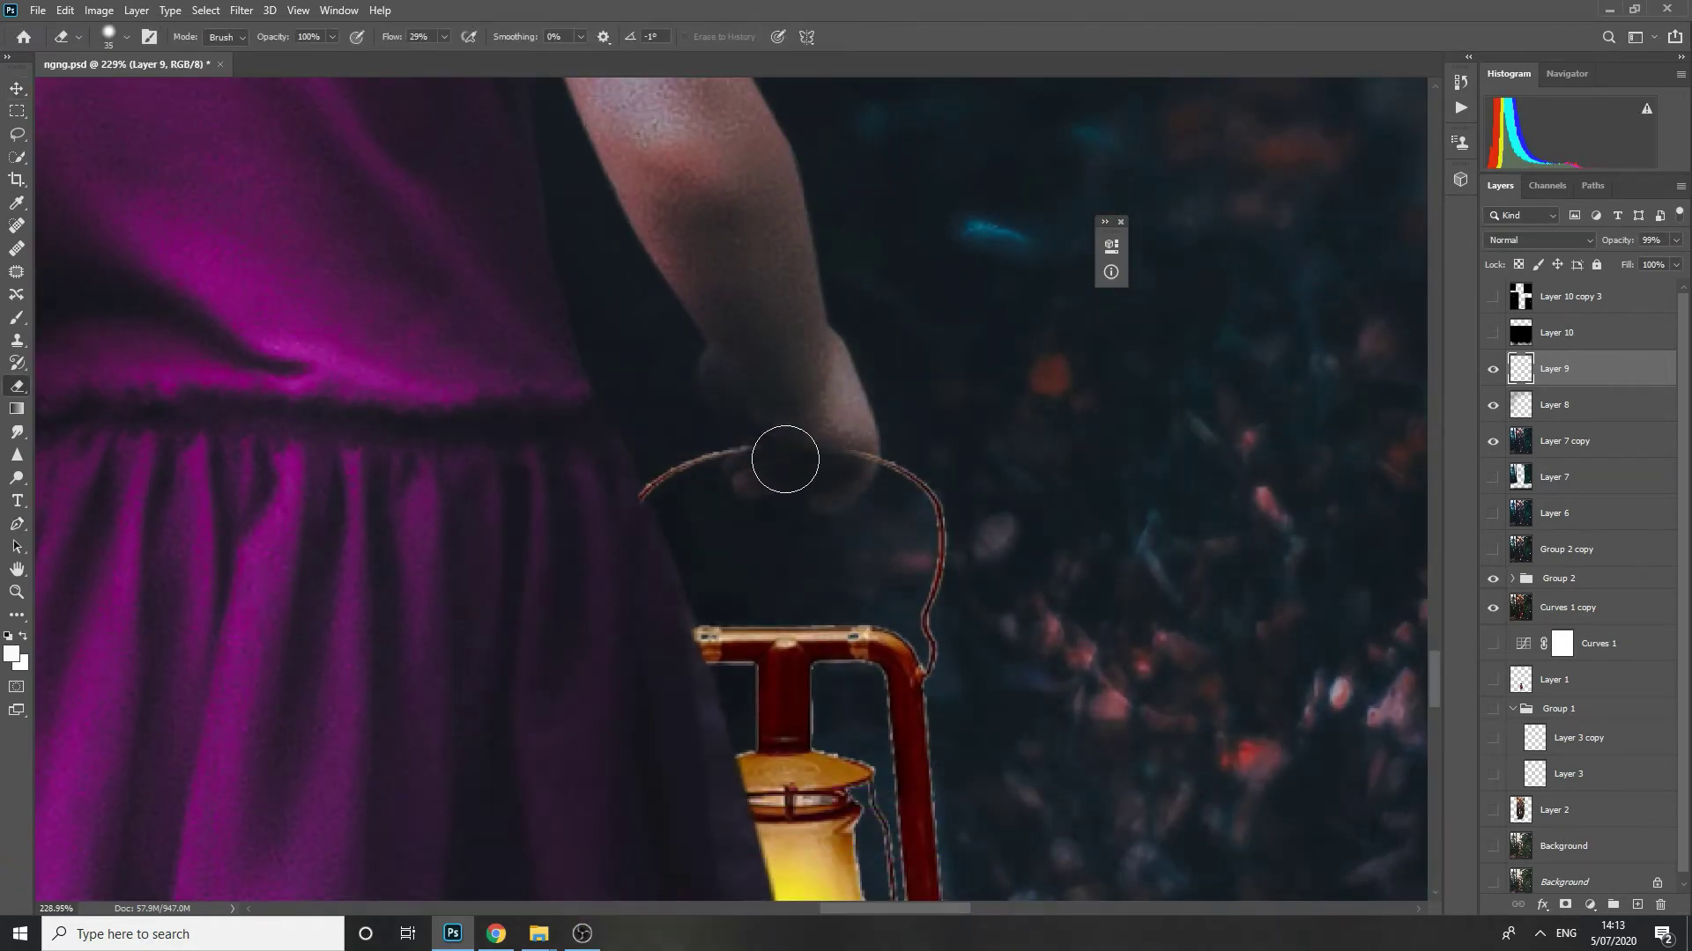
scroll(823, 420, "down", 8)
- Adjust the lantern with Levels and reduce its saturation to match the dark scene
key("ctrl+l")
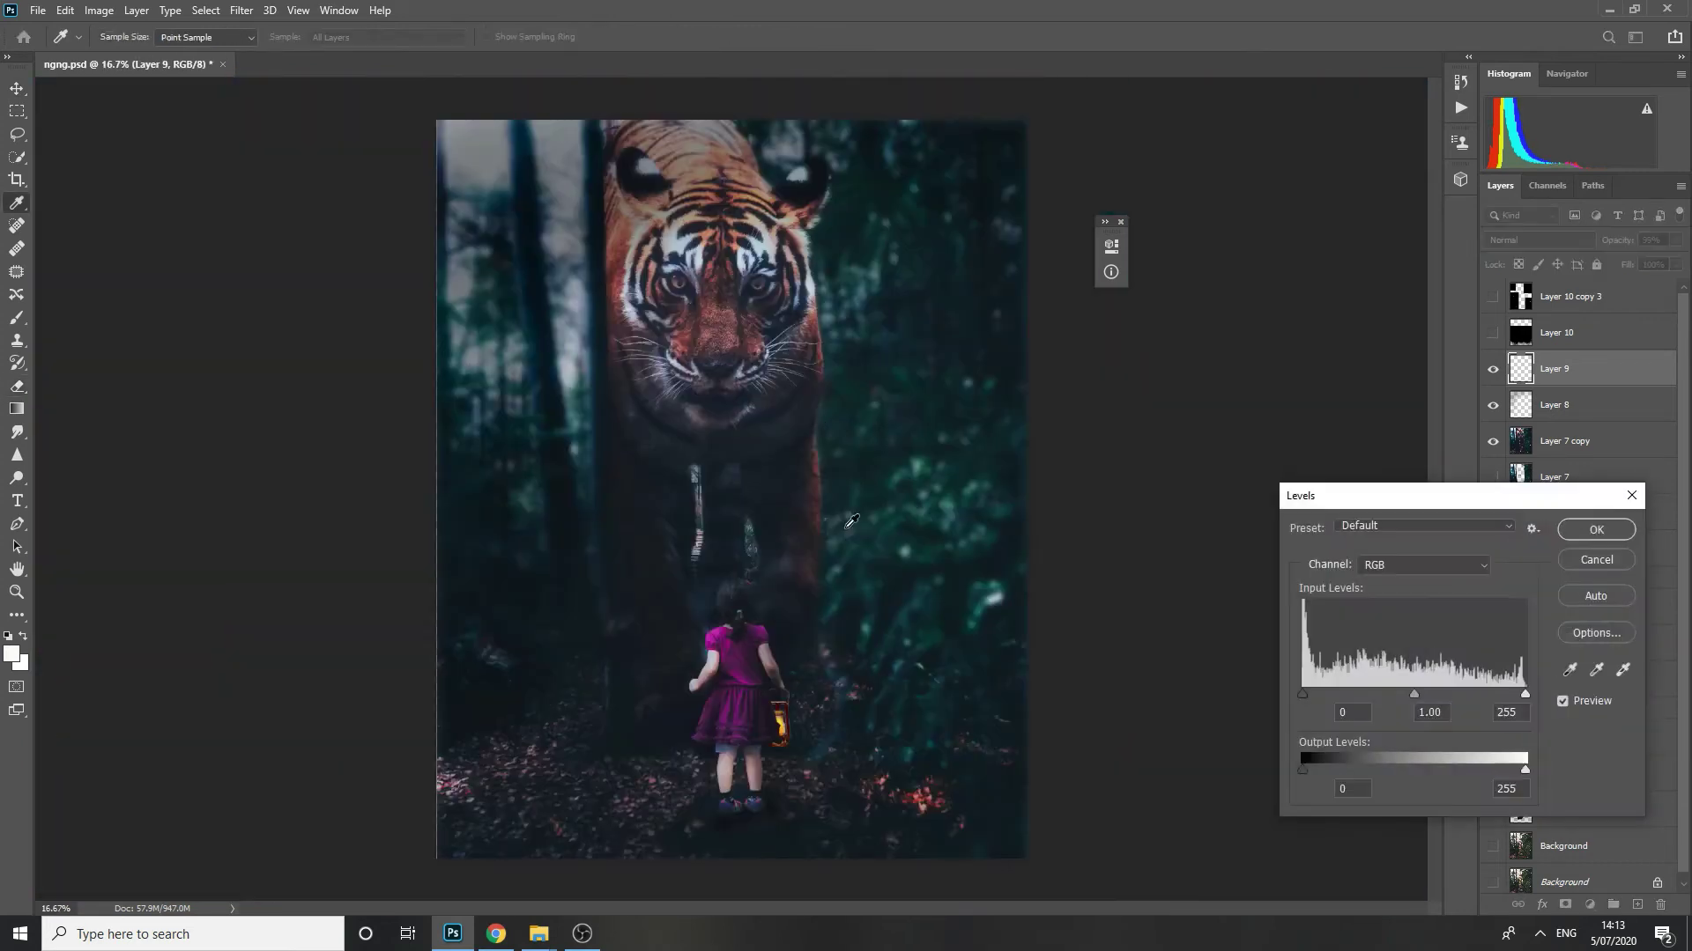
key("Return")
key("ctrl+u")
mouse_move(1200, 430)
left_mouse_down()
mouse_move(1160, 437)
mouse_move(1186, 483)
mouse_move(1212, 446)
mouse_move(1173, 442)
left_mouse_up()
key("Return")
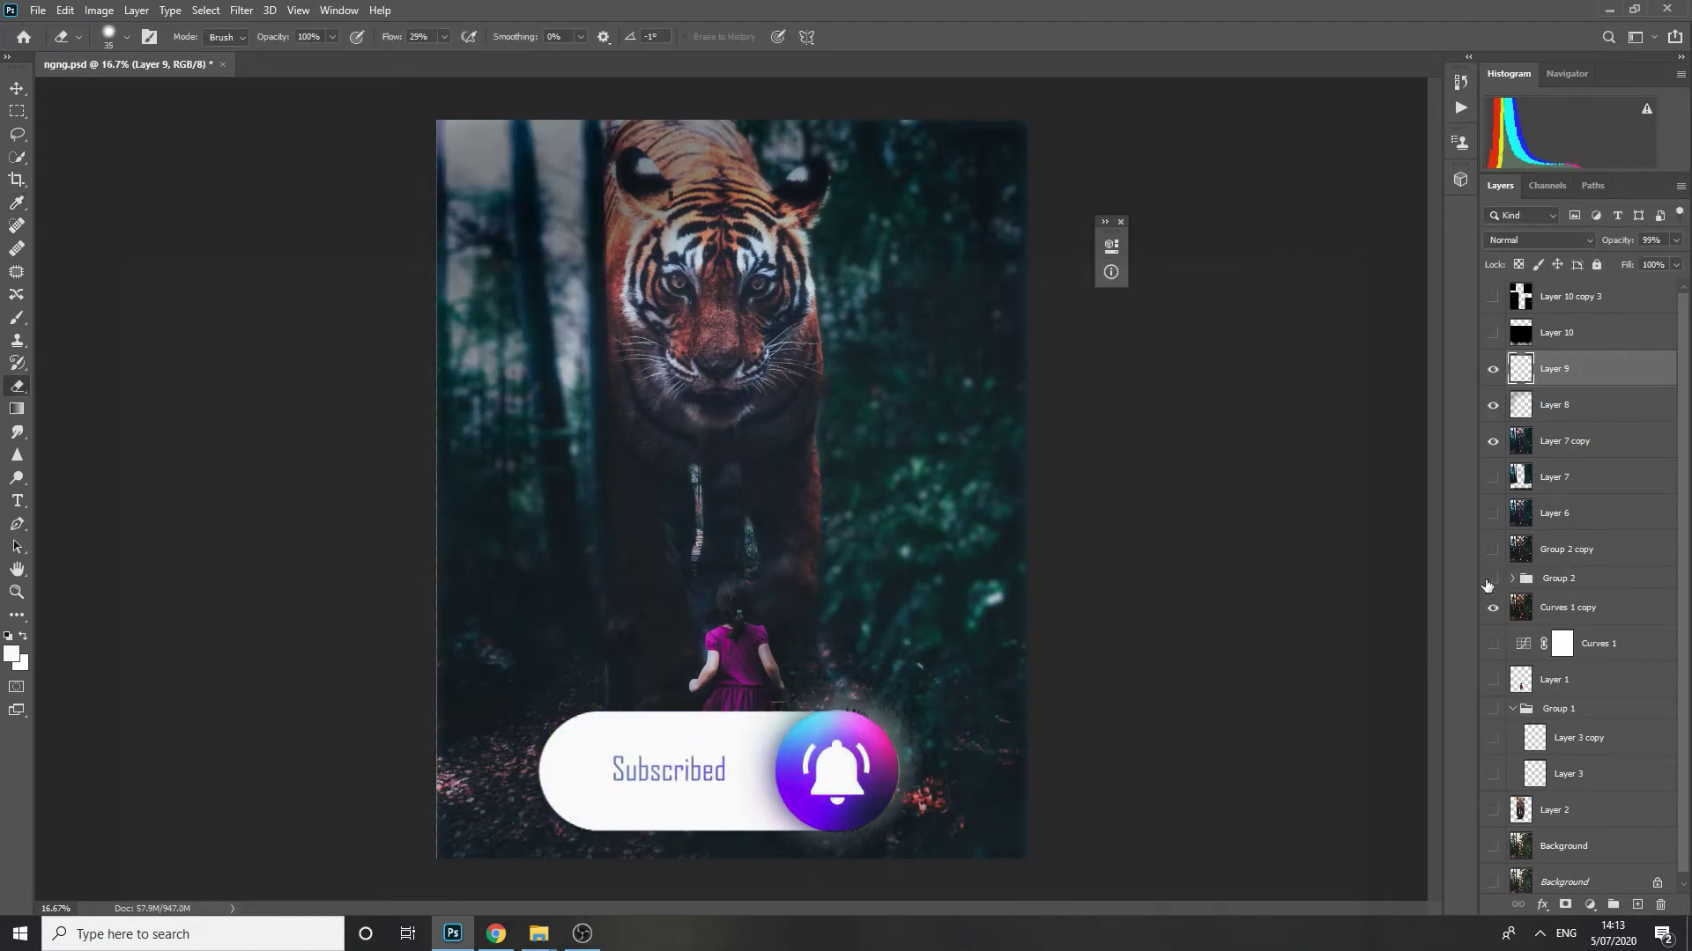
- Try blend modes such as Color Burn on the light-particle overlay, Layer 10 copy 3, and hide it again
left_click(1492, 294)
left_click(1512, 241)
left_click(1512, 304)
key("ctrl+z")
left_click(1491, 296)
left_click(1588, 294)
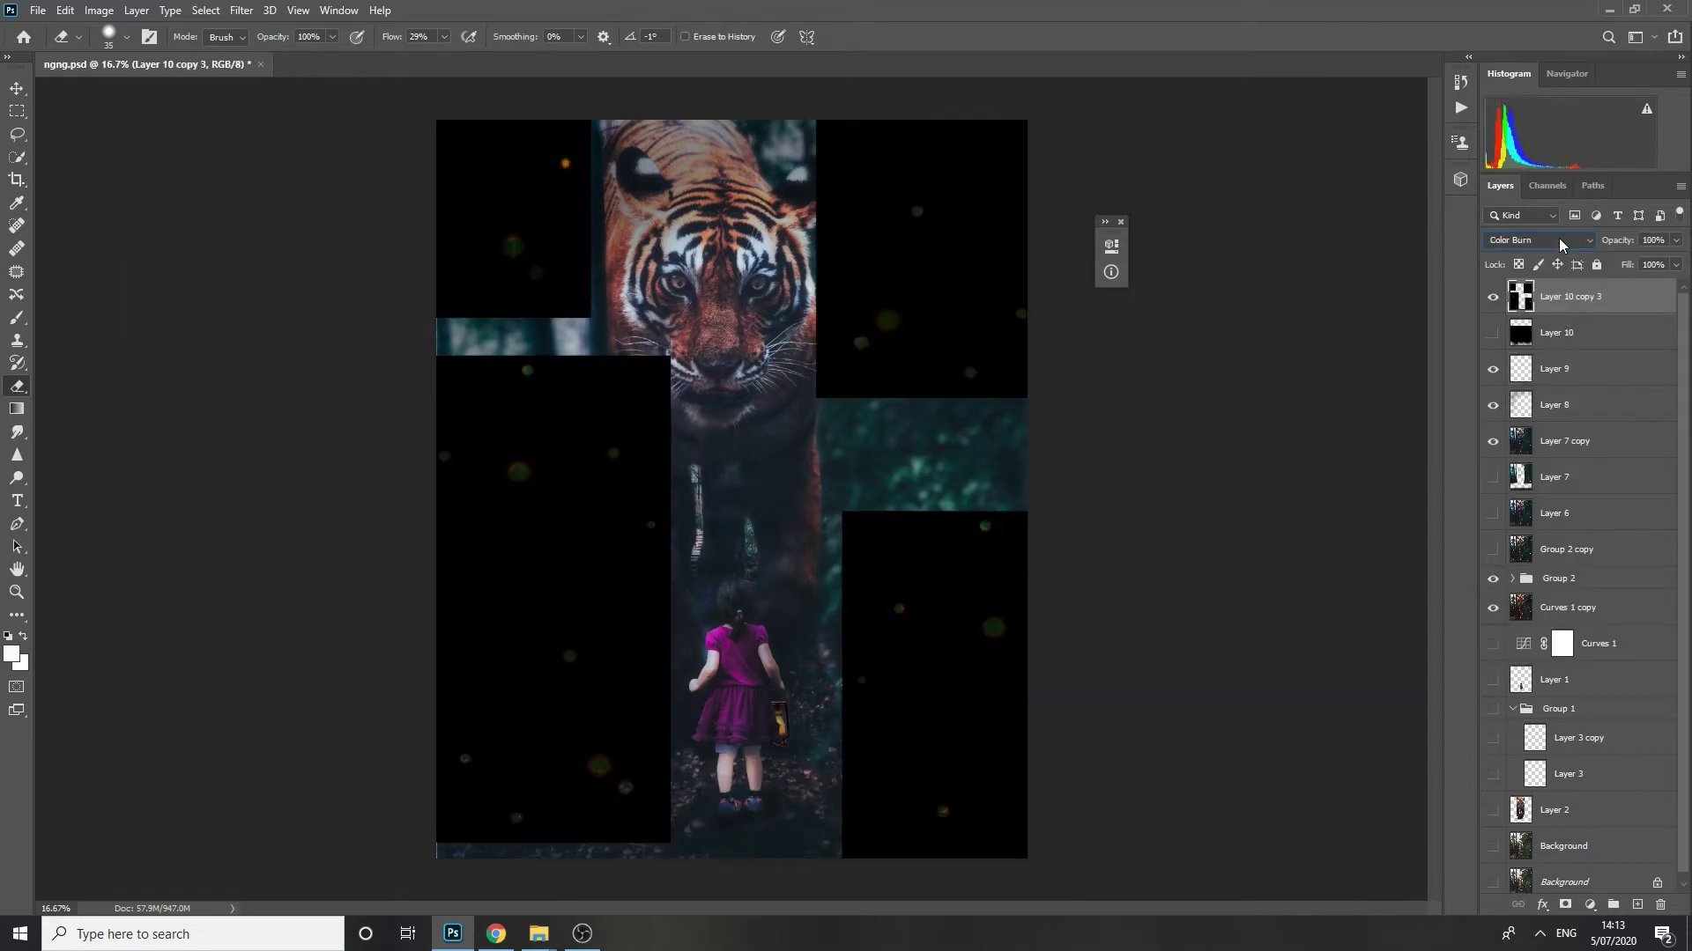
scroll(1558, 238, "down", 4)
left_click(1491, 299)
- Save the composite, open Torch-Transparent.png from the stock folder and bring the torch in as a new layer
key("ctrl+s")
key("shift+e")
key("shift+e")
left_click(547, 936)
left_click(545, 848)
double_click(552, 261)
left_click(1670, 13)
left_click_drag(640, 205, 585, 53)
key("v")
left_click_drag(731, 494, 717, 662)
left_click_drag(740, 772, 751, 772)
- Scale and reshape the burning torch and position its stick at the girl's left hand
key("ctrl+t")
left_click_drag(732, 606, 736, 660)
left_click_drag(696, 755, 726, 756)
left_click_drag(642, 657, 680, 562)
mouse_move(691, 700)
left_mouse_down()
mouse_move(714, 700)
mouse_move(669, 676)
left_mouse_up()
left_click_drag(813, 724, 788, 739)
left_click_drag(703, 607, 714, 610)
key("Return")
left_click_drag(633, 666, 678, 744)
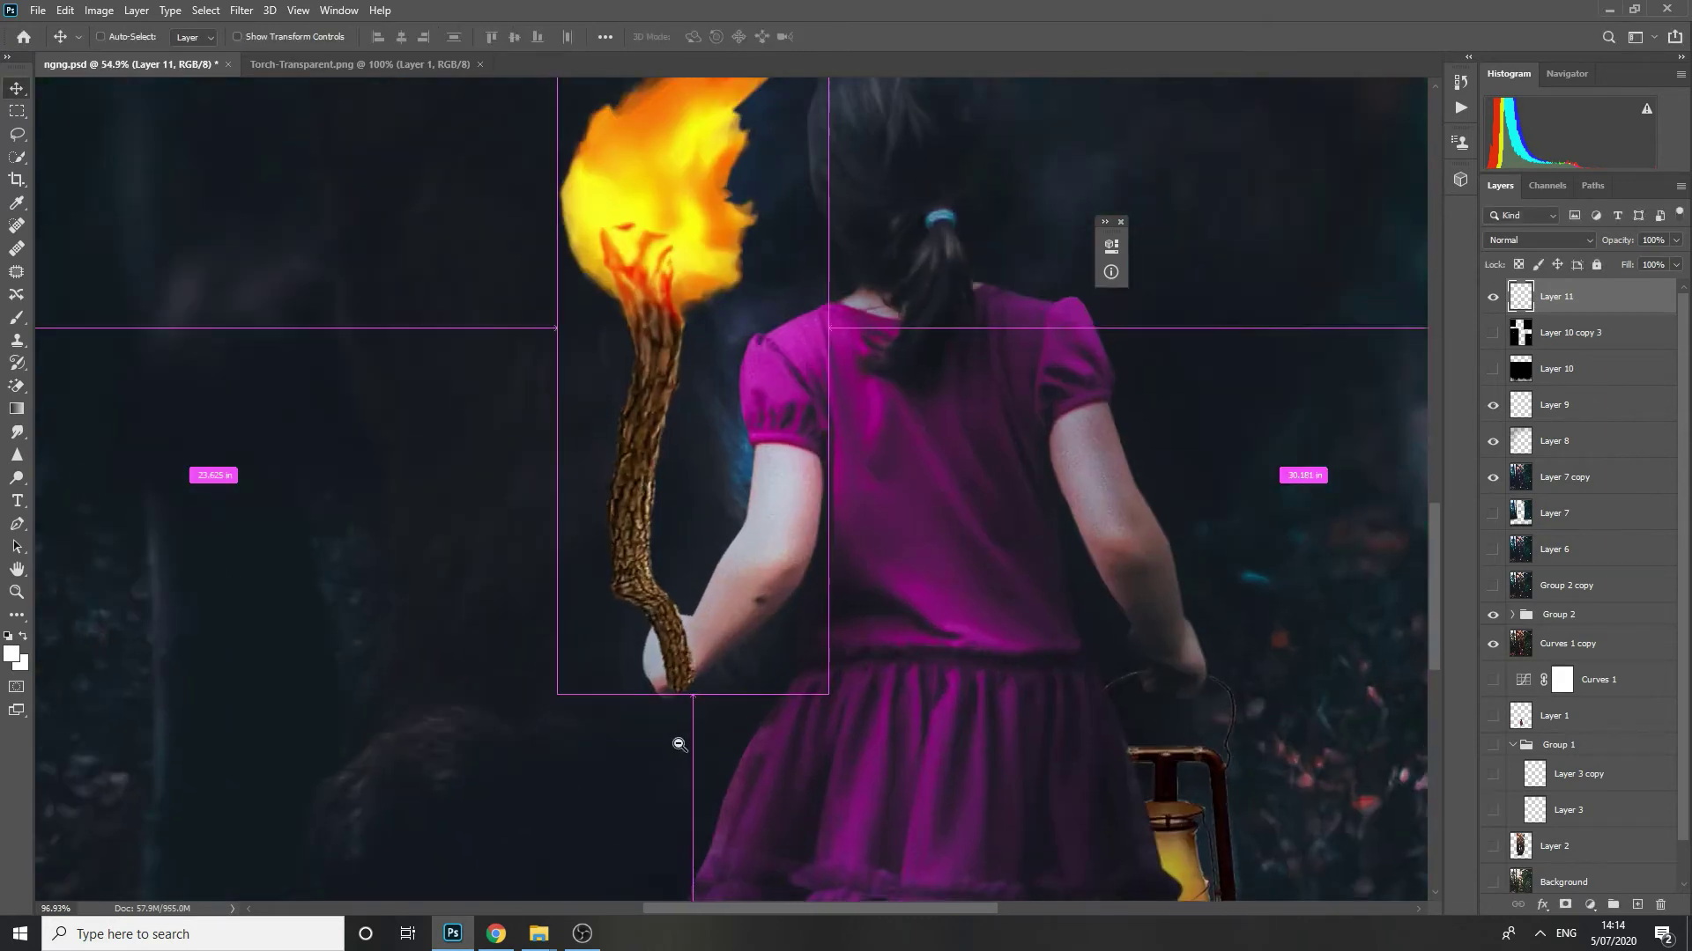
- Narrow the torch to about 94.5% width and readjust its shape and position to fit the girl's left fist
scroll(679, 745, "up", 1)
key("e")
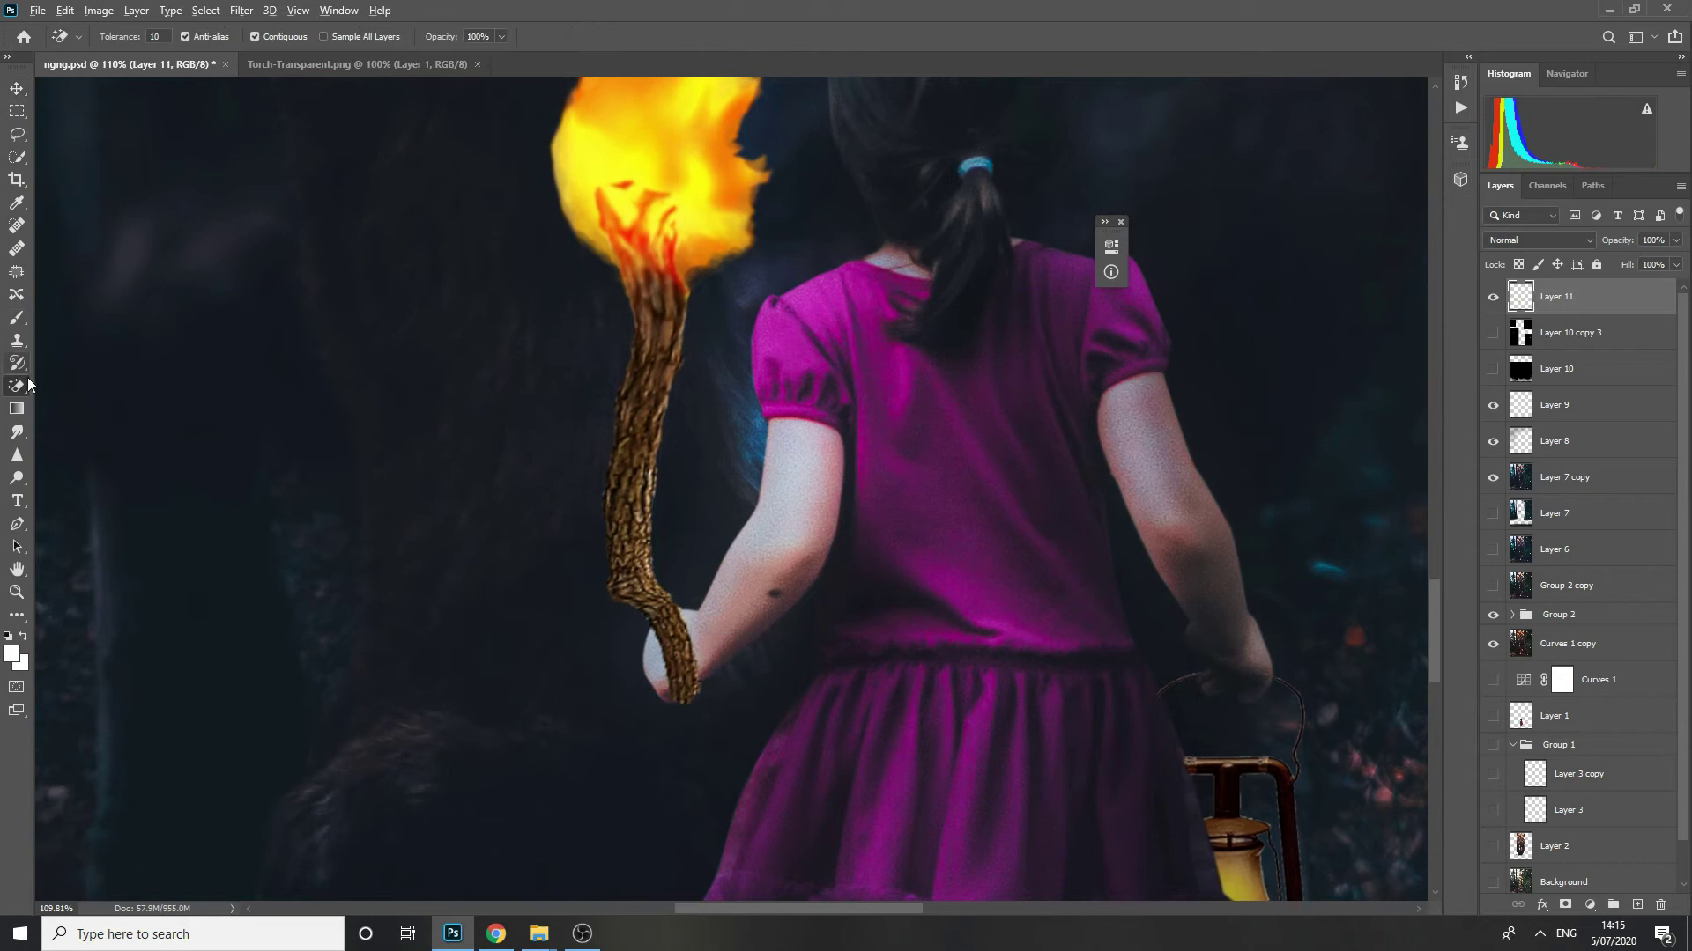
key("ctrl+t")
scroll(706, 744, "up", 3)
left_click_drag(1050, 670, 1039, 666)
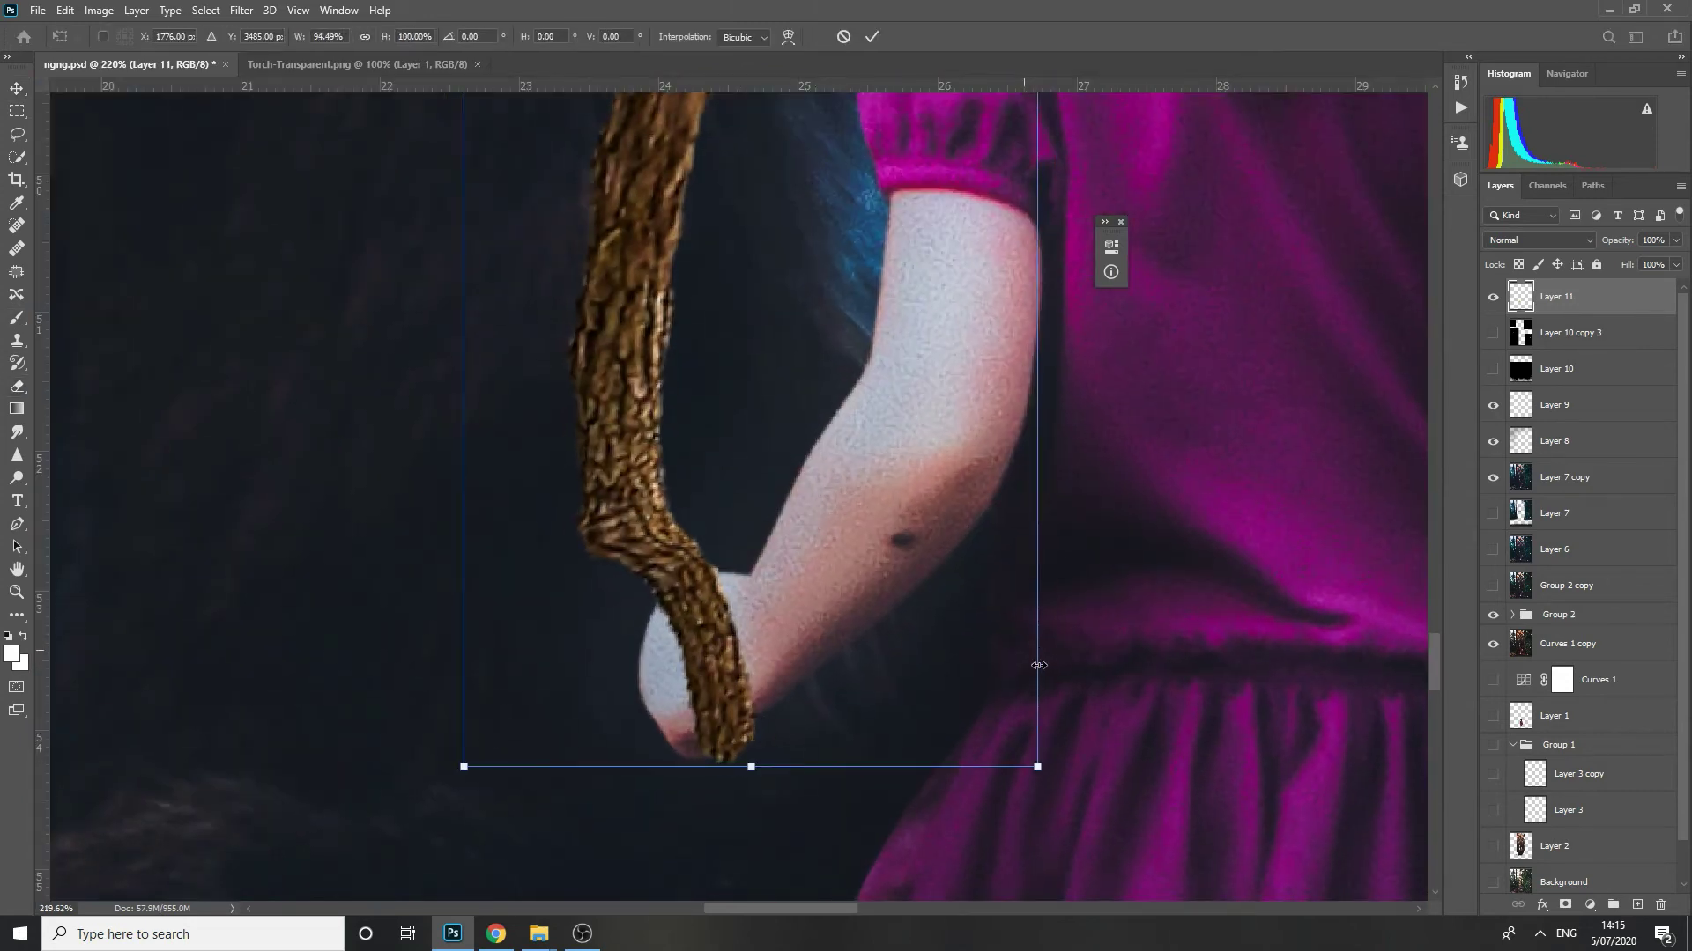
key("Return")
left_click_drag(724, 696, 746, 696)
key("ctrl+t")
left_click_drag(890, 743, 888, 797)
key("Return")
- Erase the torch stick where it covers the girl's left fist and save the document
left_click_drag(727, 715, 727, 702)
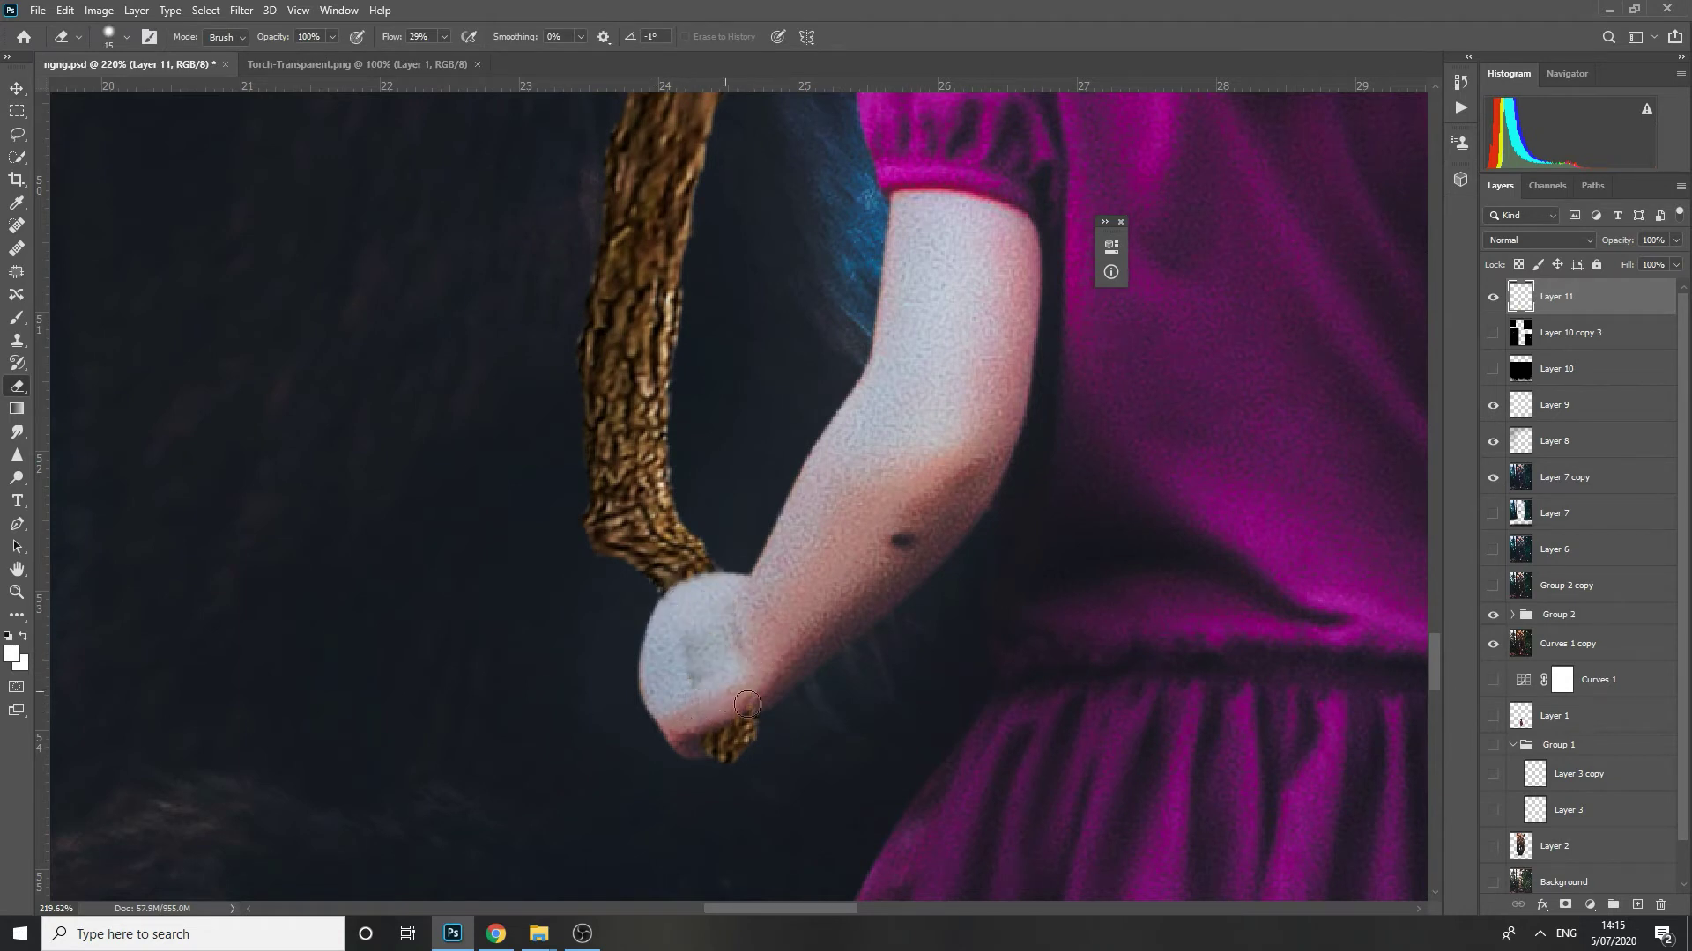
key("ctrl+s")
scroll(654, 633, "down", 8)
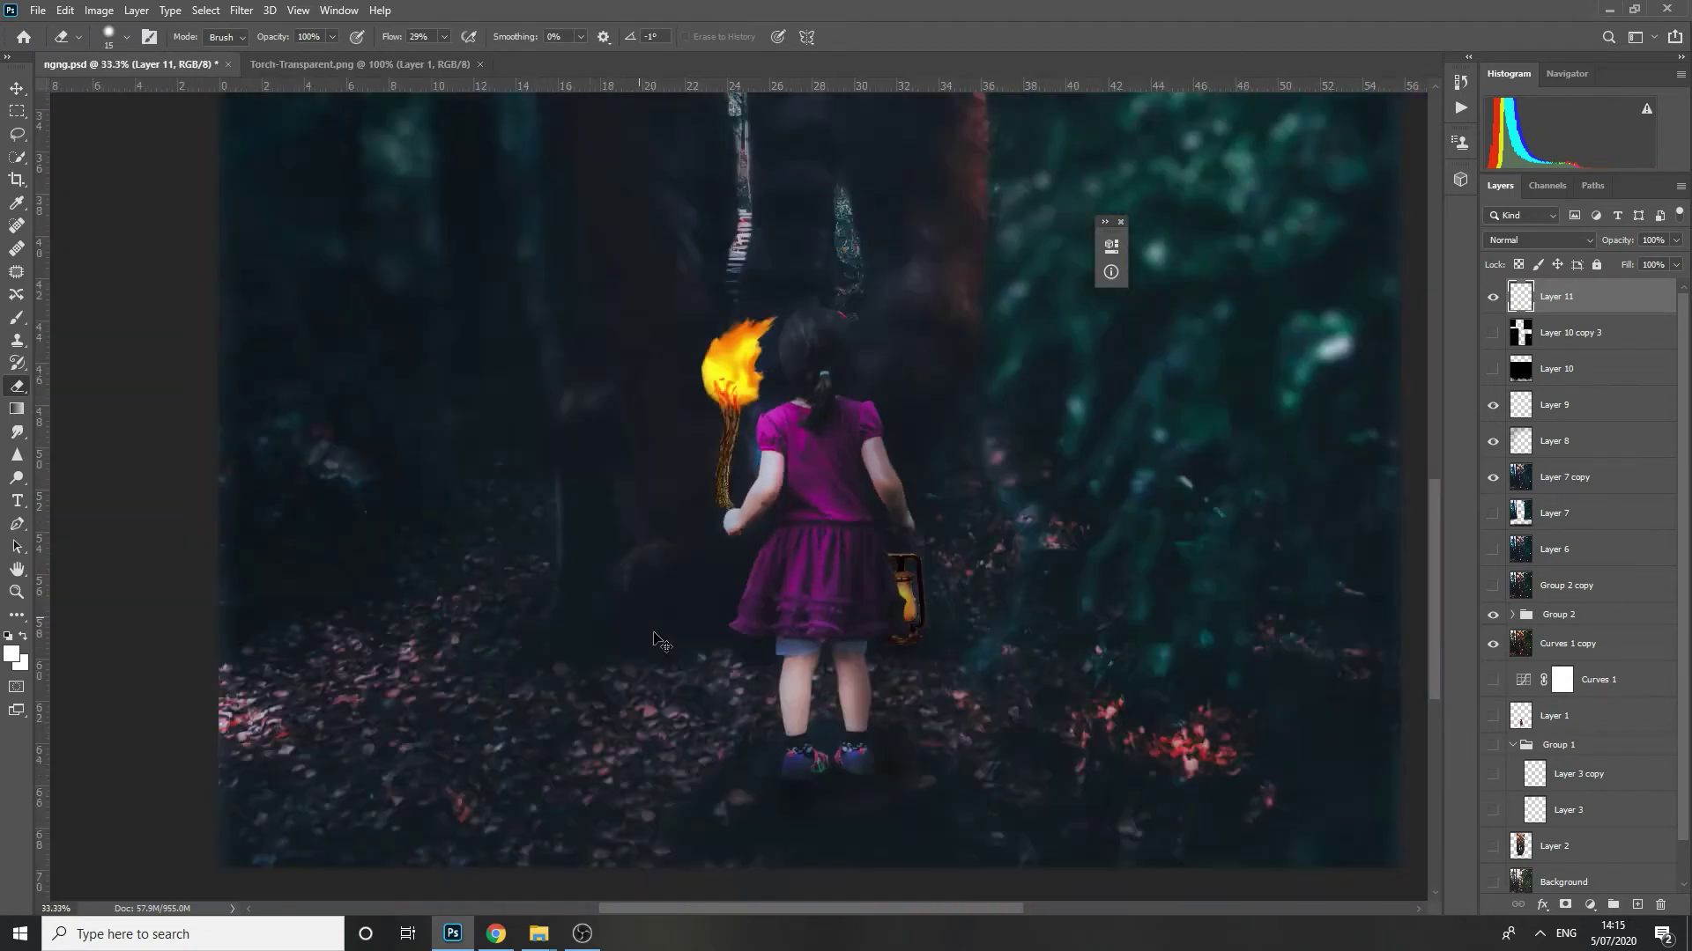
- Set the torch's saturation to -33 and lightness to -15, comparing it with the previous state
key("ctrl+u")
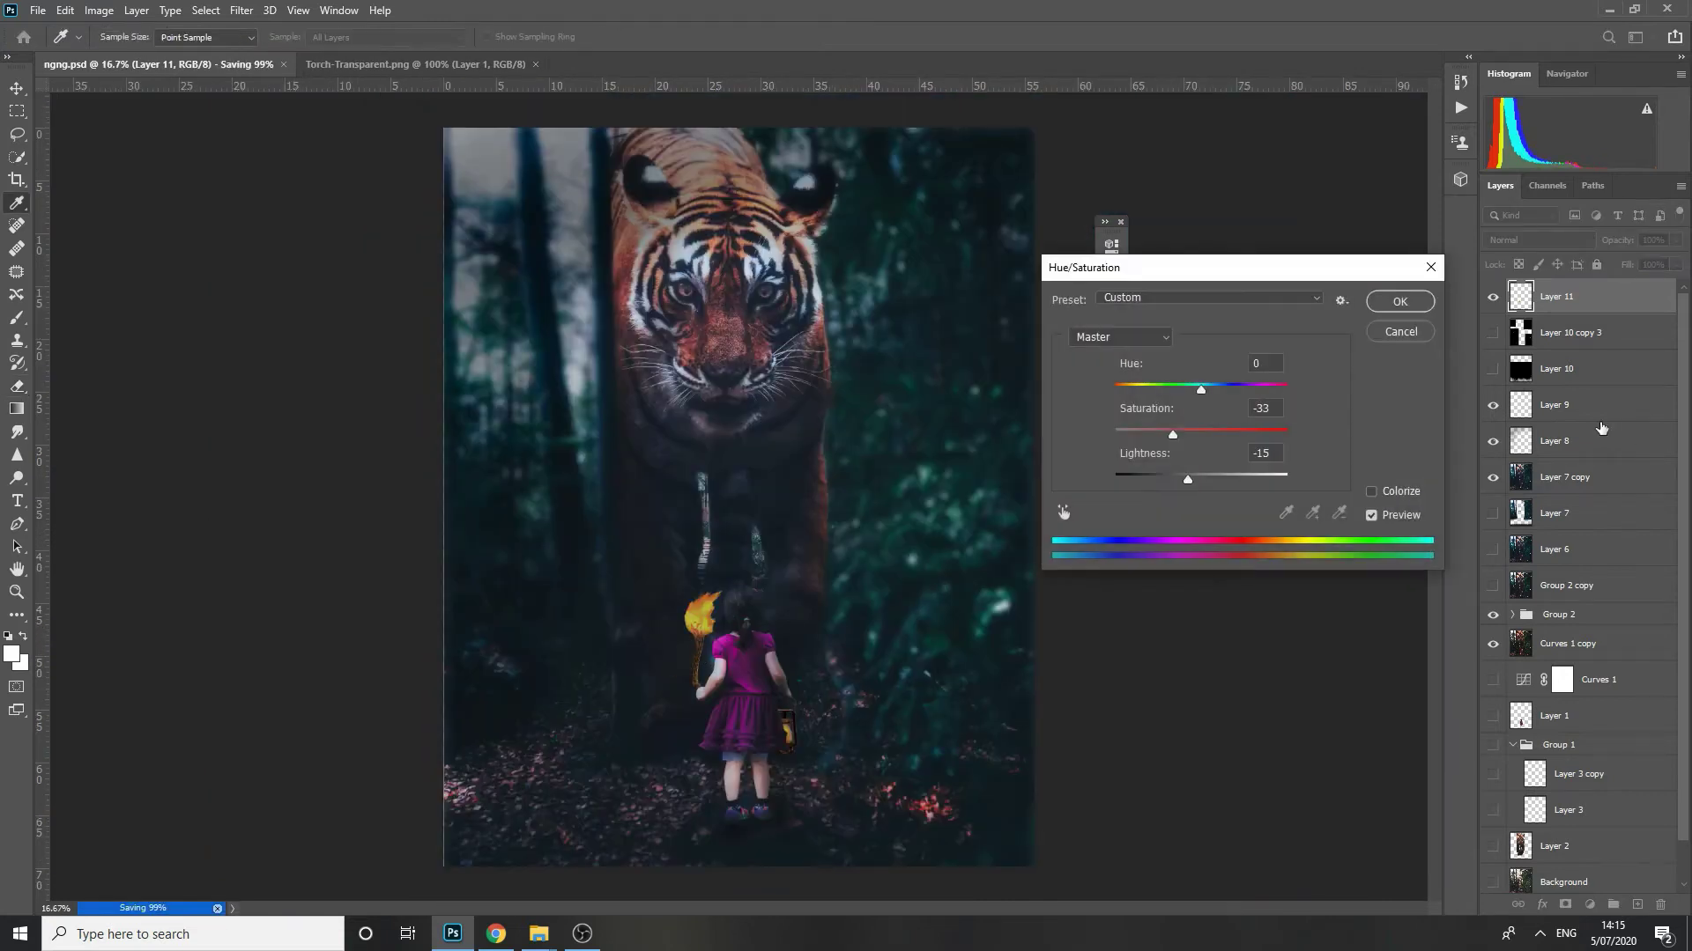
key("Return")
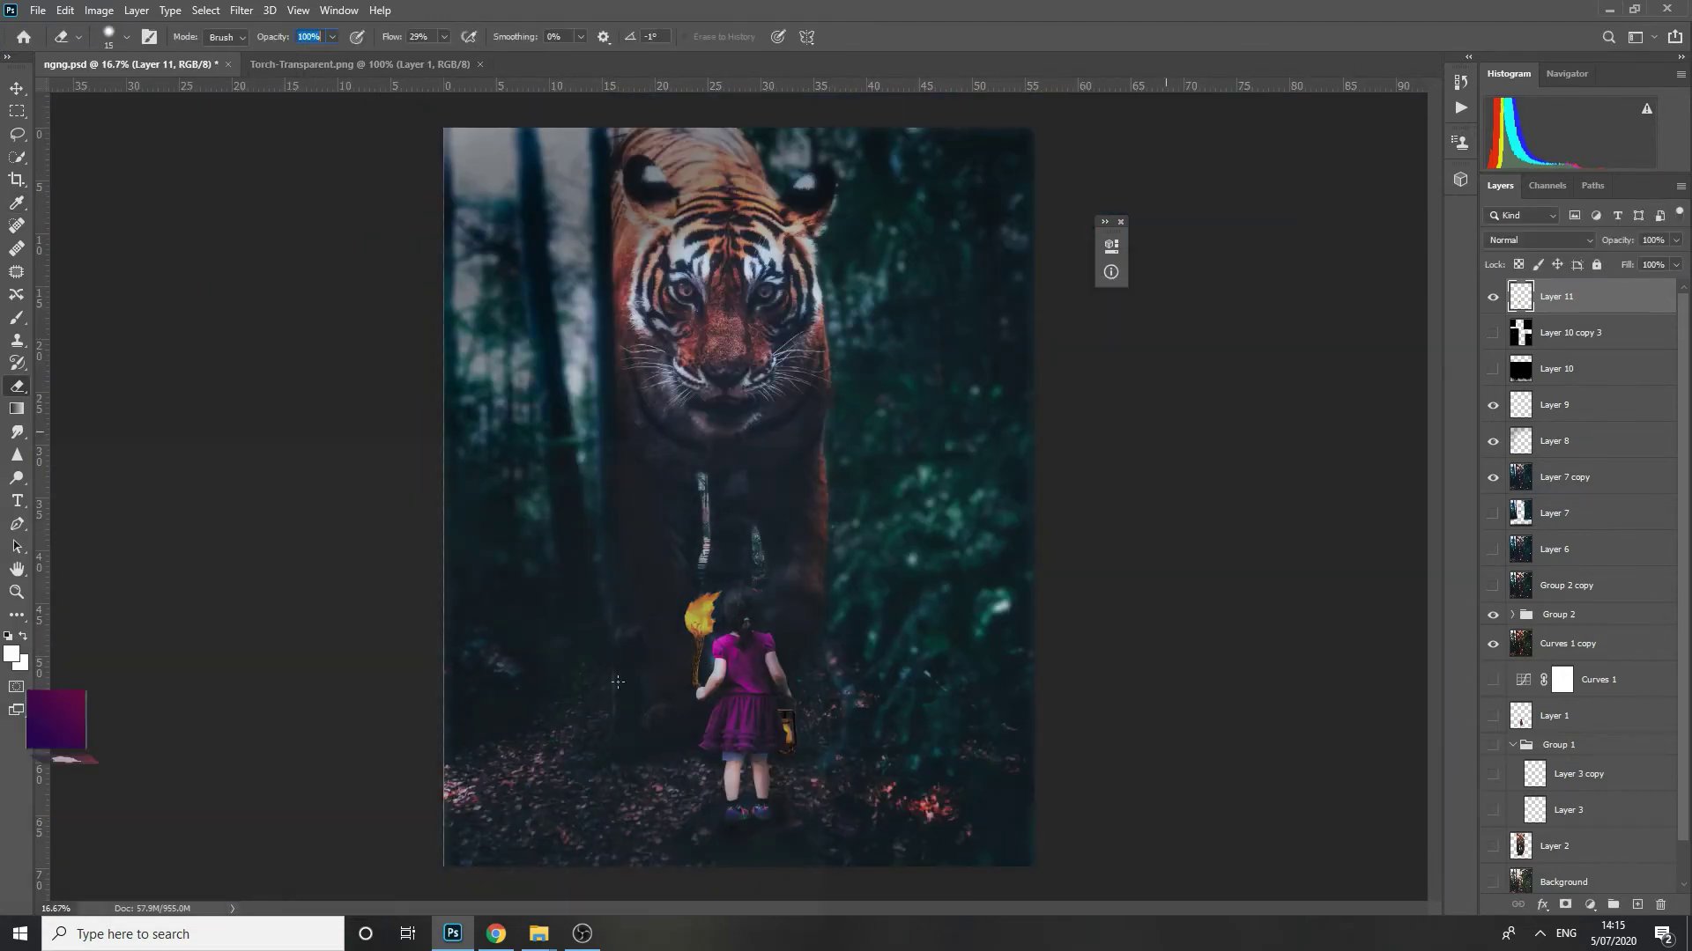
scroll(623, 614, "up", 3)
key("ctrl+z")
key("ctrl+shift+z")
- Close the nView debug window, make Layer 7 copy the active layer and save the document
key("ctrl+alt+z")
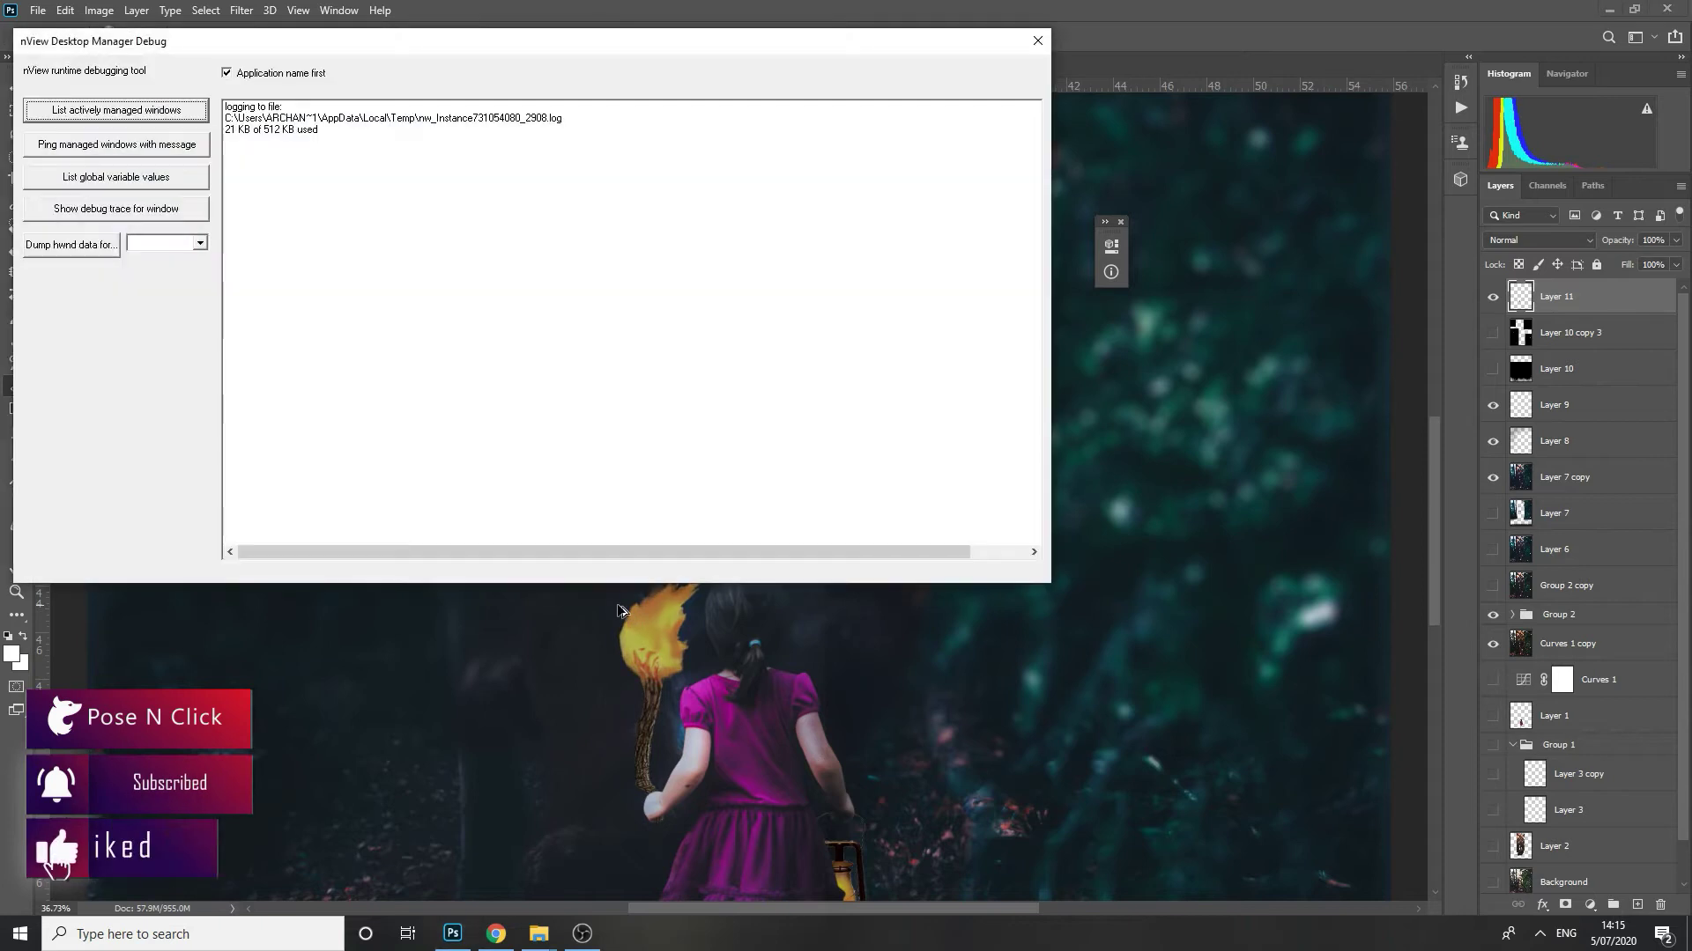
left_click(1037, 41)
left_click(1565, 478)
key("ctrl+s")
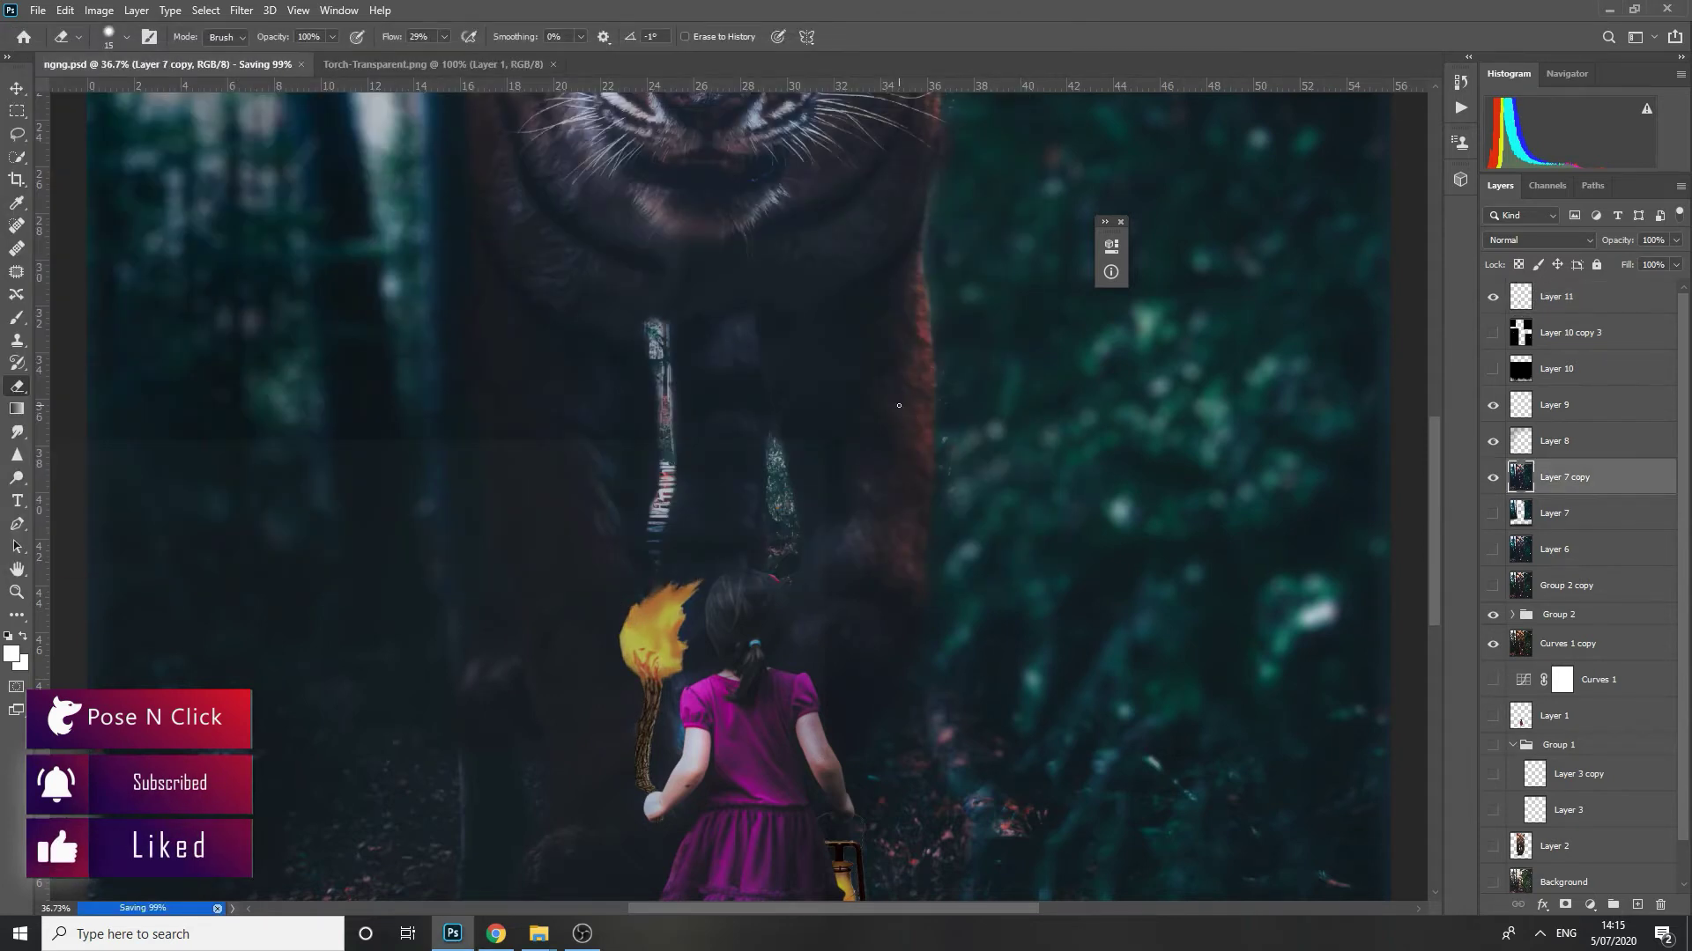
- Add a new empty layer directly above Layer 7 copy
scroll(898, 405, "down", 4)
key("ctrl+shift+n")
key("Return")
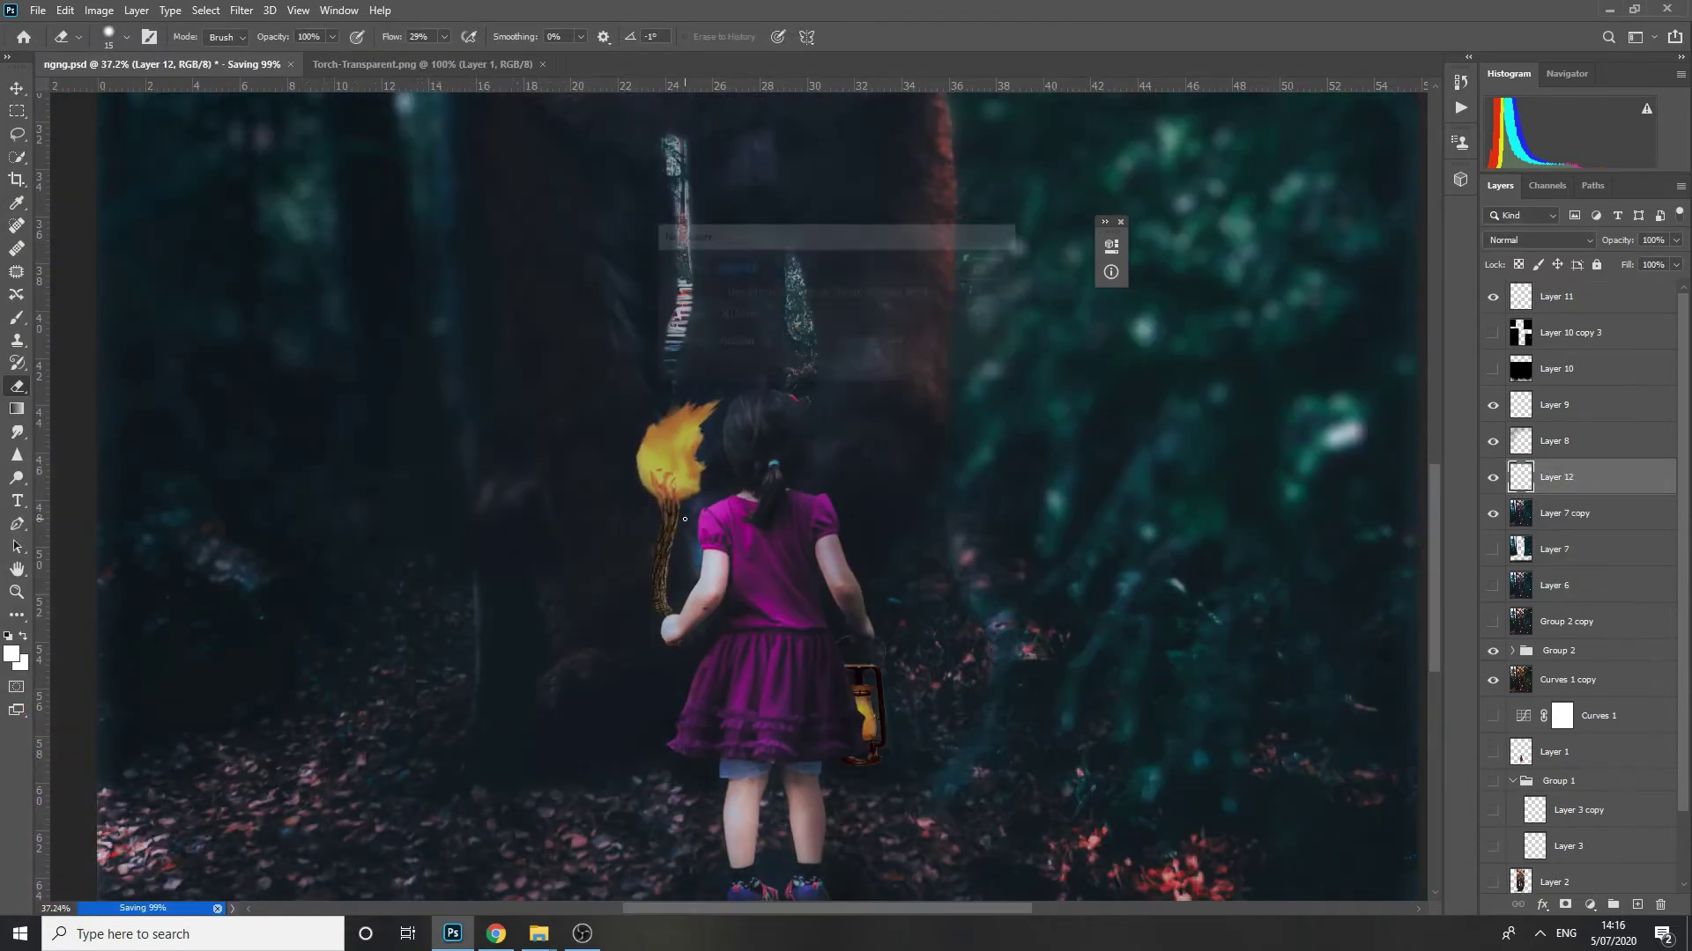
left_click(493, 936)
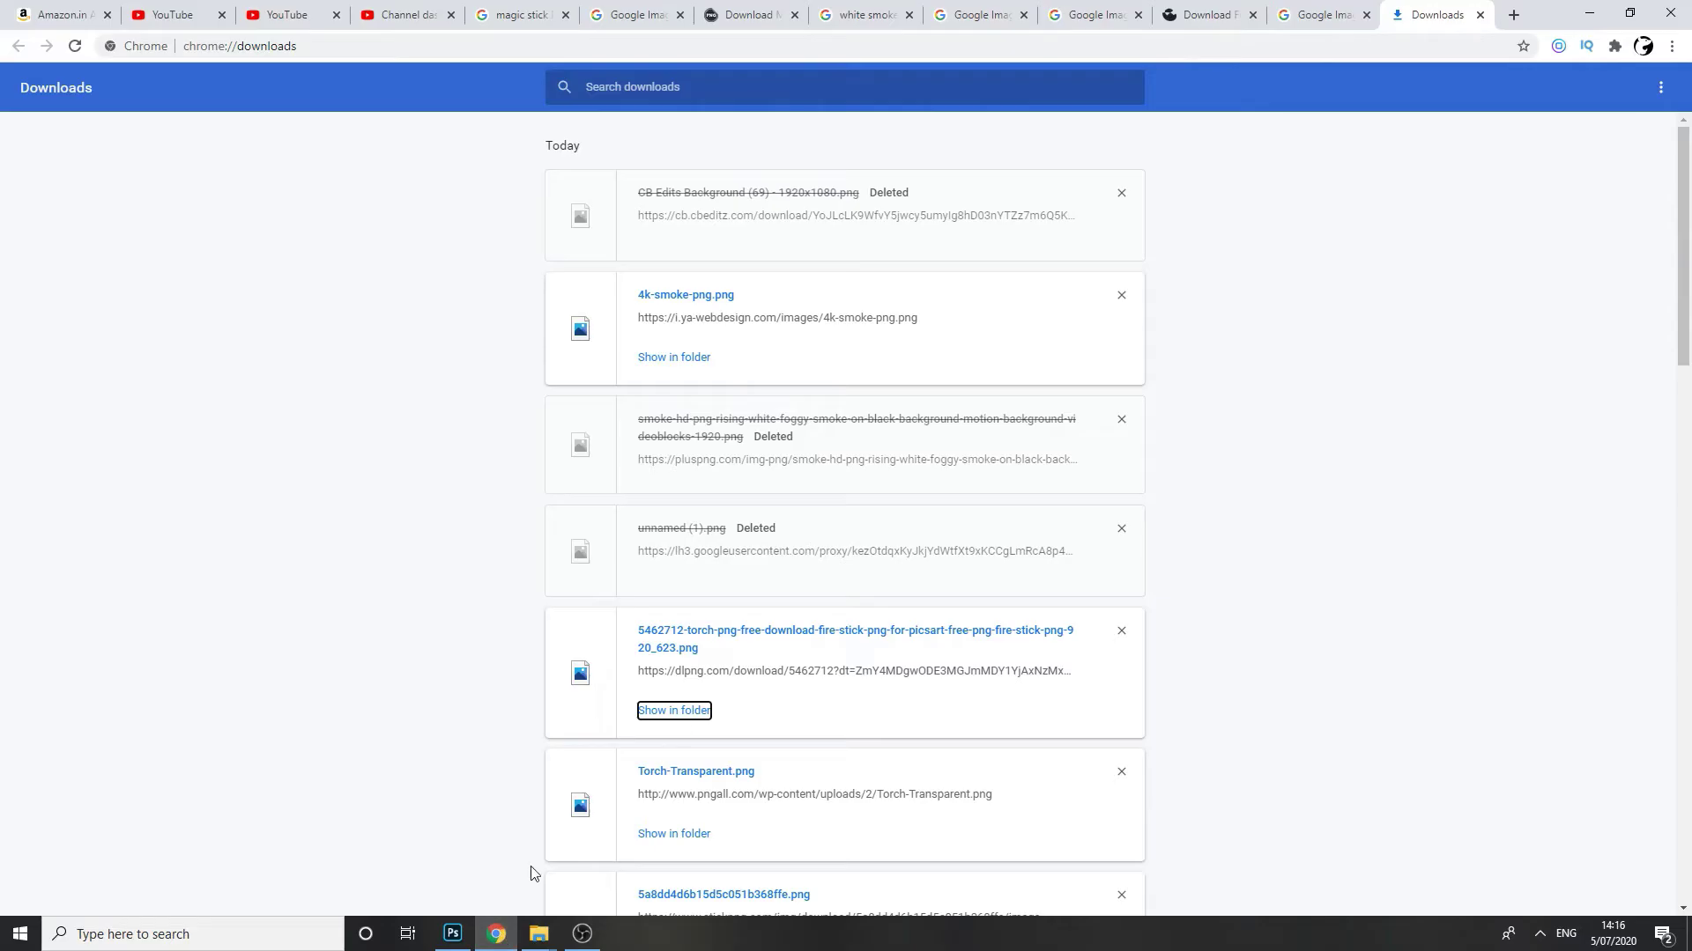
left_click(458, 936)
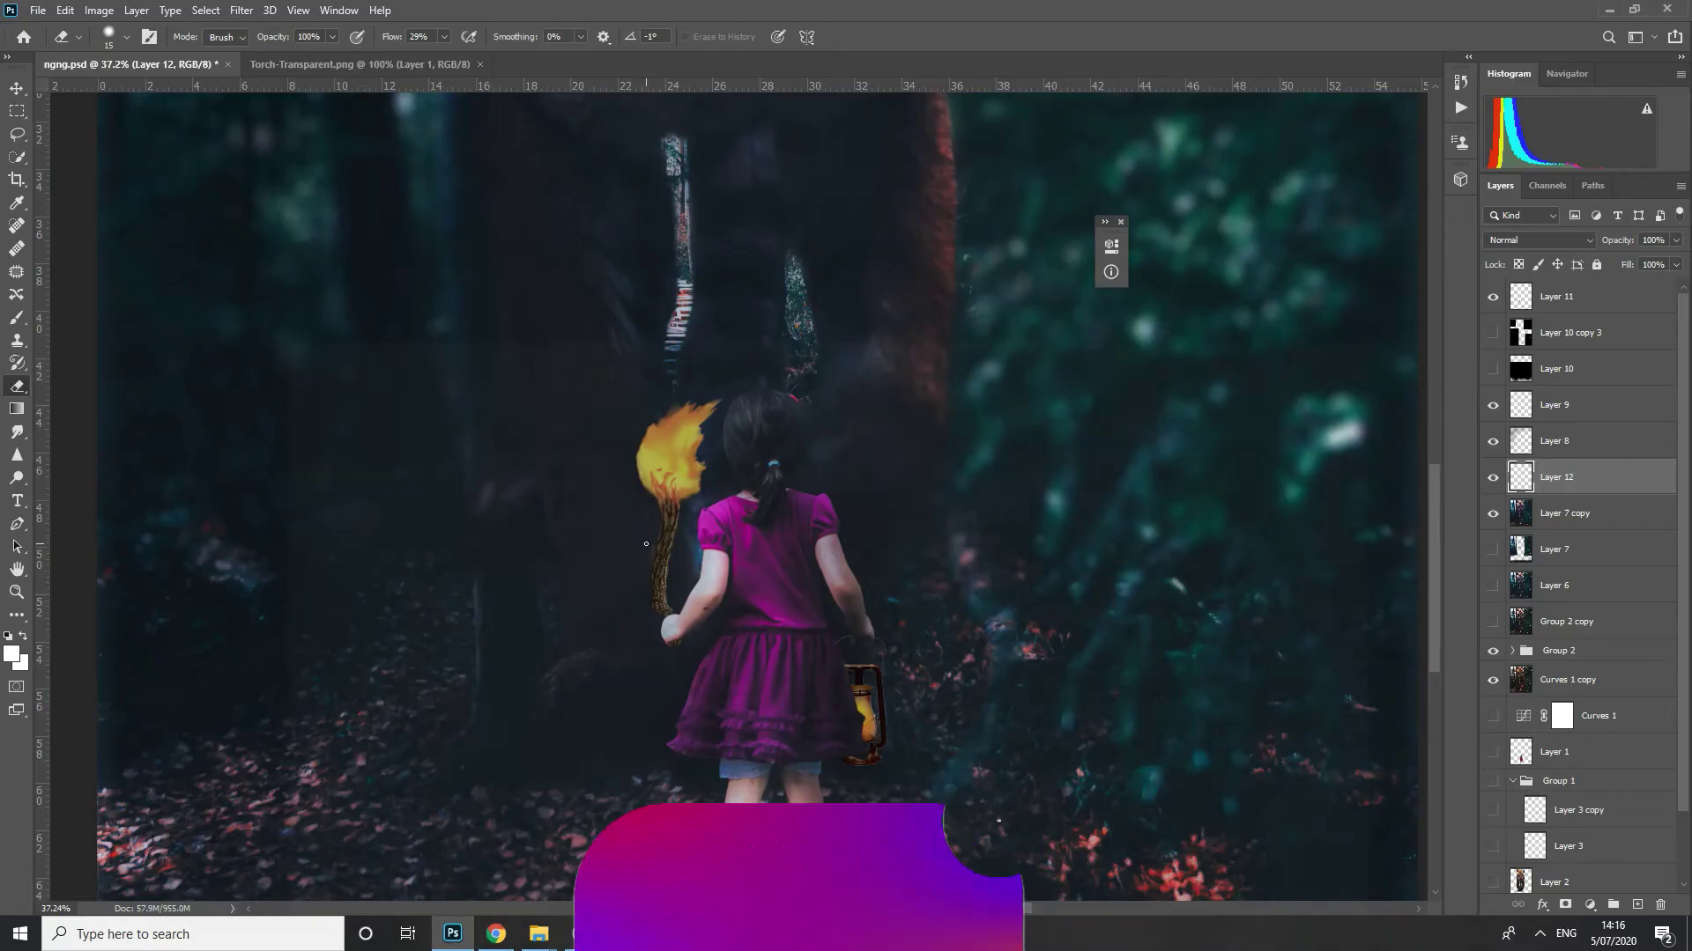
- Patch the dark mark on the girl's left forearm on Layer 7 copy with clean skin, deselect and save the document
key("ctrl+plus")
key("ctrl+plus")
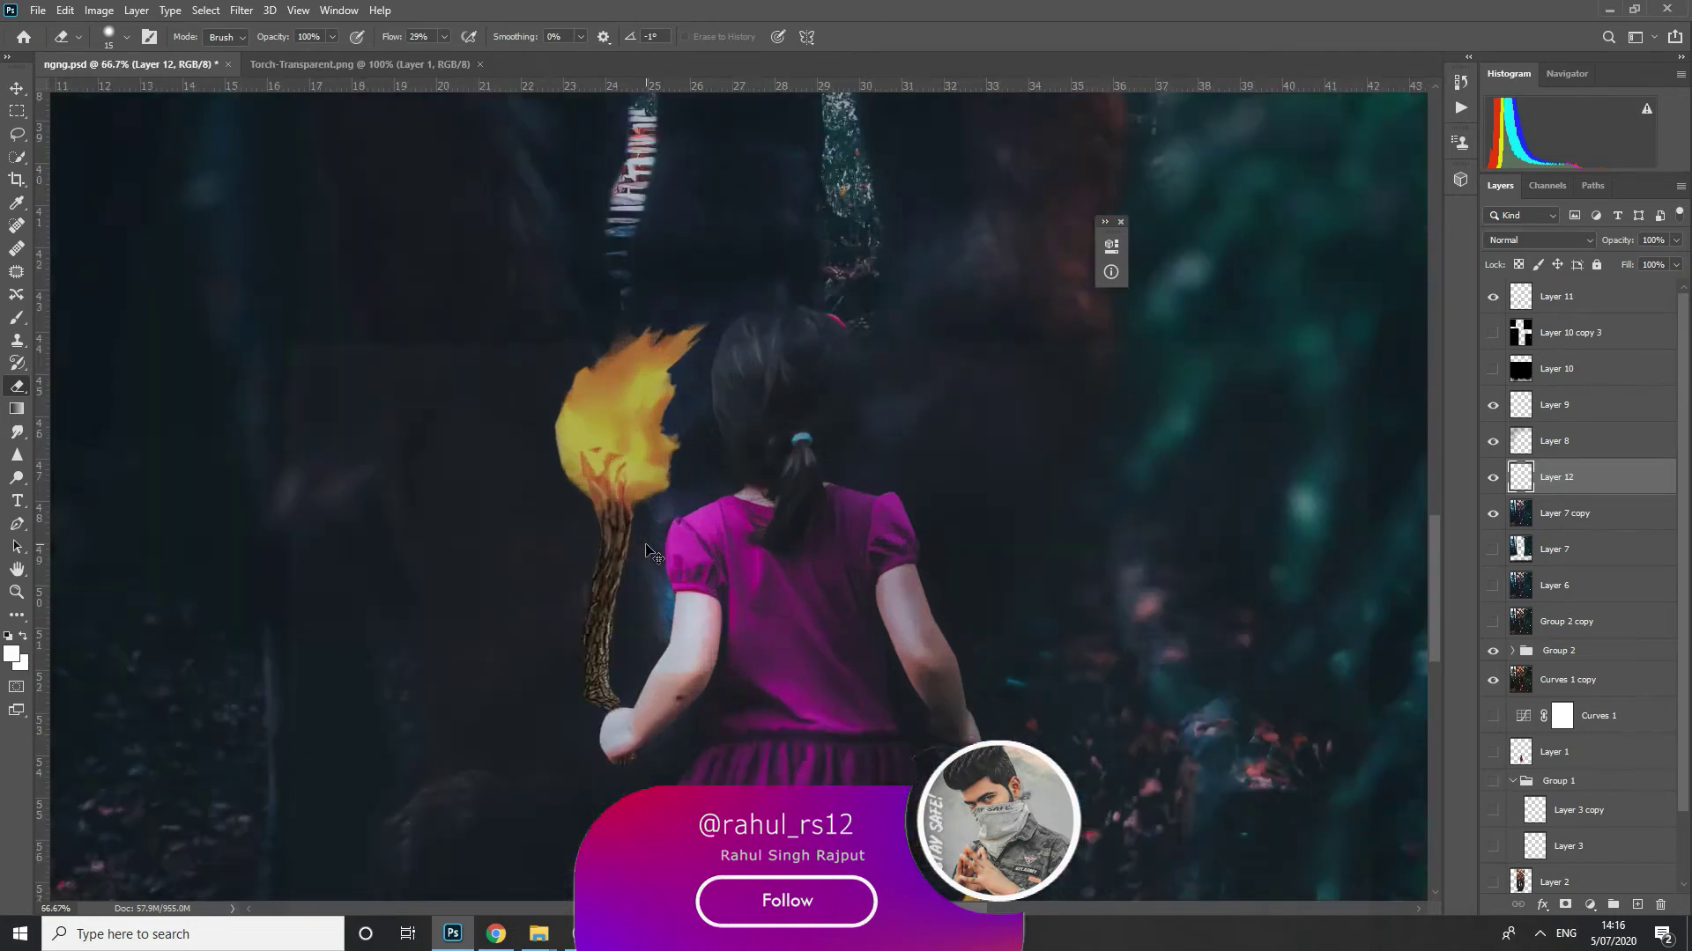
key("ctrl+minus")
key("ctrl+minus")
key("ctrl+minus")
key("ctrl+plus")
key("ctrl+plus")
key("ctrl+plus")
key("ctrl+plus")
left_click_drag(620, 597, 597, 309)
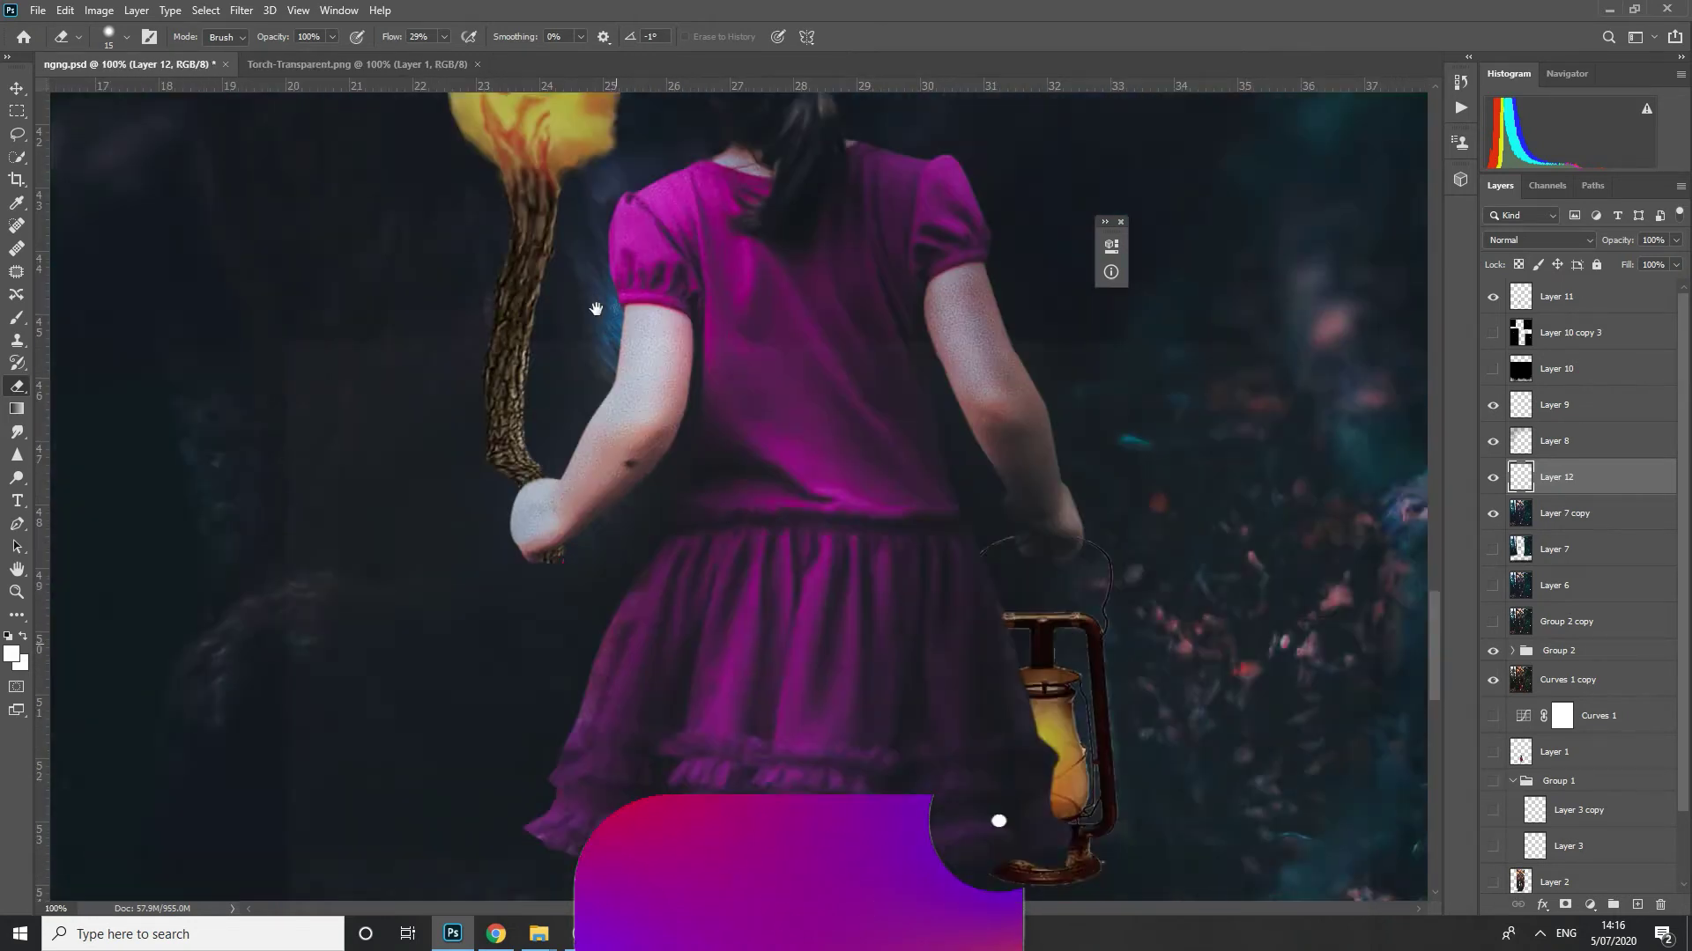
left_click_drag(580, 476, 717, 531)
left_click(718, 530, "ctrl")
key("j")
left_click_drag(616, 604, 652, 657)
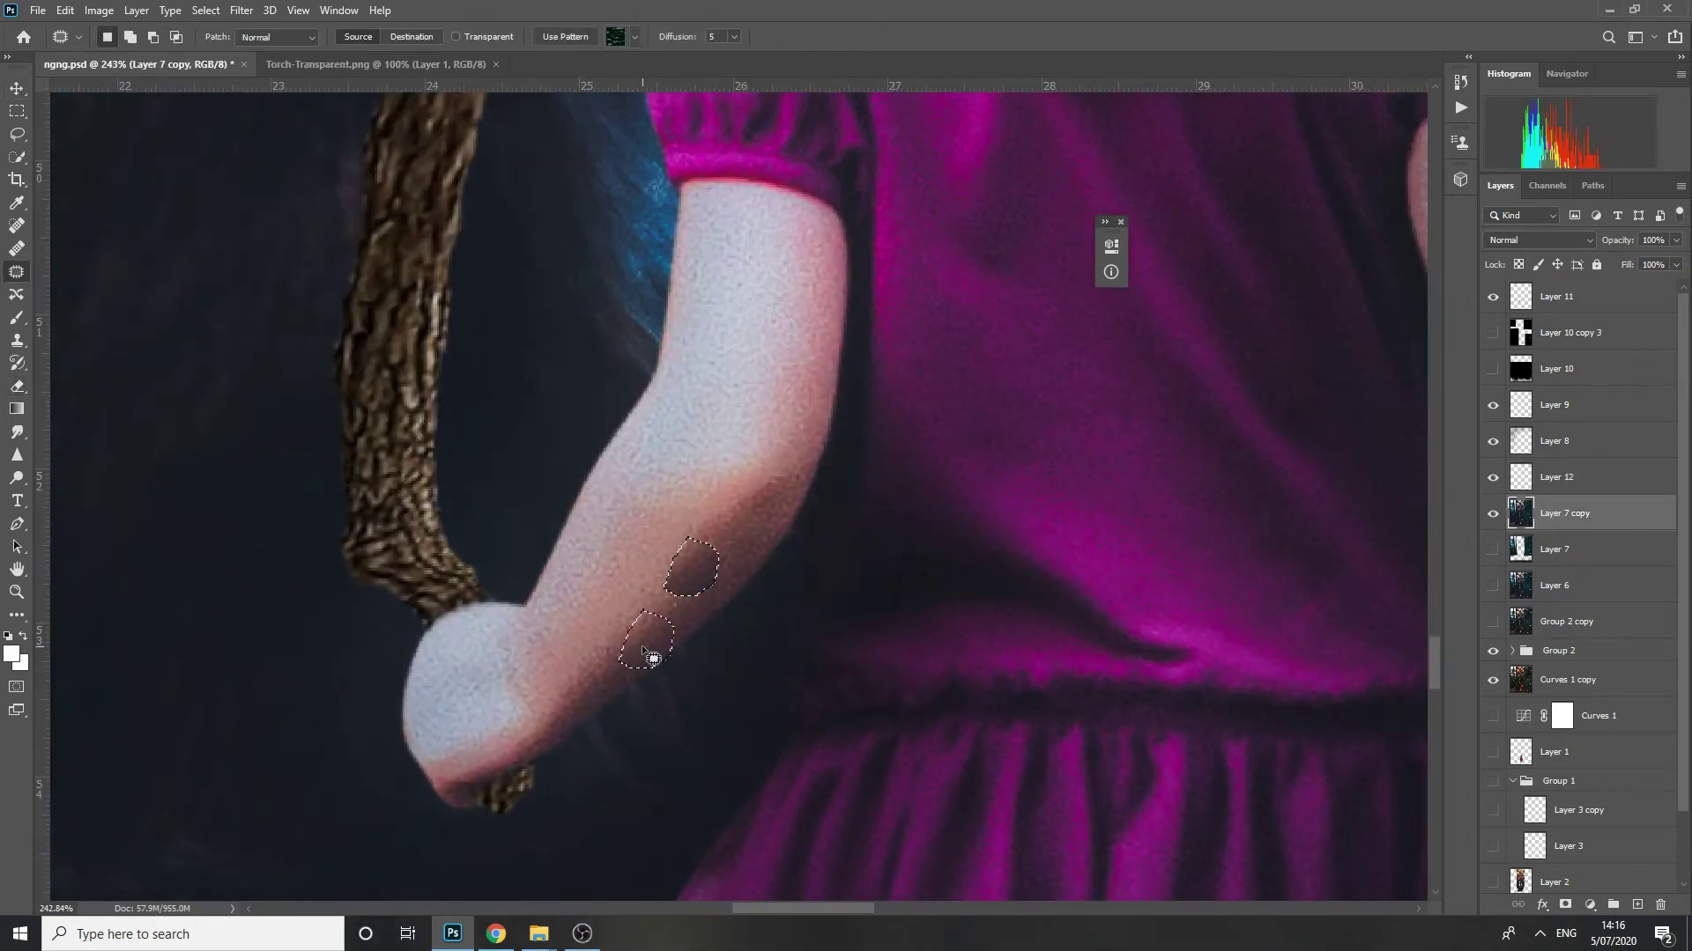
key("ctrl+d")
key("ctrl+s")
- Examine the whole composition from a distance to judge how the torch and lantern sit in the scene
key("ctrl+minus")
key("ctrl+minus")
key("ctrl+minus")
key("ctrl+minus")
key("ctrl+minus")
key("ctrl+minus")
key("ctrl+minus")
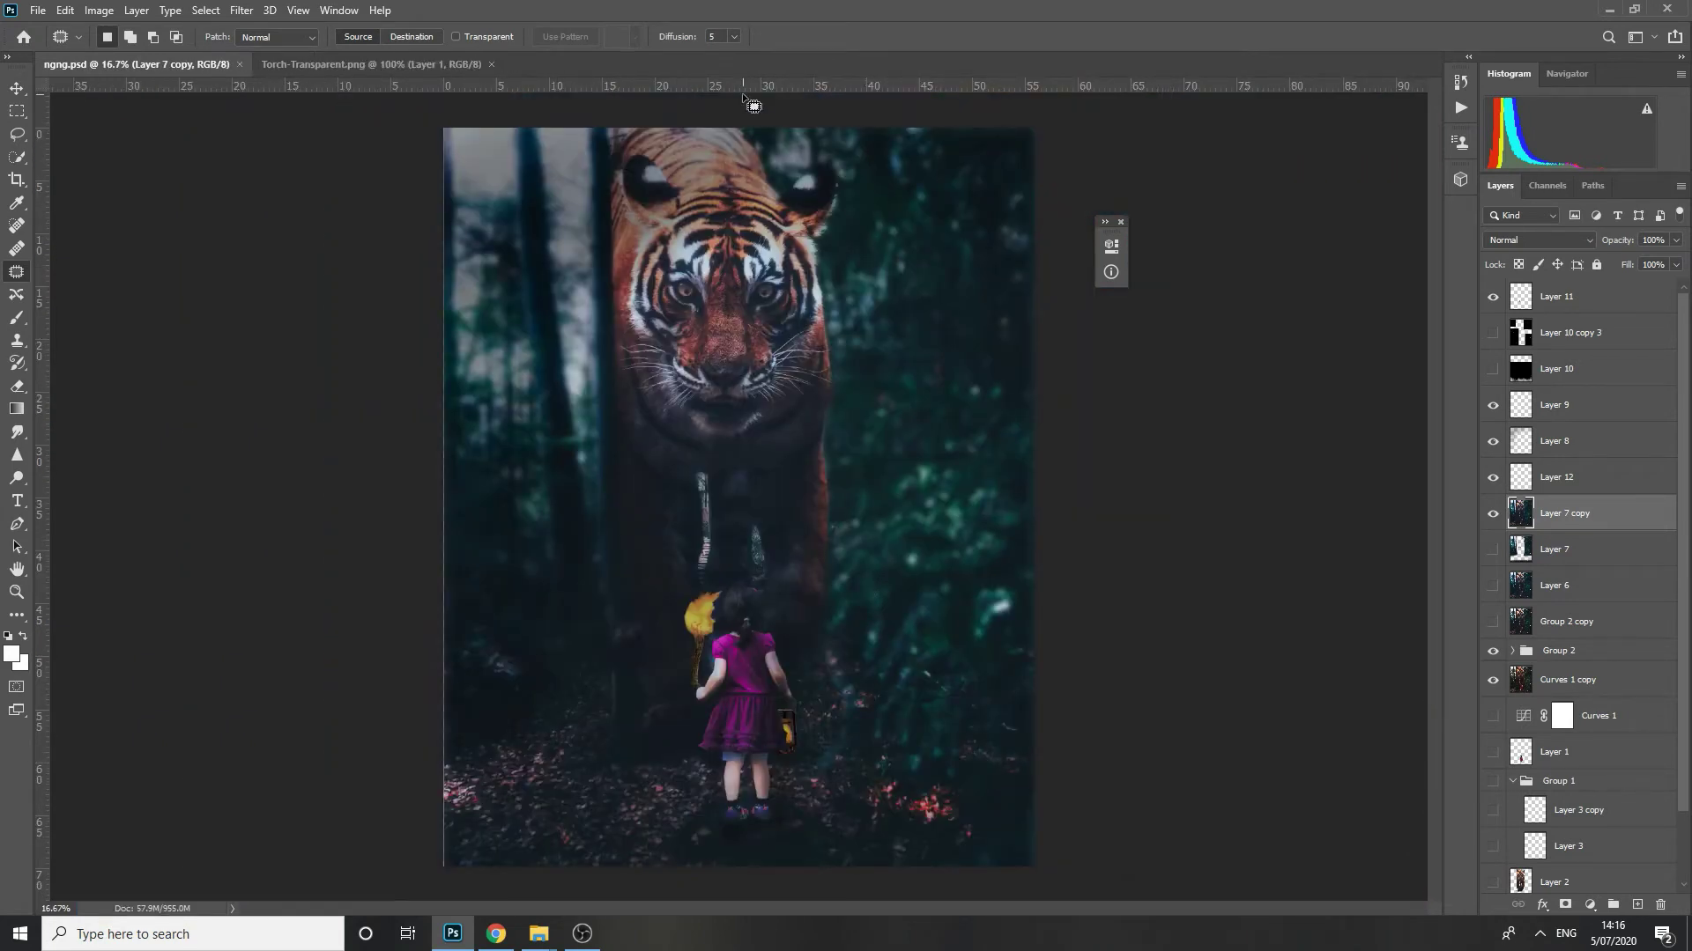
scroll(740, 654, "up", 3)
scroll(740, 654, "down", 4)
left_click(496, 934)
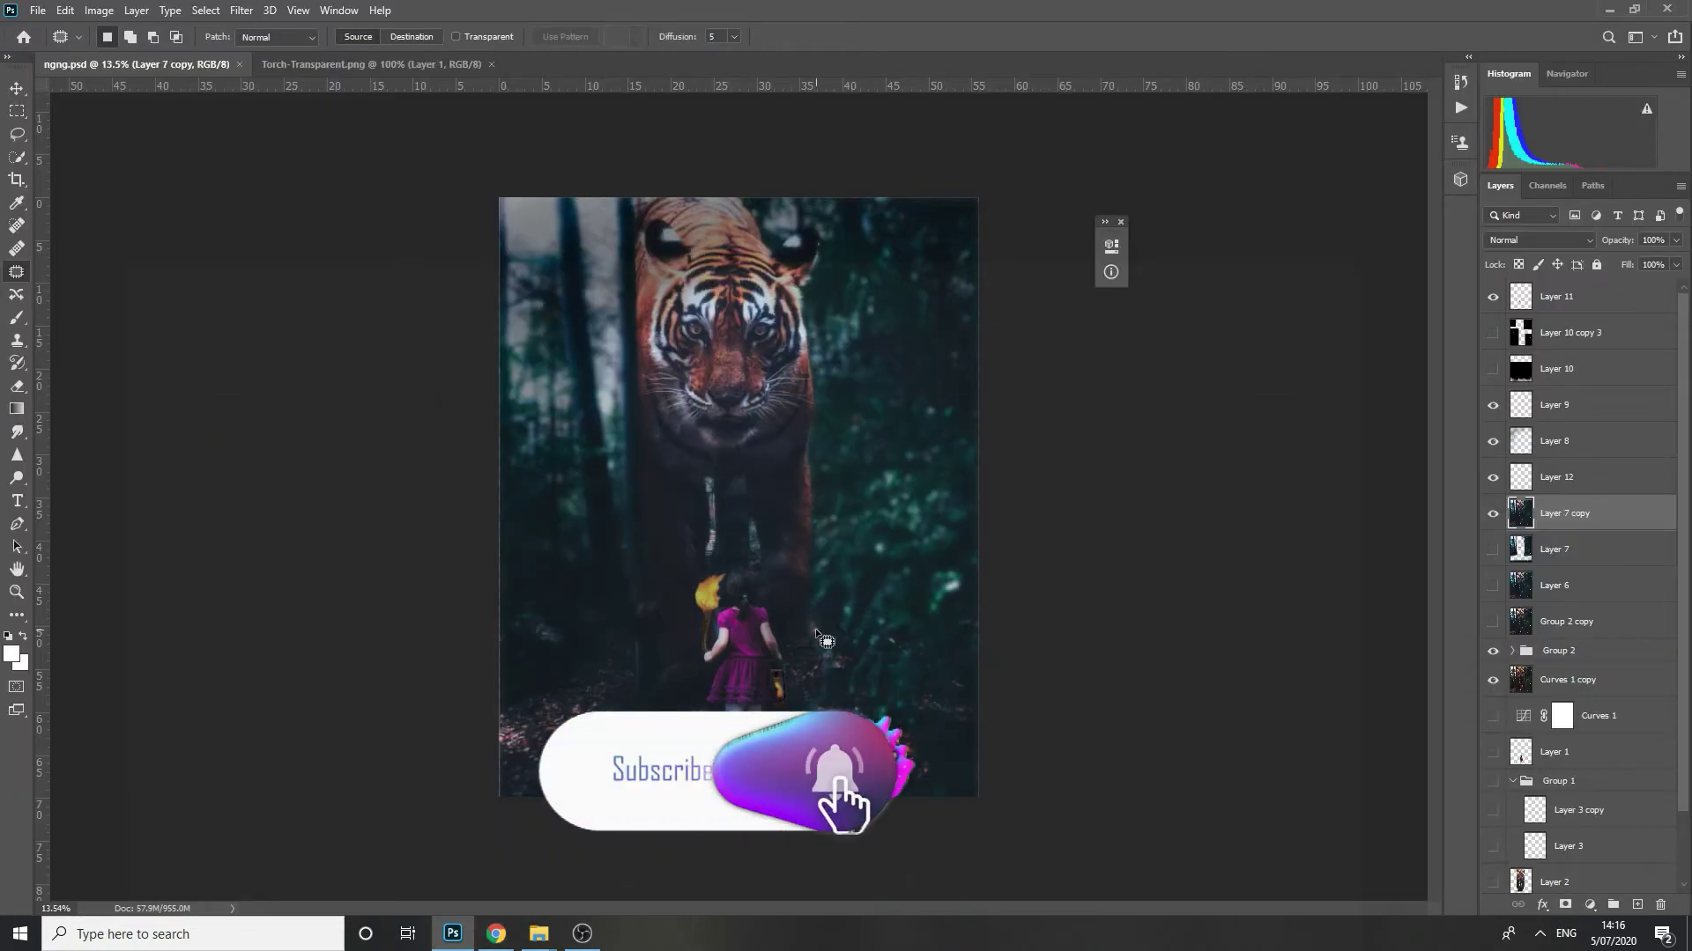
- Add a new layer above Layer 7 copy and set the brush's foreground colour to orange
scroll(755, 596, "up", 6)
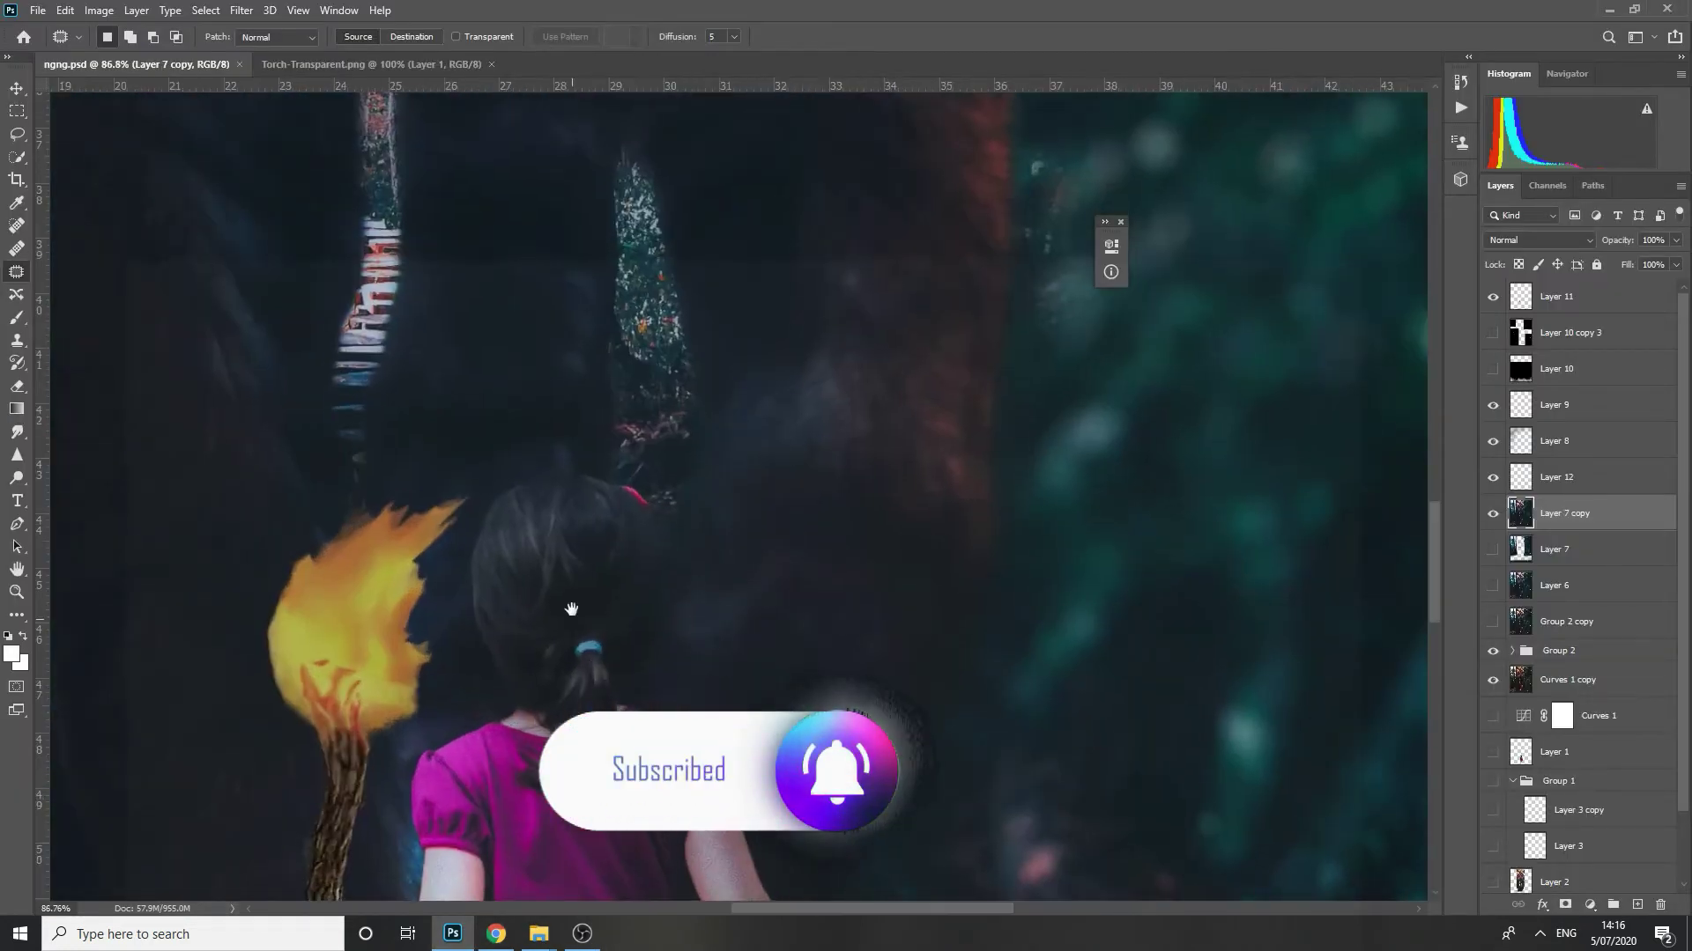
left_click_drag(570, 608, 641, 517)
key("ctrl+shift+n")
key("Return")
key("b")
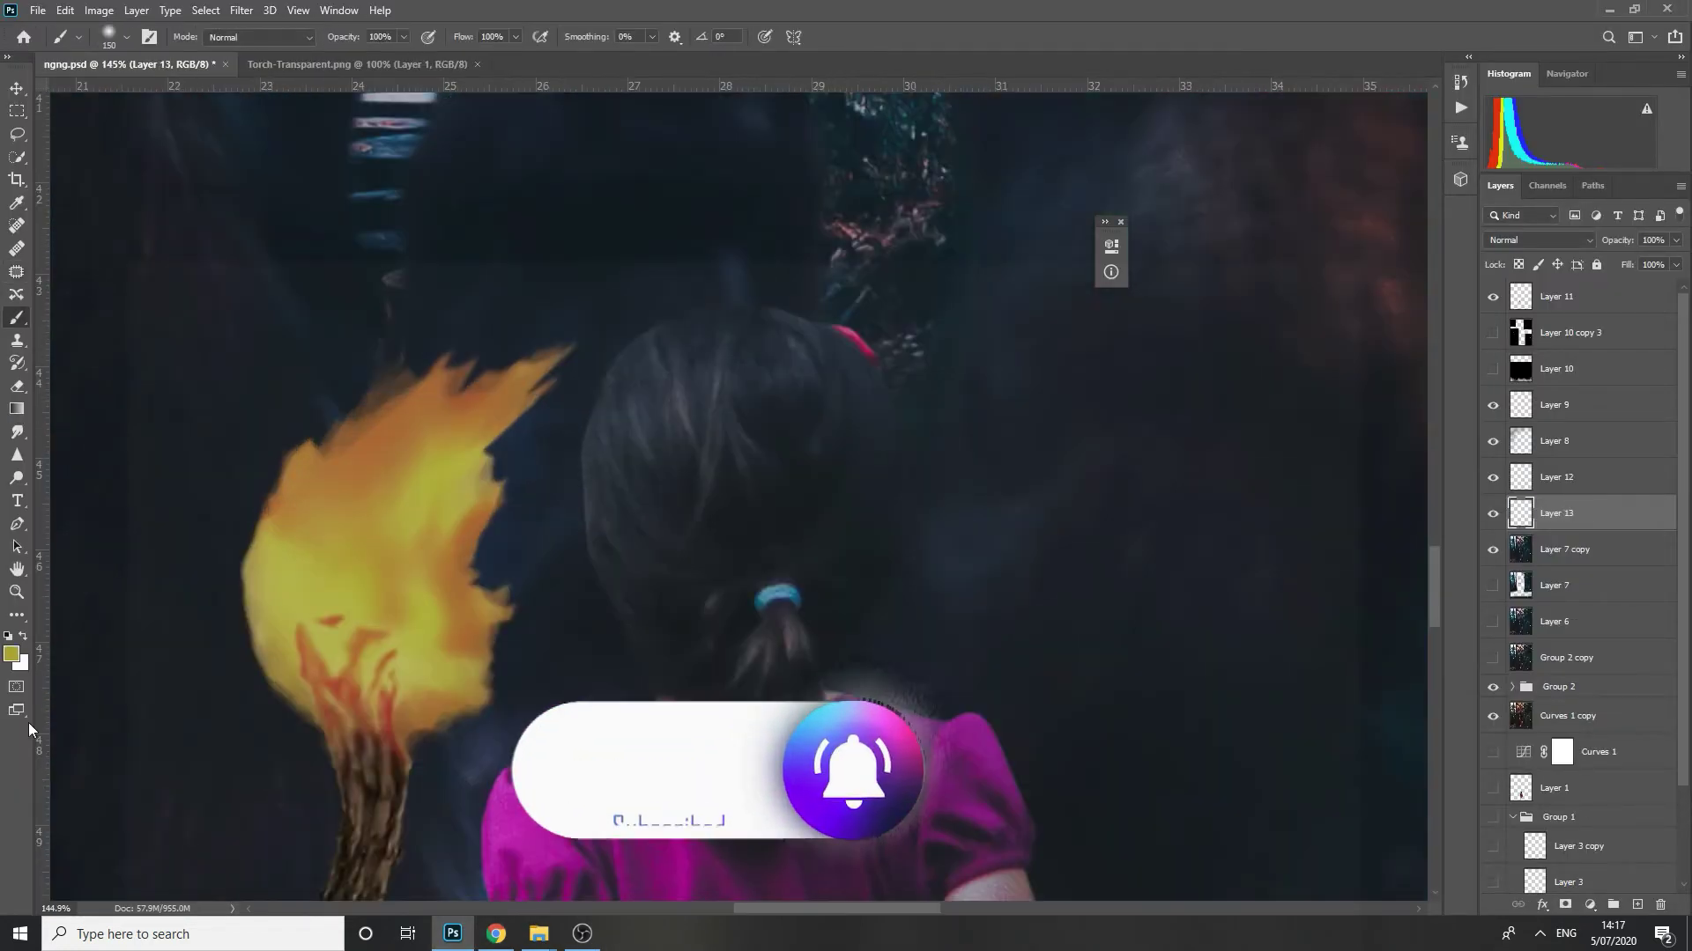
left_click(12, 653)
left_click(1220, 569)
left_click_drag(1242, 738, 1239, 754)
key("Return")
key("b")
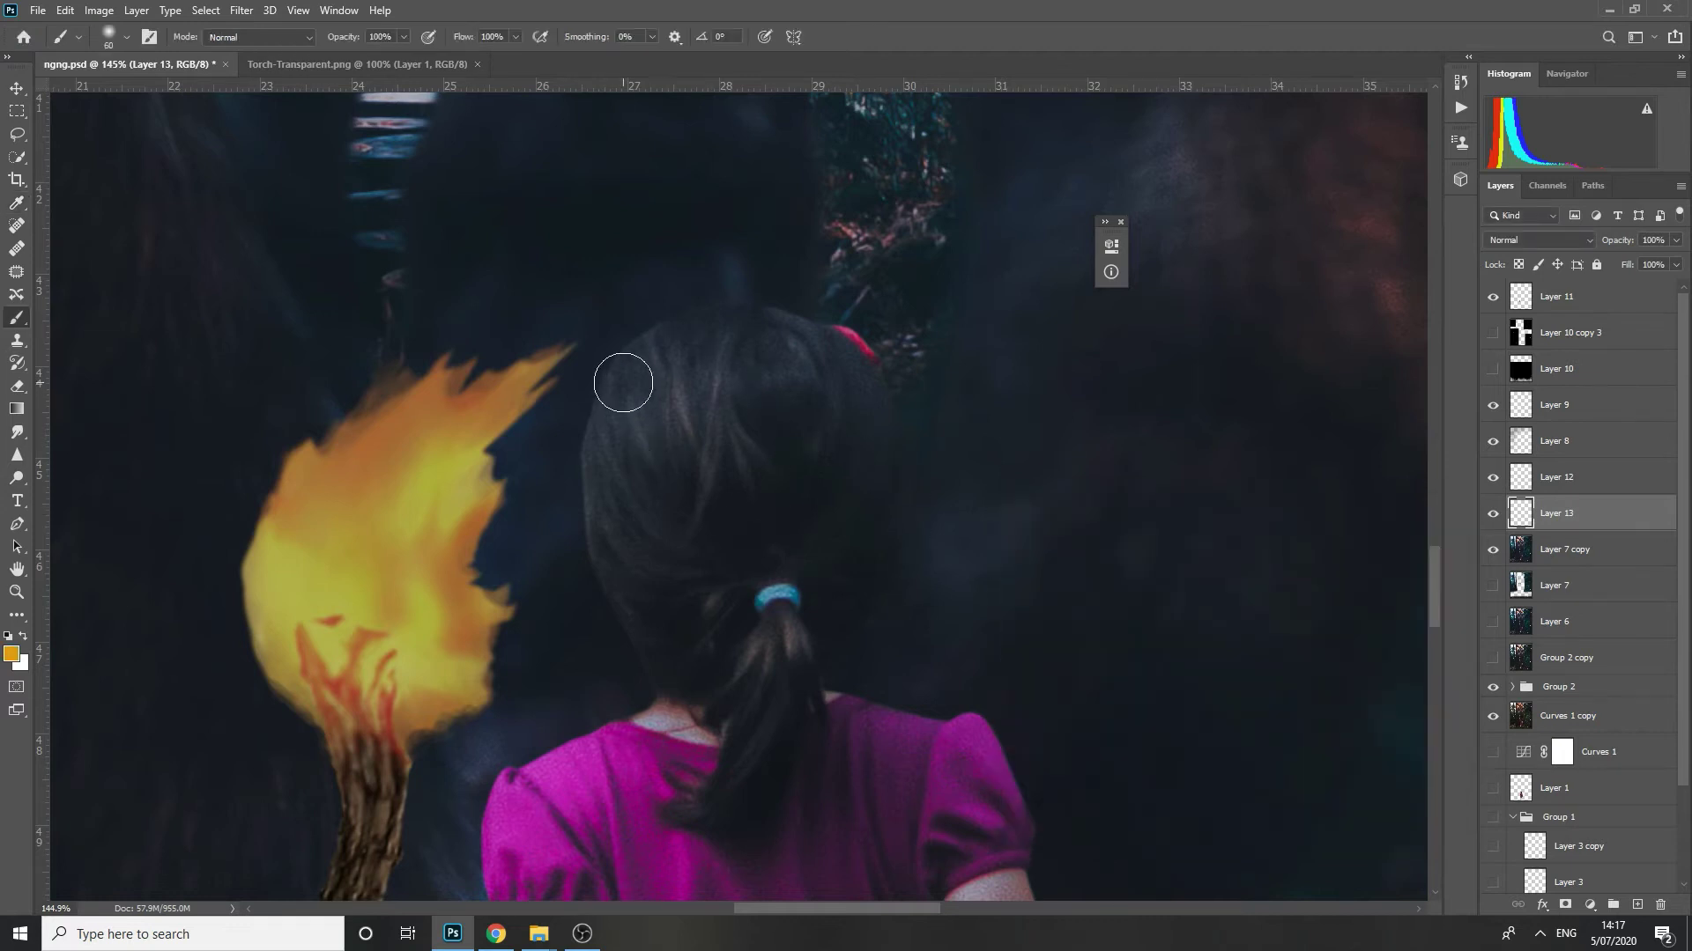
- Paint an orange stroke along the torch side of the girl's hair and blend its layer with Multiply at 45% fill
mouse_move(599, 415)
left_mouse_down()
mouse_move(608, 574)
mouse_move(671, 703)
left_mouse_up()
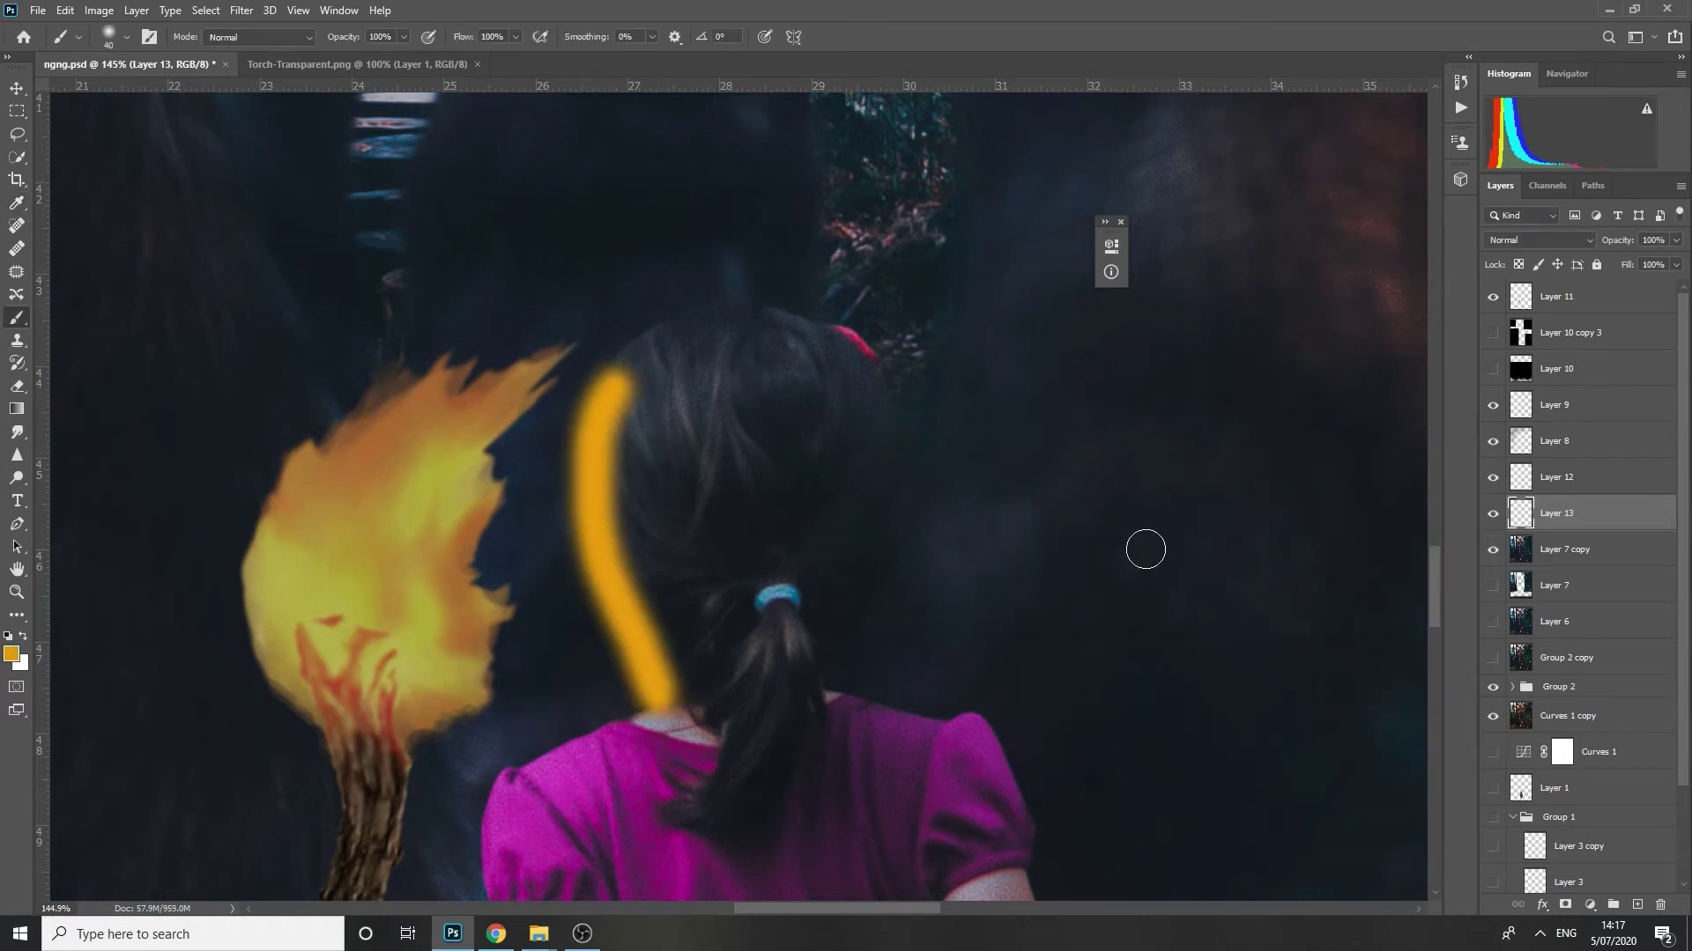
scroll(1546, 239, "down", 3)
key("ctrl+0")
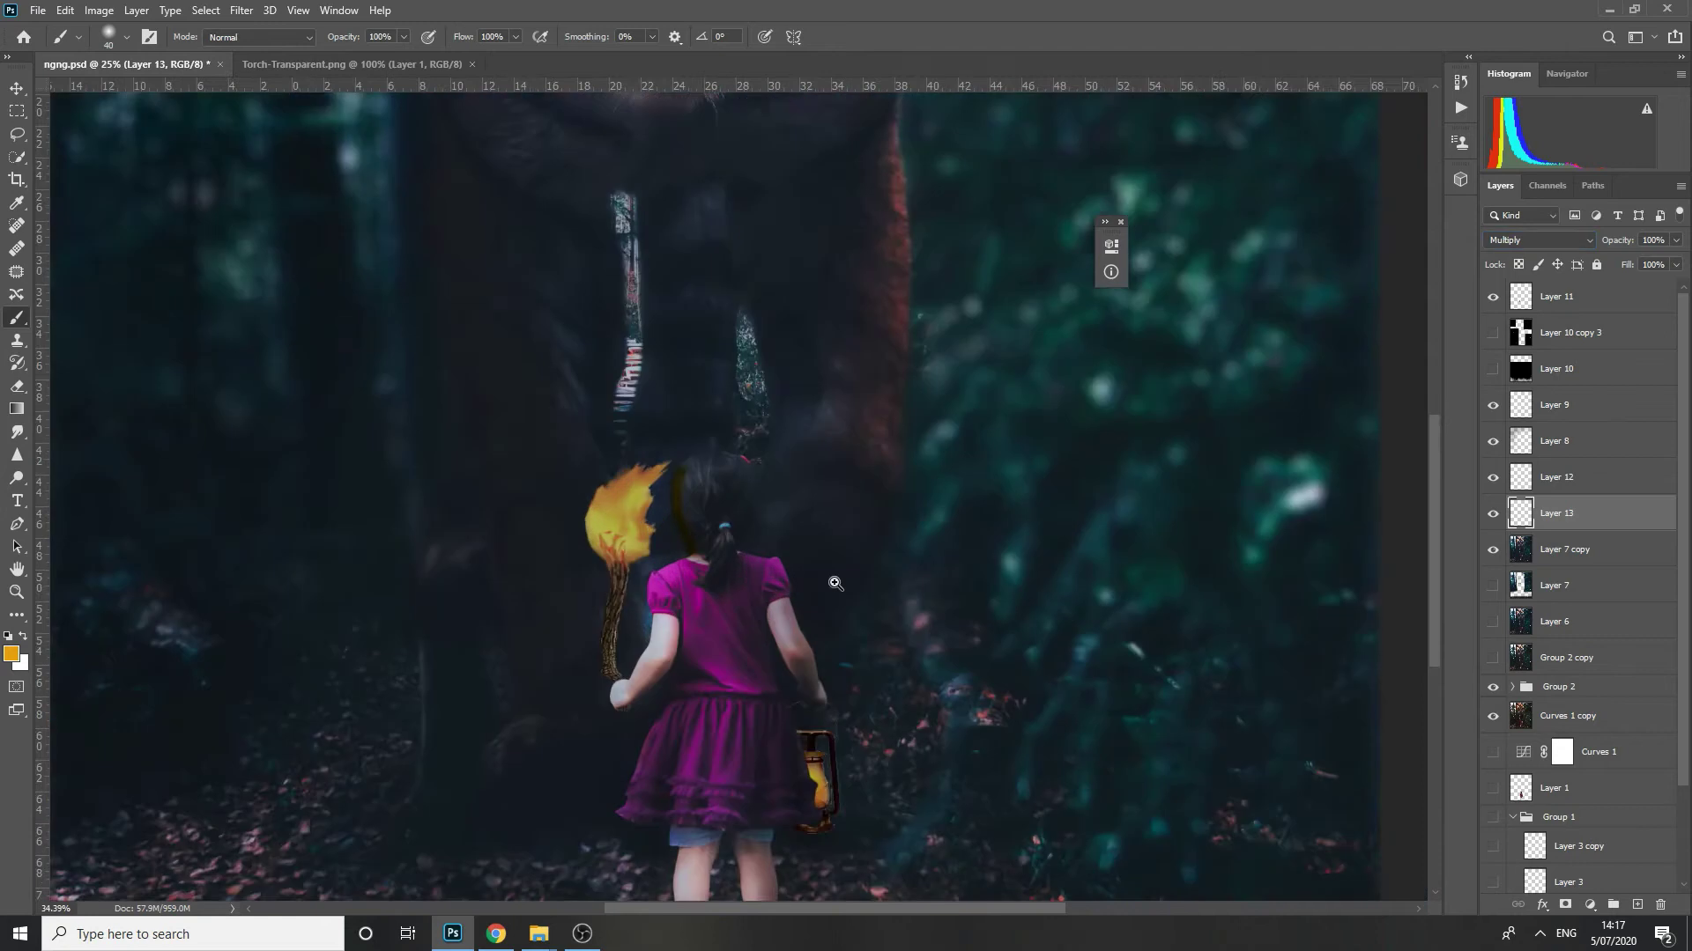
left_click(1551, 239)
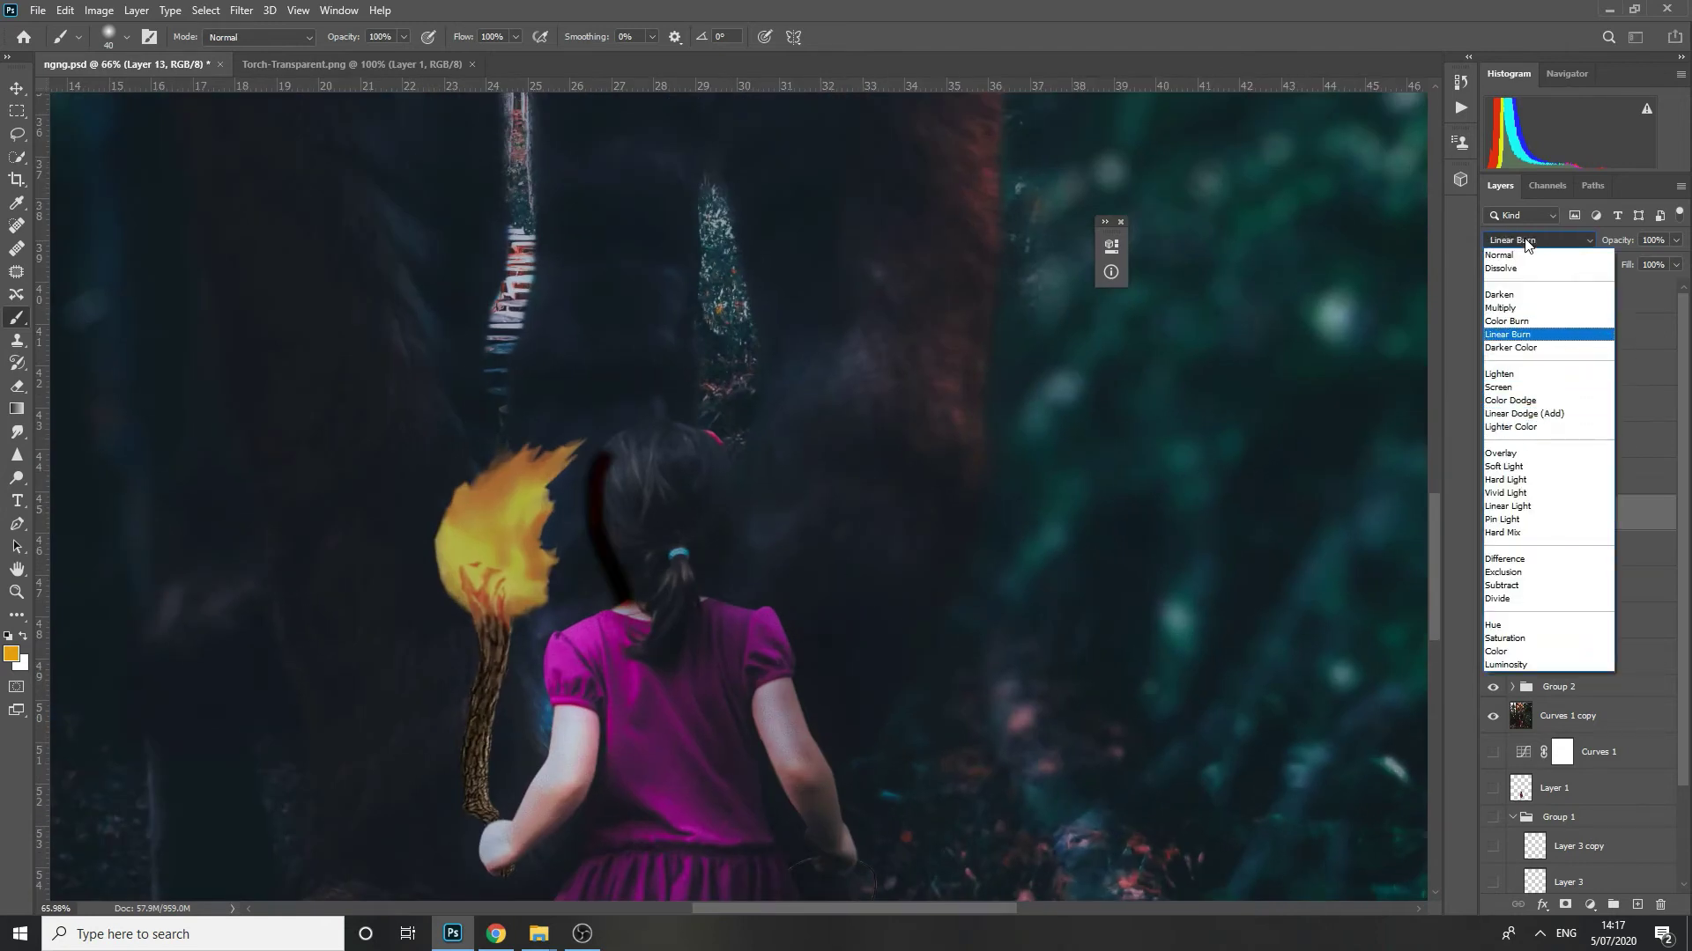
left_click(1553, 309)
left_click(1675, 265)
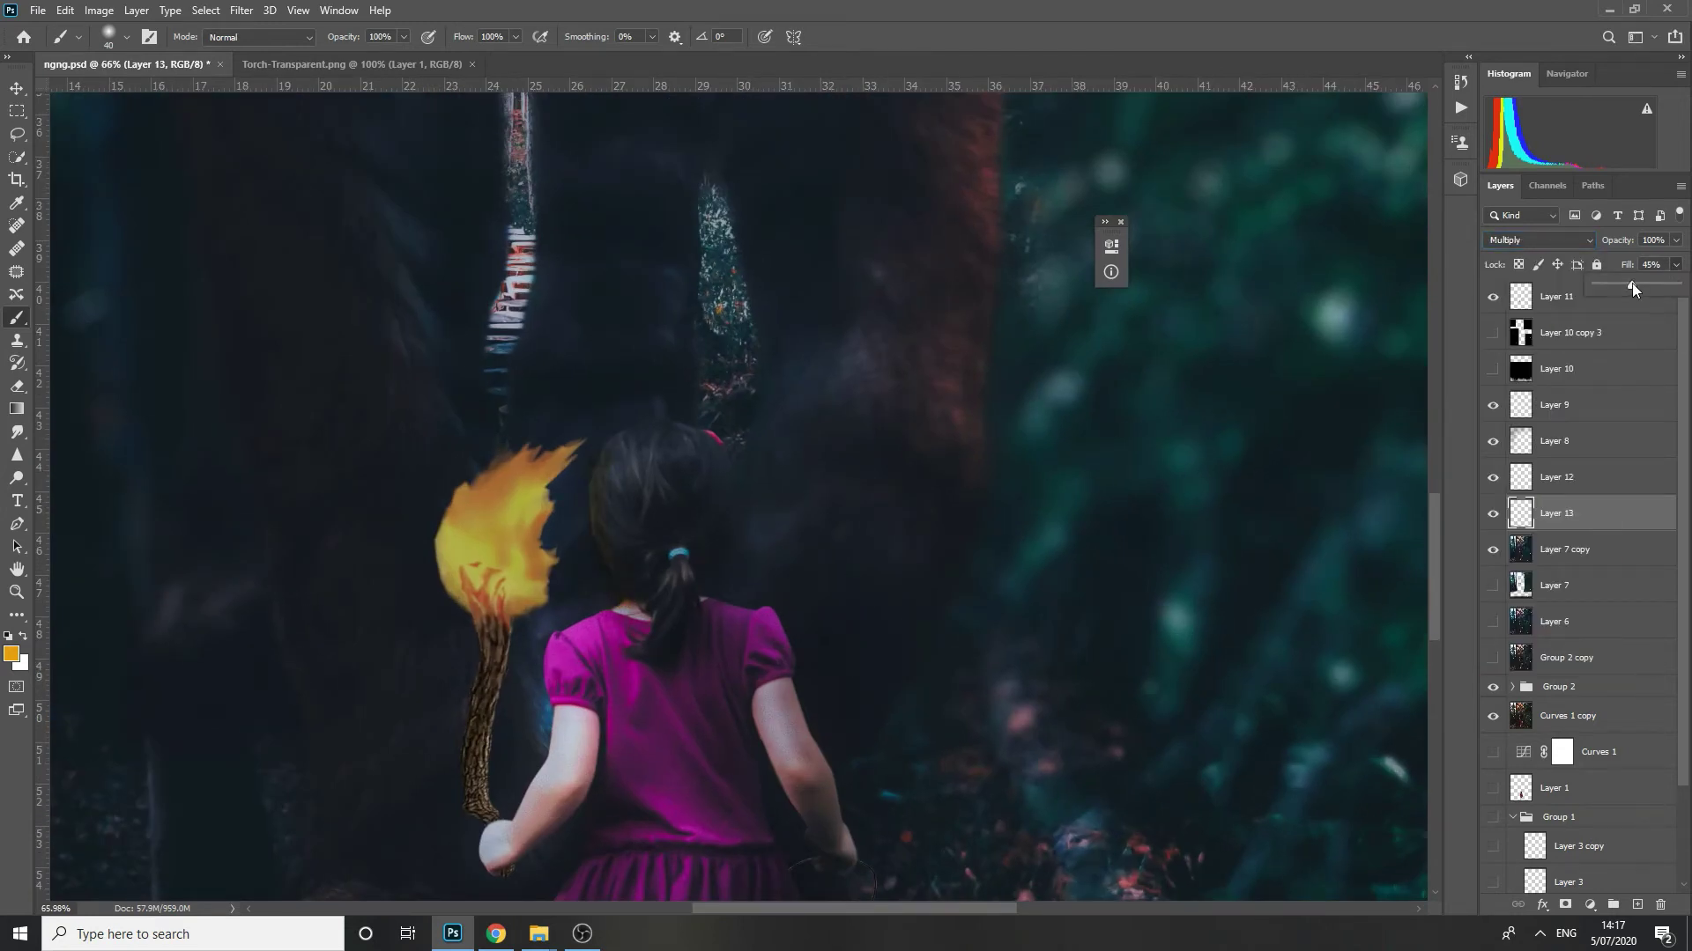
- Extend the orange tint over the torch side and crown of the girl's hair, undoing stray brush and eraser strokes
key("e")
scroll(636, 473, "up", 3)
key("b")
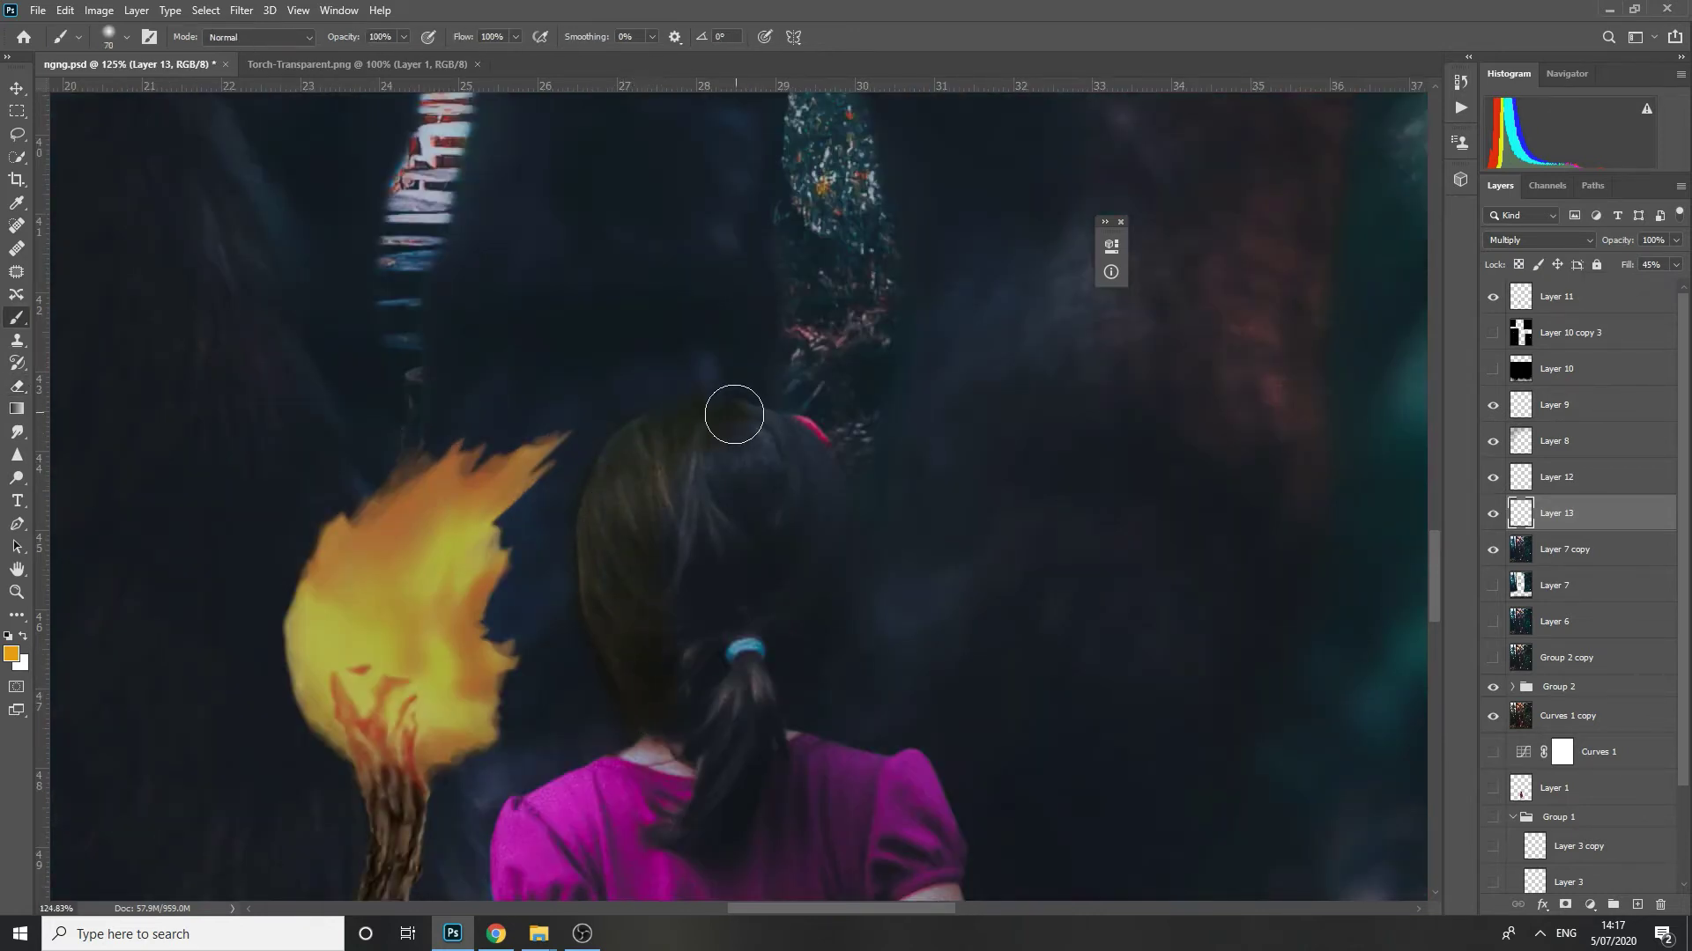
key("e")
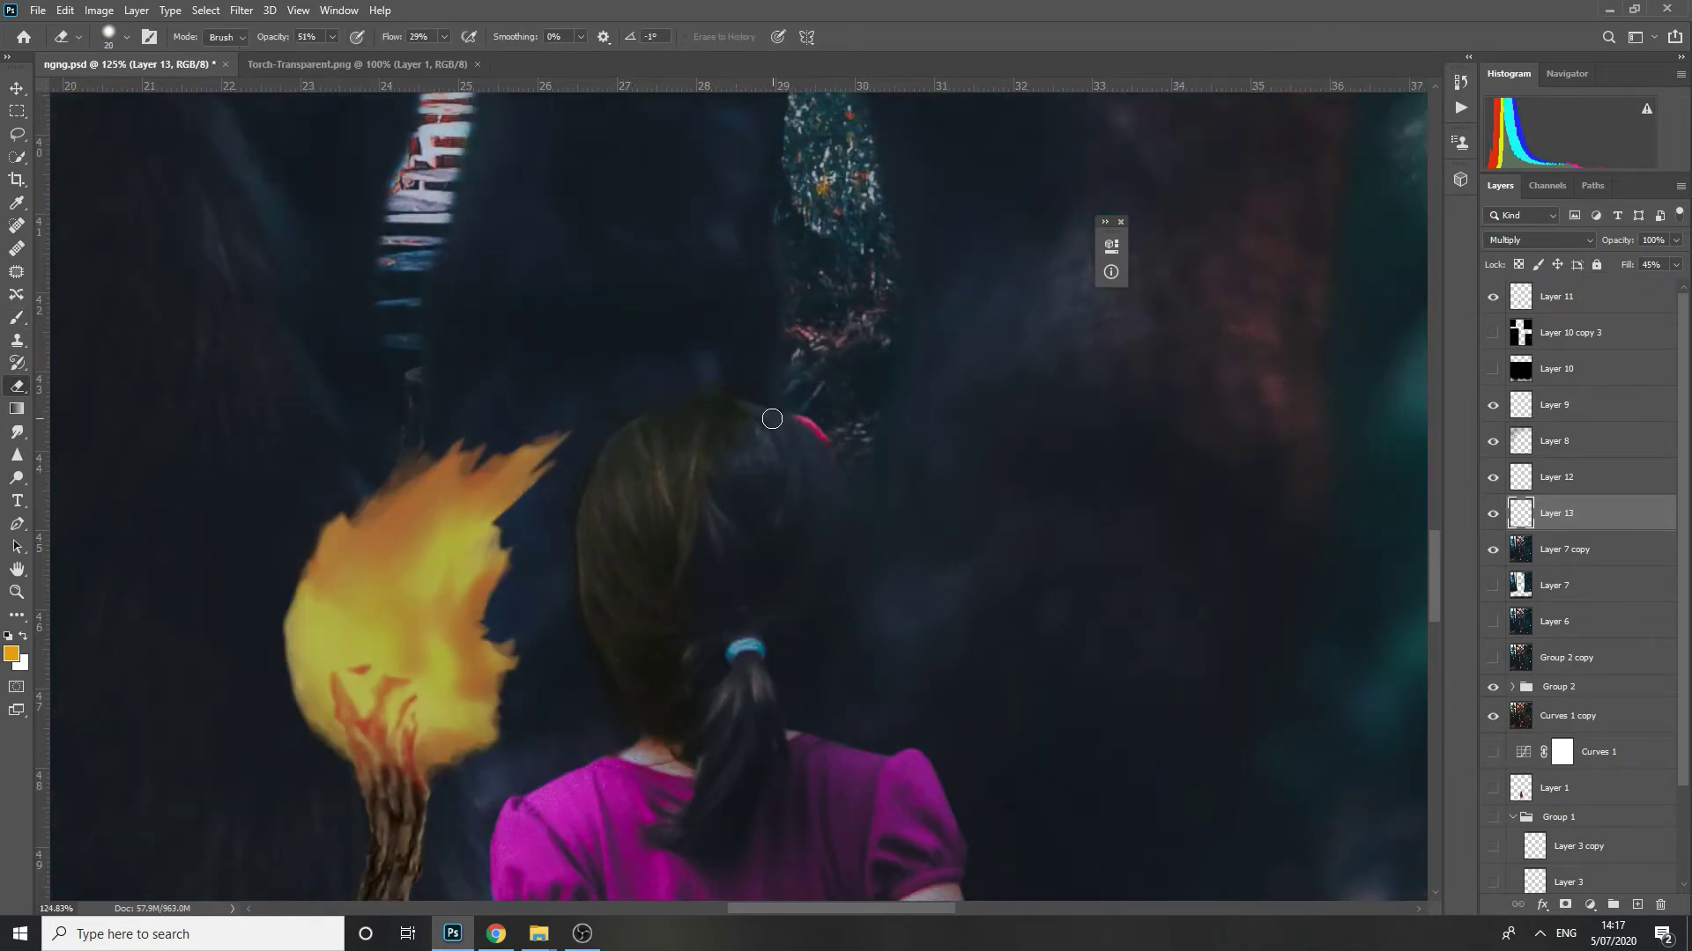
key("ctrl+z")
key("b")
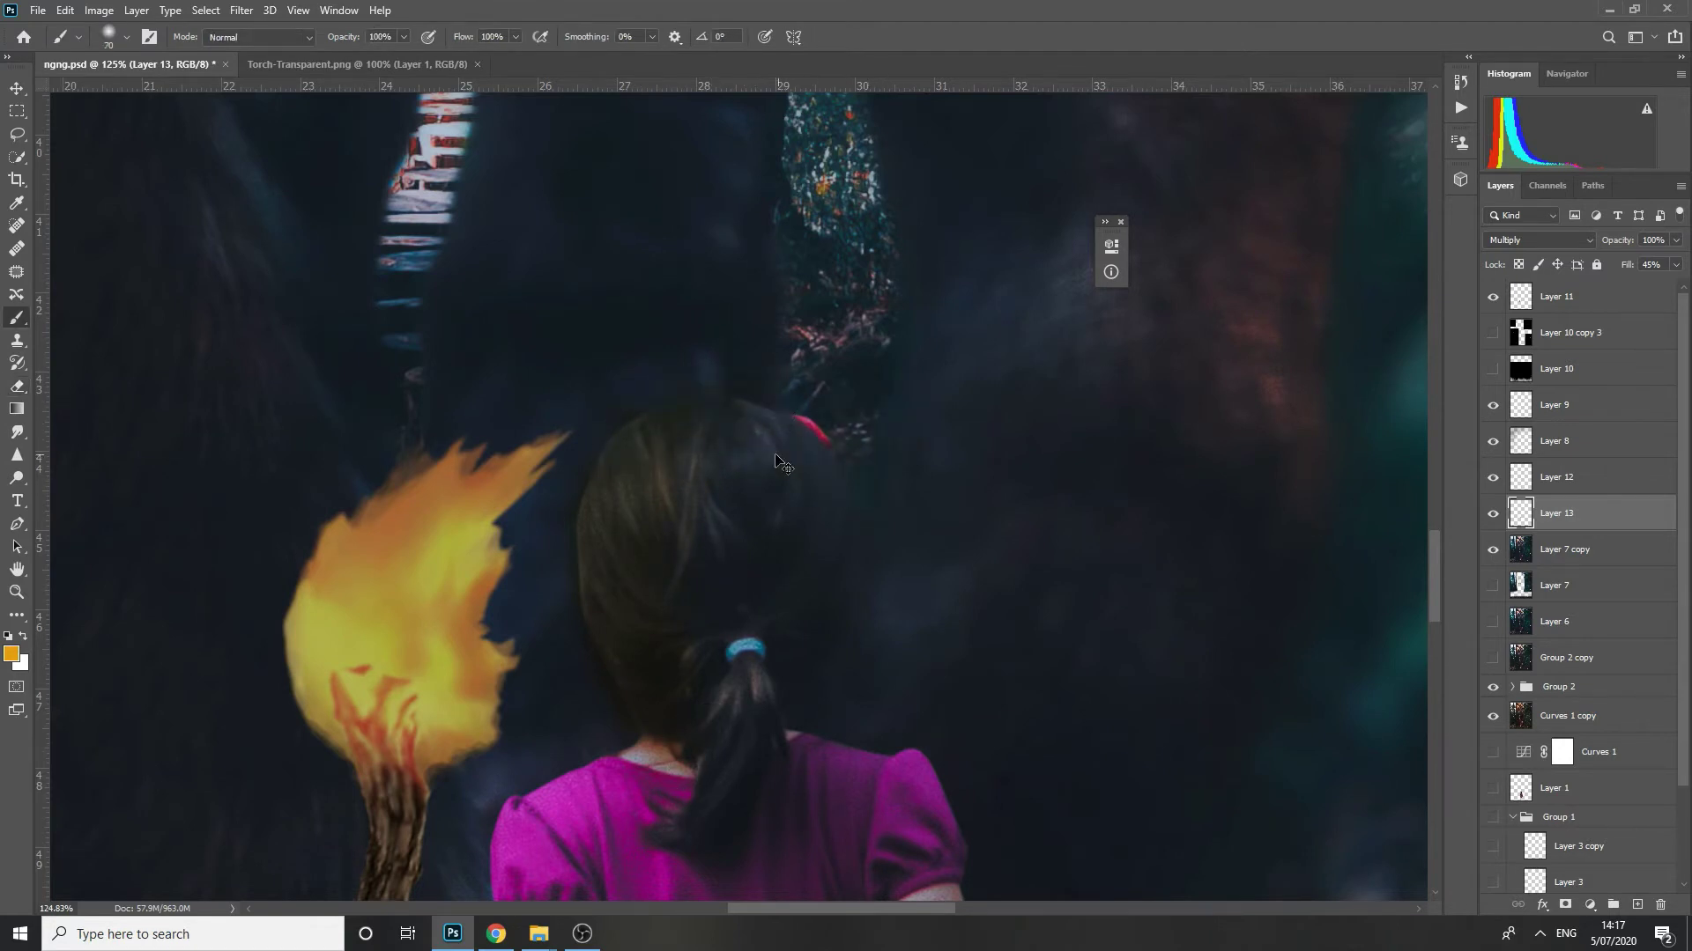
left_click(859, 438)
key("ctrl+d")
key("ctrl+e")
key("e")
key("ctrl+z")
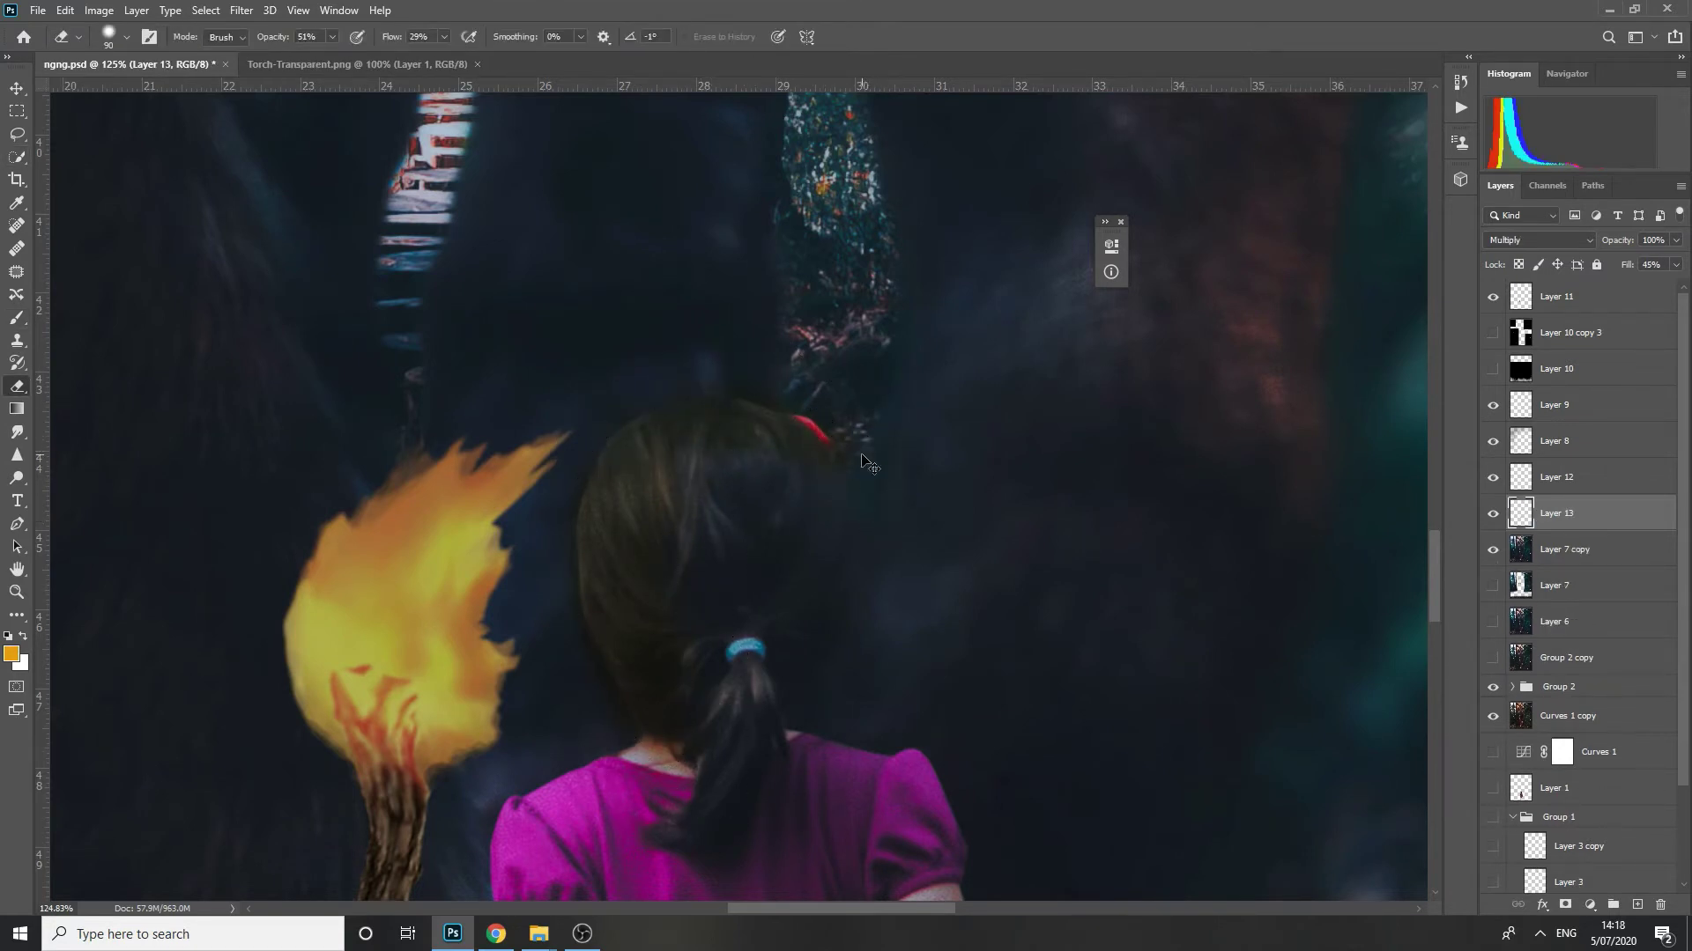
- Tint the girl's left shoulder, sleeve and arm orange using the brush at 24% flow
key("ctrl+minus")
key("ctrl+minus")
key("ctrl+minus")
key("ctrl+minus")
mouse_move(725, 508)
left_mouse_down()
mouse_move(804, 491)
mouse_move(726, 448)
left_mouse_up()
key("b")
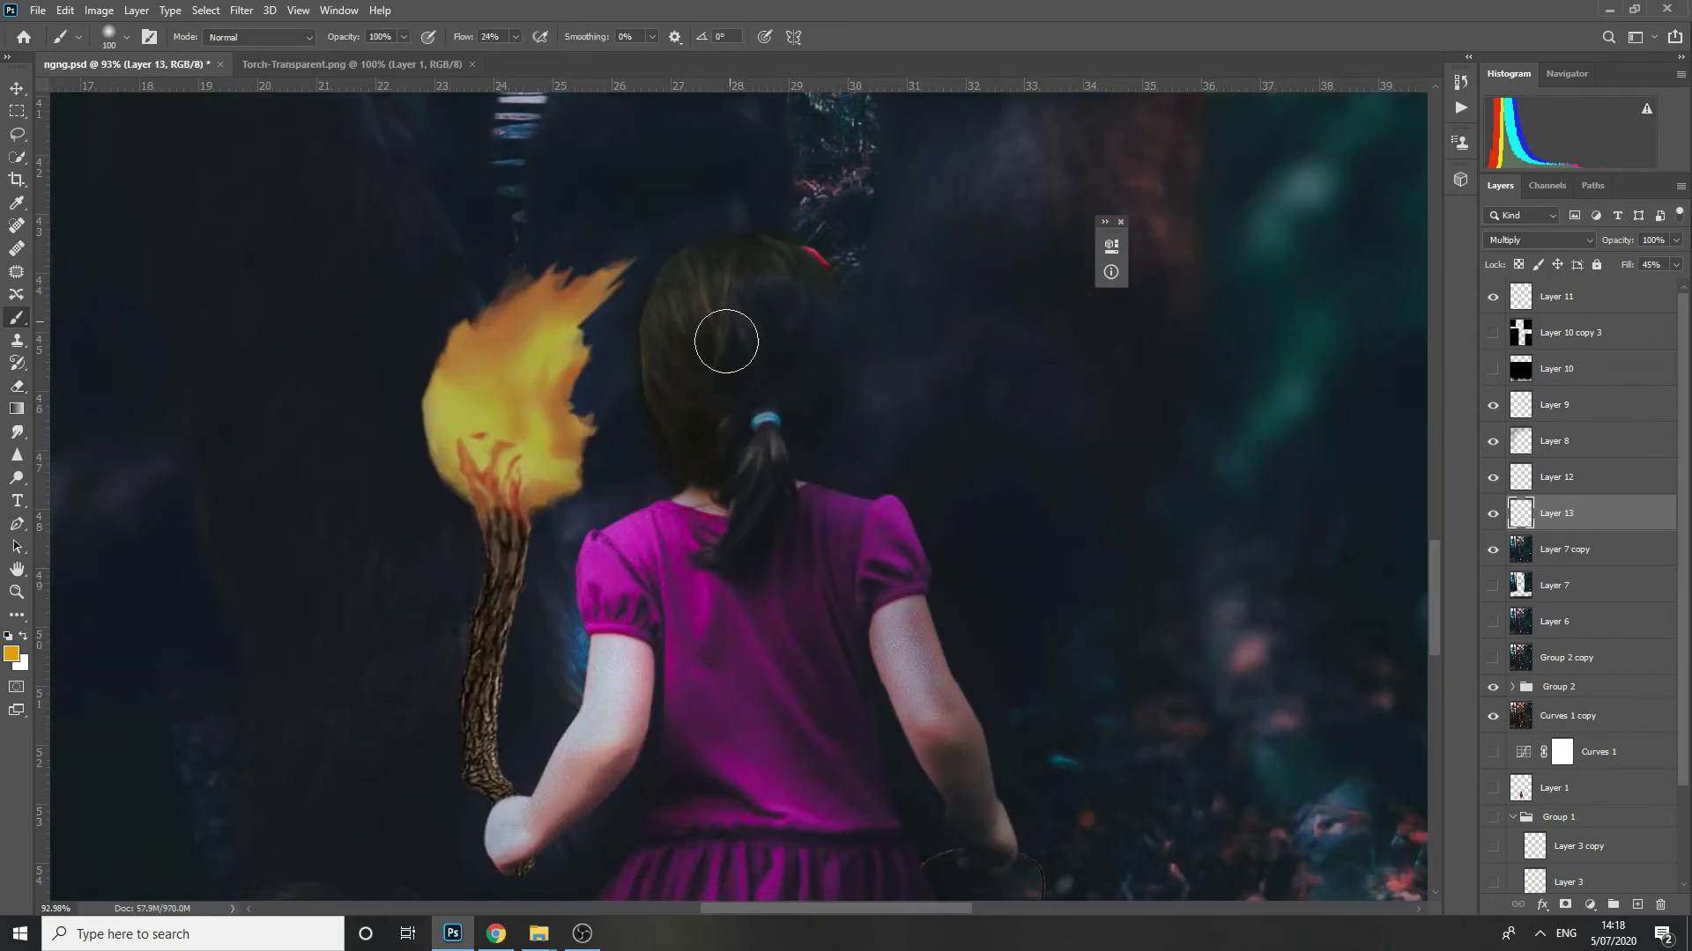
left_click_drag(602, 577, 659, 396)
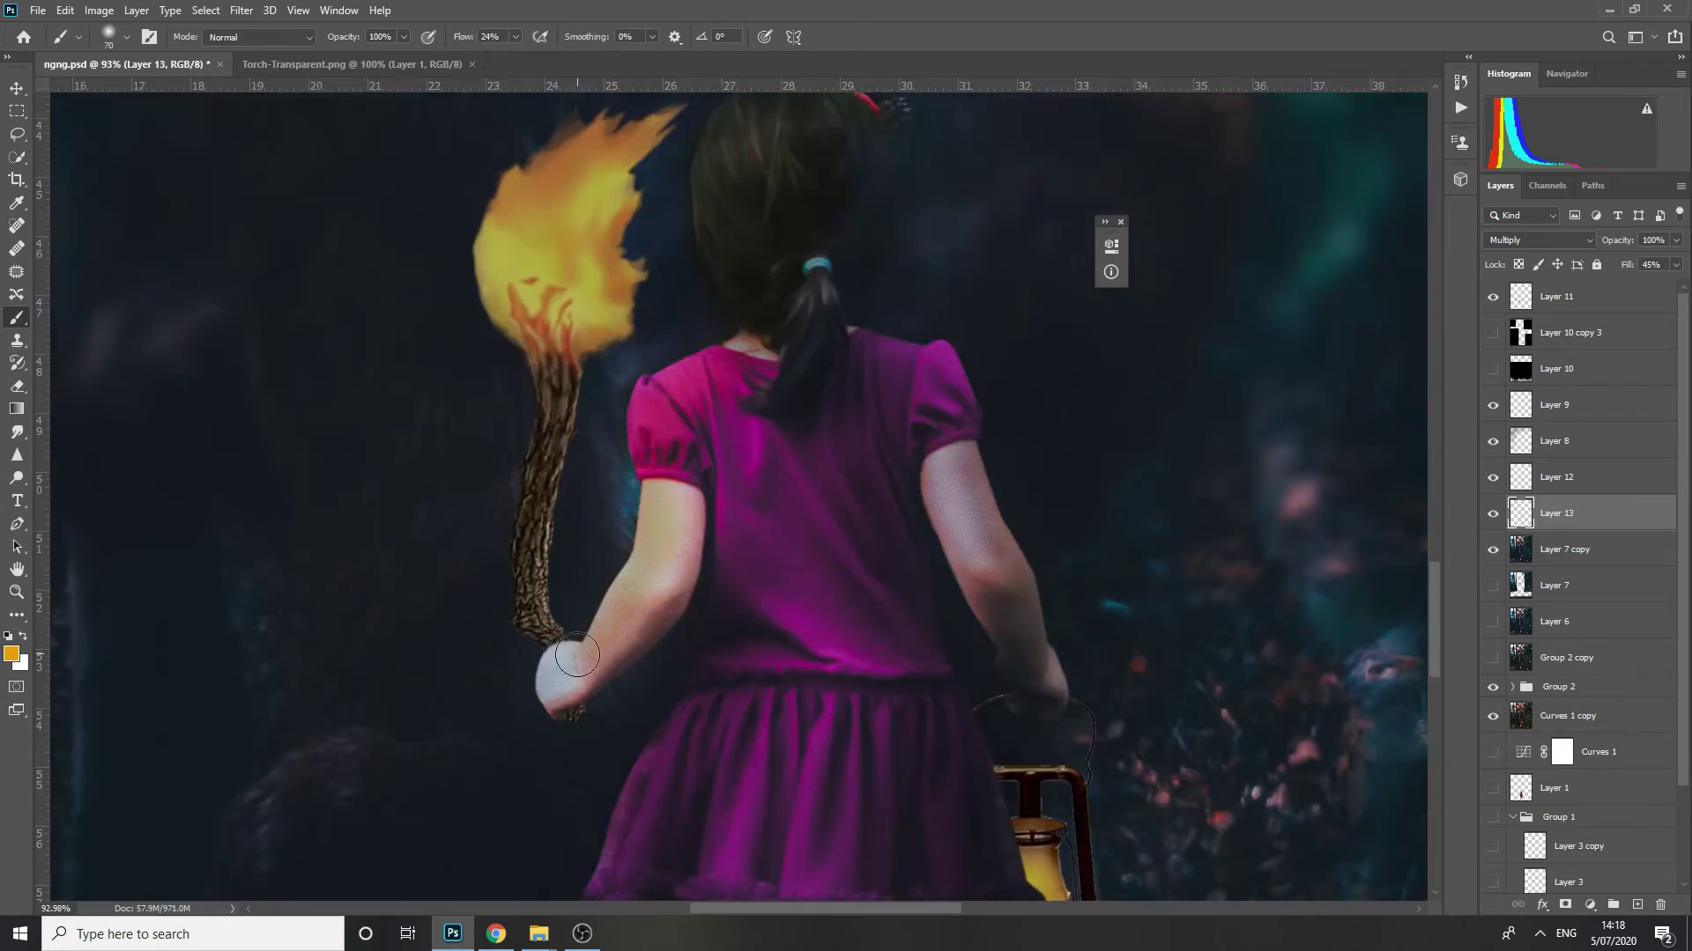
- Add a new layer above Layer 13 and paint a soft orange glow over the lantern
left_click_drag(985, 553, 854, 309)
left_click_drag(856, 679, 773, 346)
key("ctrl+shift+alt+n")
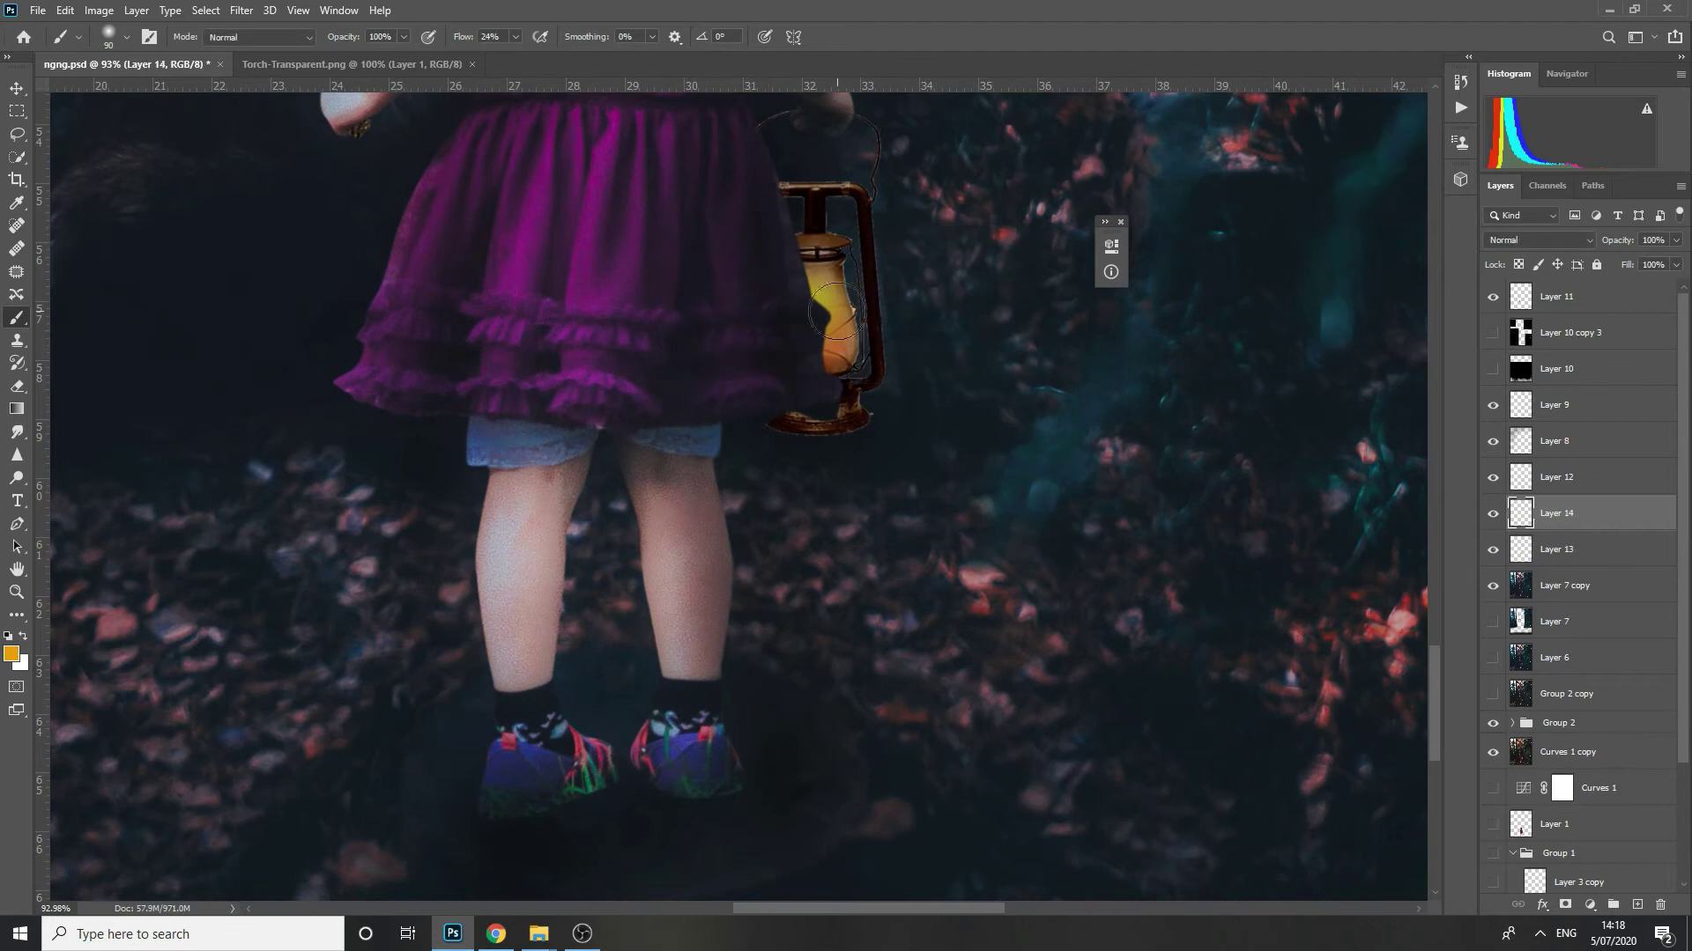
key("]")
left_click(823, 318)
left_click(823, 317)
left_click(824, 316)
- Erase the lantern glow where it spills onto the skirt, touch up its edges and save the document
key("e")
mouse_move(748, 326)
left_mouse_down()
mouse_move(801, 394)
mouse_move(755, 303)
left_mouse_up()
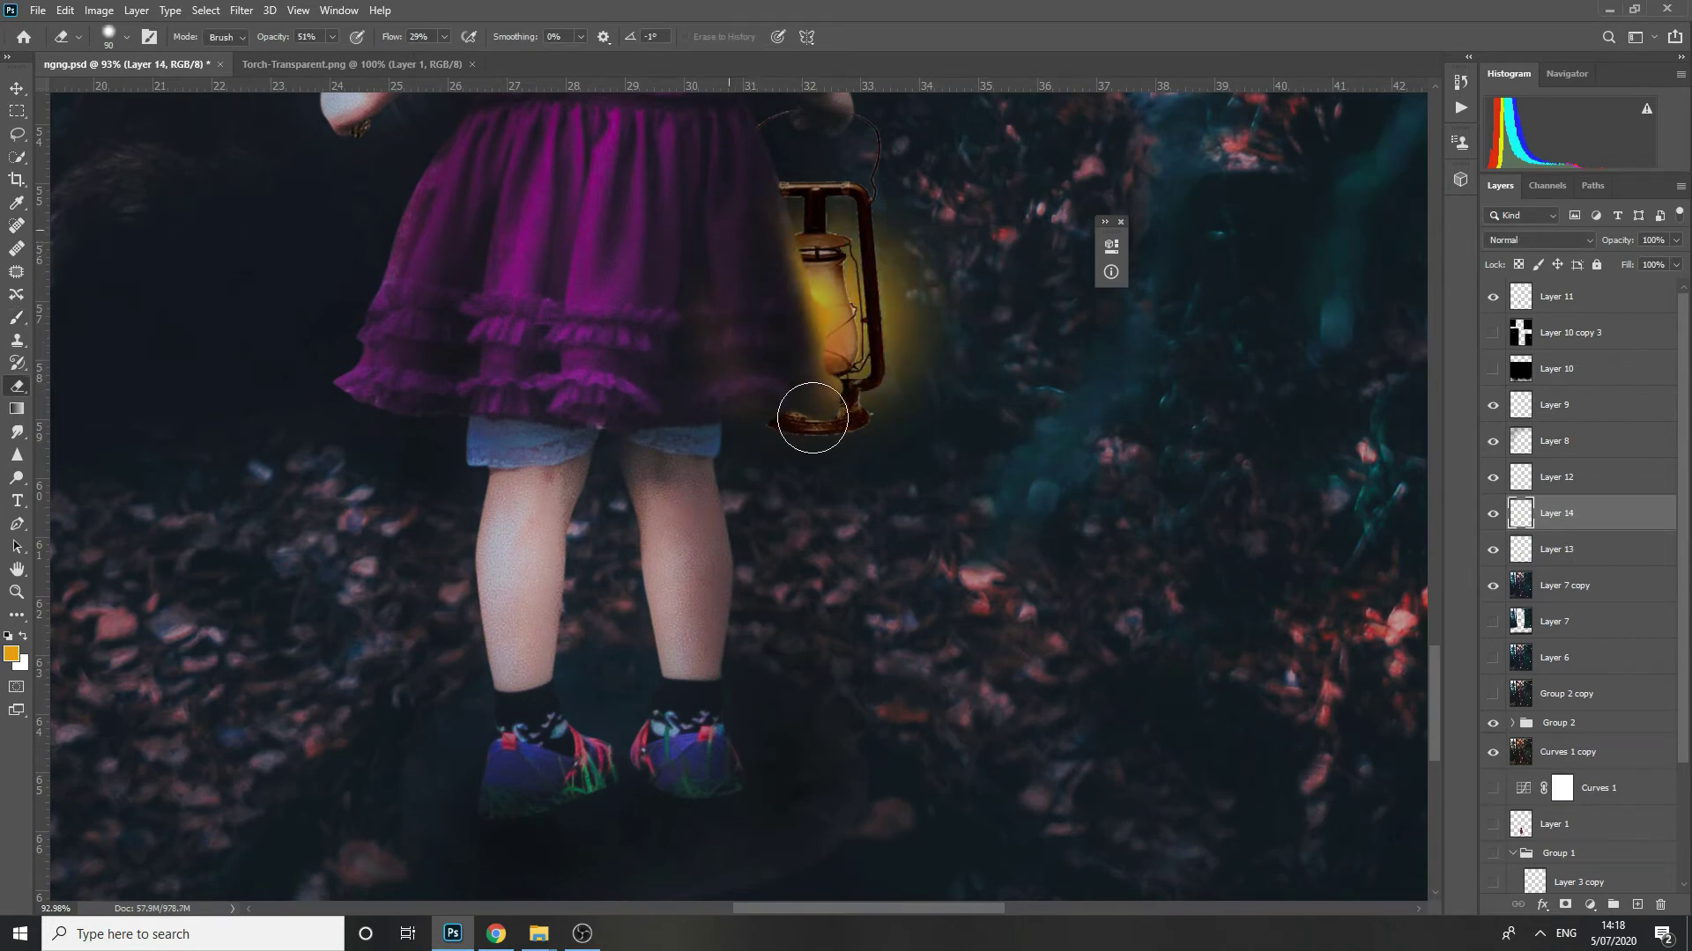
scroll(808, 382, "down", 5)
scroll(838, 366, "up", 5)
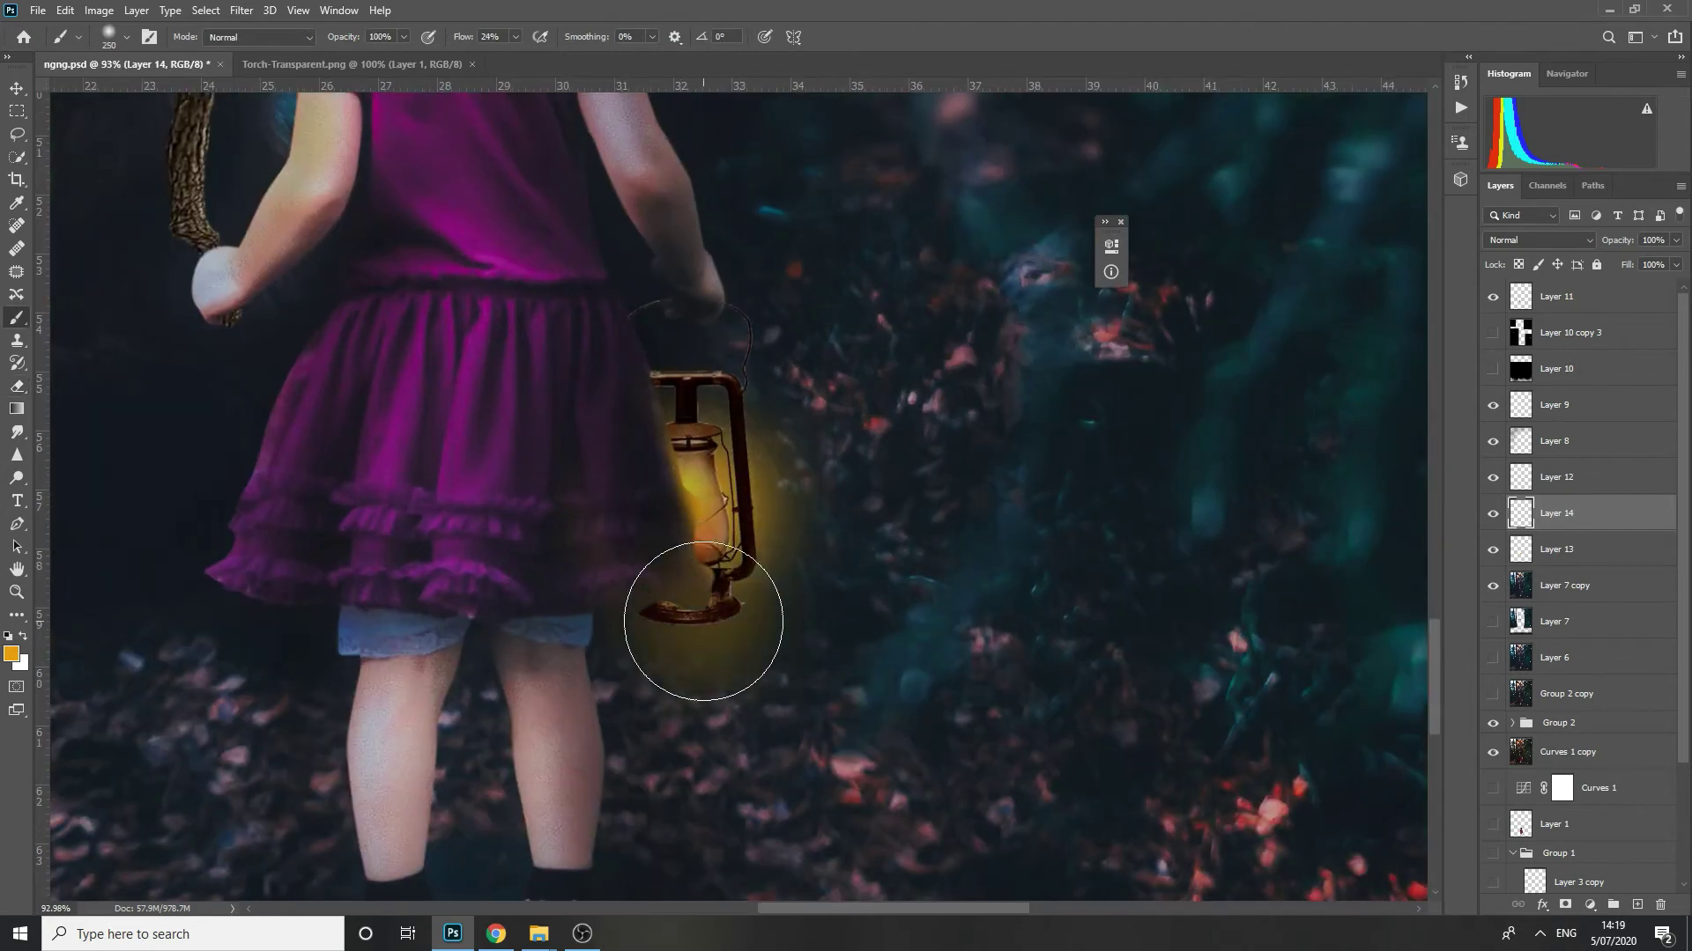
key("ctrl+minus")
key("ctrl+minus")
key("ctrl+minus")
key("ctrl+minus")
key("ctrl+minus")
key("ctrl+minus")
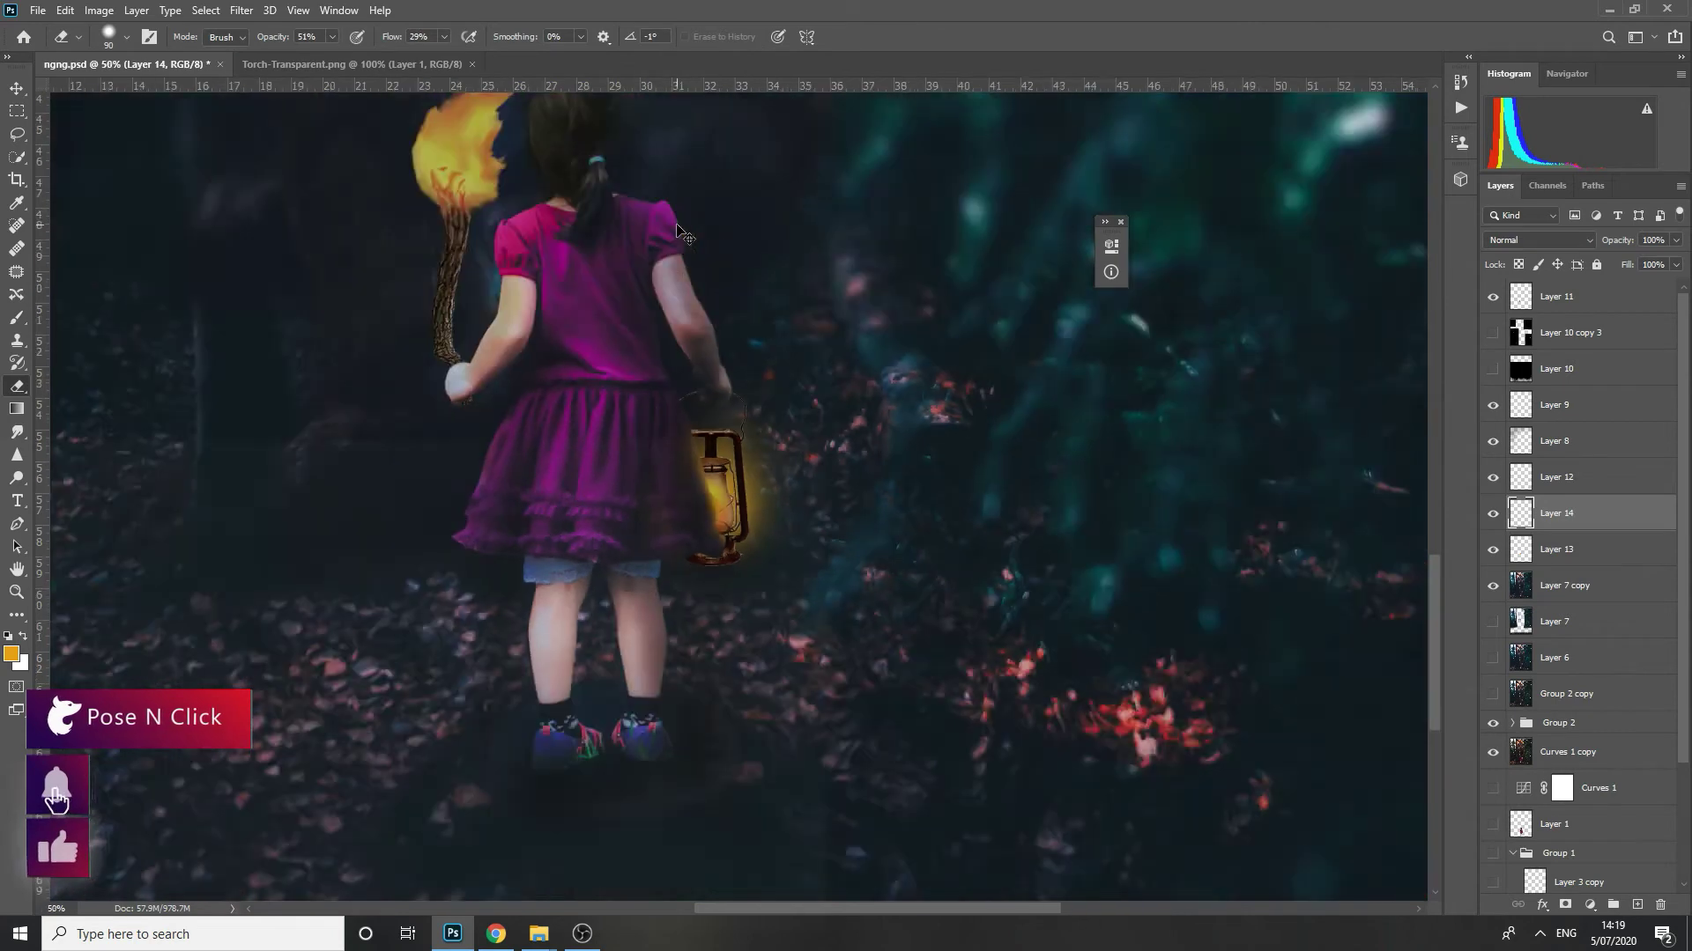
key("ctrl+s")
- Add a new layer above Layer 14 and paint a large orange glow on the ground below the lantern with a 1000 px brush
left_click_drag(760, 739, 780, 726)
left_click_drag(780, 726, 701, 543)
scroll(700, 543, "up", 1)
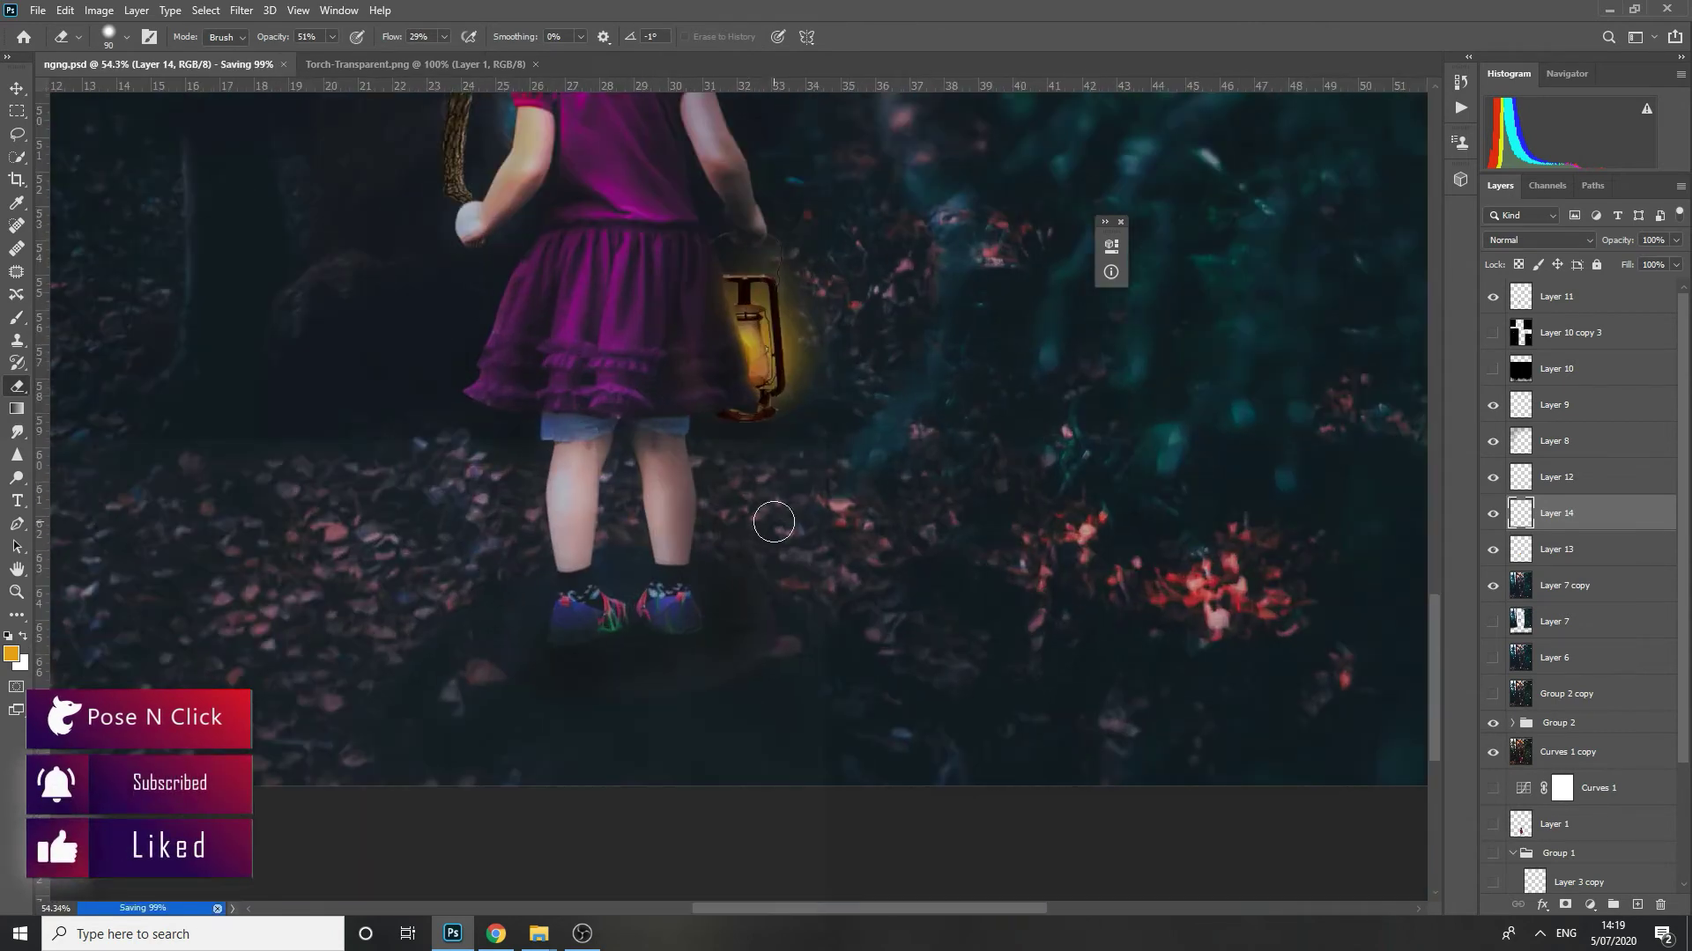
key("b")
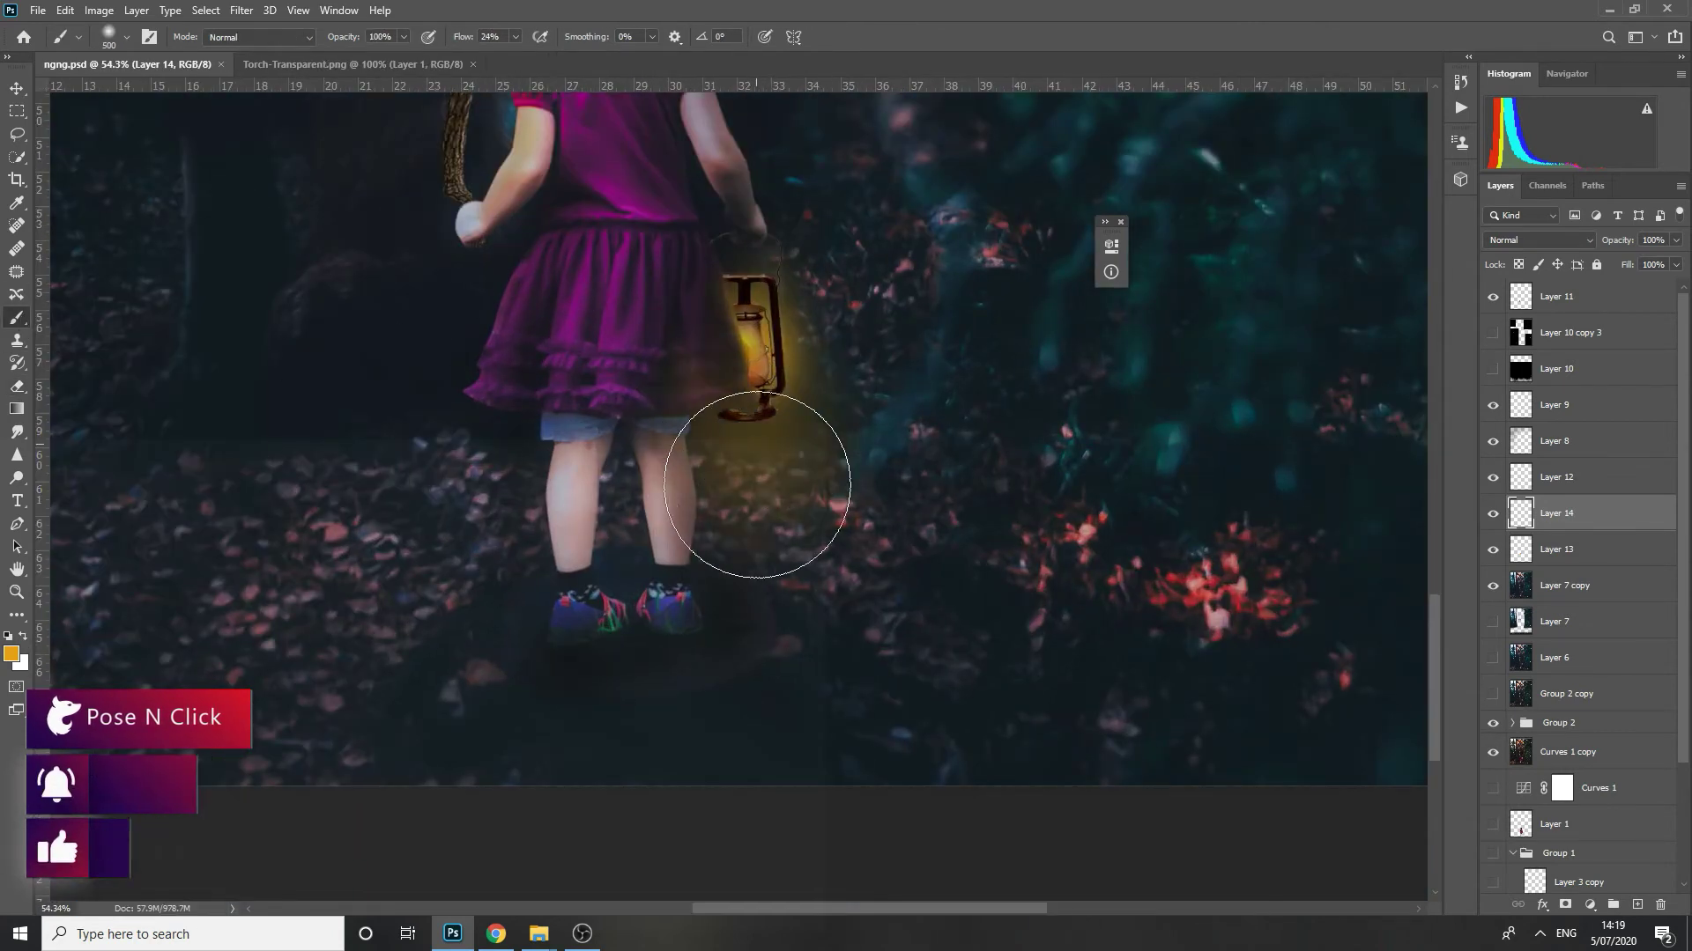
left_click(1495, 514)
key("ctrl+alt+shift+n")
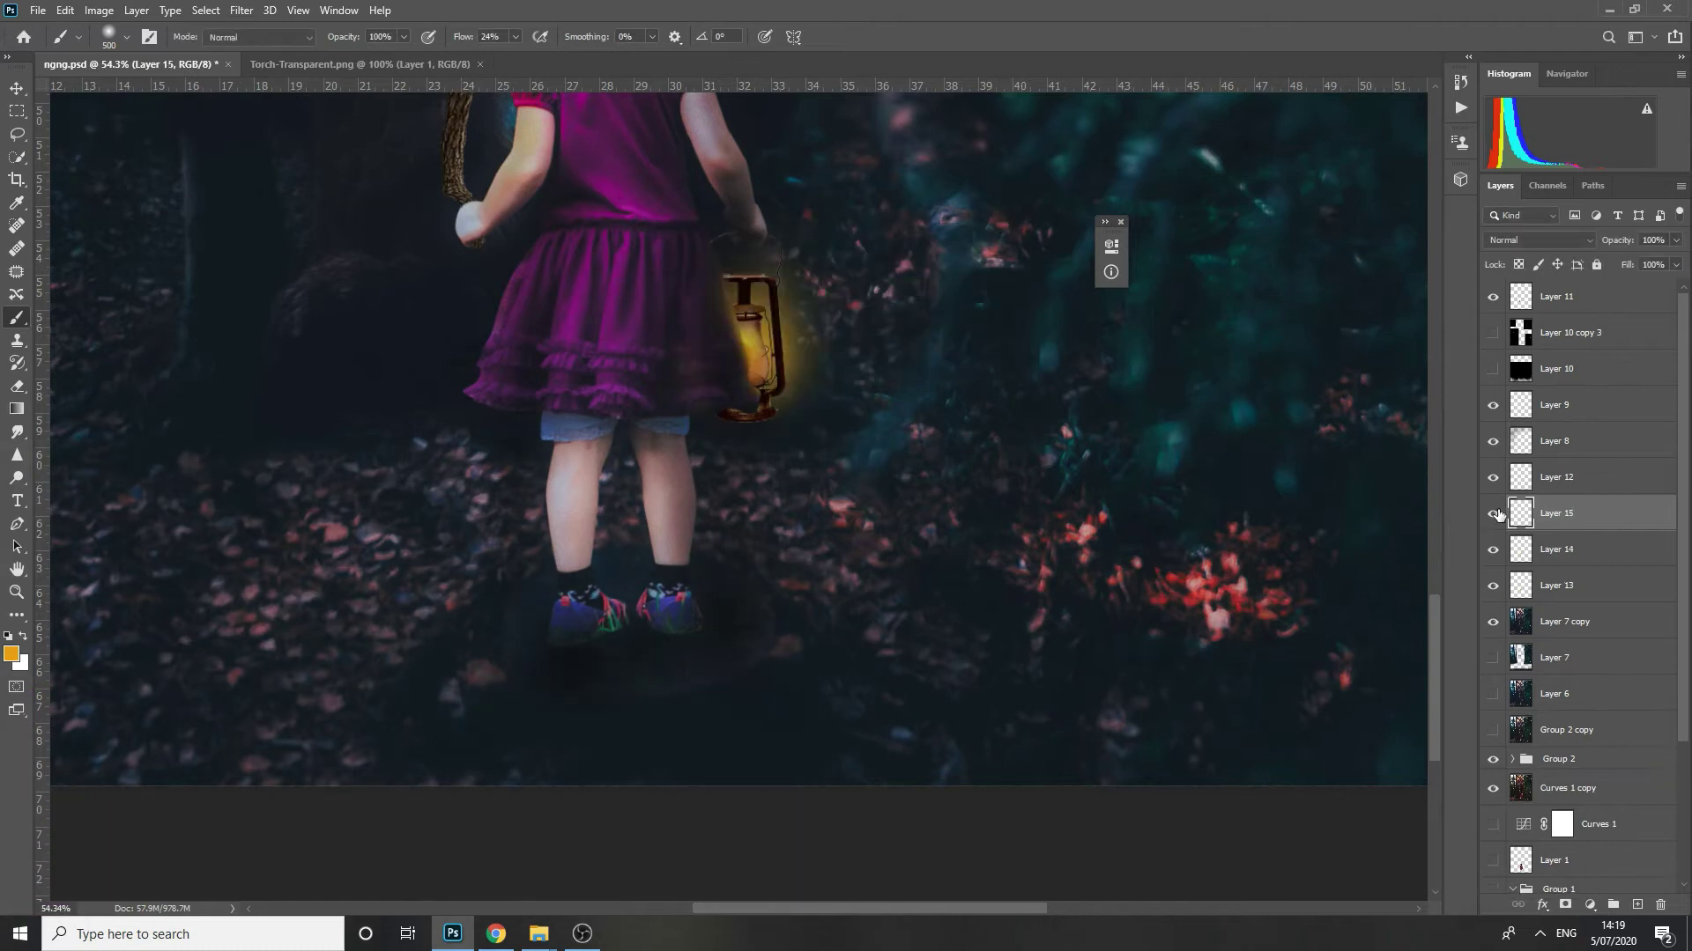
key("bracketright")
key("bracketright")
key("bracketright")
key("bracketright")
key("bracketright")
left_click(763, 489)
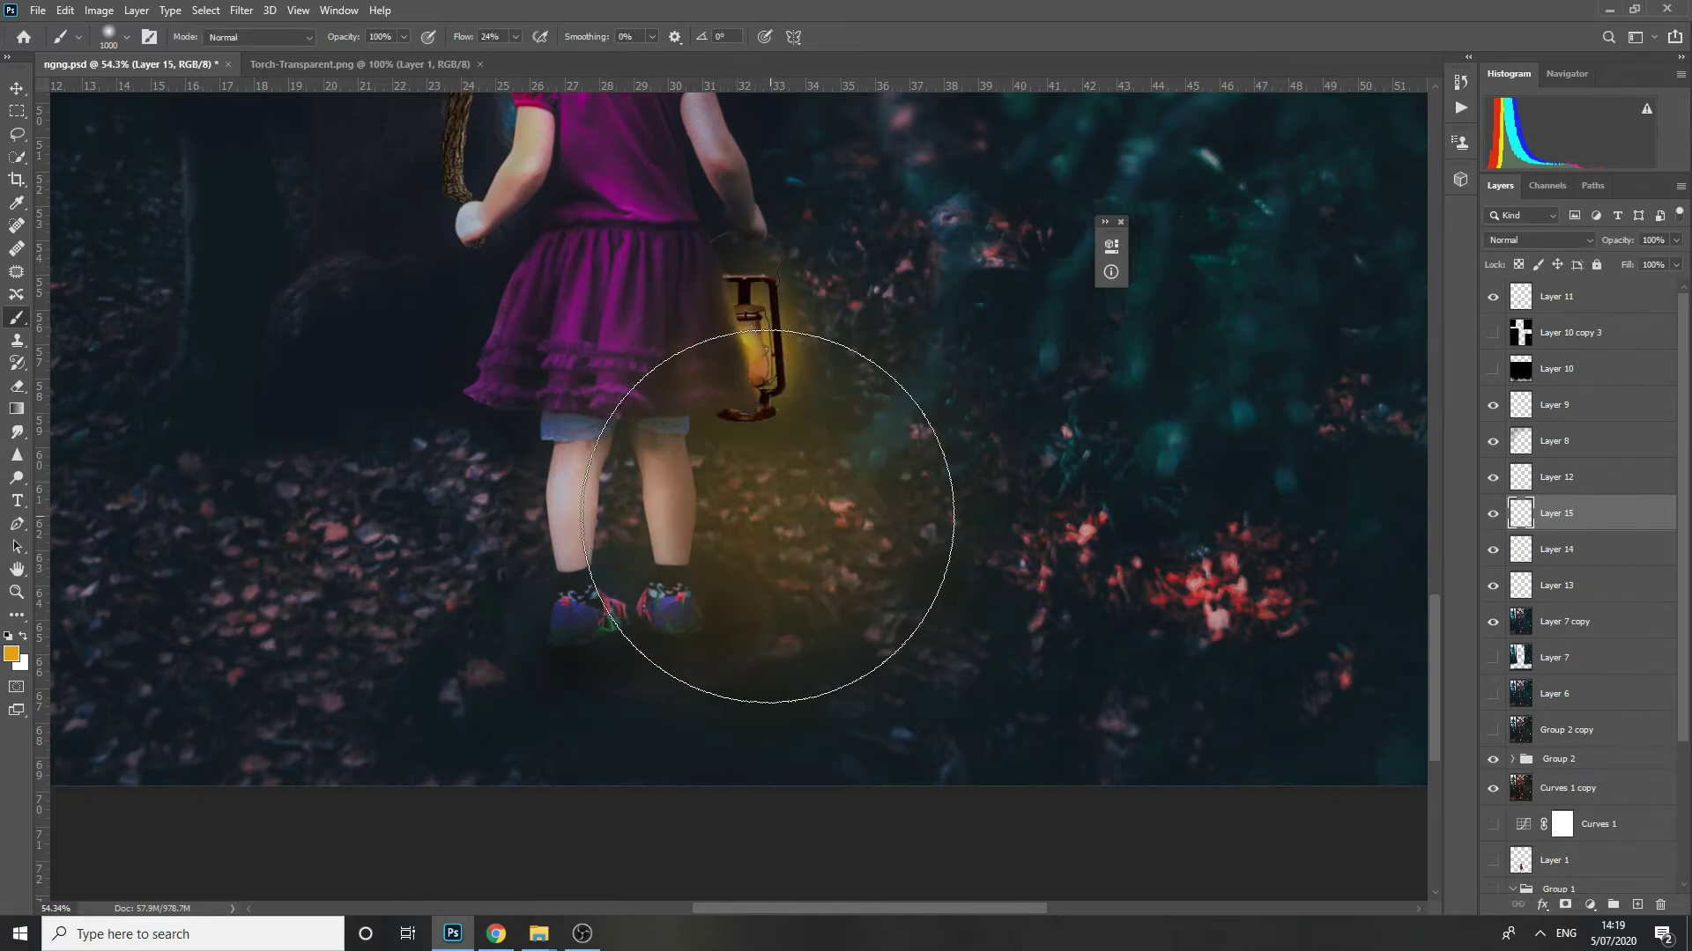
left_click(770, 517)
- Set the ground glow layer's fill to 52% with Normal blending
key("ctrl+minus")
key("ctrl+minus")
key("ctrl+minus")
scroll(1544, 240, "down", 2)
left_click_drag(817, 586, 872, 649)
left_click(1587, 243)
left_click(1568, 257)
left_click(1676, 265)
left_click_drag(1677, 282, 1640, 283)
- Erase the ground glow around the girl's legs and skirt, enlarging the eraser to 300 px, and save the document
key("e")
key("bracketright")
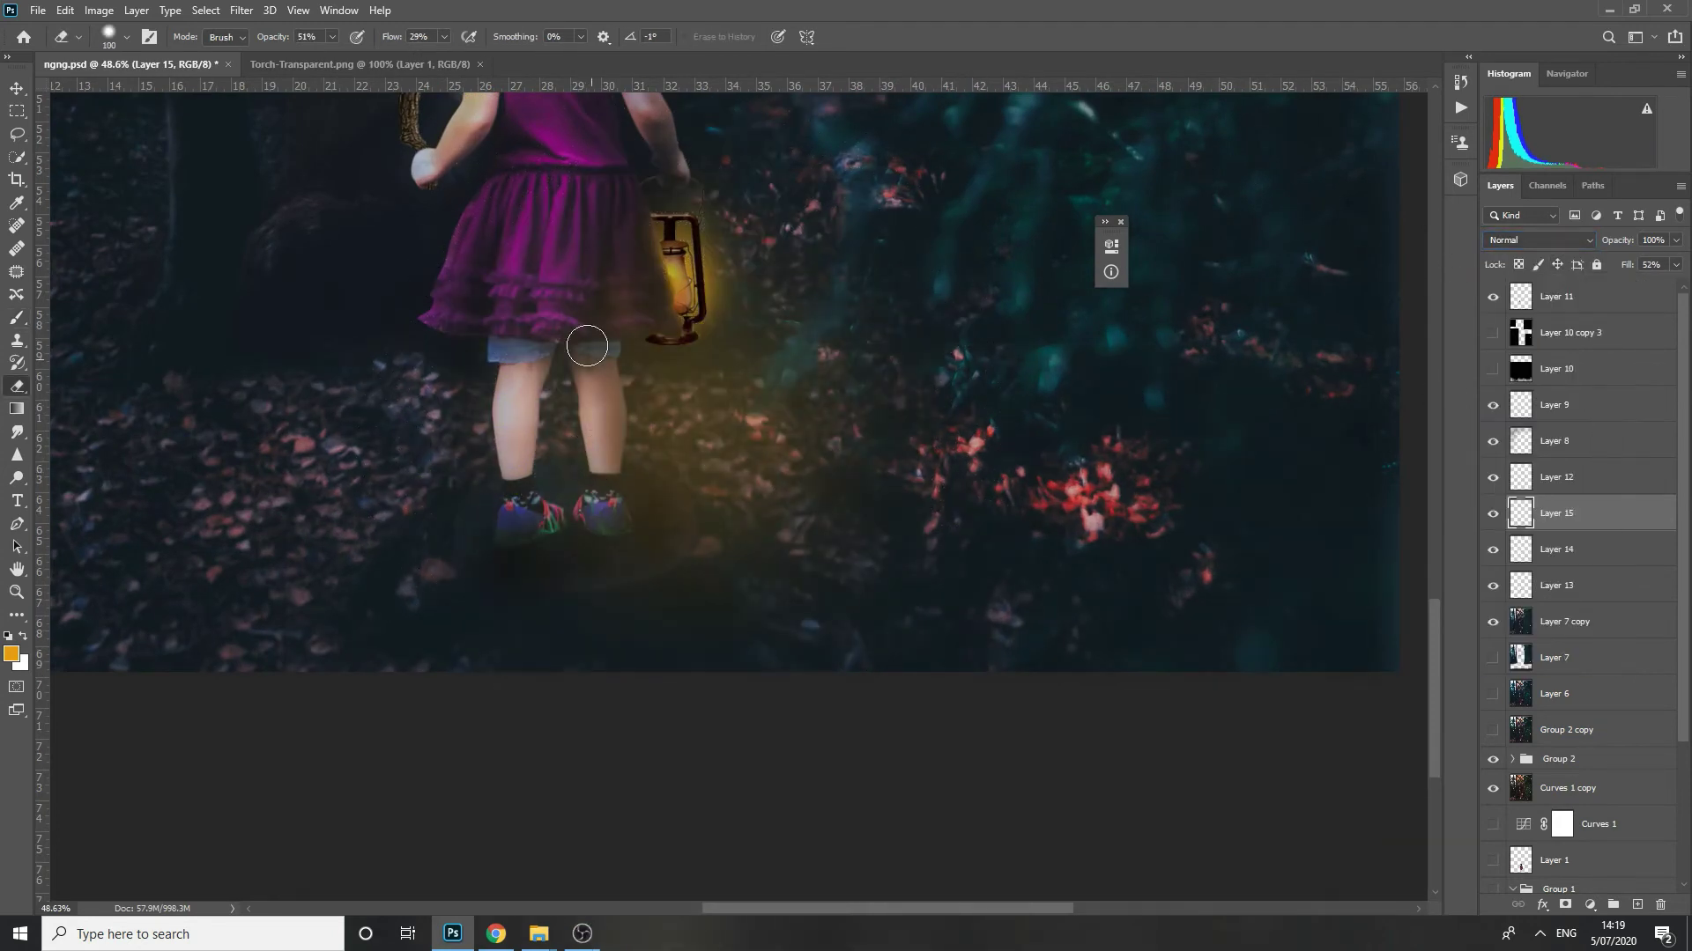
key("bracketright")
key("bracketright")
key("bracketright")
key("bracketright")
key("bracketright")
key("ctrl+minus")
key("ctrl+minus")
key("ctrl+minus")
key("ctrl+minus")
key("ctrl+s")
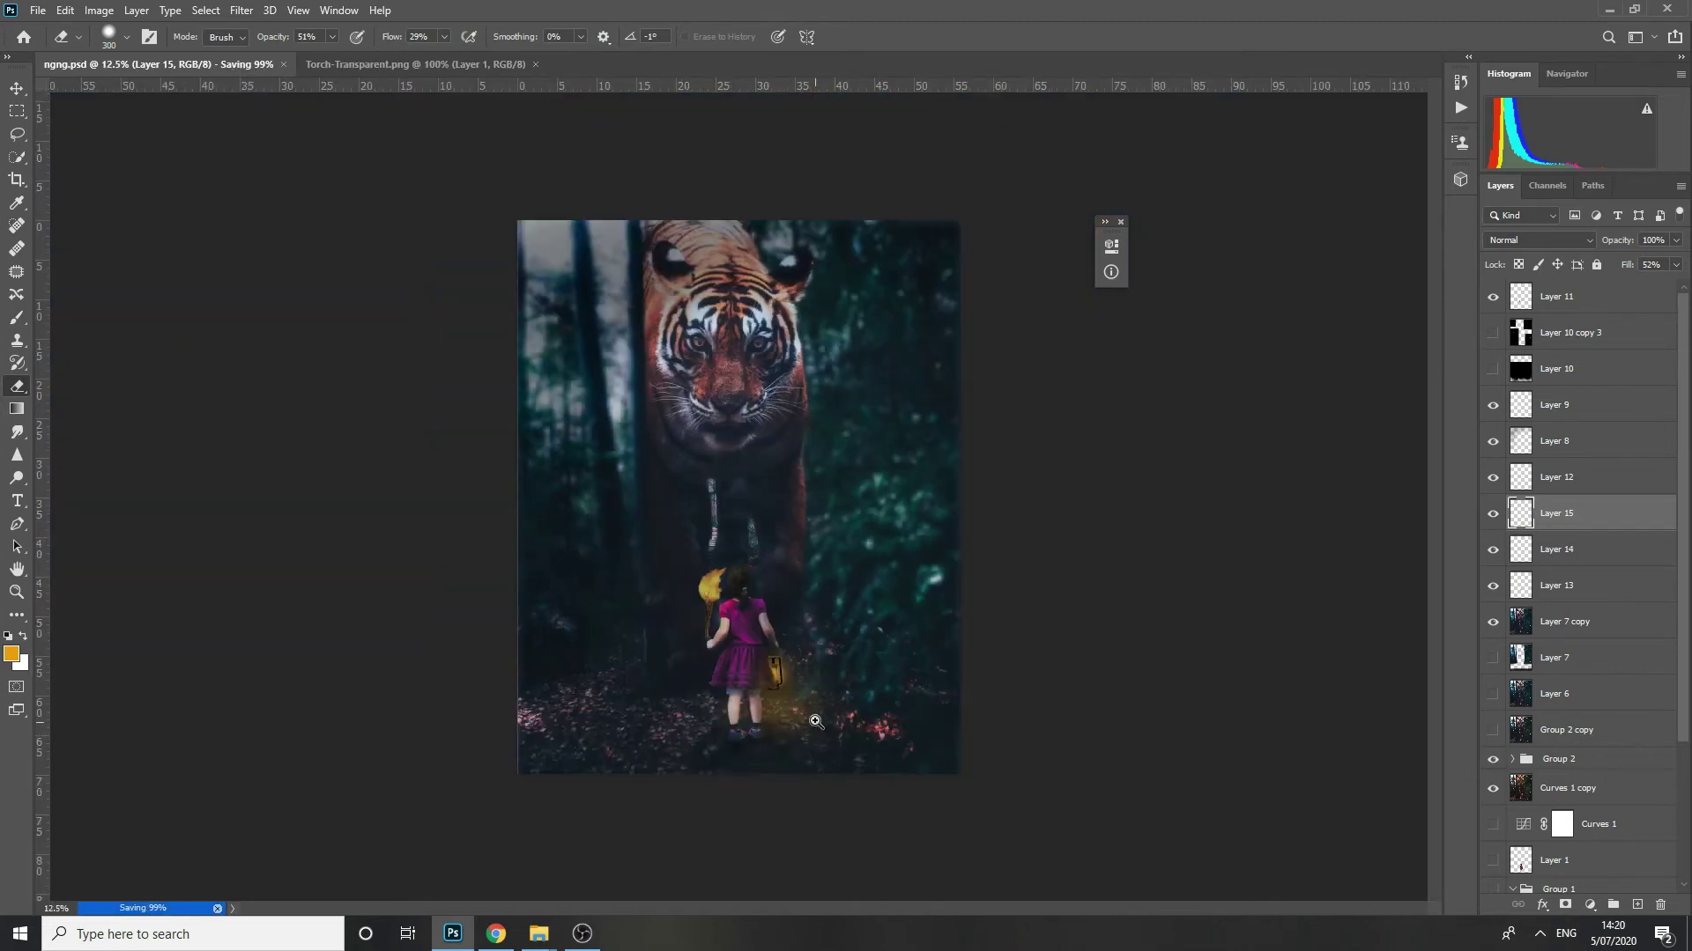
- Select the torch layer and make its colour more vivid with Hue/Saturation
left_click_drag(738, 674, 798, 817)
left_click_drag(650, 478, 689, 581)
key("v")
left_click(687, 451)
key("ctrl+u")
left_click_drag(1201, 435, 1235, 444)
key("Return")
key("ctrl+minus")
key("ctrl+minus")
key("ctrl+minus")
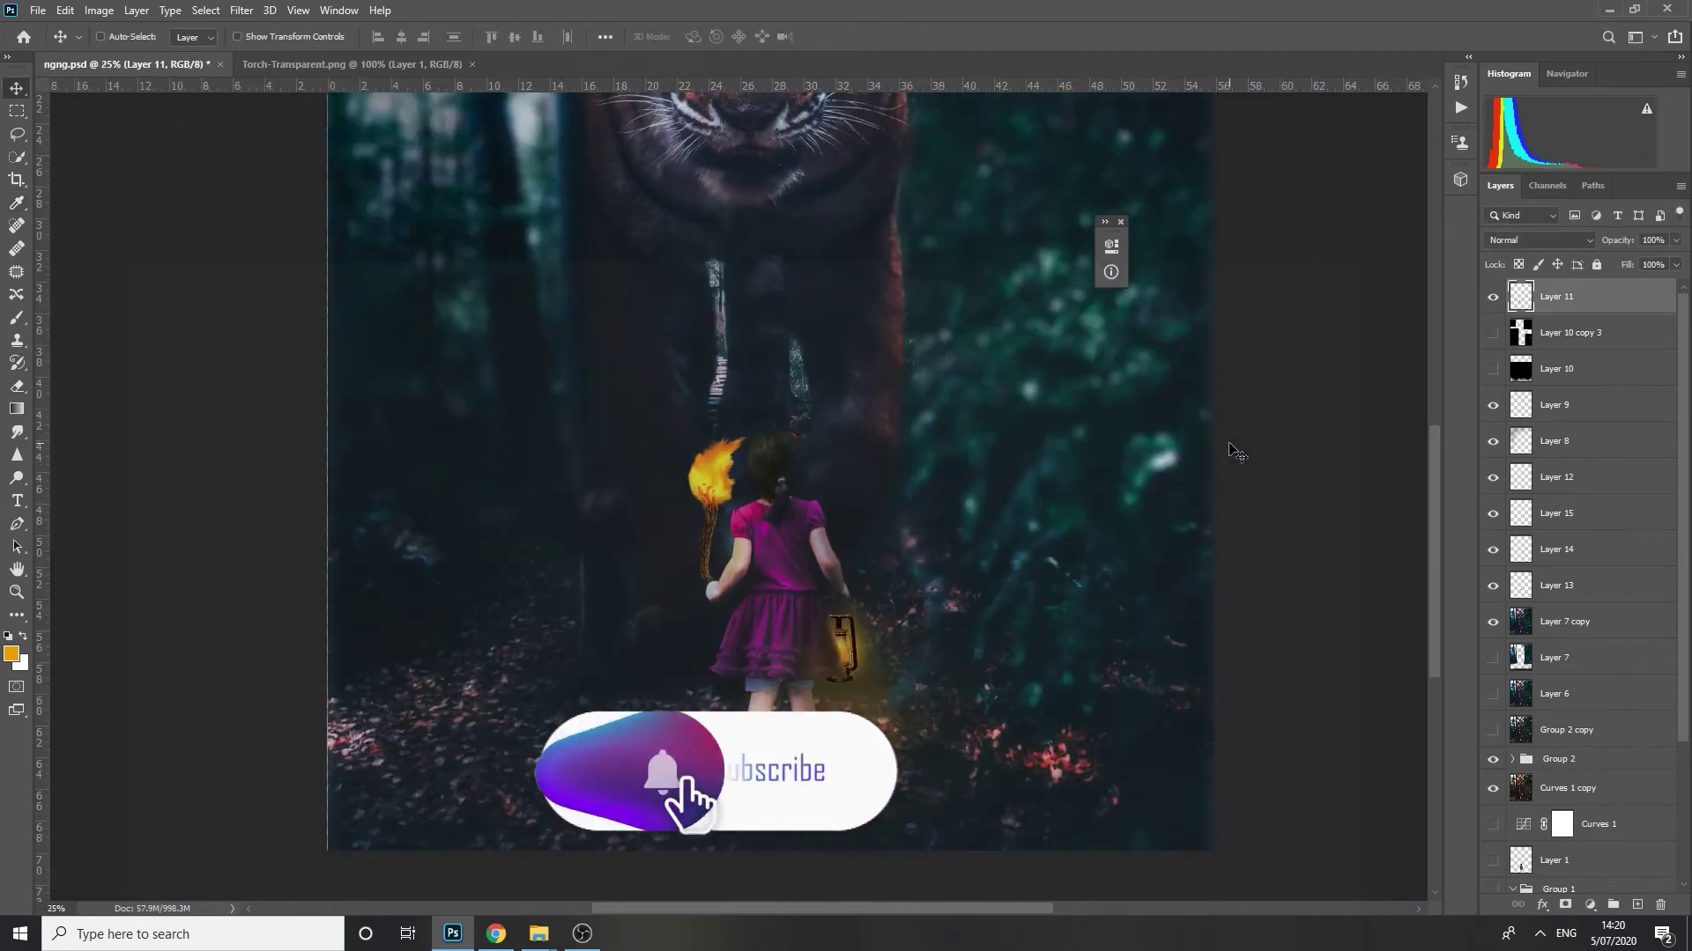
- Add a new layer above the torch layer and reduce the brush size to 400 px
left_click_drag(700, 531, 743, 616)
key("b")
key("ctrl+alt+shift+n")
key("bracketleft")
key("bracketleft")
key("bracketleft")
key("bracketleft")
key("bracketleft")
key("bracketleft")
left_click_drag(570, 274, 671, 338)
key("ctrl+z")
mouse_move(529, 300)
left_mouse_down()
mouse_move(639, 365)
mouse_move(908, 308)
left_mouse_up()
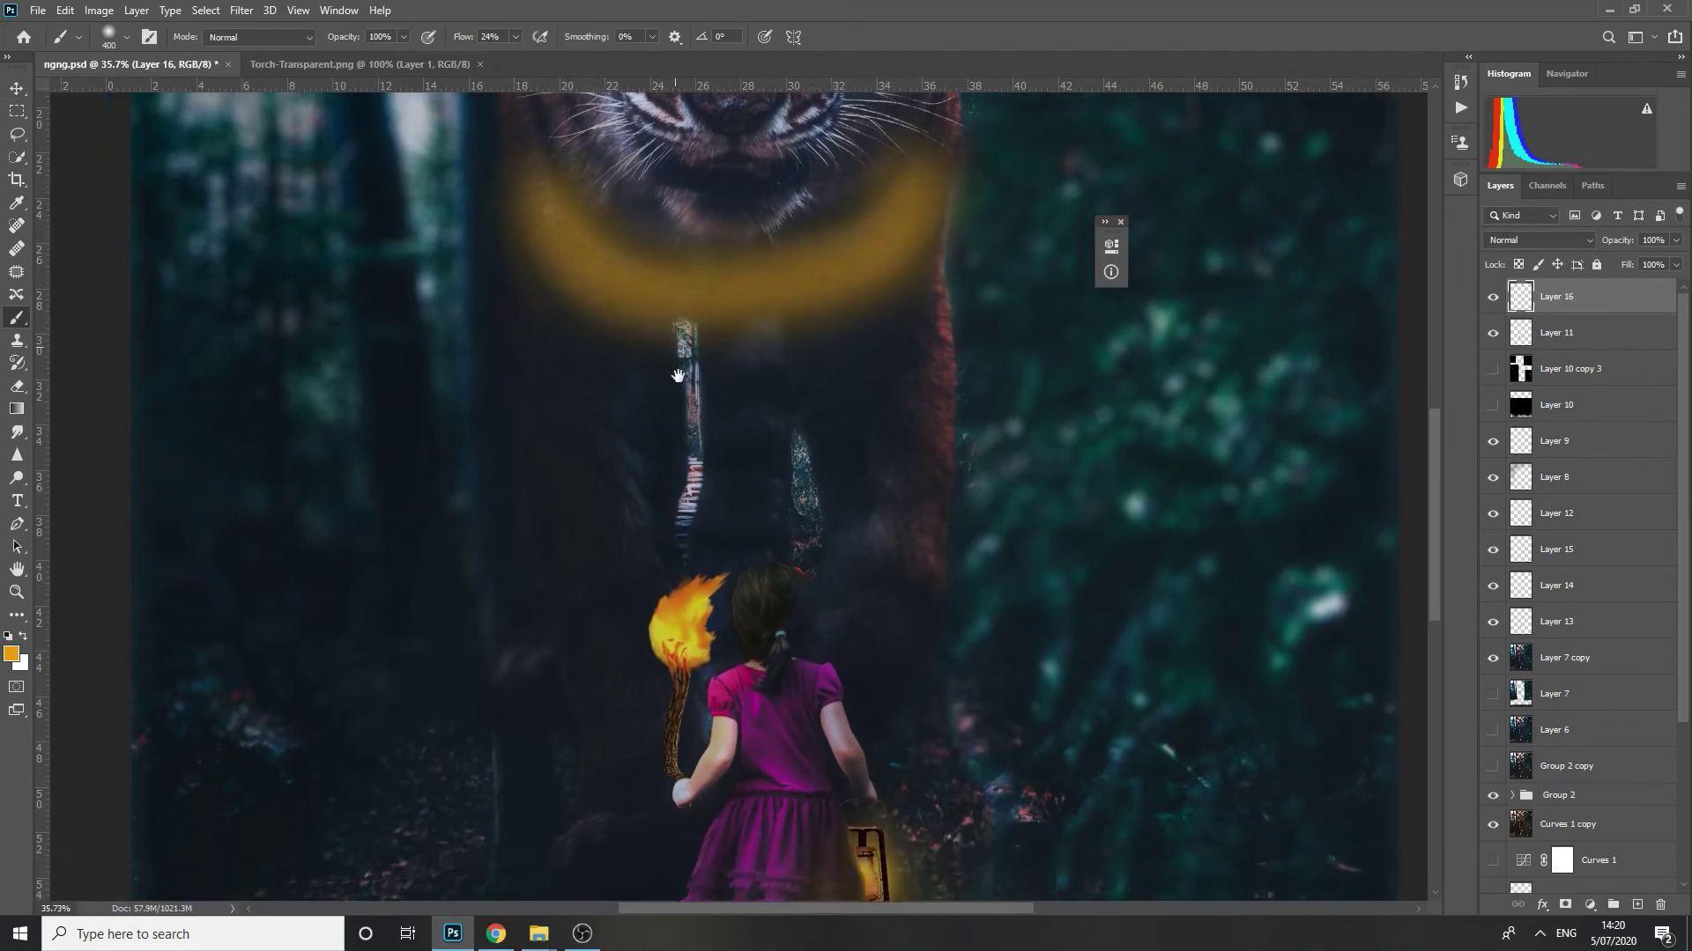
key("ctrl+z")
- Paint an orange glow on the tiger's leg above the torch, and place its layer below Layer 10 copy 3 at 55% opacity
left_click_drag(652, 330, 654, 548)
key("bracketleft")
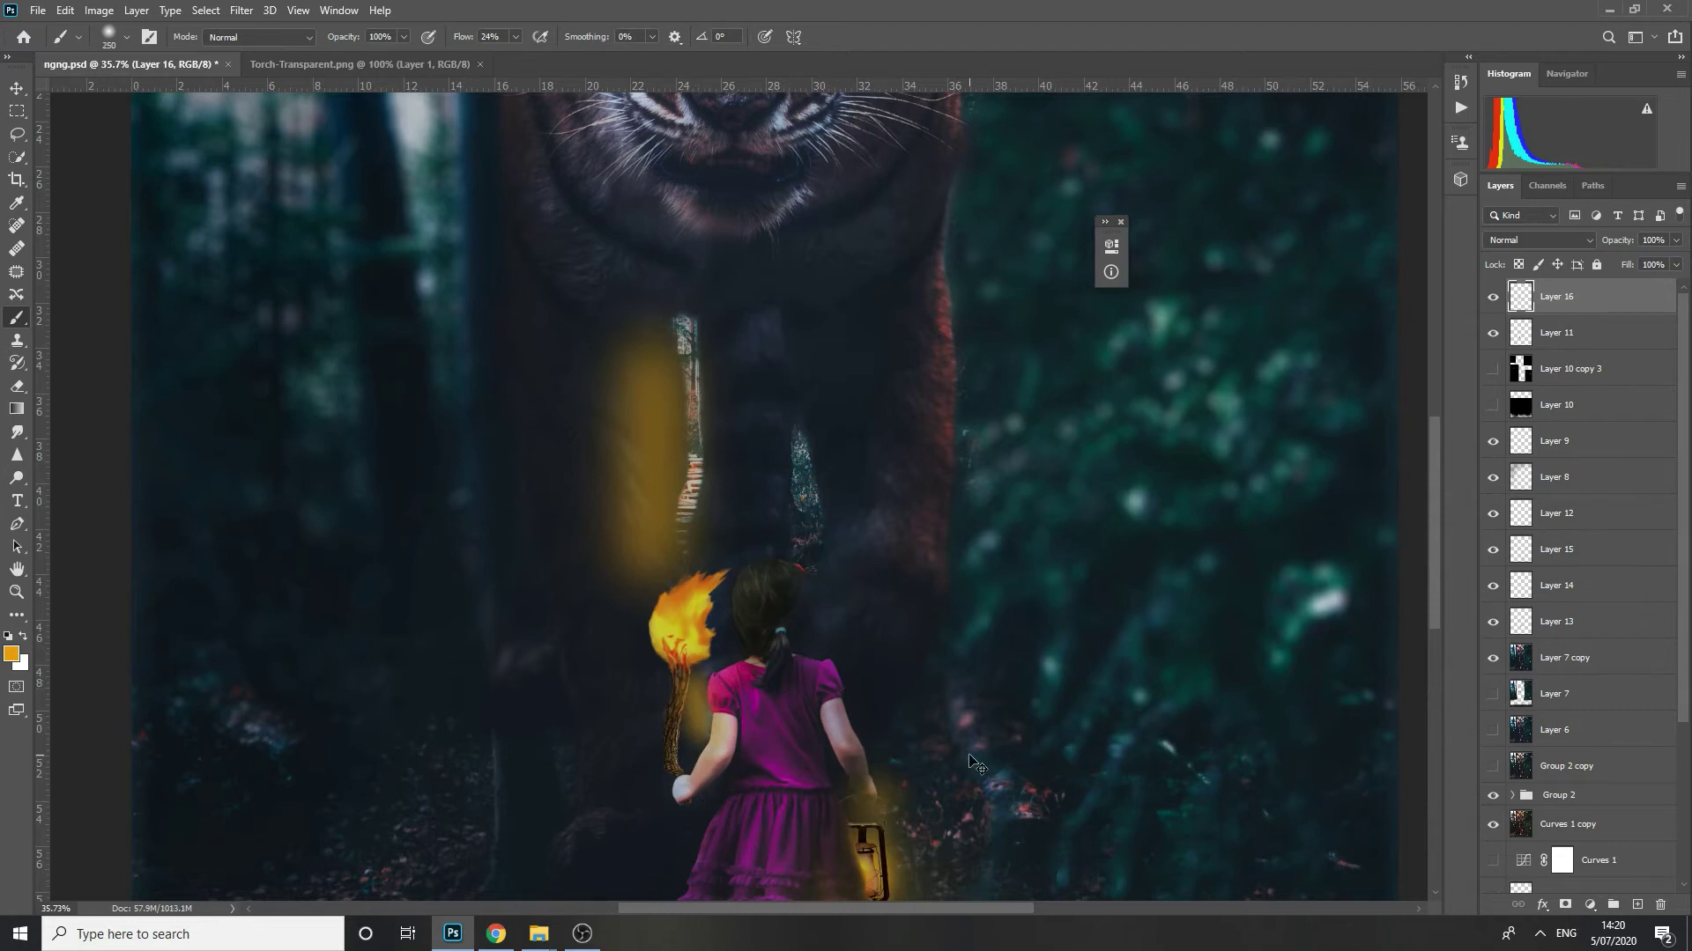
key("ctrl+bracketleft")
key("ctrl+bracketleft")
key("v")
key("7")
scroll(736, 583, "down", 5)
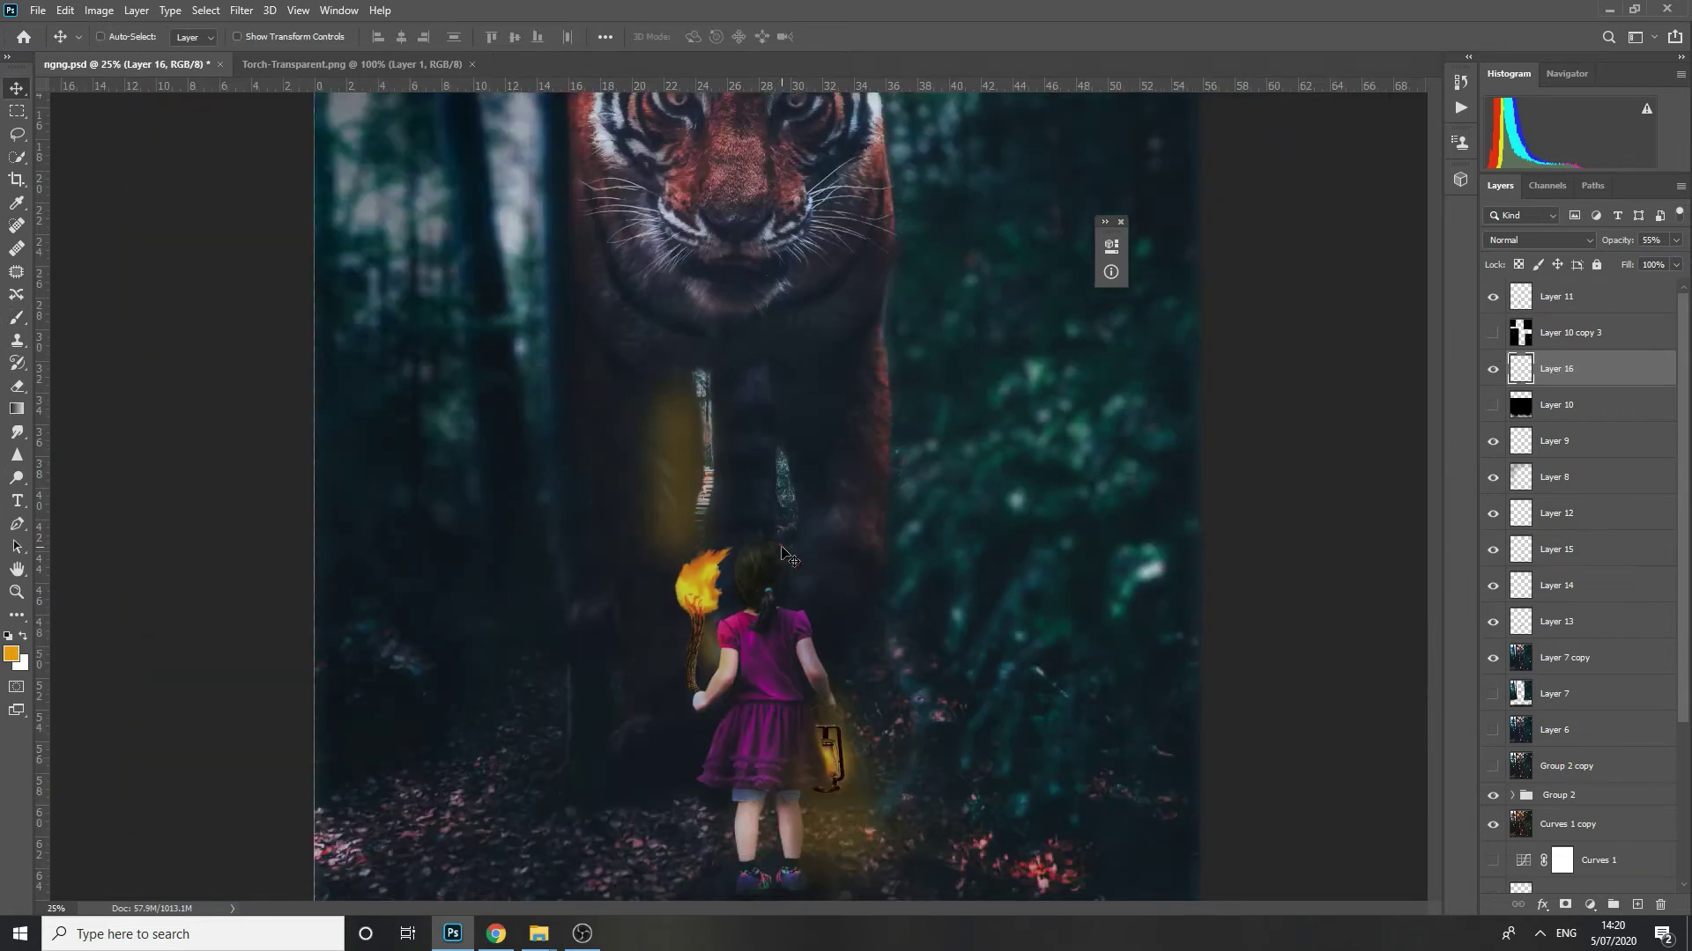
- Set the opacity of the leg glow on Layer 16 to 66% and save the document
scroll(736, 583, "up", 2)
key("7")
key("e")
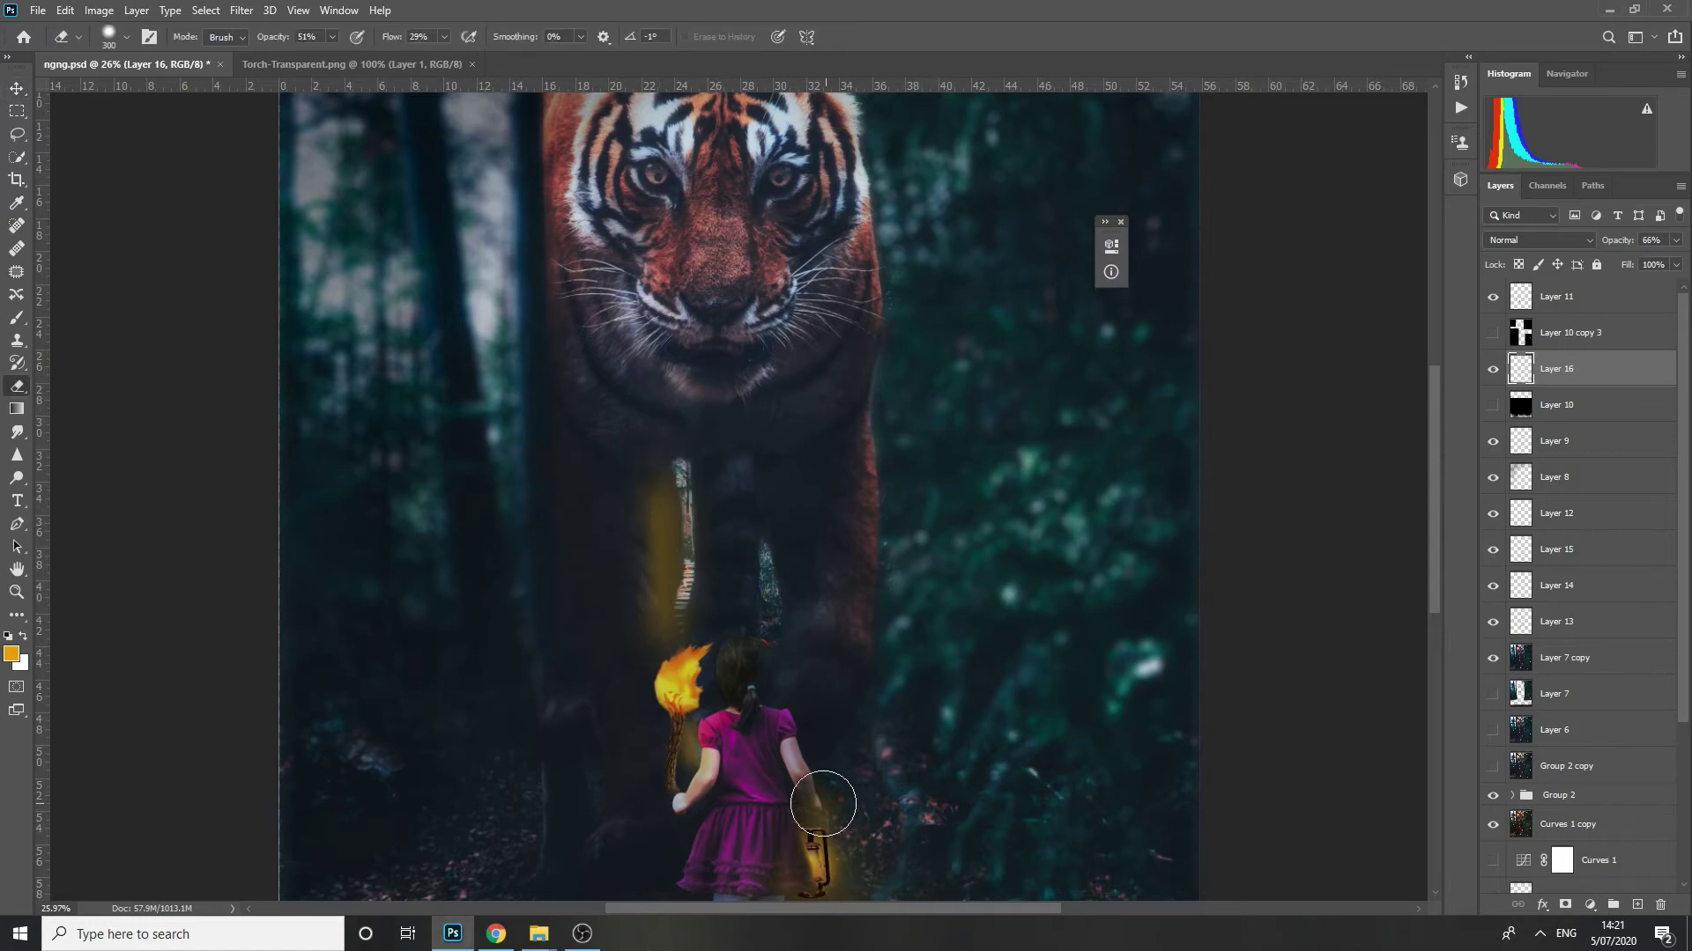
scroll(823, 804, "down", 2, "alt")
key("ctrl+s")
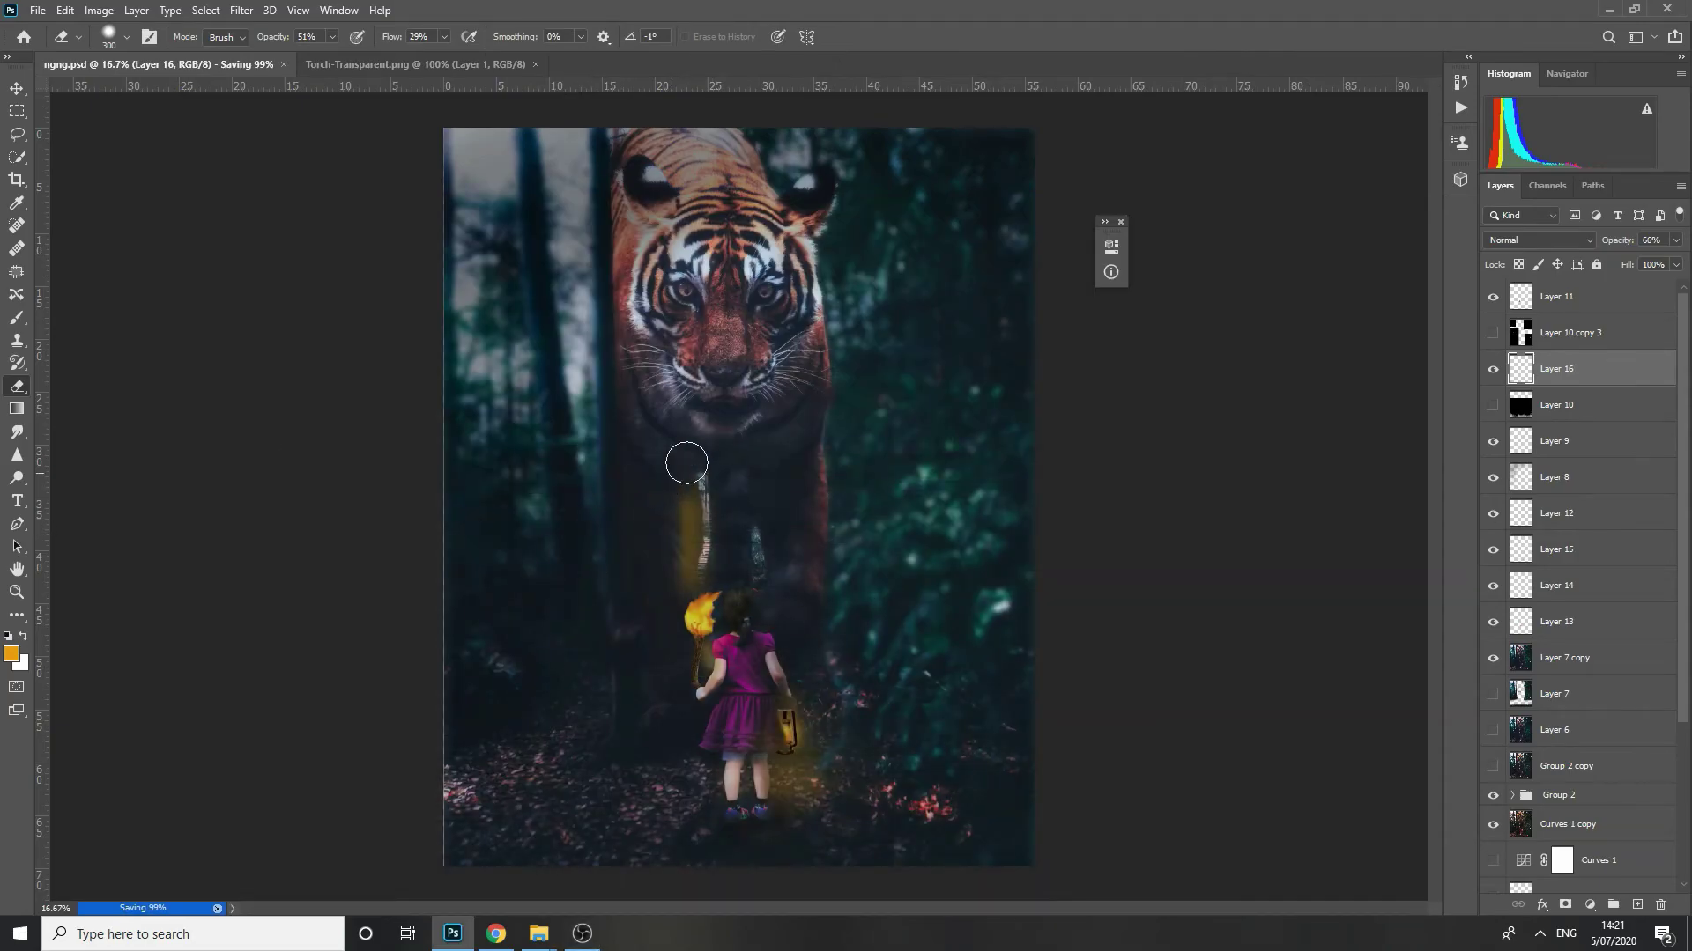
- Paint an orange glow down the tiger's other front leg, soften the glow above the torch with the eraser, and save
scroll(805, 551, "up", 3, "alt")
key("b")
left_click_drag(777, 520, 782, 680)
key("ctrl+z")
key("e")
left_click_drag(670, 493, 673, 639)
key("ctrl+s")
scroll(781, 784, "up", 3)
scroll(778, 577, "down", 3, "alt")
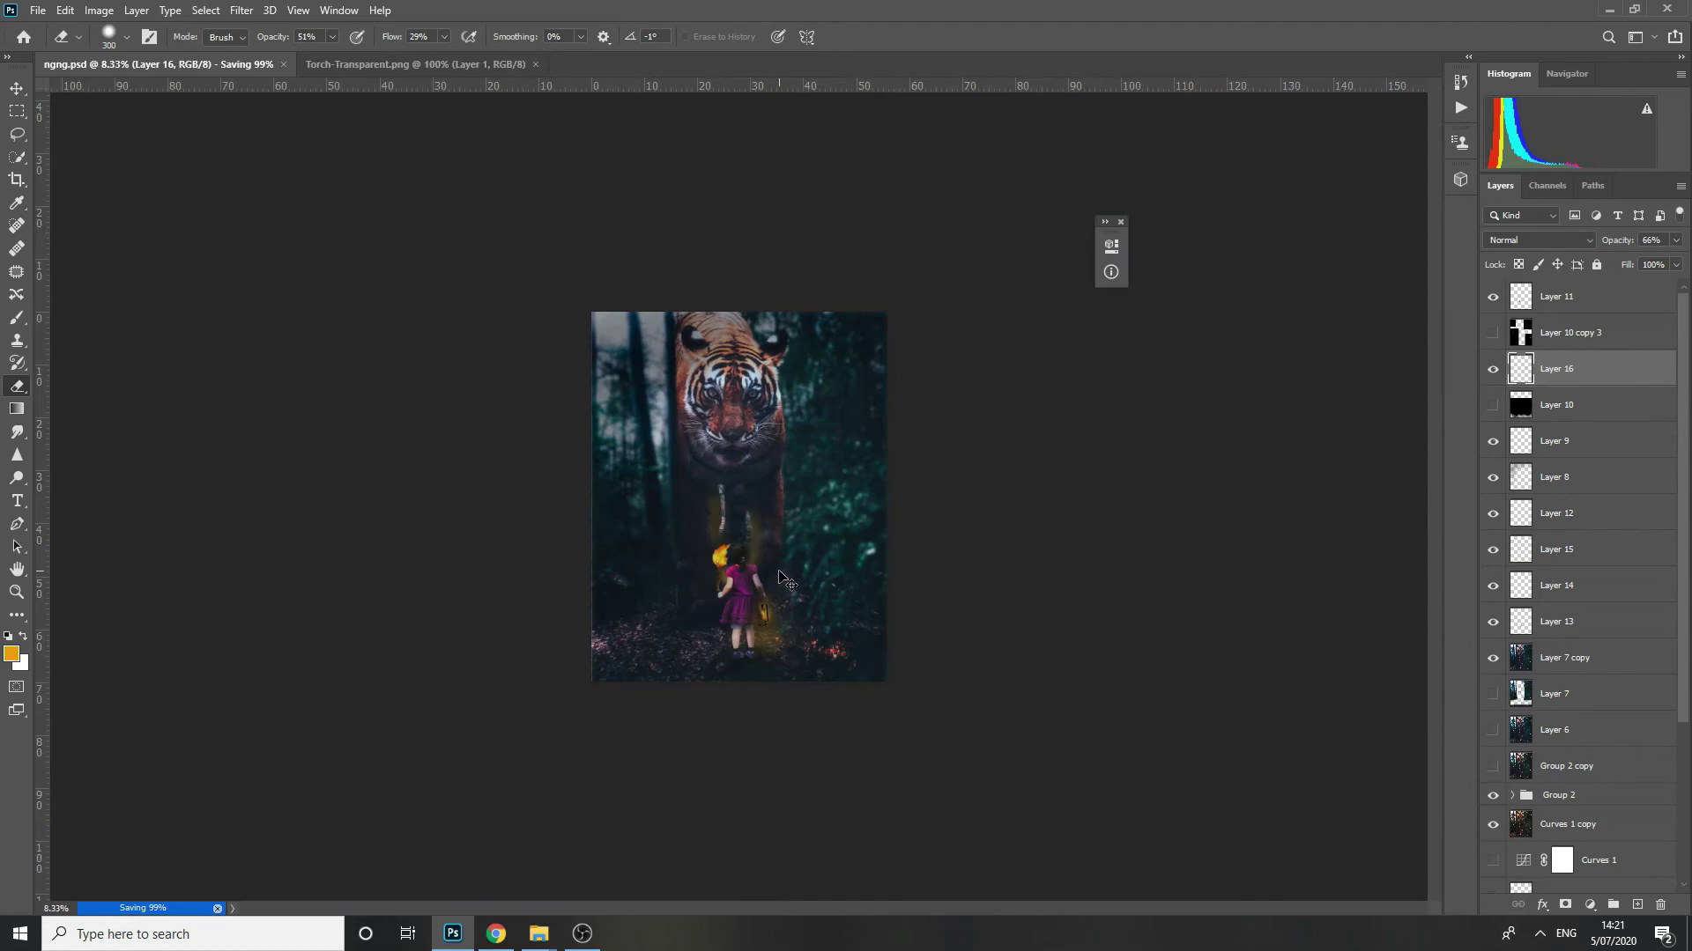
- Toggle the Layer 10 fog to compare the scene with and without it around the girl's legs
scroll(779, 572, "up", 1, "alt")
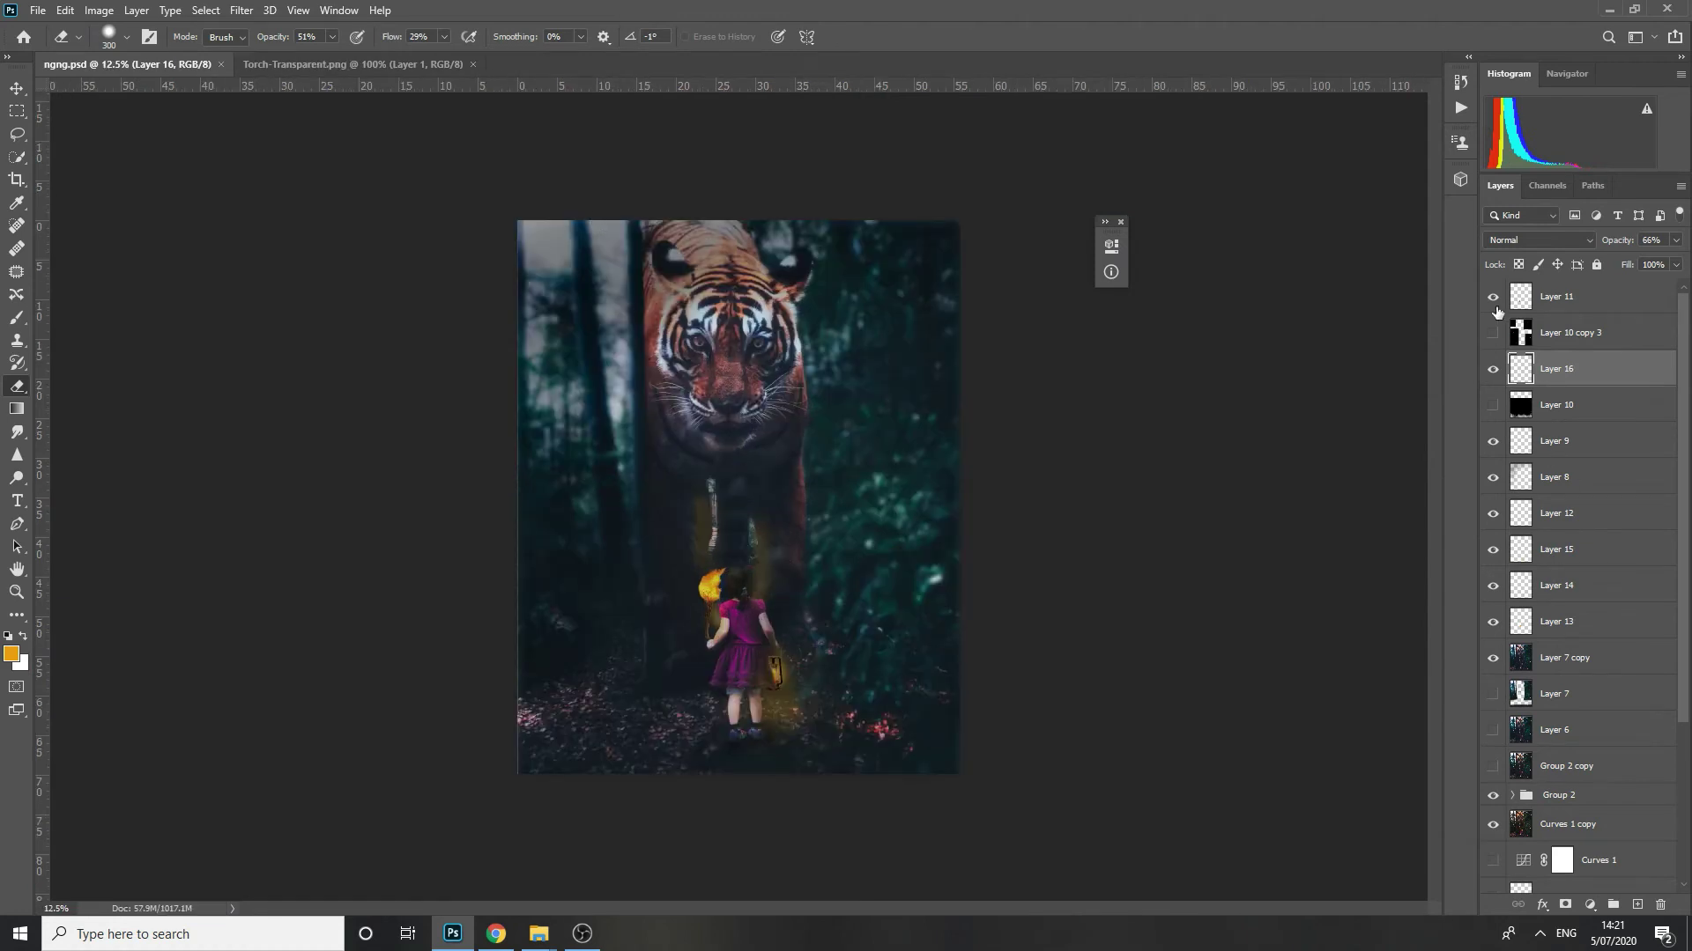
left_click(1492, 405)
key("b")
scroll(814, 738, "up", 2, "alt")
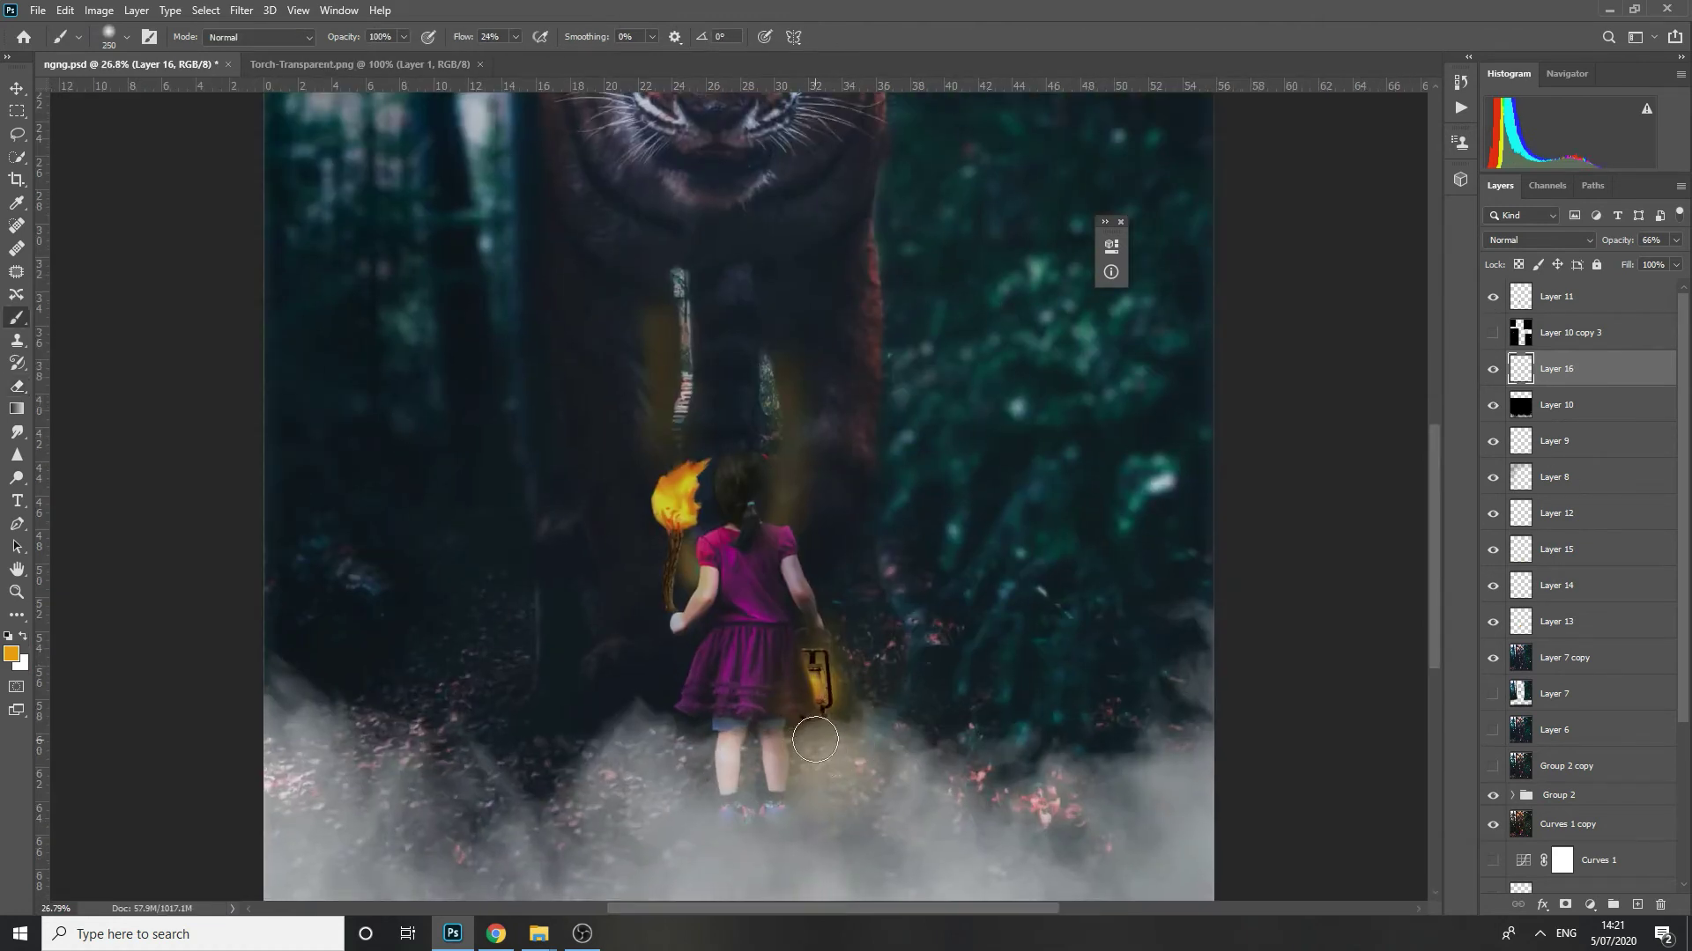
left_click(1492, 369)
left_click(1493, 405)
- Select the lantern's ground glow on Layer 15 and raise its fill to 100%
key("v")
left_click(820, 739)
left_click(1493, 551)
left_click(1494, 551)
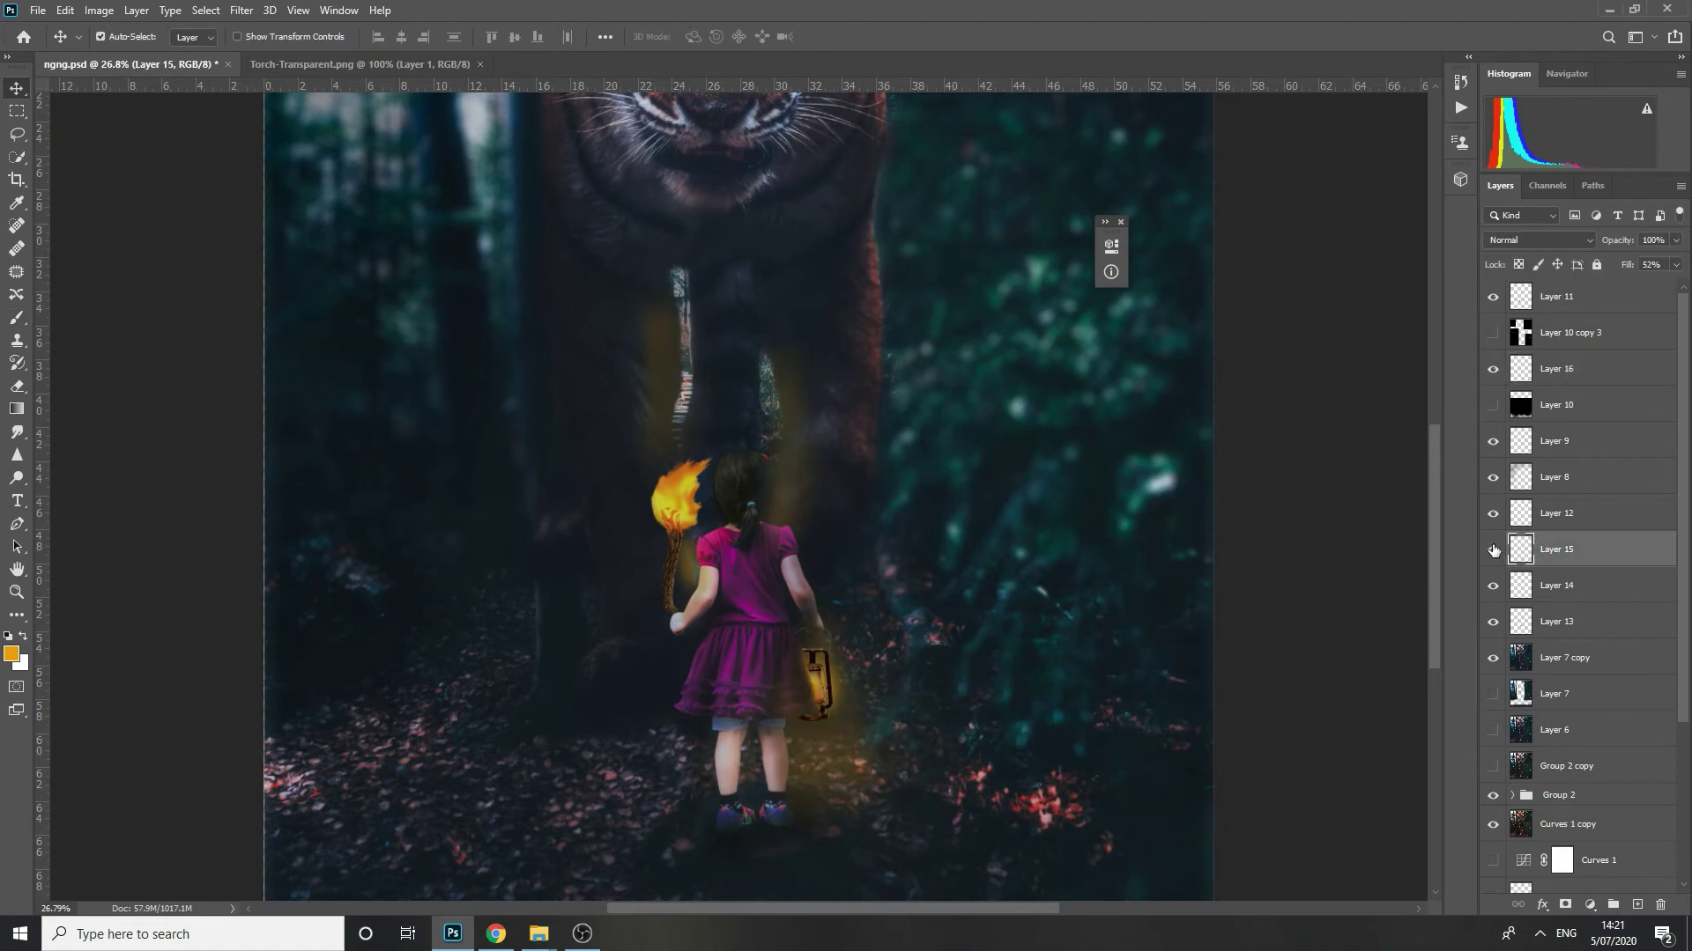
left_click_drag(1681, 268, 1669, 289)
- Show the Layer 10 fog, set its opacity to 55%, and save the document
left_click(1493, 405)
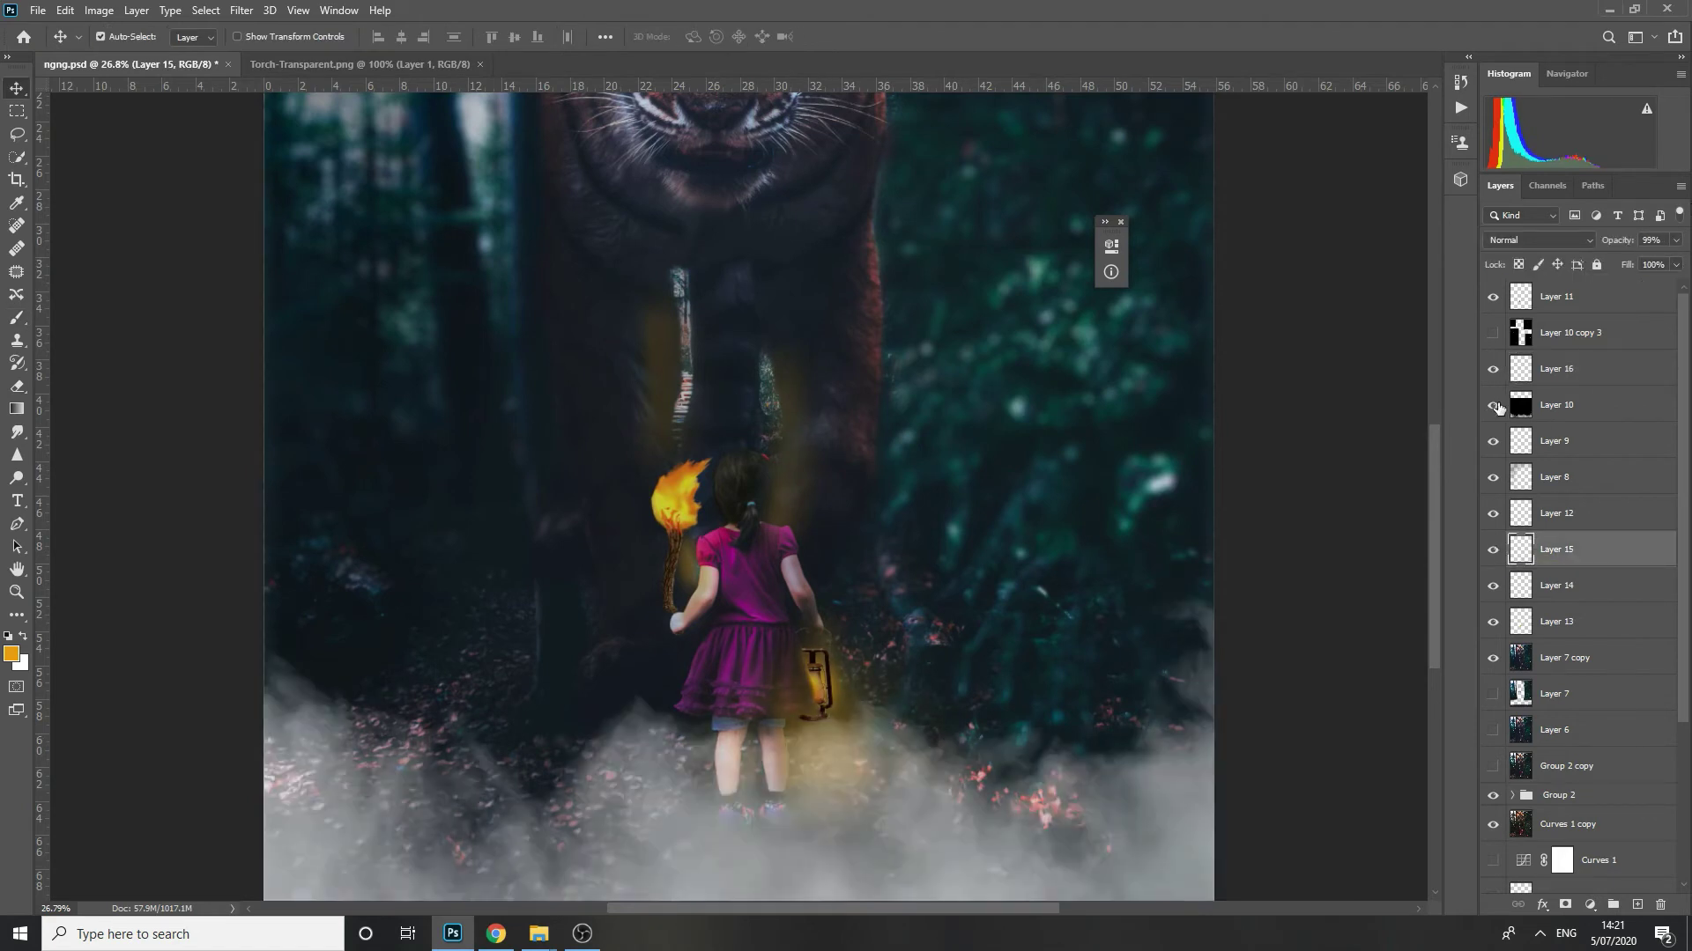
left_click(1575, 408)
key("5")
key("5")
key("ctrl+minus")
key("ctrl+minus")
key("ctrl+minus")
key("ctrl+minus")
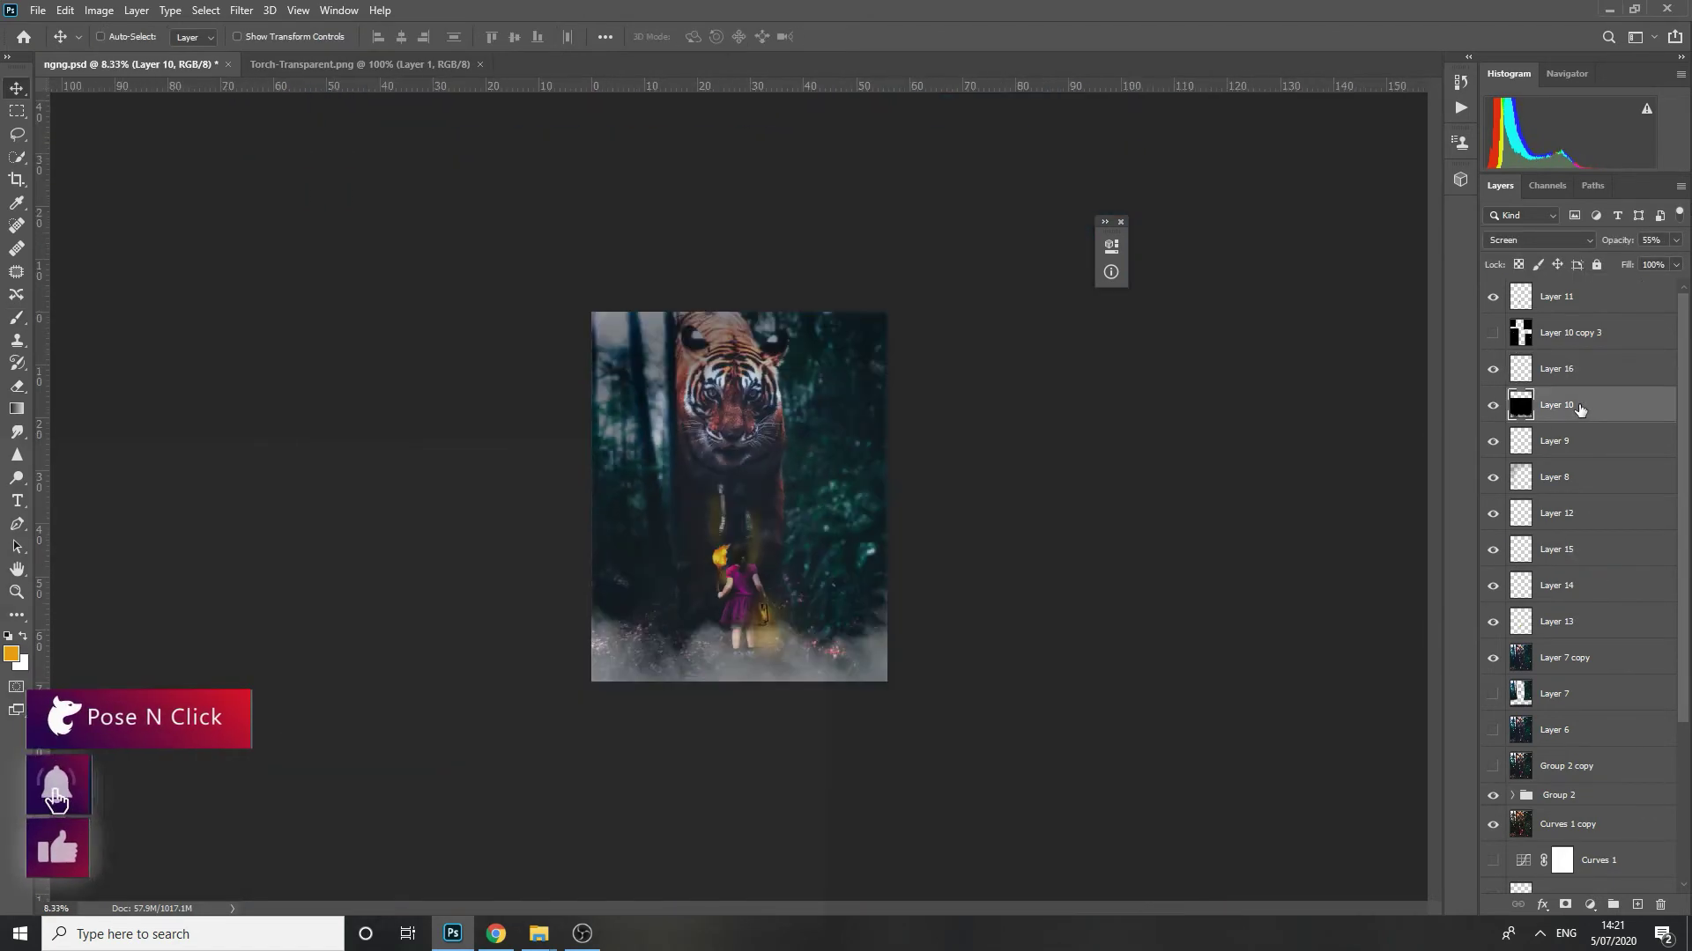
key("ctrl+s")
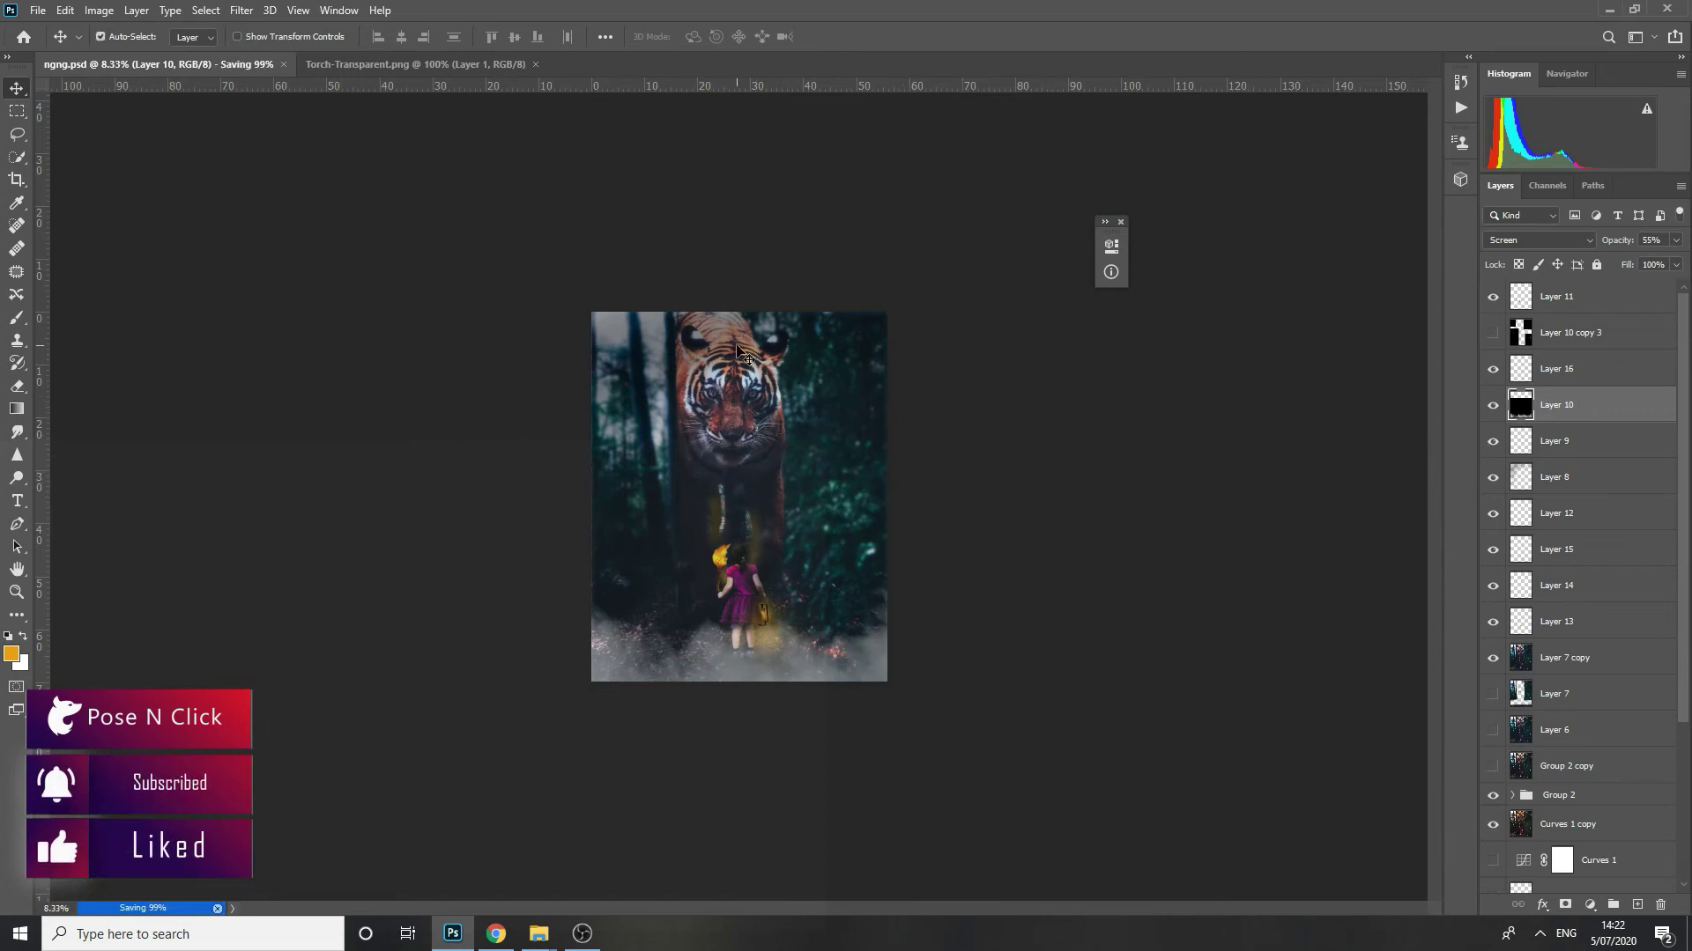
- Duplicate the document as ngng copy and merge its visible layers
scroll(736, 352, "up", 3)
scroll(728, 379, "down", 2)
key("alt+i")
key("d")
key("Return")
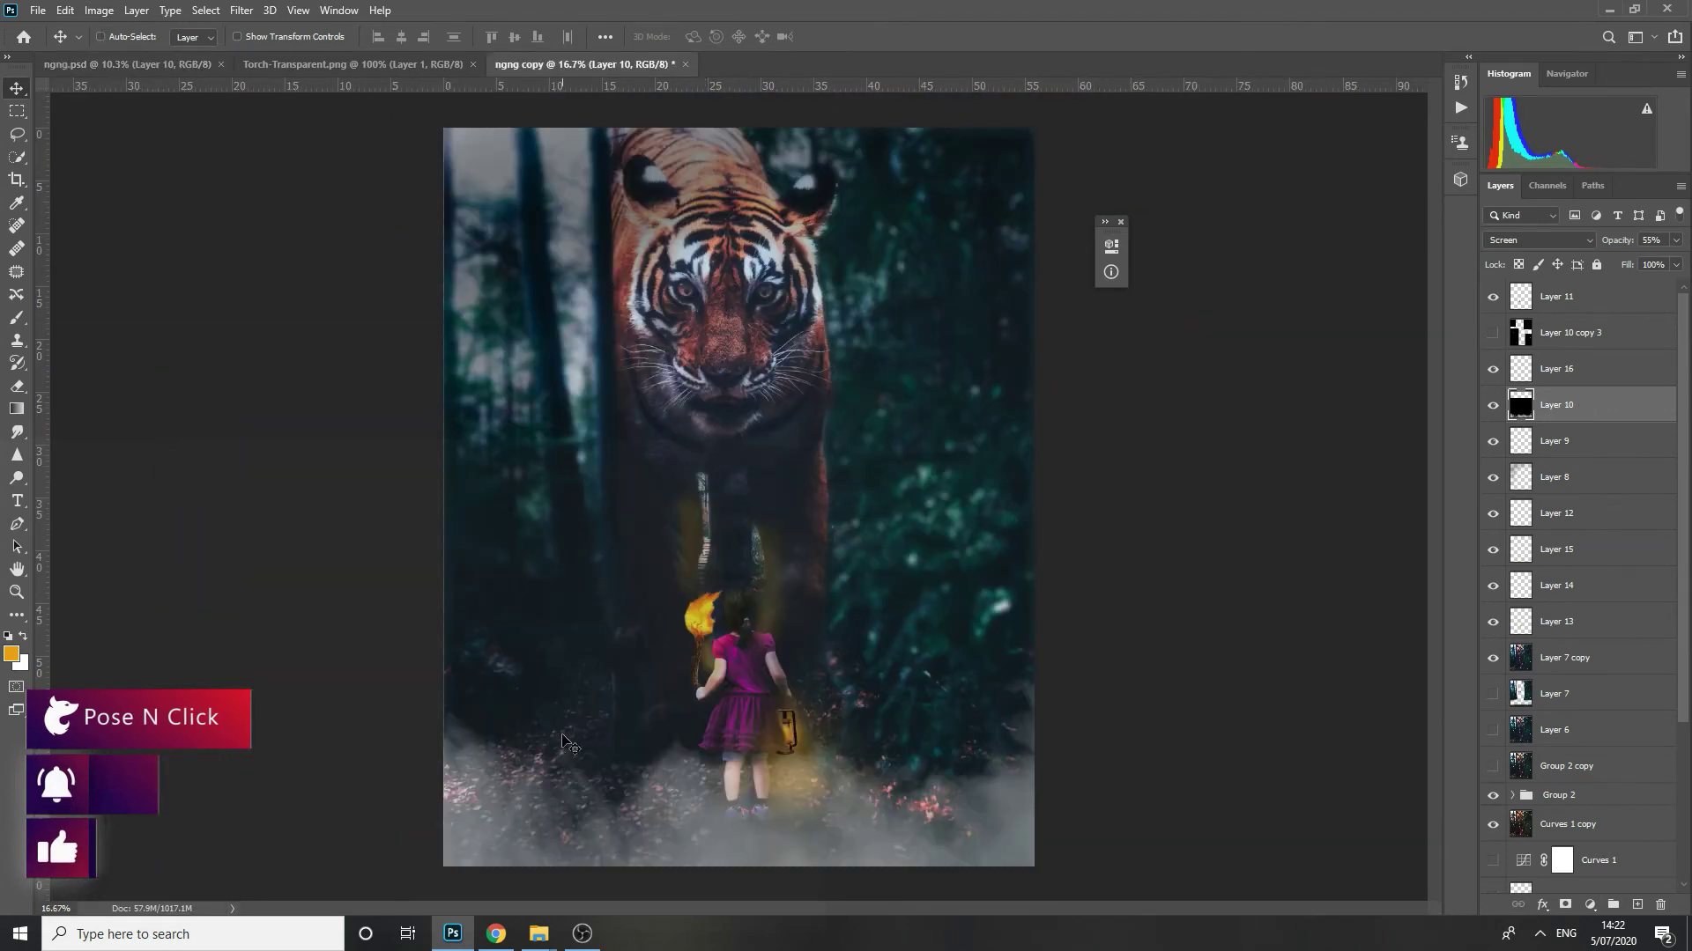
key("ctrl+shift+e")
- Open the Camera Raw Filter on Layer 10 copy and preview its presets on the image
left_click(242, 9)
left_click(291, 118)
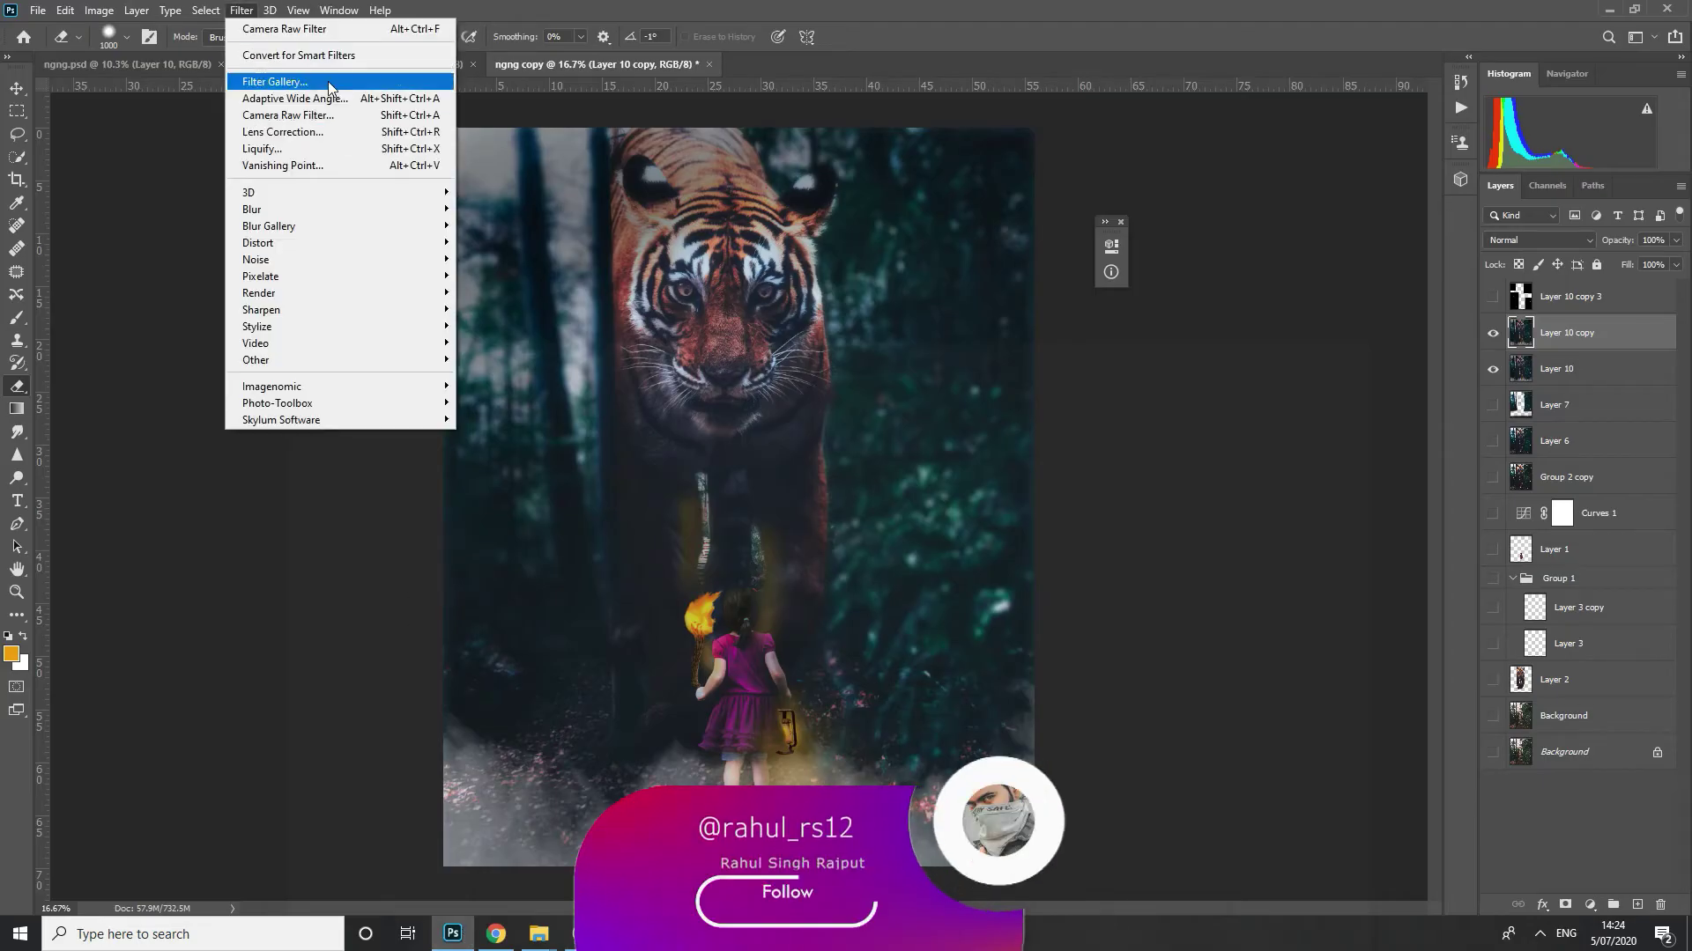
left_click(341, 124)
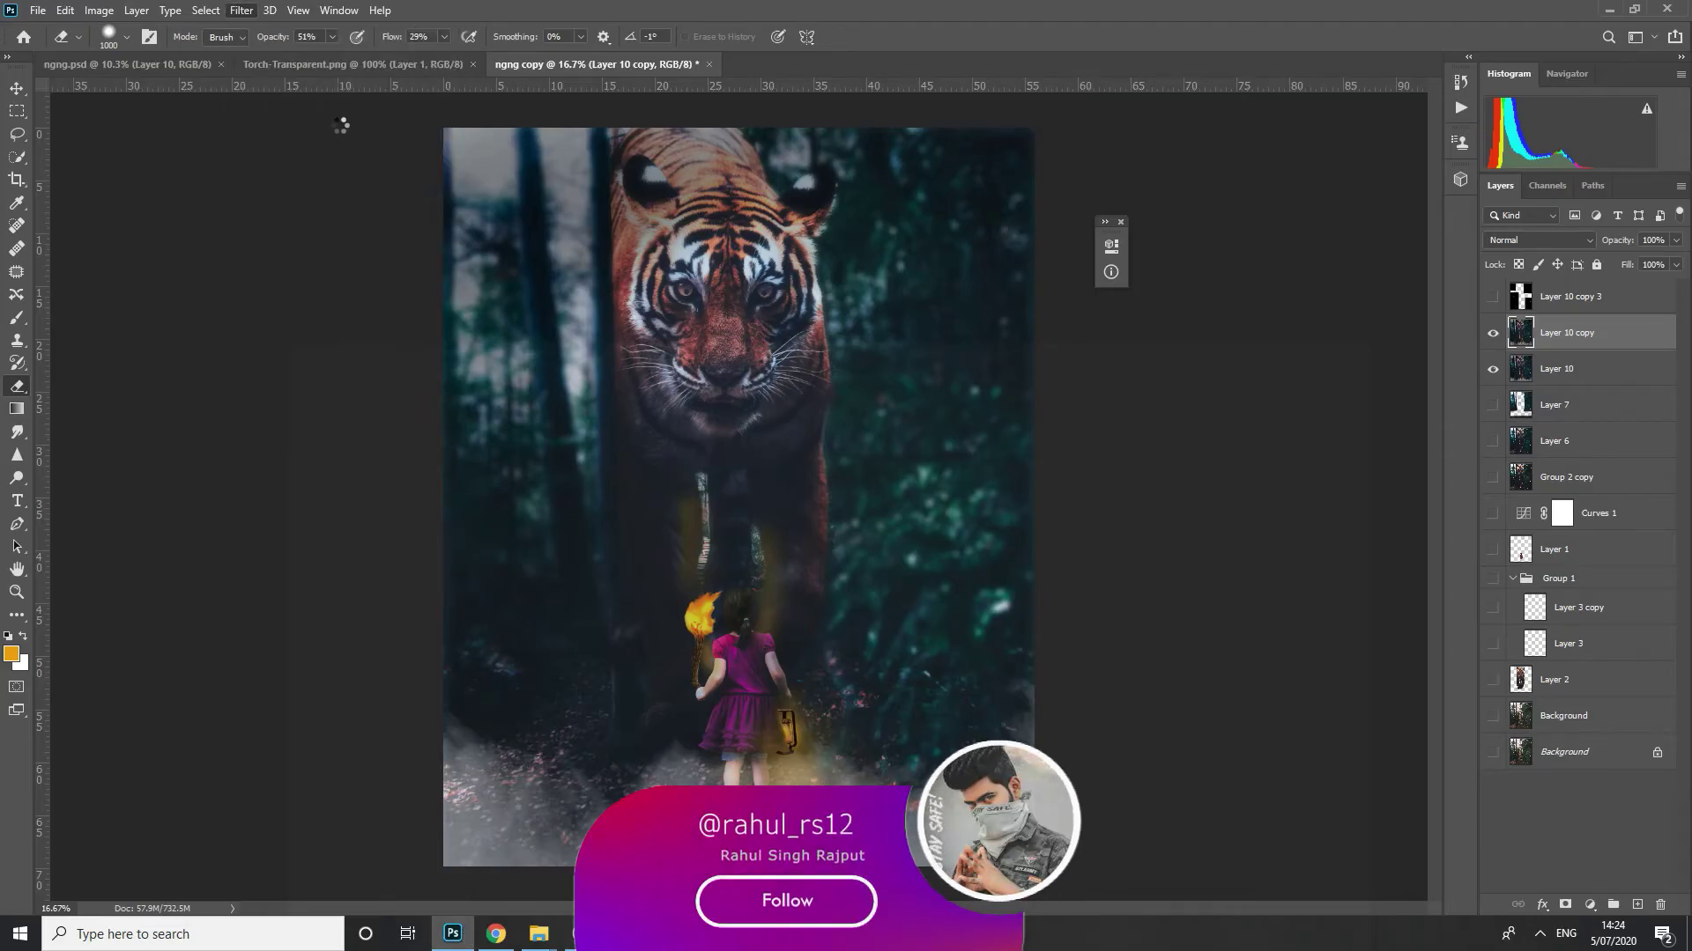
left_click(1529, 238)
scroll(1427, 740, "down", 7)
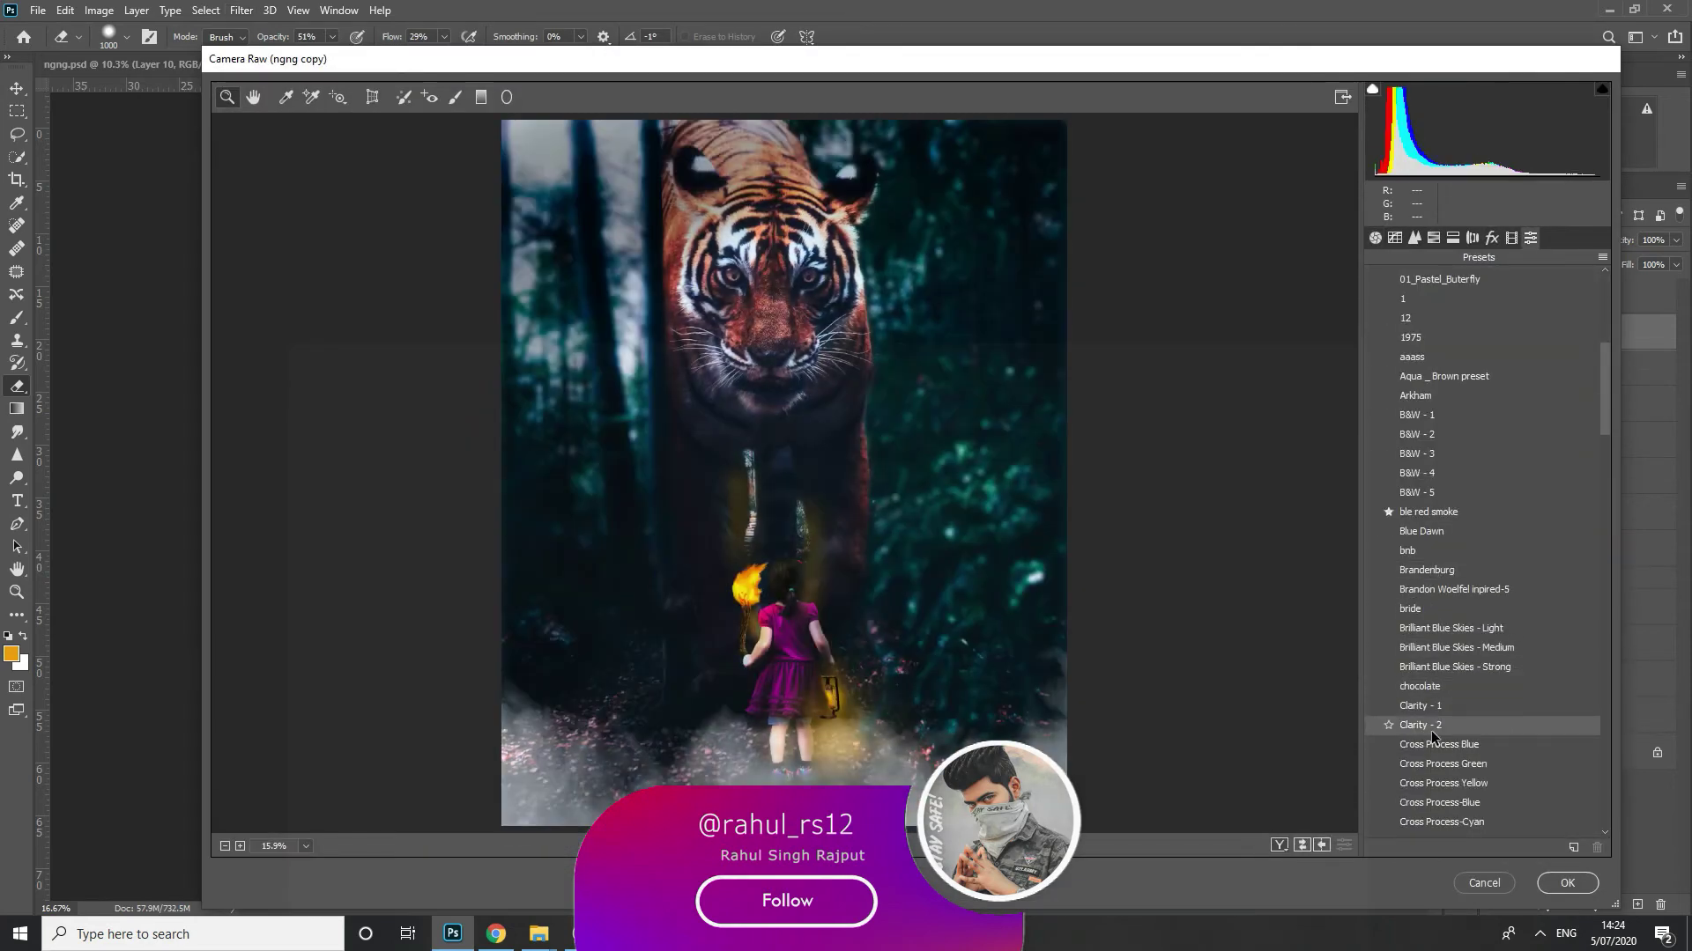
scroll(1436, 757, "down", 3)
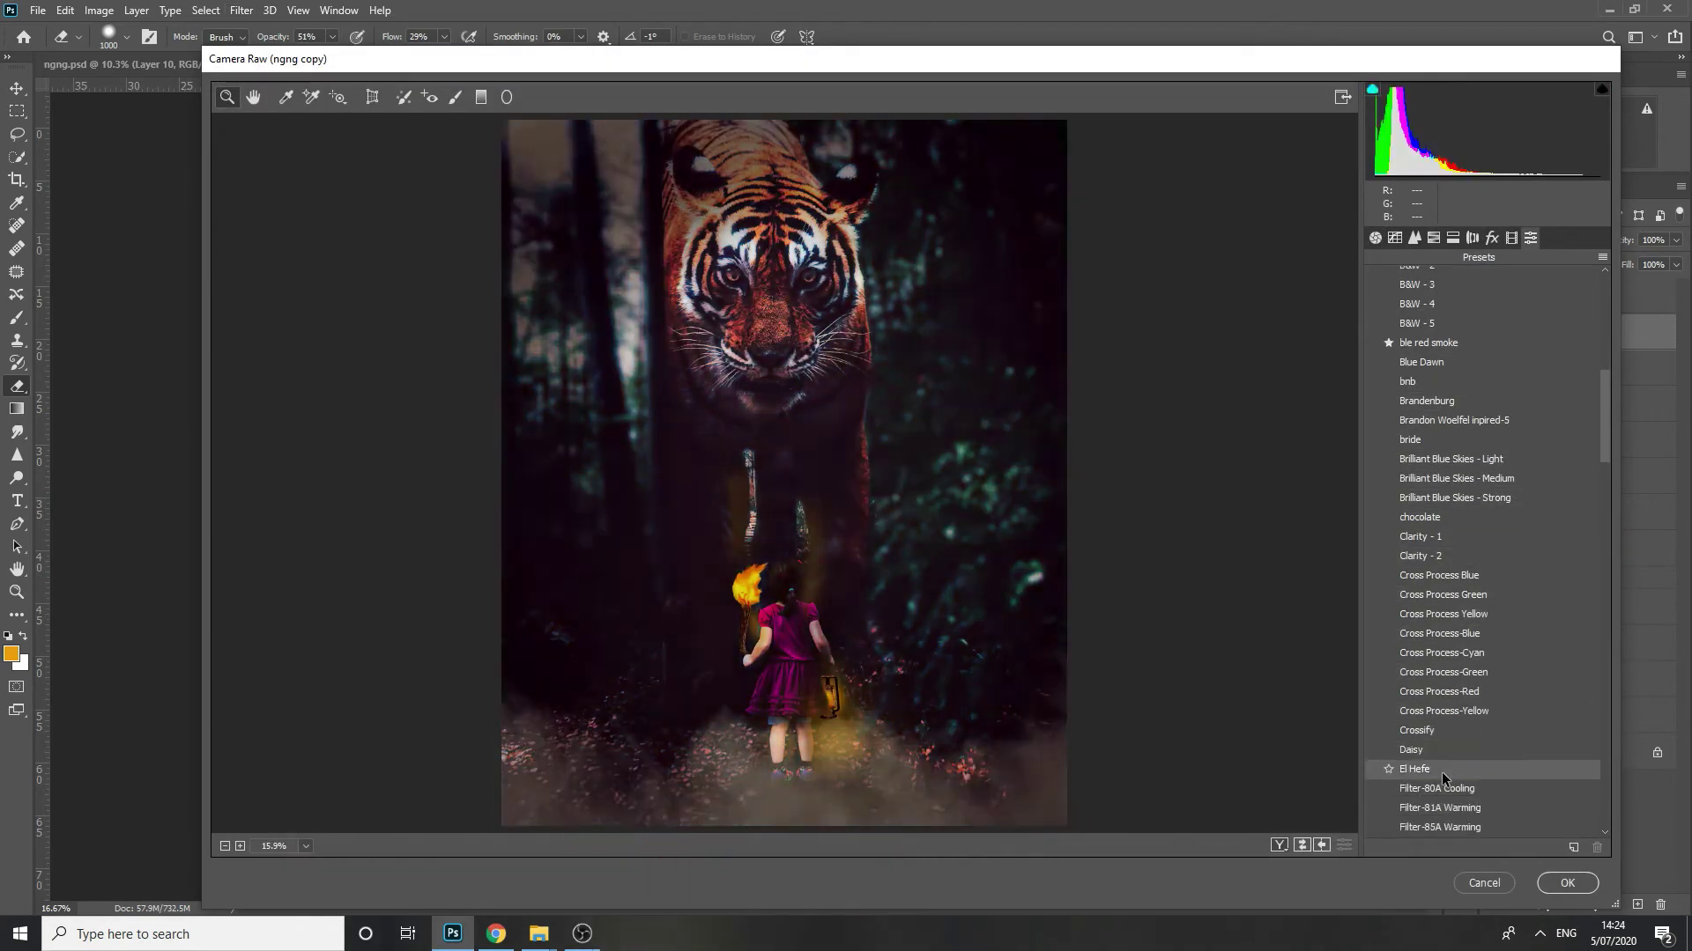
scroll(1442, 801, "down", 2)
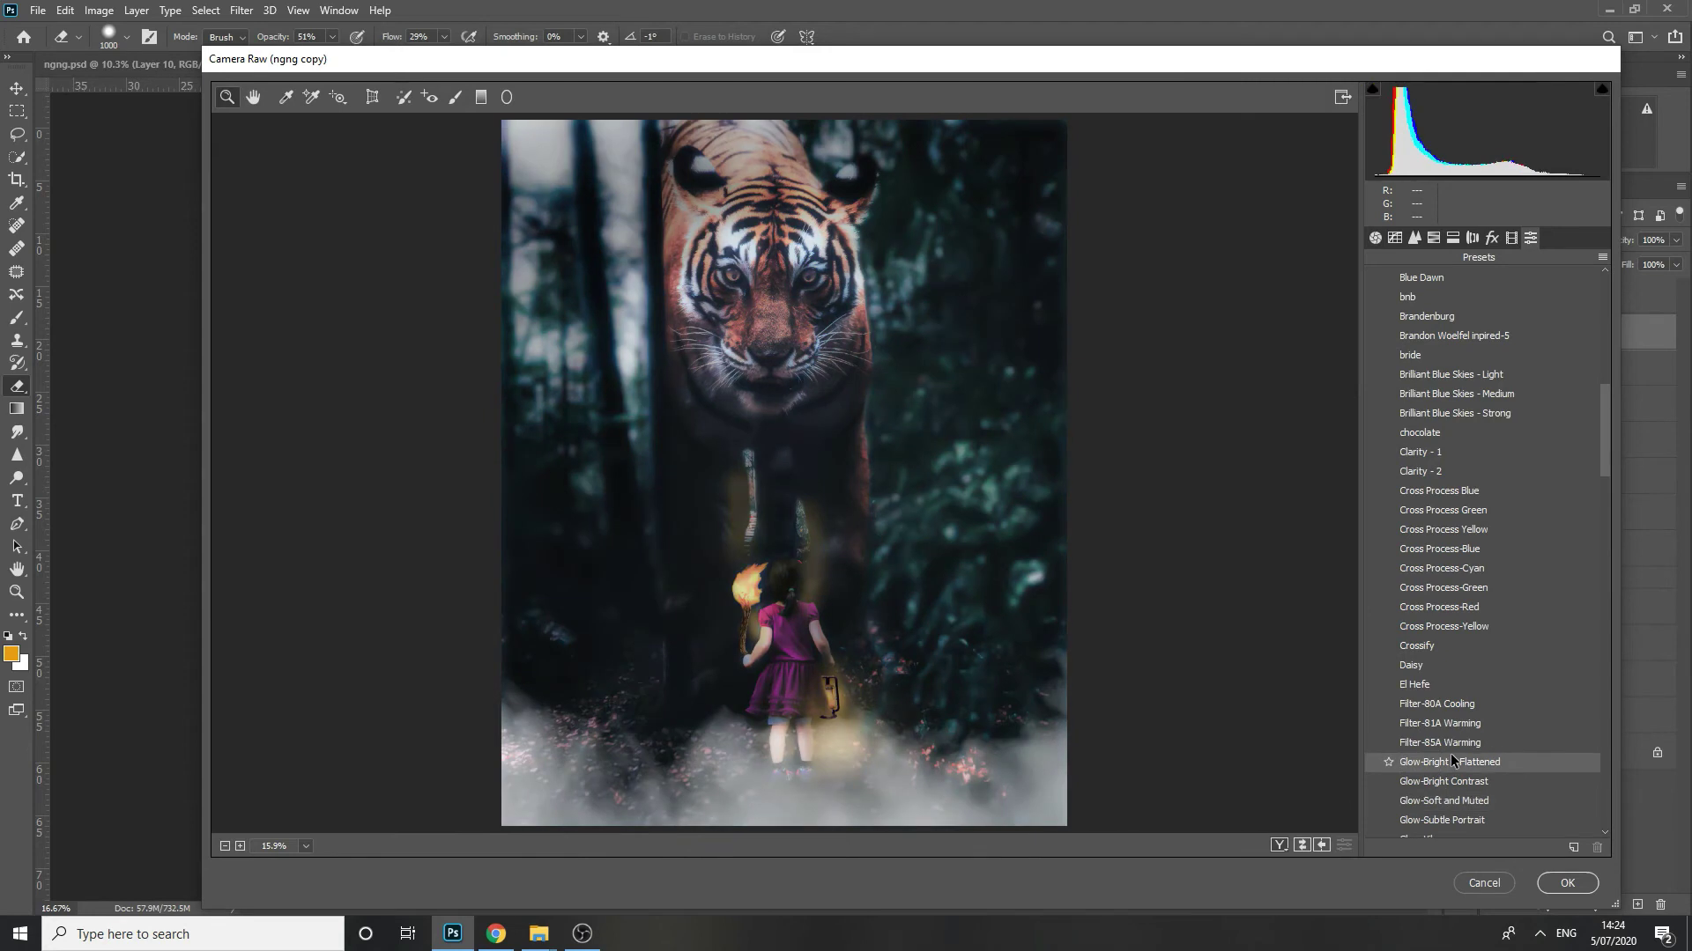
scroll(1467, 789, "down", 3)
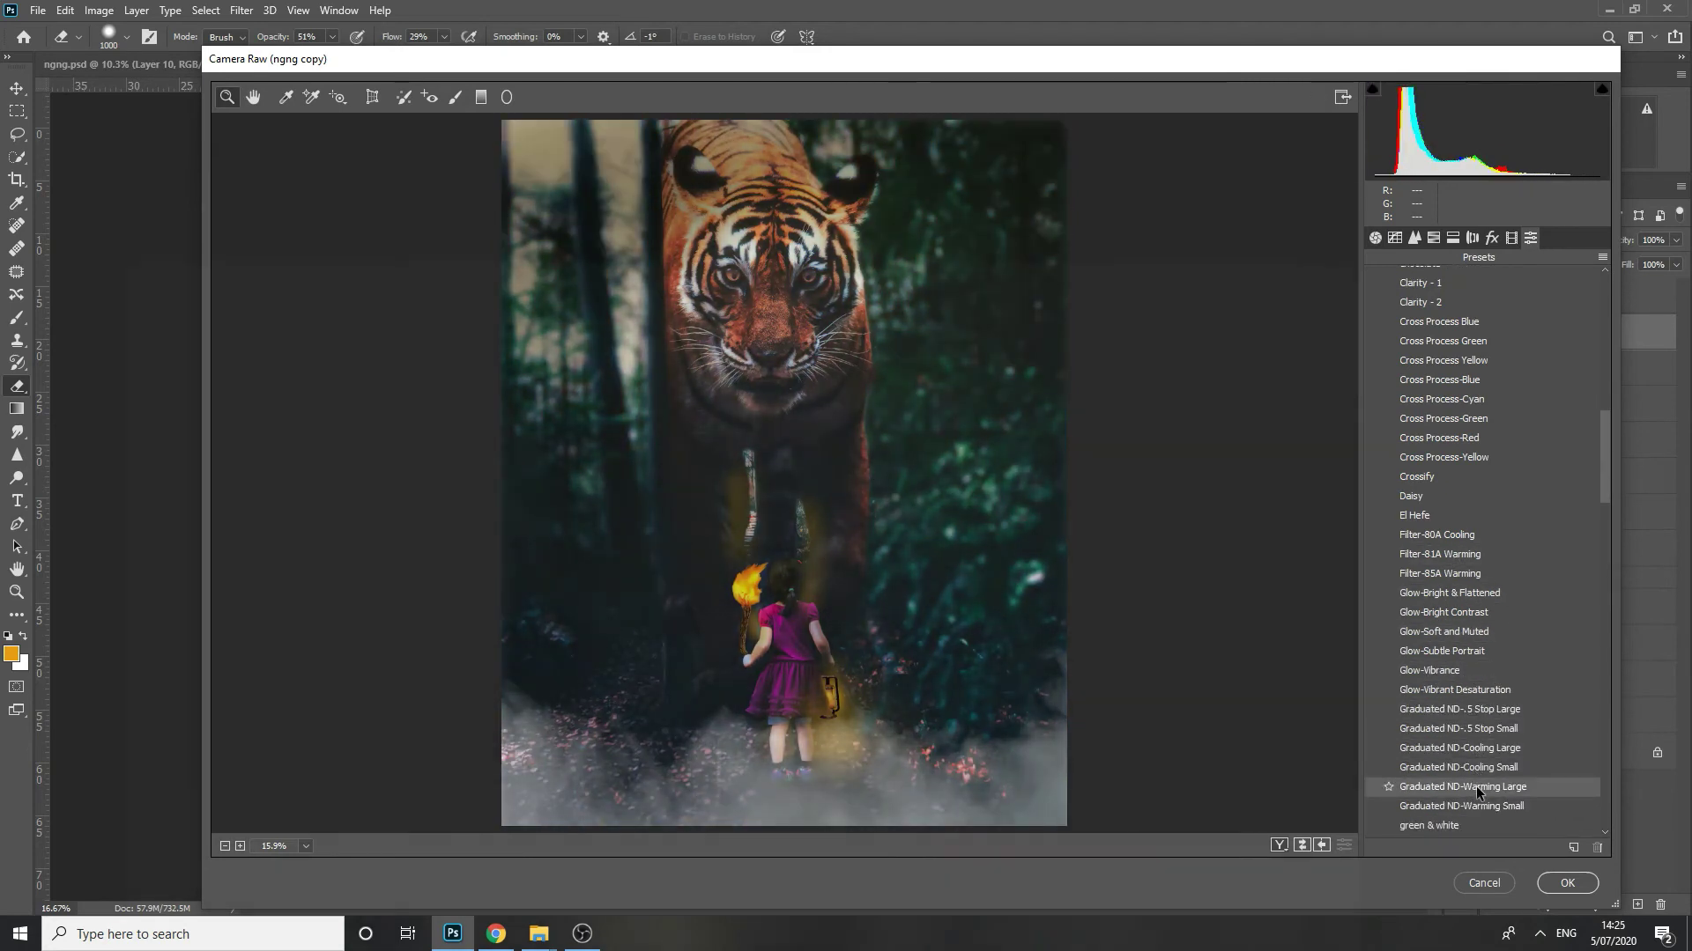
- Set the basic adjustments to Highlights -70, Shadows -100, Whites -100, Blacks -12, Texture +30, Clarity +28 and Dehaze +8
left_click(1373, 236)
left_click_drag(1487, 522, 1546, 646)
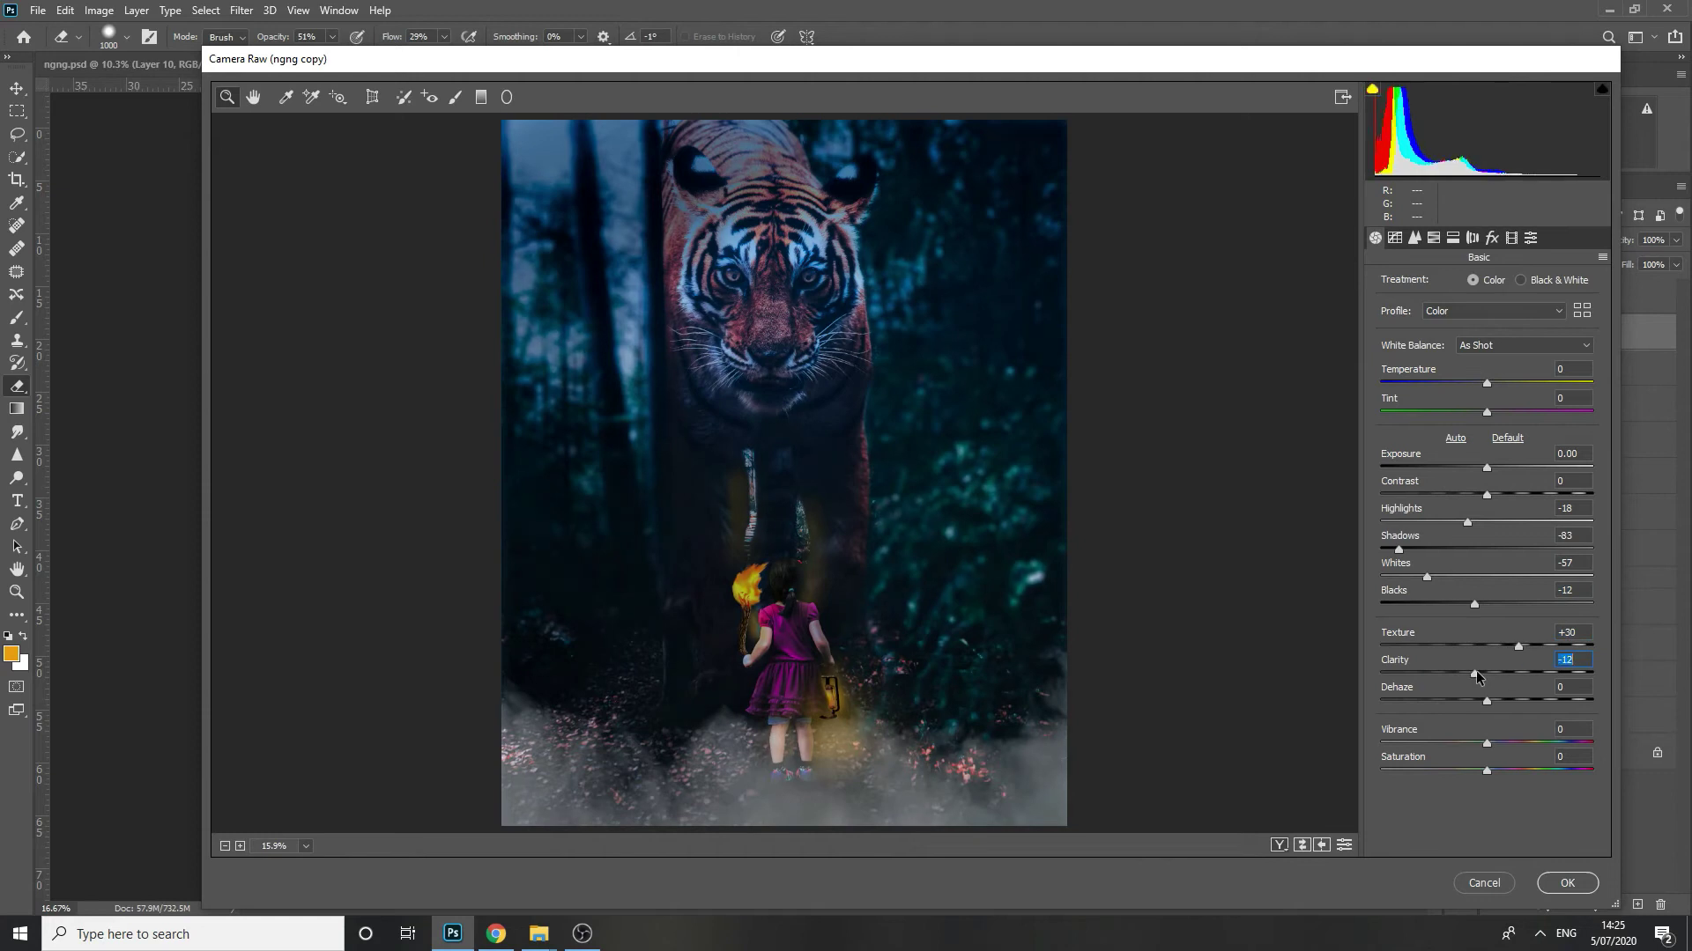
left_click_drag(1529, 700, 1495, 700)
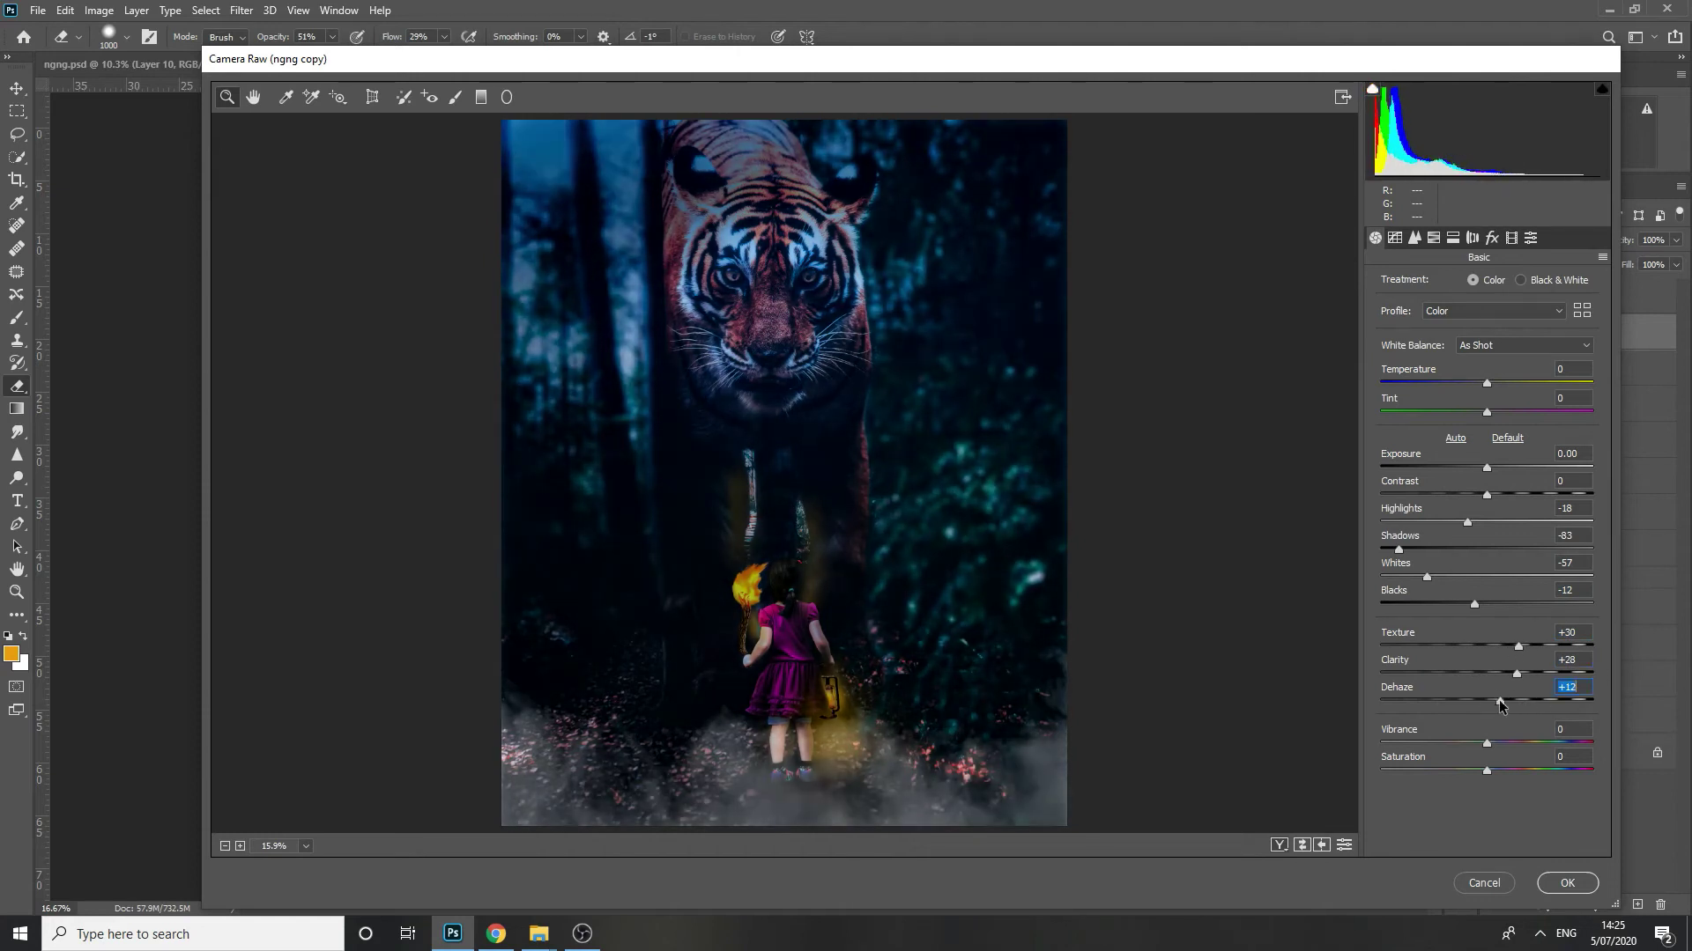
left_click_drag(1467, 522, 1413, 522)
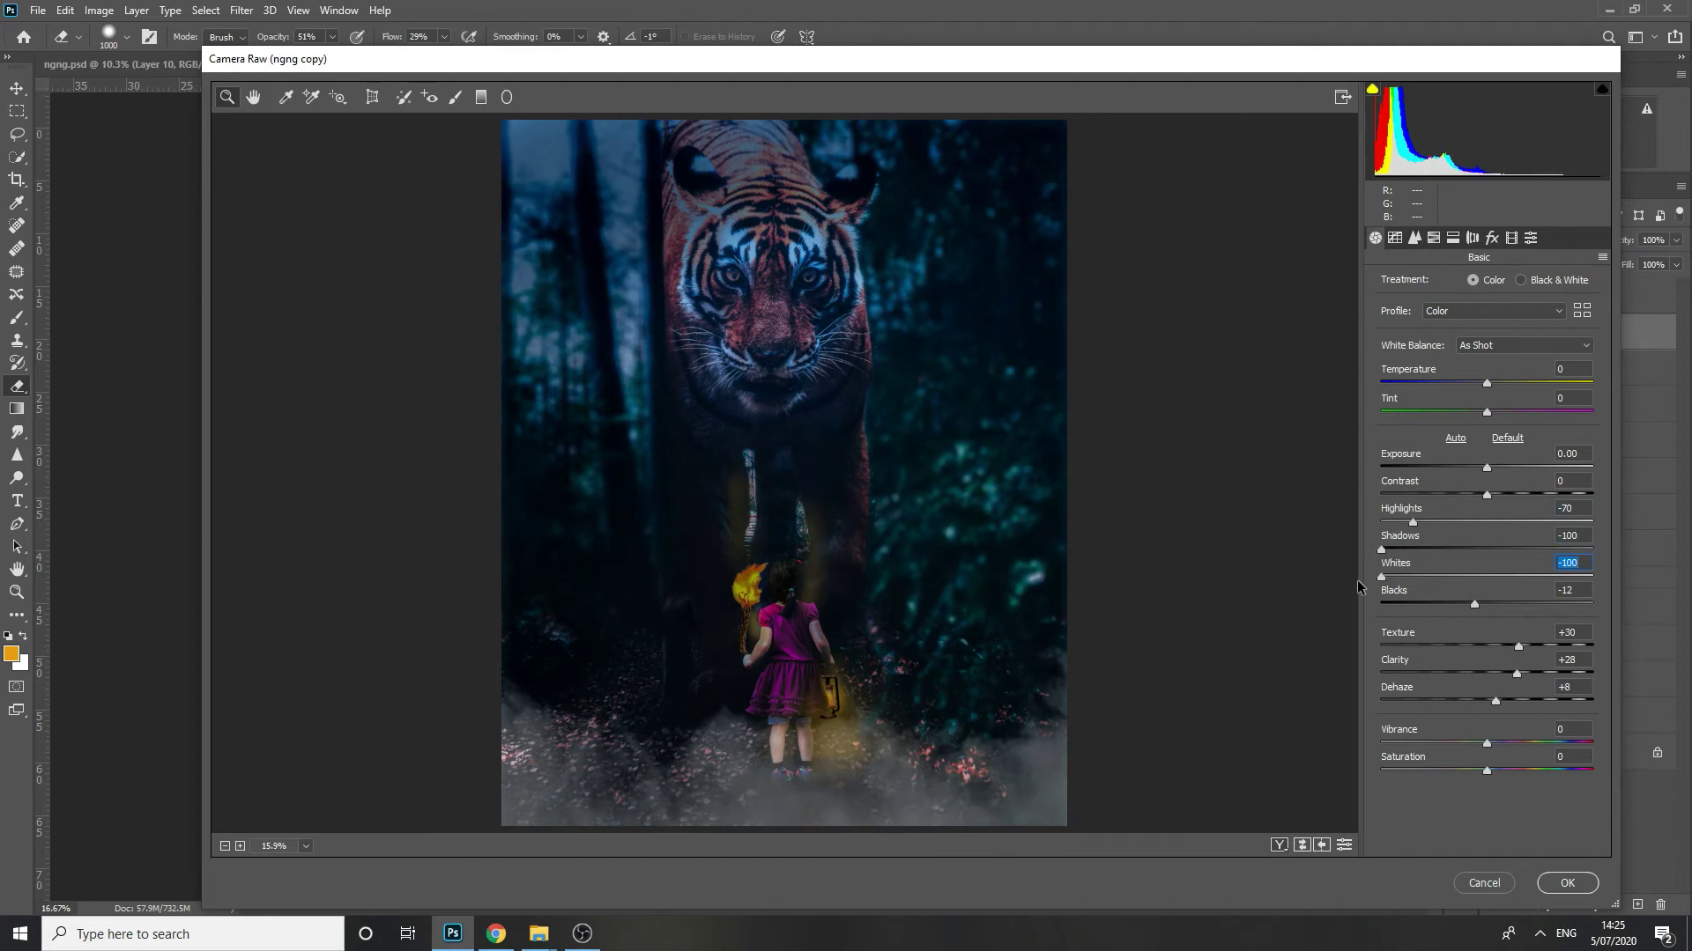
- Add an elliptical radial filter enclosing the girl, torch and lantern, and set its effect to Inside
left_click(507, 97)
mouse_move(754, 567)
left_mouse_down()
mouse_move(846, 740)
mouse_move(804, 633)
left_mouse_up()
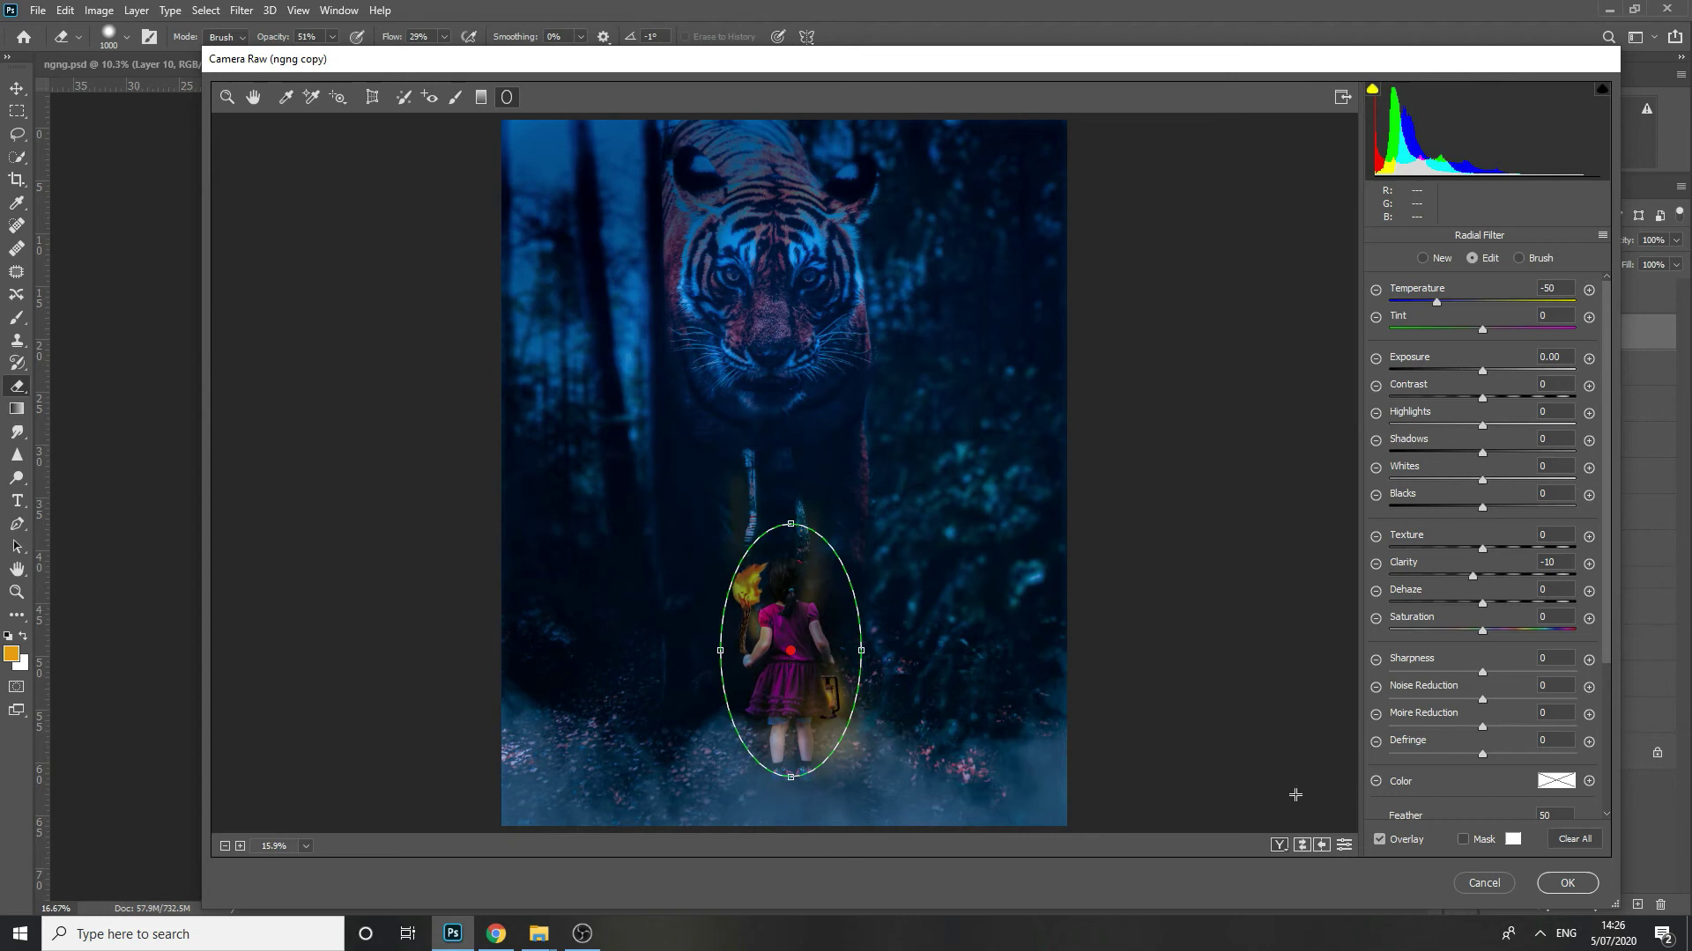
left_click(1462, 839)
left_click(1463, 839)
scroll(1498, 573, "down", 5)
left_click(1534, 639)
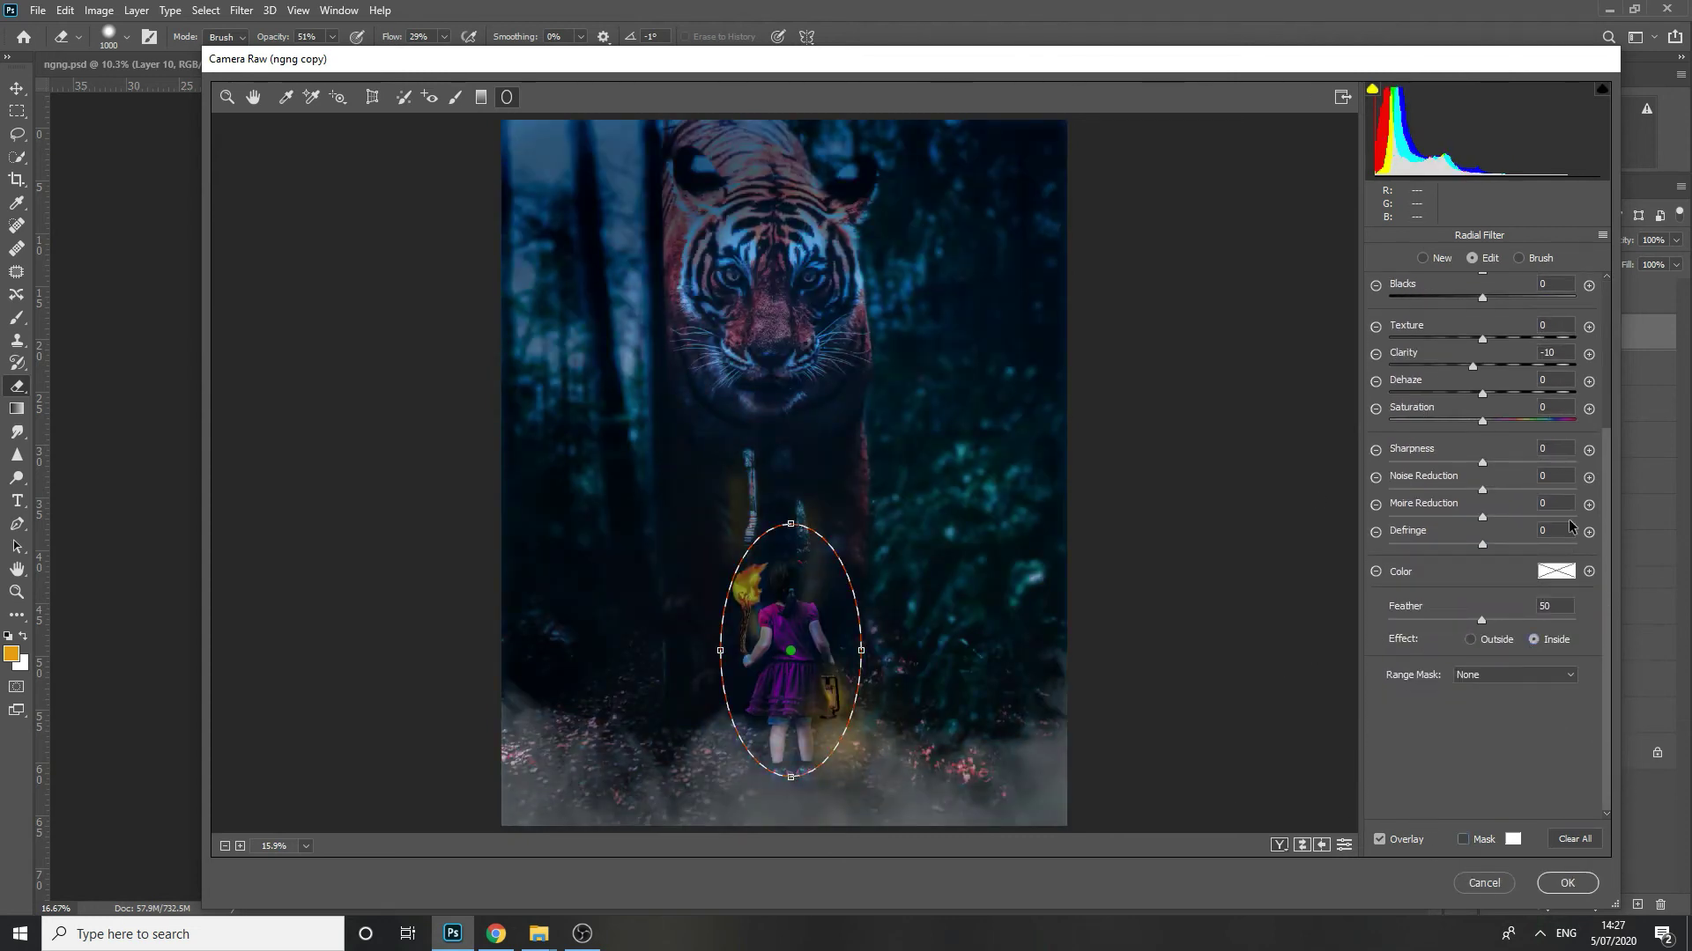
- Set the radial filter to Exposure +0.25, Contrast +100, Highlights +100, Shadows -100, Whites -21, Blacks +26, Texture +14, Clarity +43 and Saturation +64
scroll(1460, 475, "up", 3)
left_click_drag(1482, 438, 1607, 399)
mouse_move(1482, 359)
left_mouse_down()
mouse_move(1587, 389)
mouse_move(1477, 389)
left_mouse_up()
left_click_drag(1481, 331, 1490, 351)
left_click_drag(1482, 412, 1371, 432)
mouse_move(1482, 468)
left_mouse_down()
mouse_move(1512, 484)
mouse_move(1463, 467)
left_mouse_up()
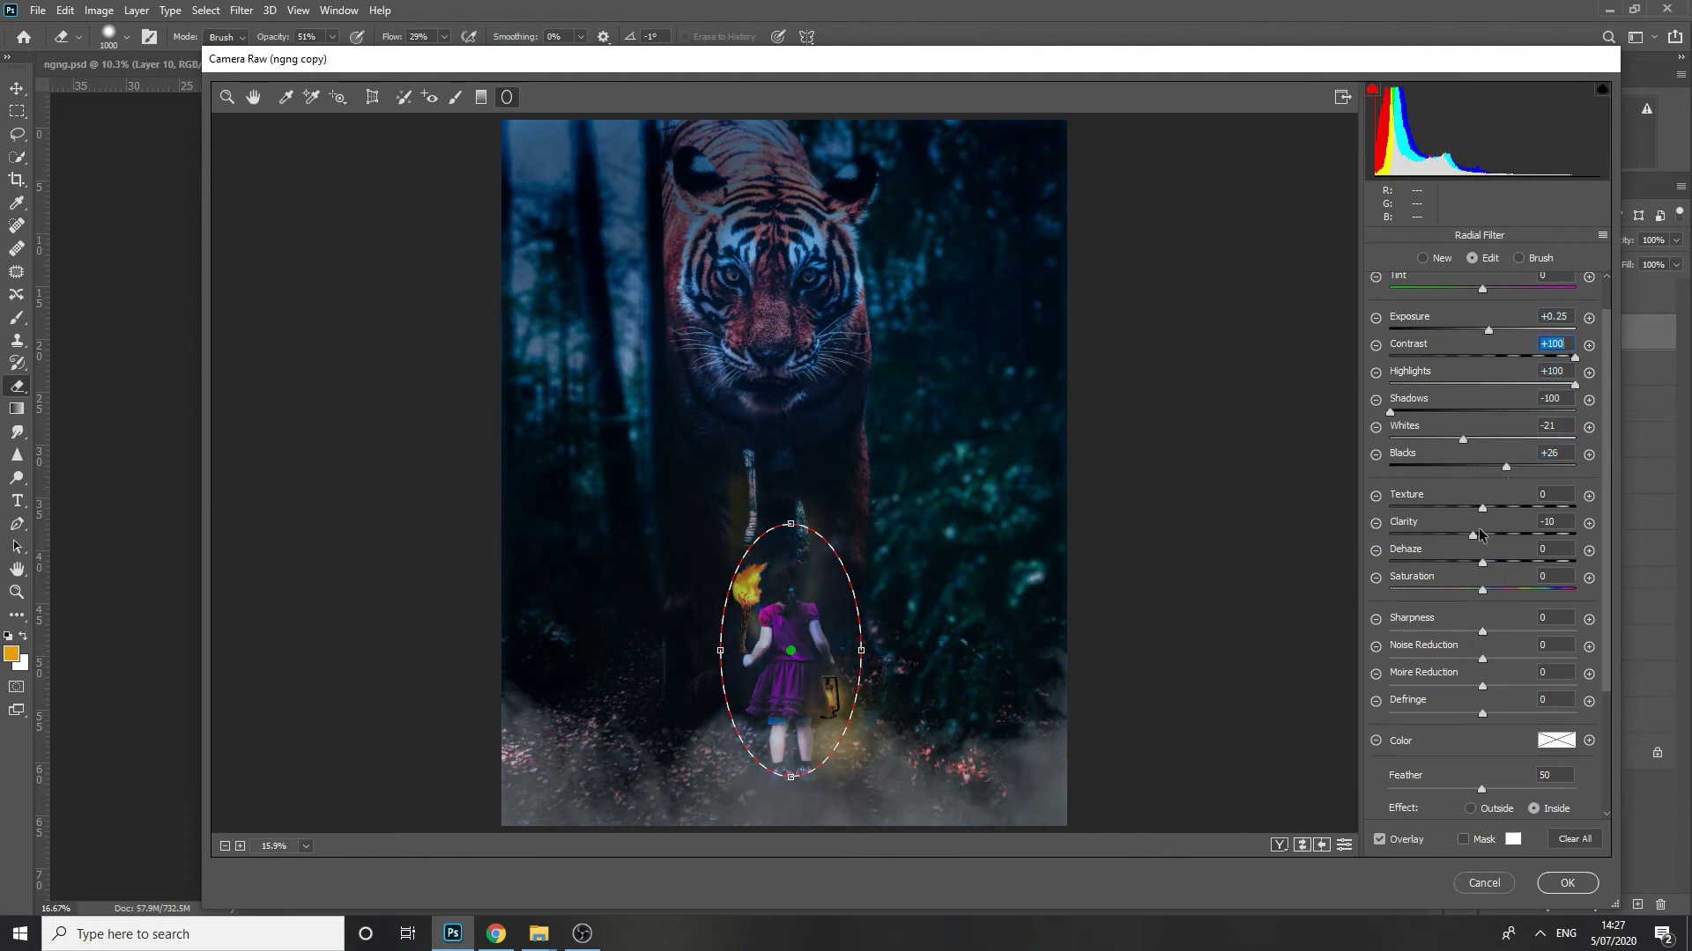
left_click_drag(1481, 589, 1541, 589)
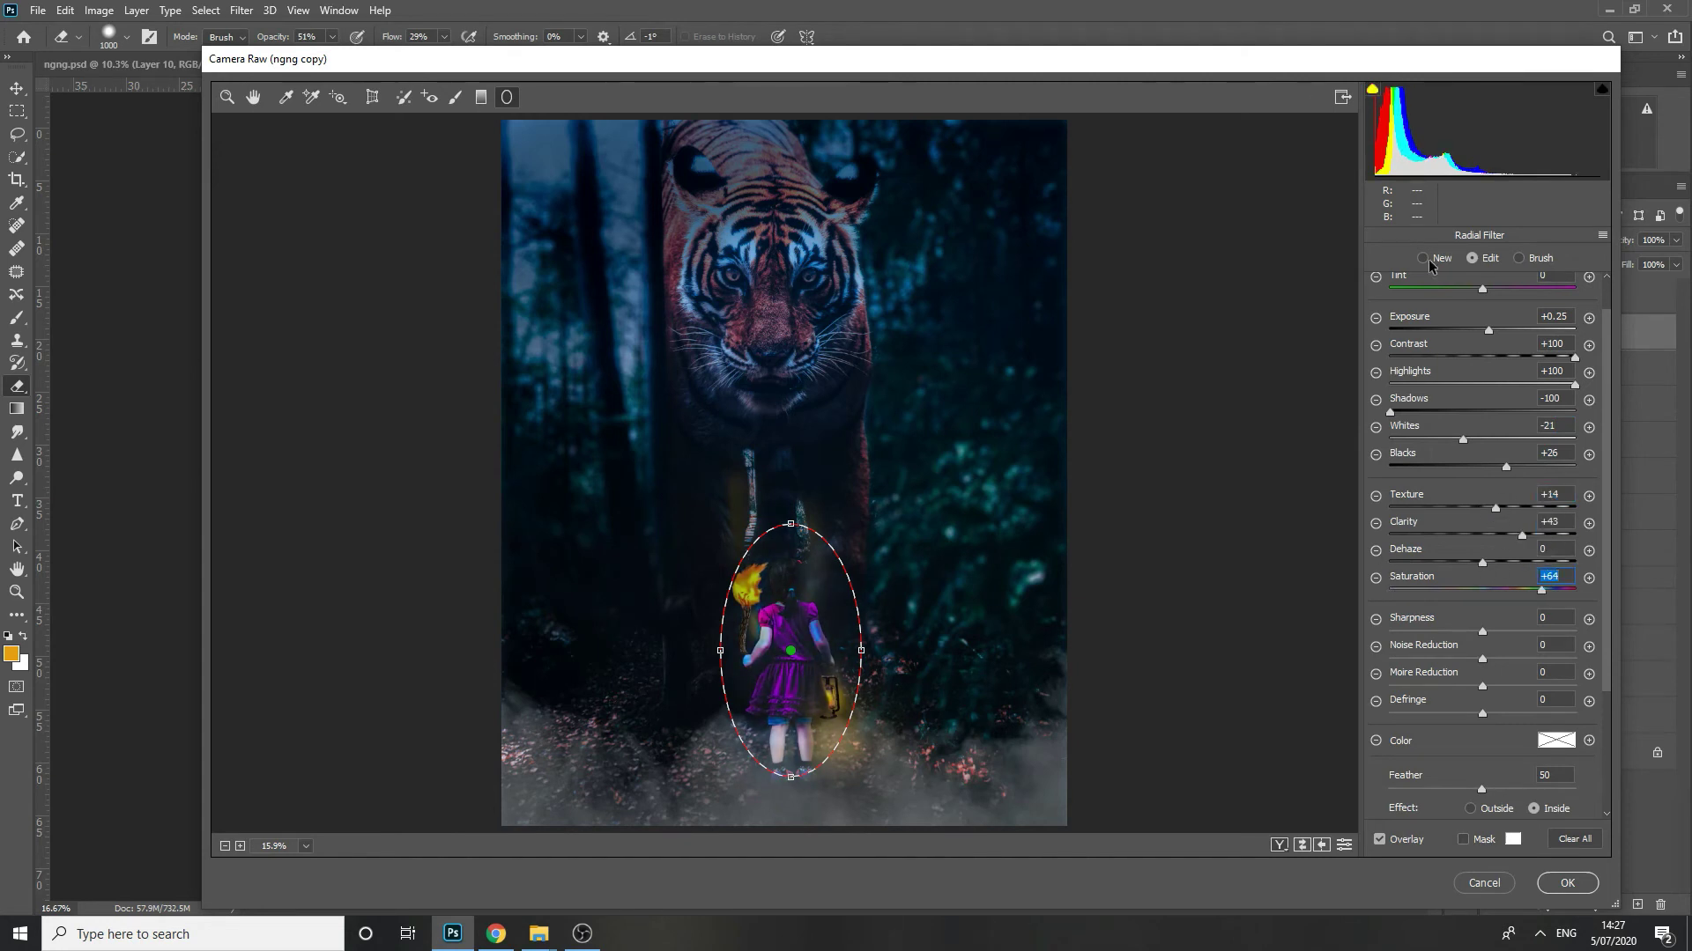
- Set the radial filter to Temperature +14, Whites -72, Sharpness -25, Noise Reduction -24 and Feather 52, and apply the Camera Raw adjustments
scroll(1486, 659, "up", 2)
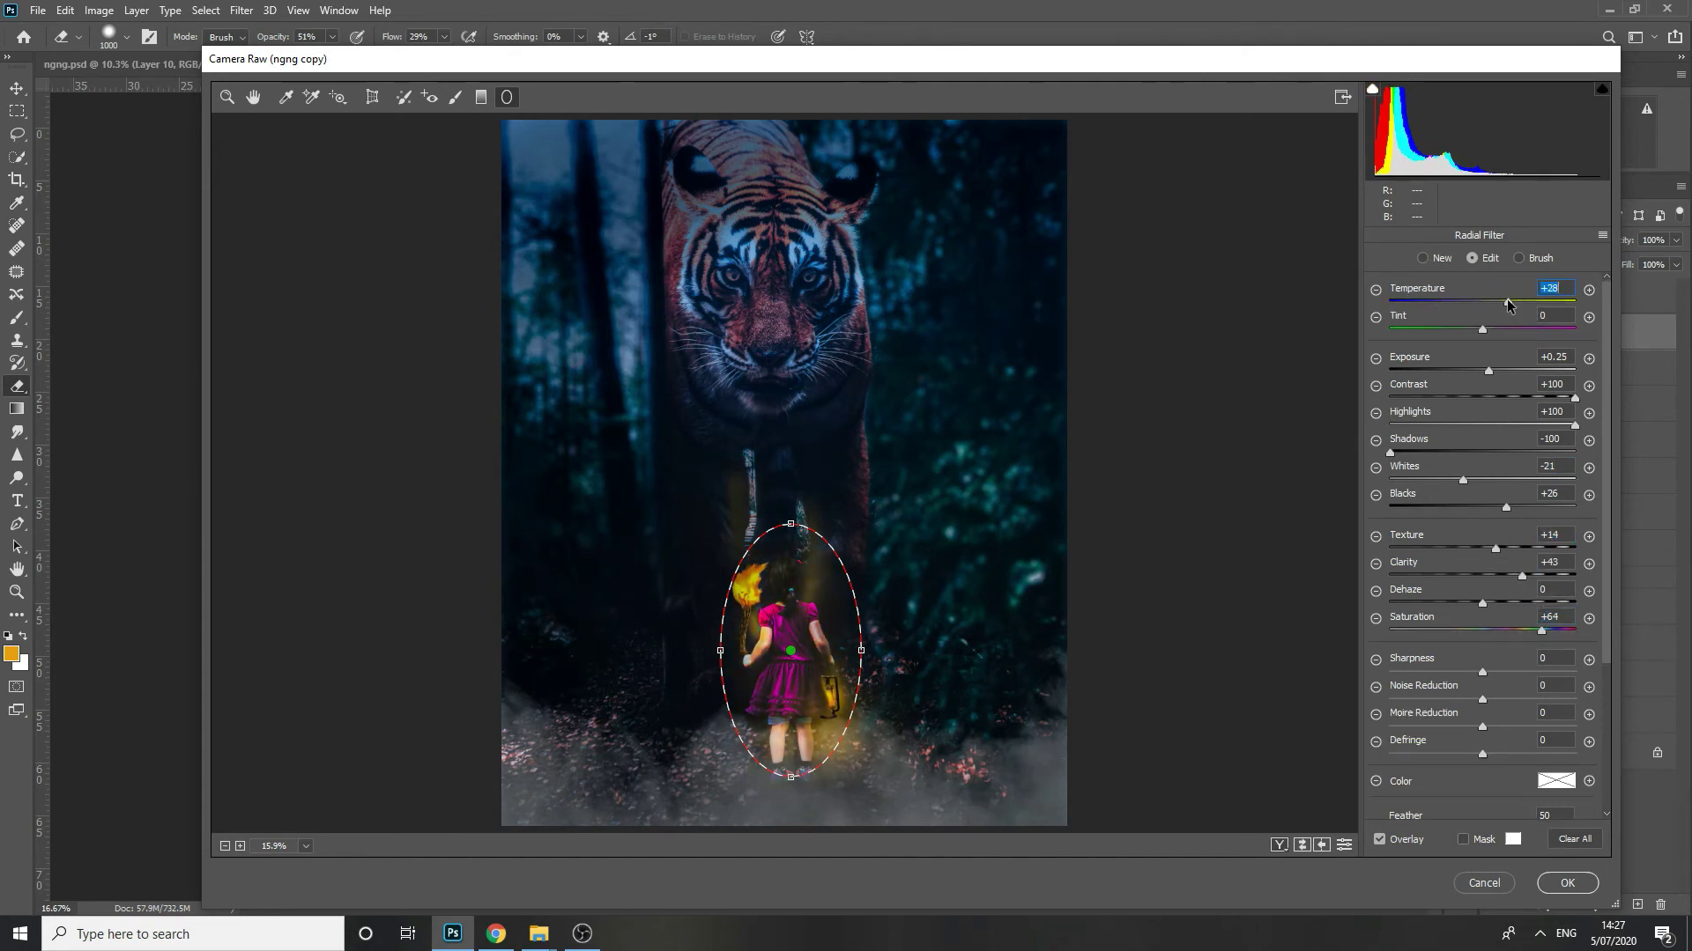
scroll(1480, 482, "down", 5)
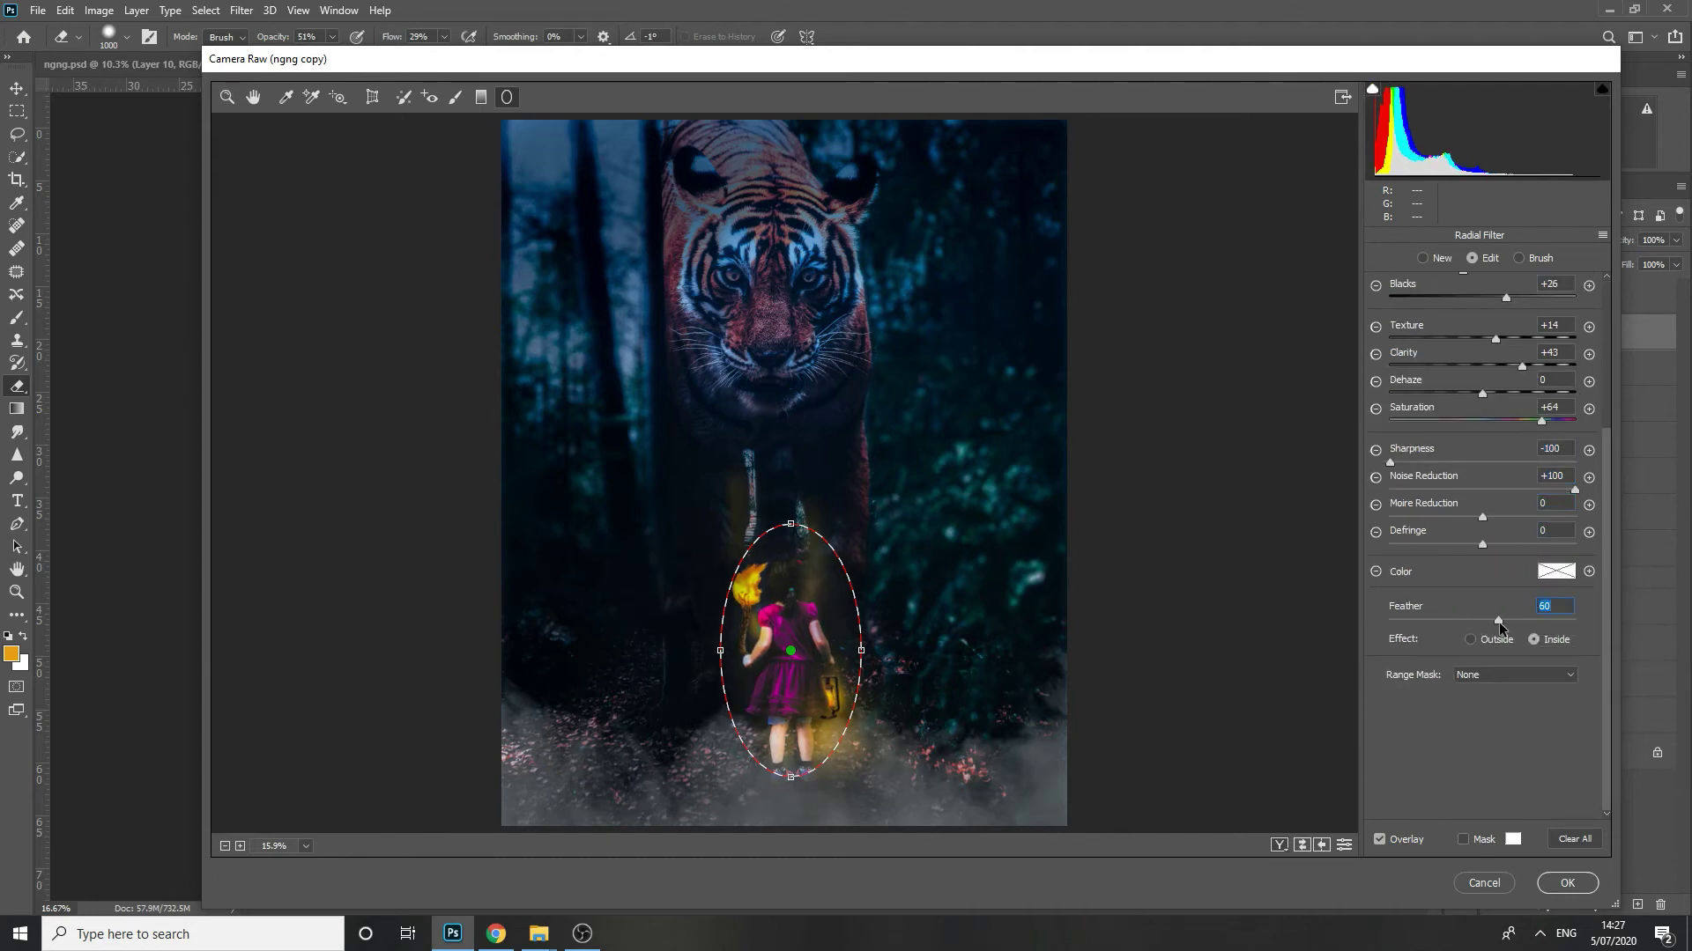
scroll(1458, 464, "up", 5)
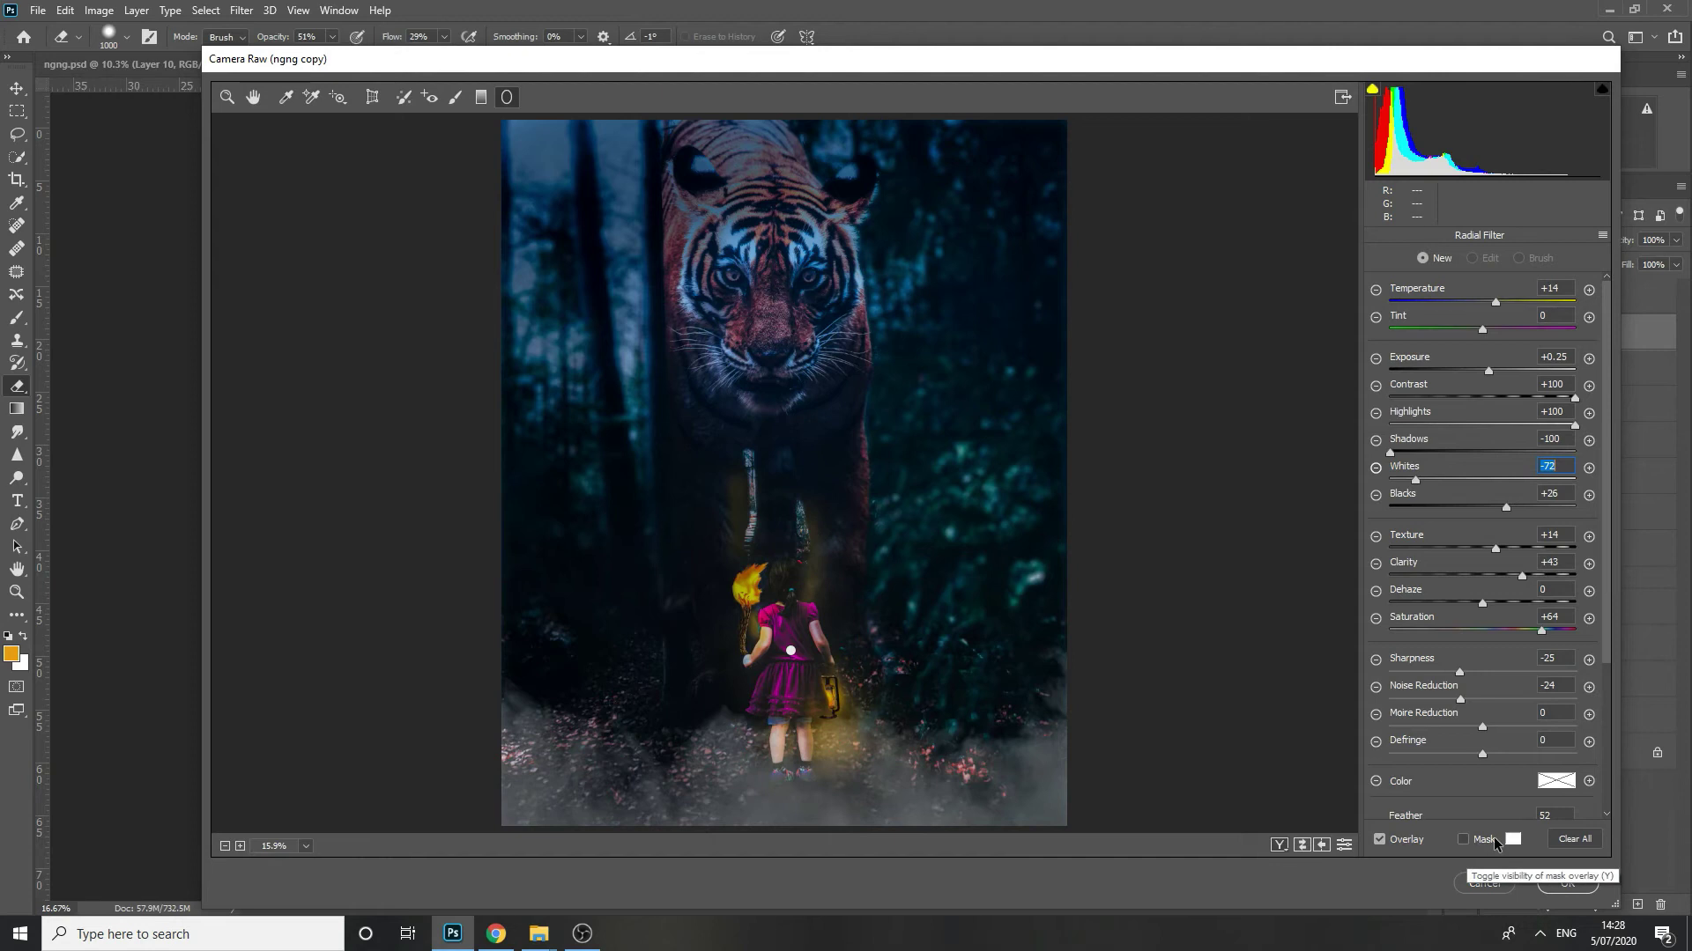
left_click(1568, 883)
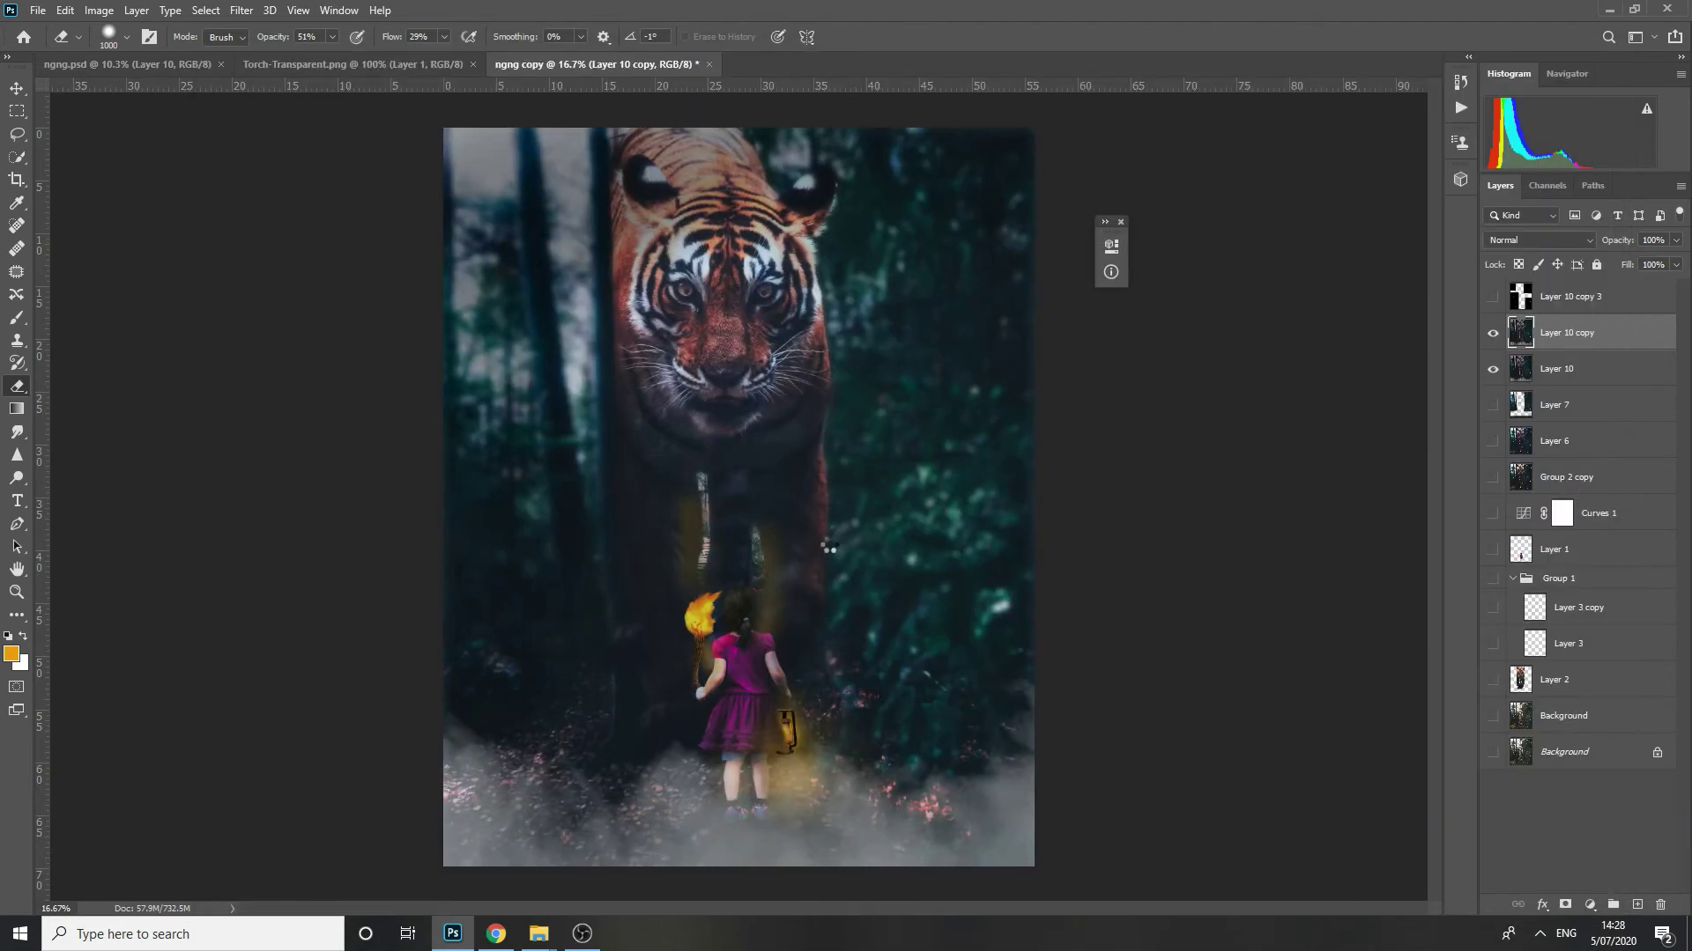
- Add a new layer and paint a curved orange glow across the tiger's chest below its chin with a smaller brush
scroll(774, 472, "up", 6)
key("ctrl+shift+n")
key("Return")
key("[")
key("[")
key("[")
key("[")
key("[")
key("[")
key("[")
key("[")
key("[")
key("[")
key("b")
mouse_move(545, 447)
left_mouse_down()
mouse_move(706, 505)
mouse_move(870, 433)
left_mouse_up()
- Reduce the brush size to 90 px and paint a thin orange glow along the tiger's chin
key("bracketleft")
key("bracketleft")
key("bracketleft")
key("bracketleft")
key("bracketleft")
key("bracketleft")
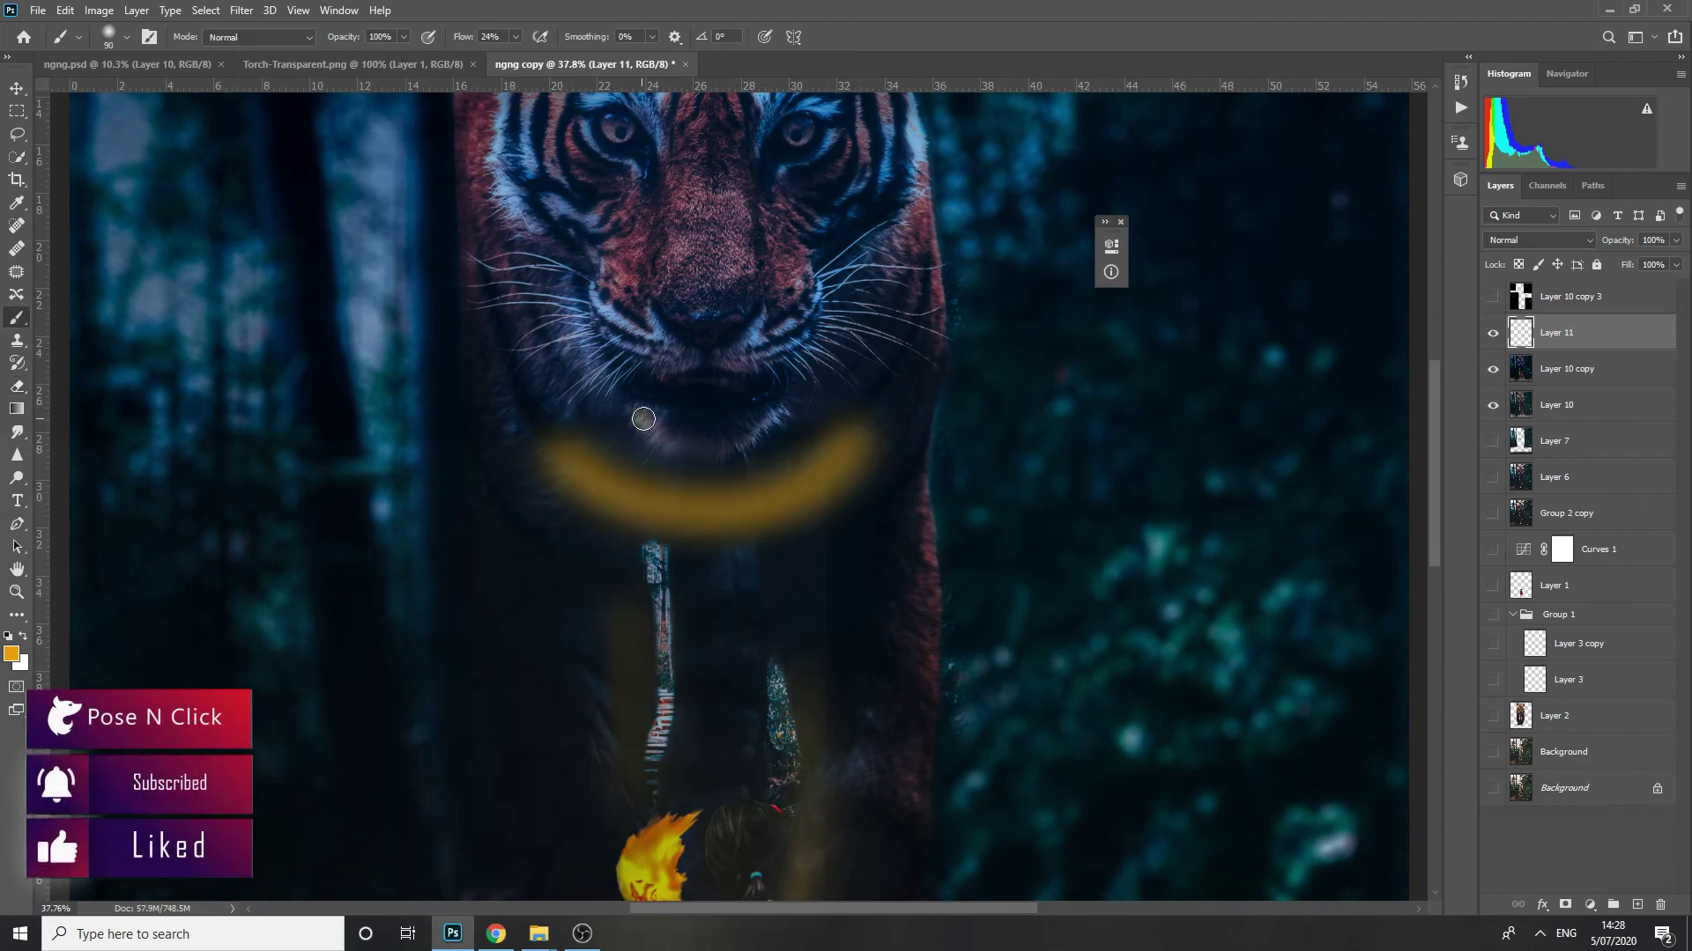
- Try Darken and Normal blending on the chin glow layer, with its fill reduced to 13%
left_click(1562, 245)
scroll(1562, 246, "down", 2)
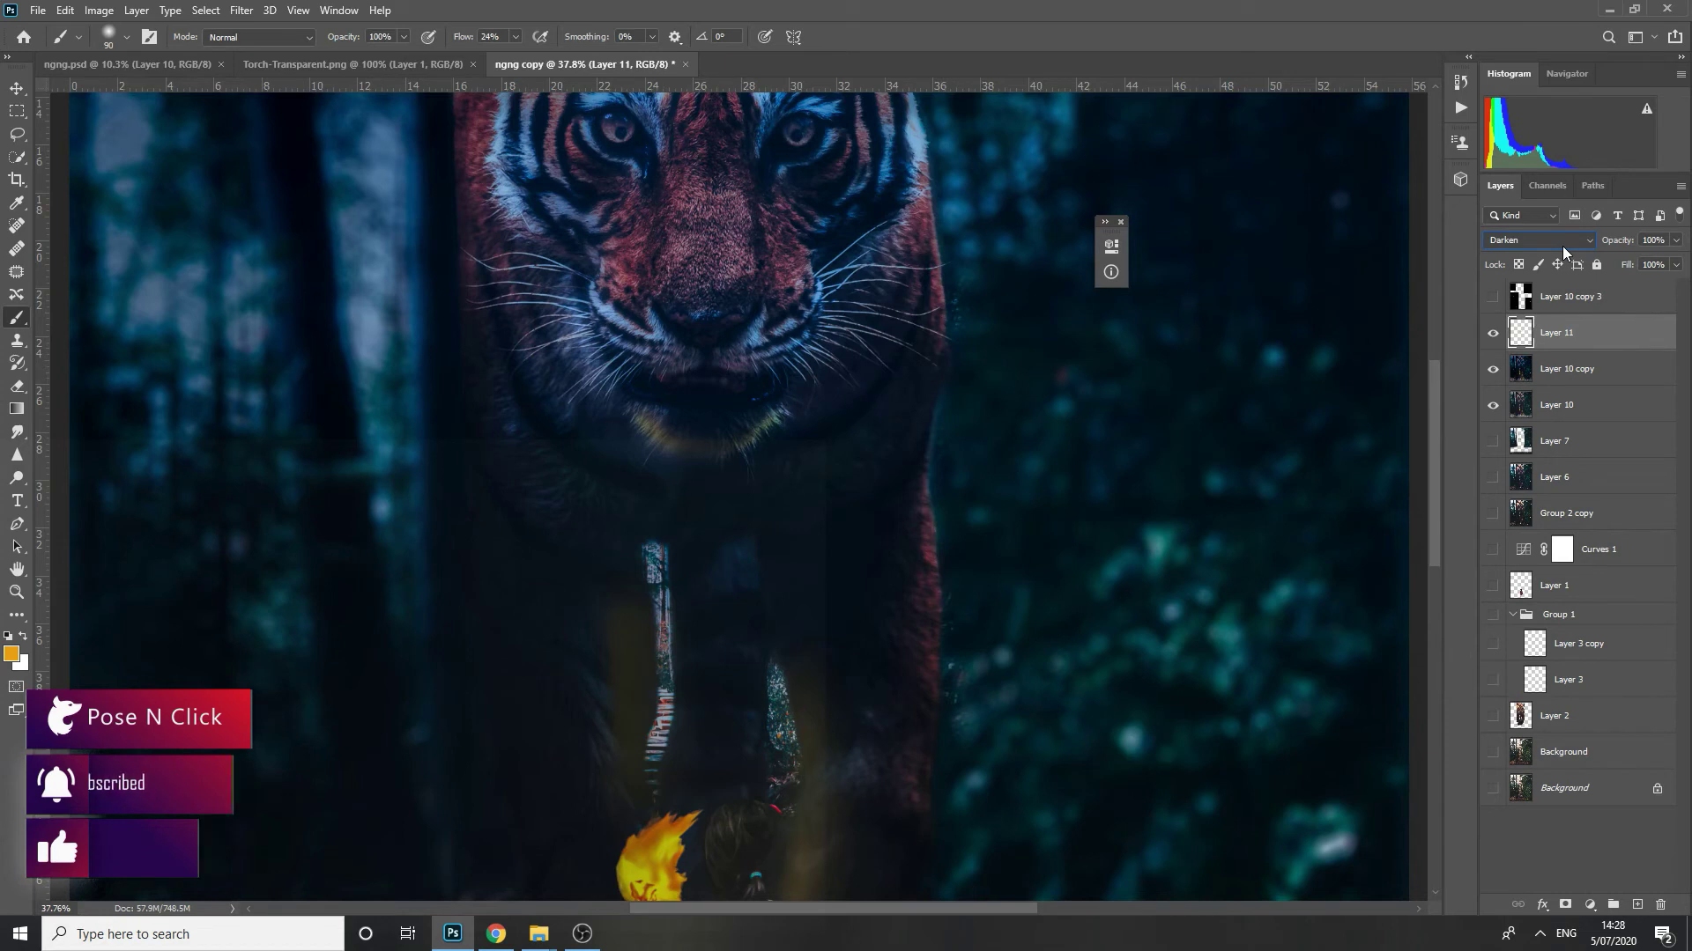
left_click(1538, 240)
left_click(1516, 249)
left_click_drag(1676, 264, 1606, 286)
key("ctrl+0")
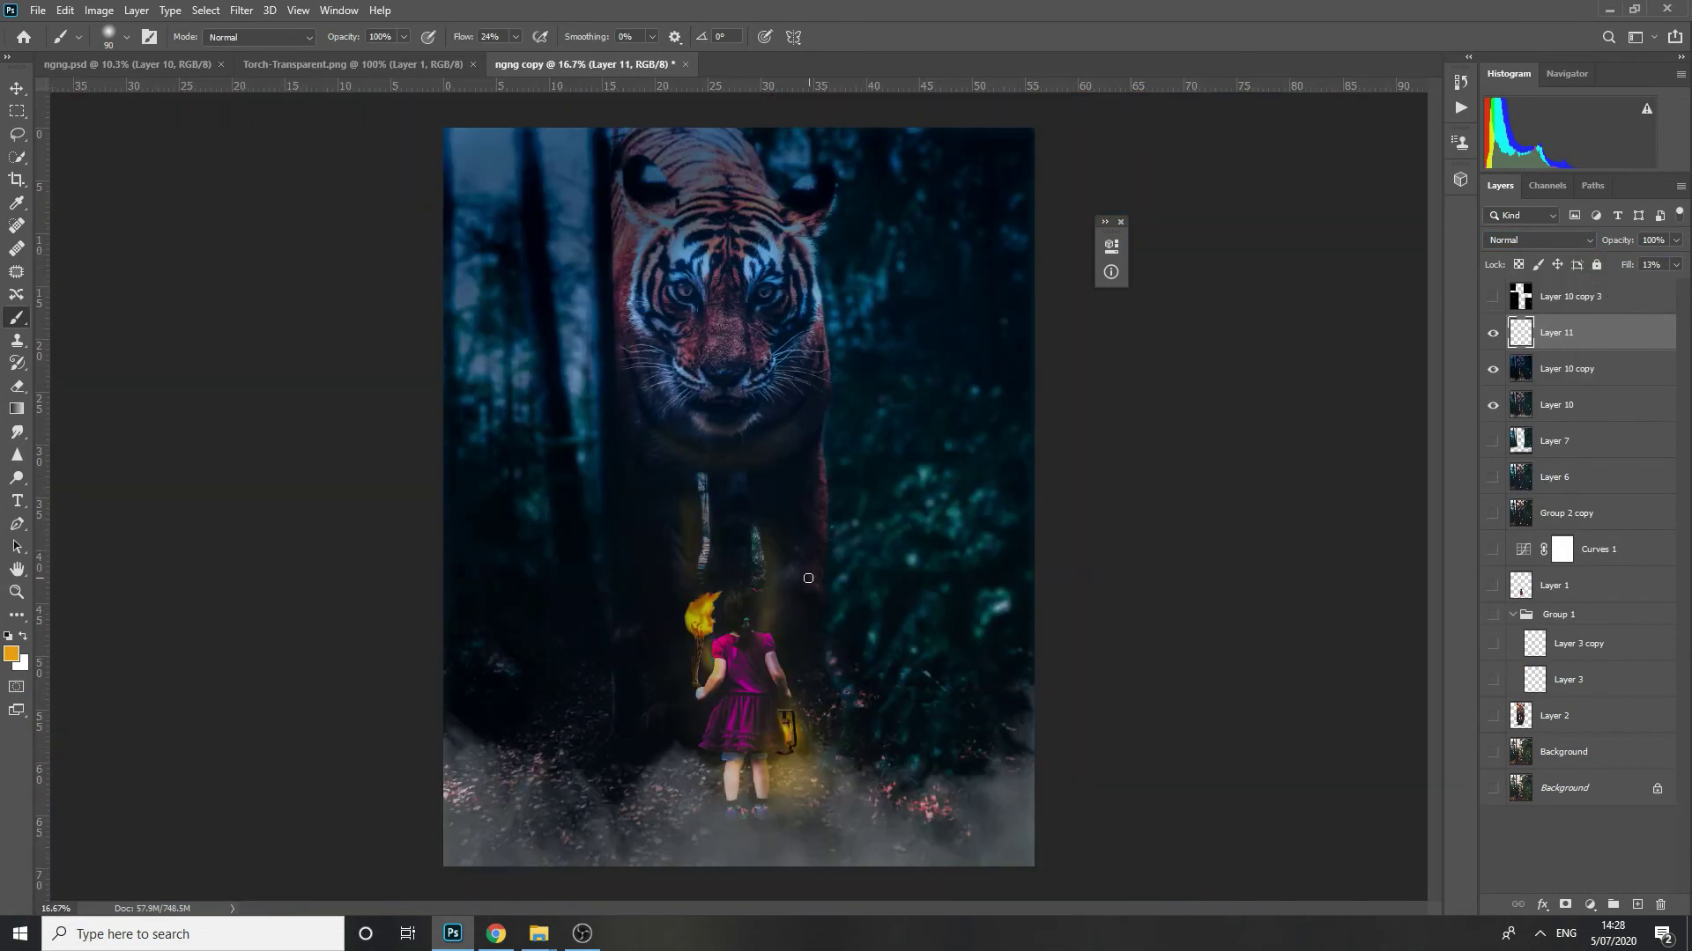
scroll(871, 467, "up", 3)
scroll(1552, 241, "down", 4)
- Restore the chin glow layer's fill to 100% and set its blend mode to Color Dodge
left_click(1551, 241)
left_click(1517, 253)
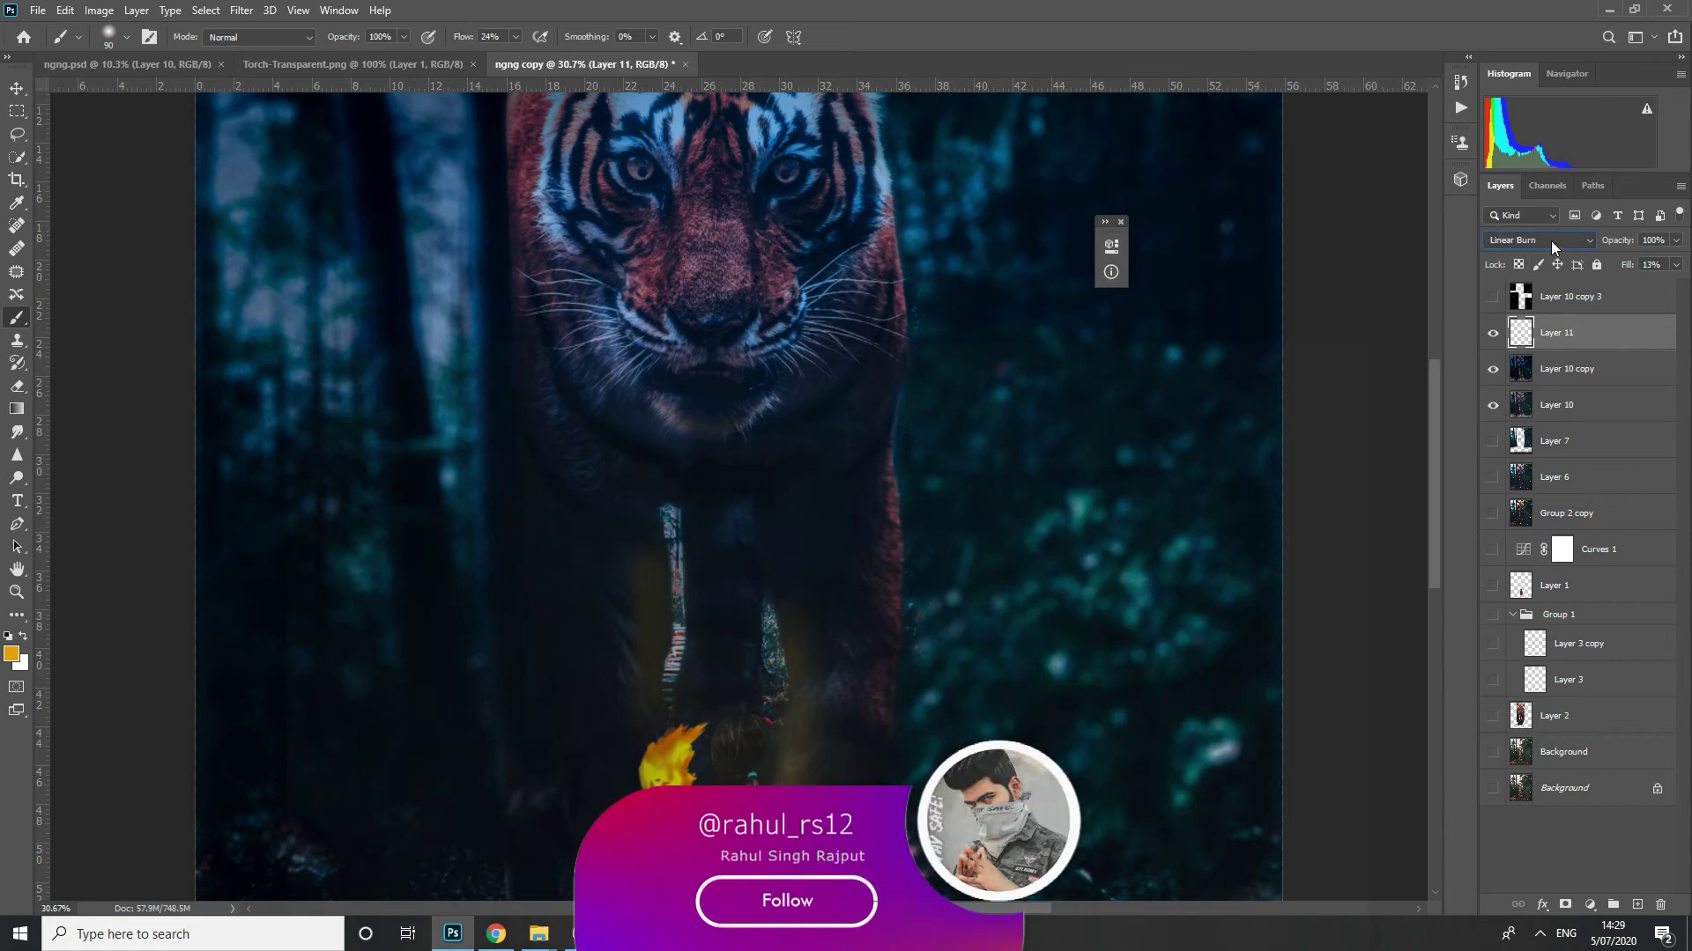
left_click_drag(1672, 269, 1681, 286)
left_click(1538, 240)
left_click(1539, 269)
left_click(1527, 245)
scroll(1529, 246, "down", 7)
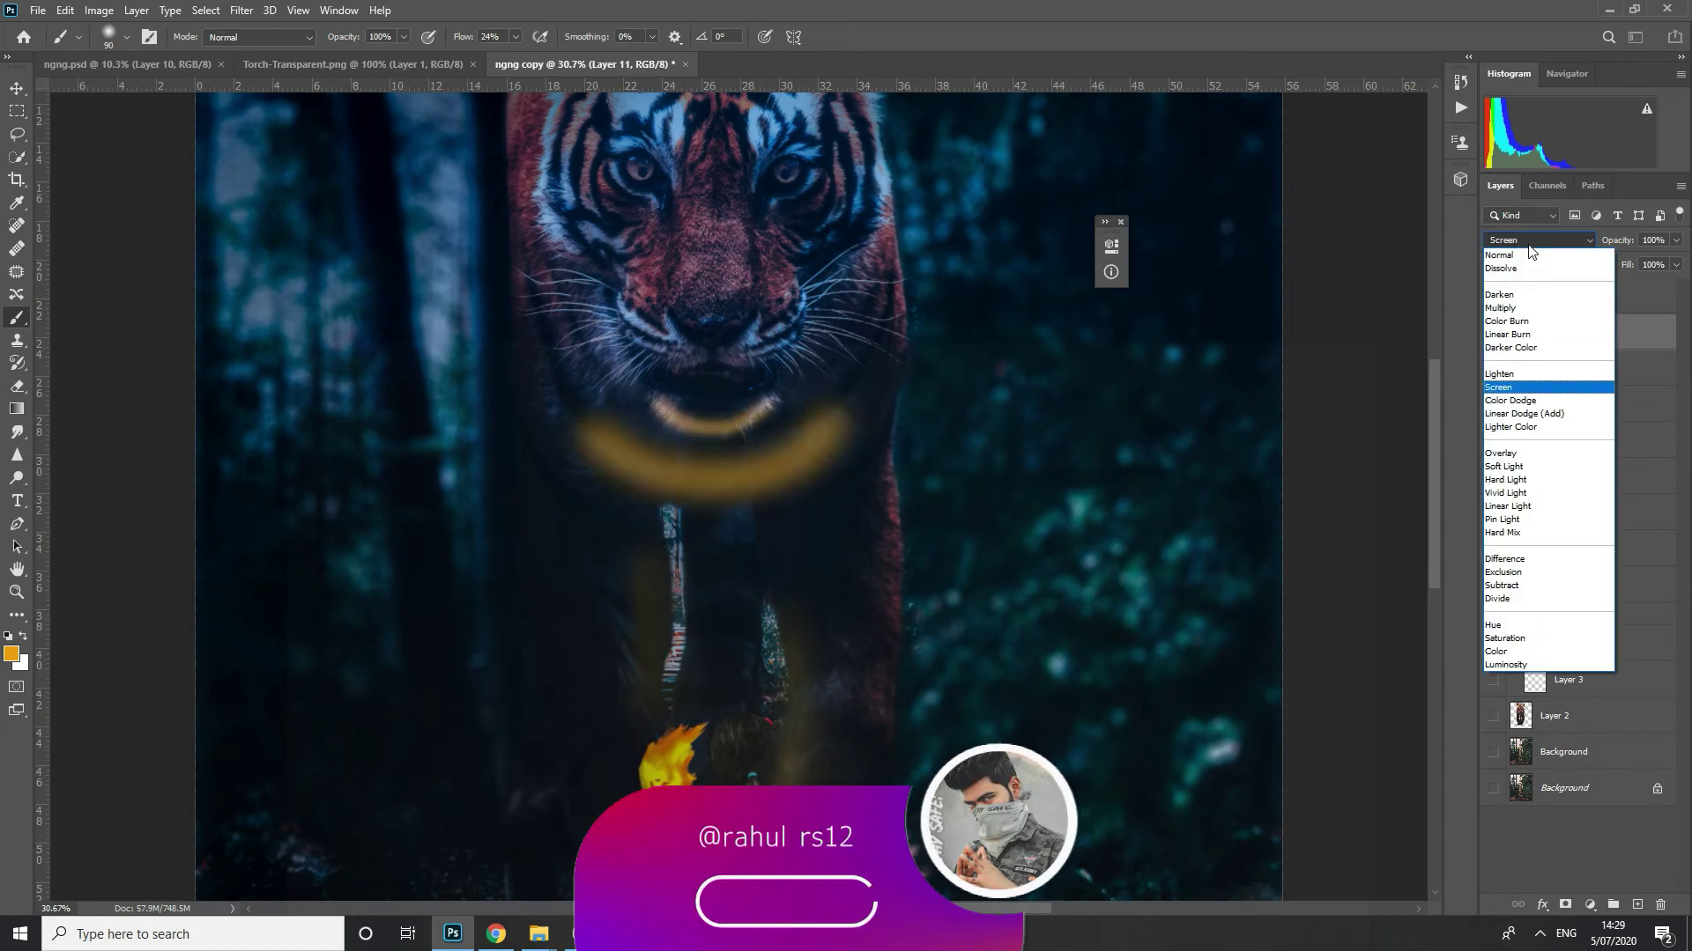
key("Down")
key("Return")
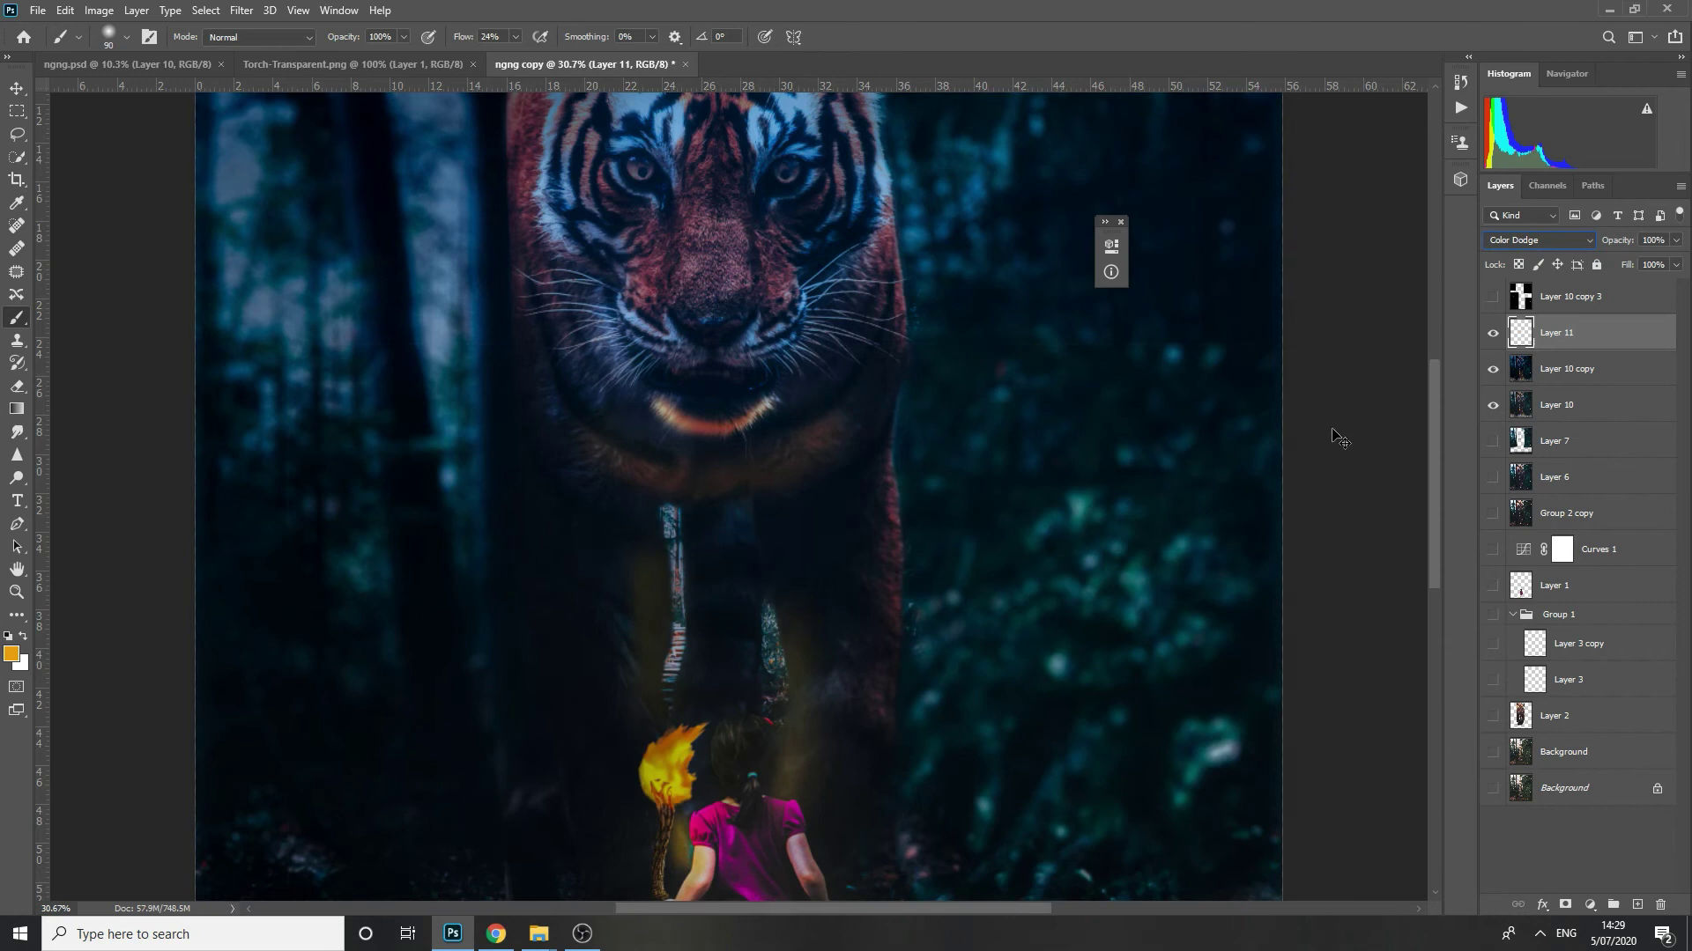
- Erase the orange glow from the tiger's chin with a 250 px eraser, leaving the chest glow
key("ctrl+0")
scroll(785, 445, "up", 2)
key("e")
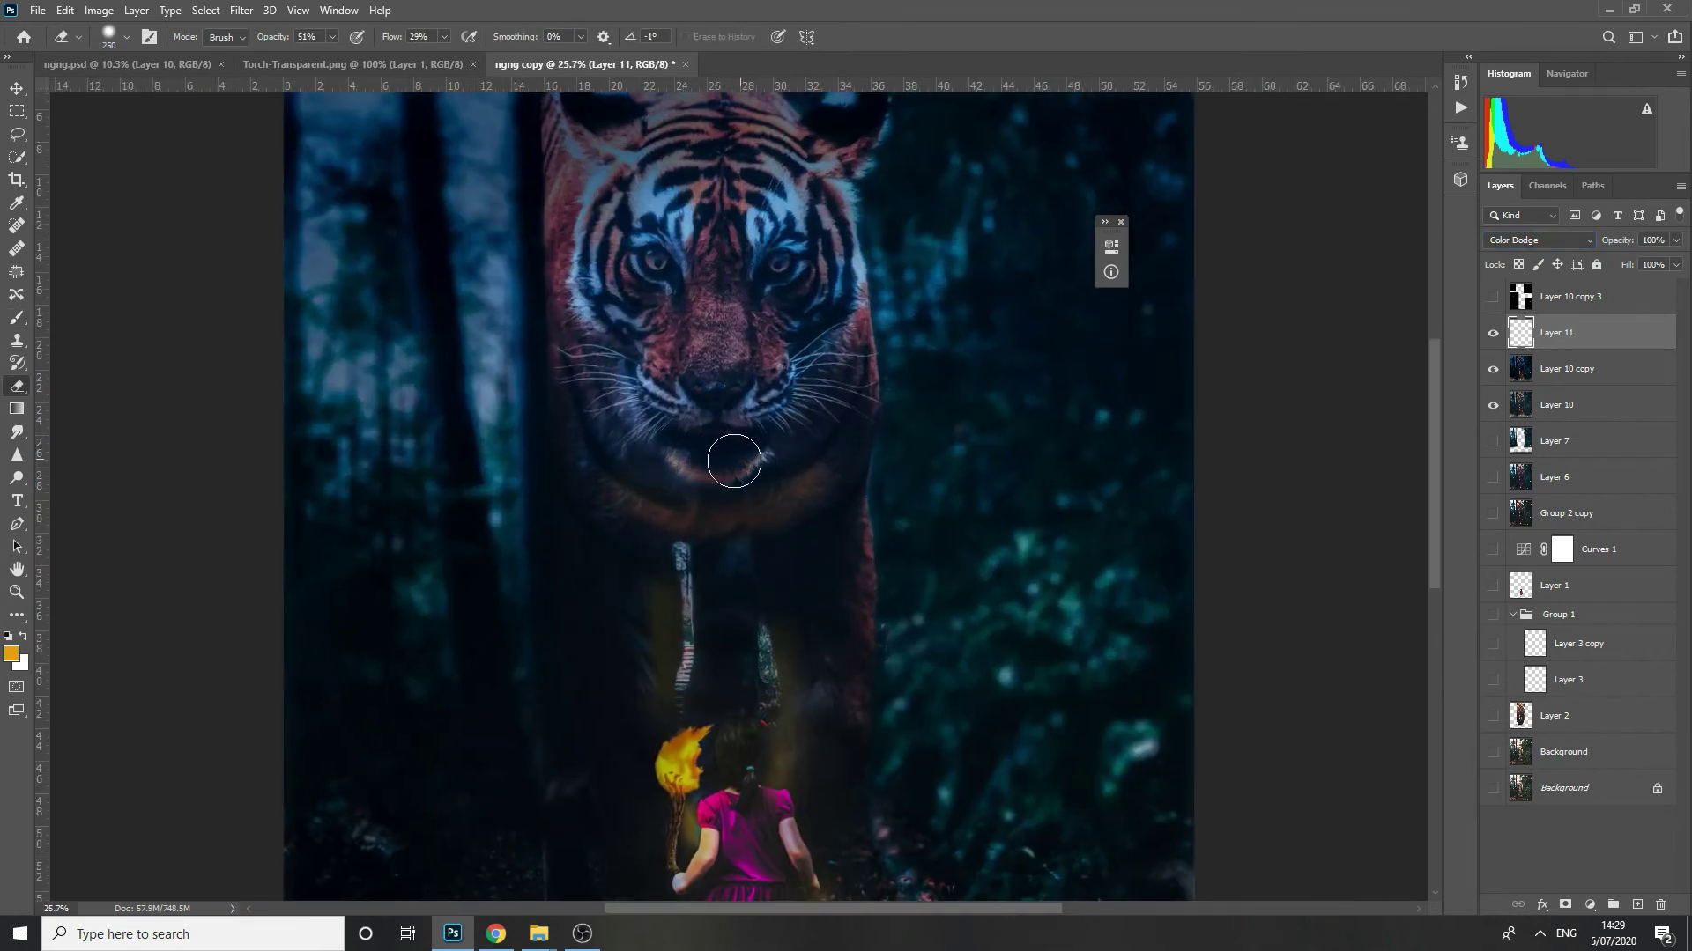
scroll(566, 509, "down", 2)
- Paint a Color Dodge orange glow down the tiger's leg above the torch with a 150 px brush
scroll(616, 491, "up", 2)
key("b")
left_click_drag(661, 404, 667, 599)
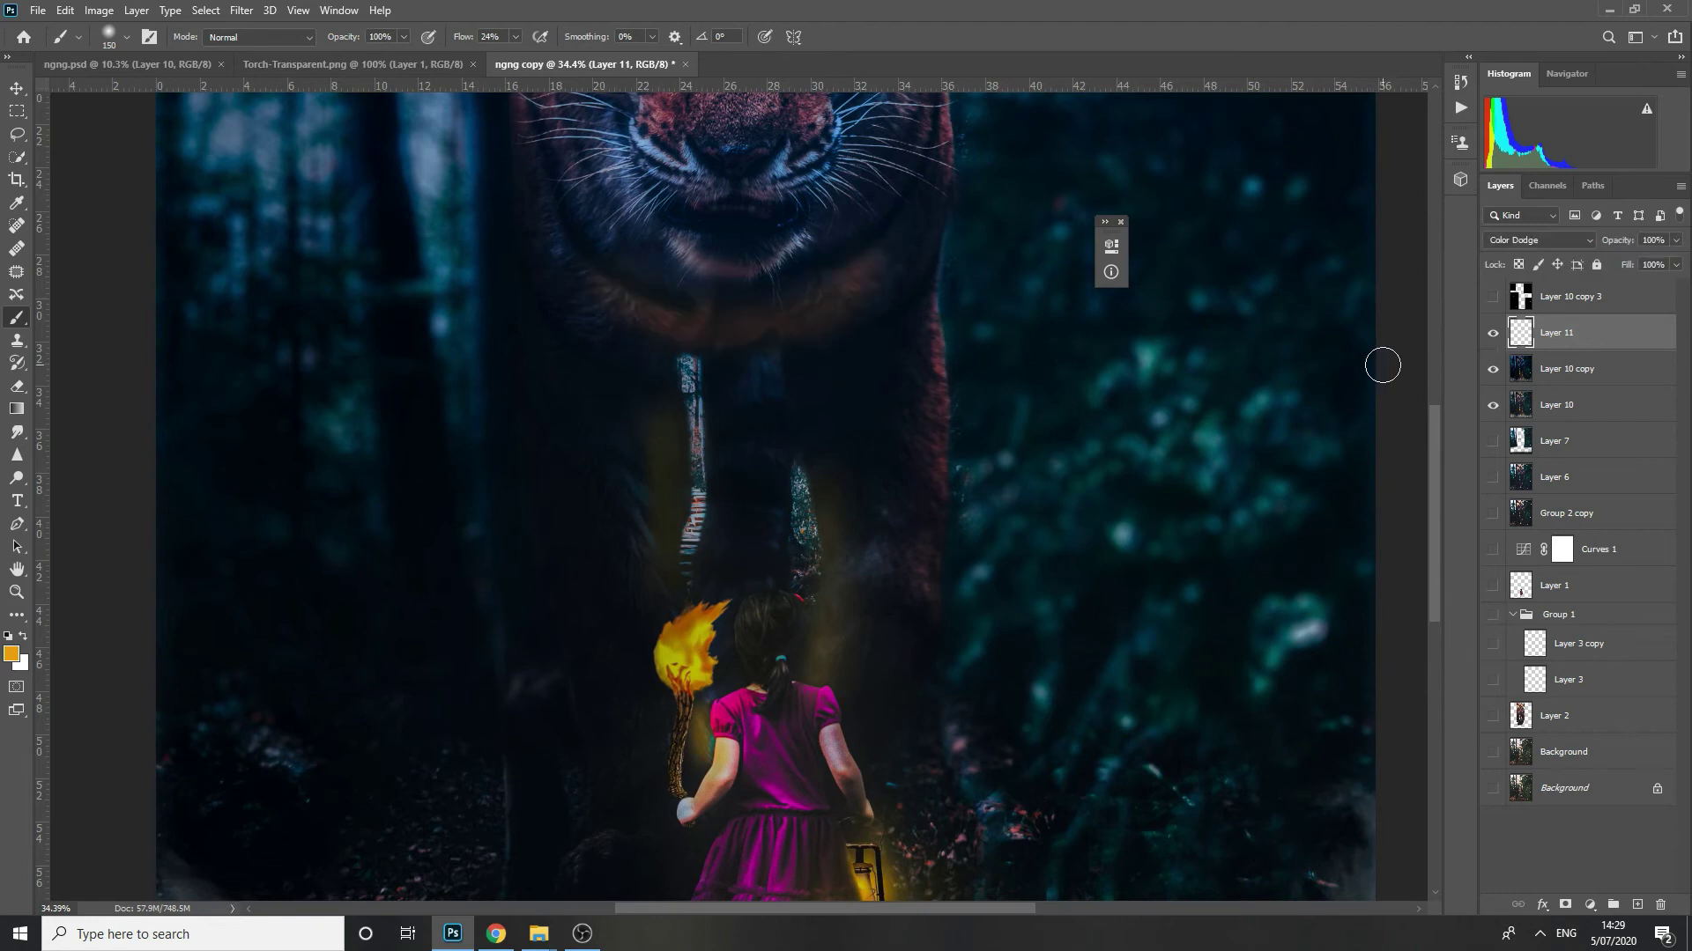
- Try painting an orange glow down both tiger legs on Layer 11 with a 300 px brush
key("bracketright")
key("bracketright")
key("bracketright")
left_click_drag(830, 478, 842, 669)
left_click_drag(653, 442, 648, 619)
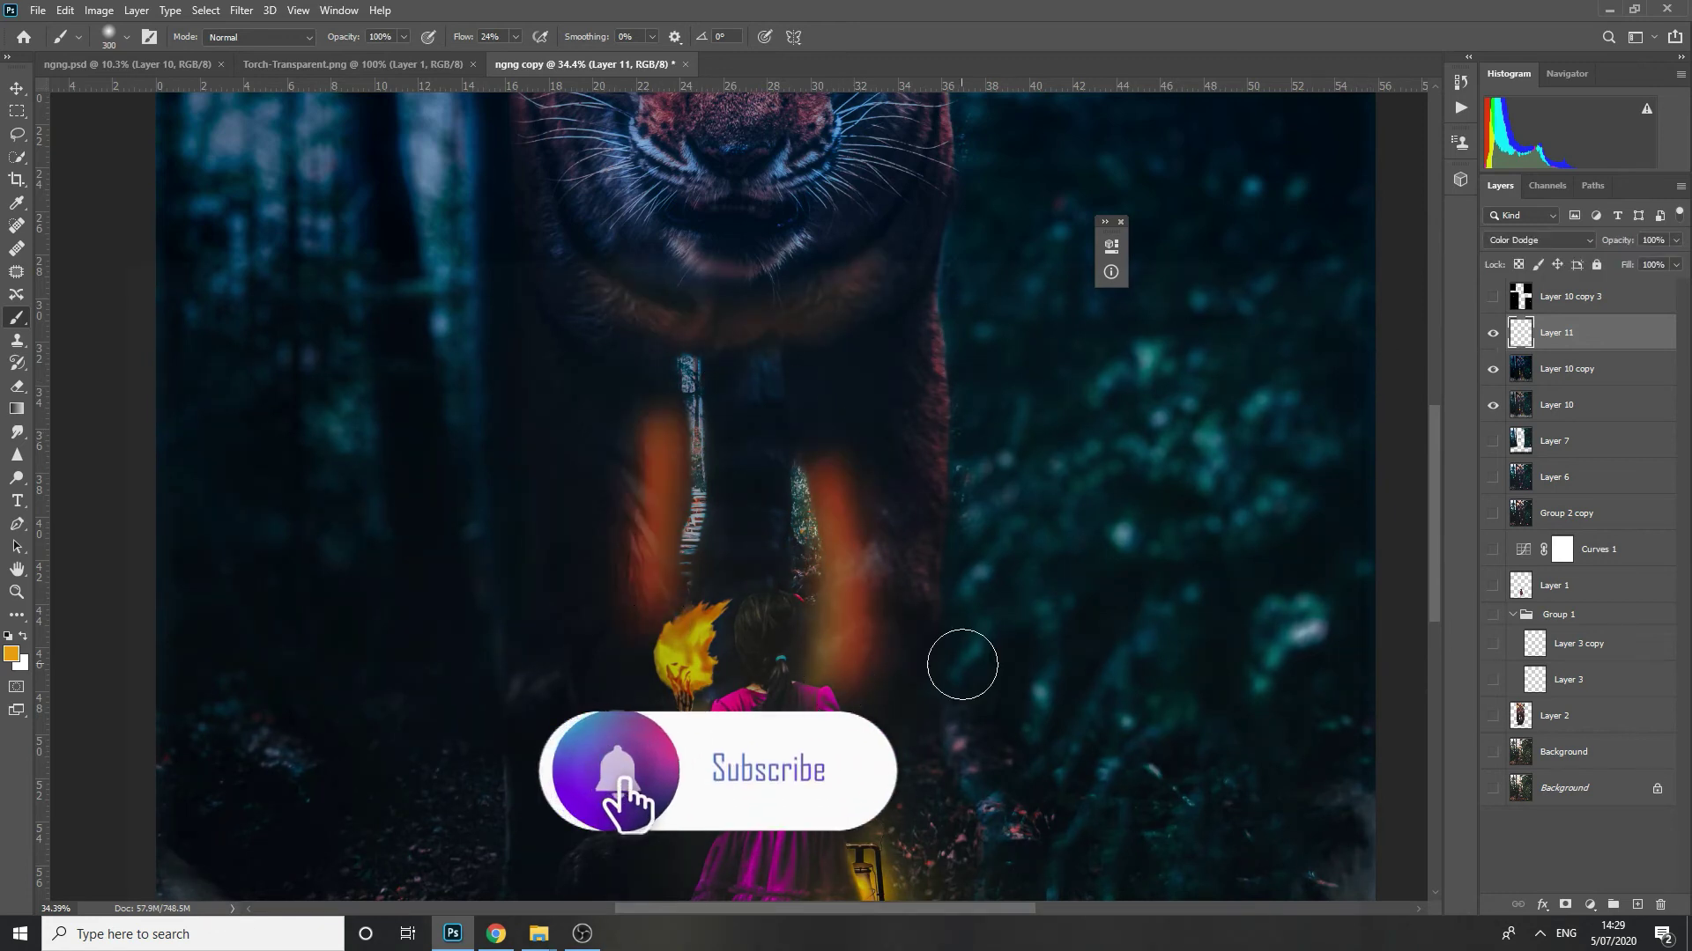
key("ctrl+z")
key("ctrl+z")
- Create a new layer and paint orange strokes down both of the tiger's front legs with a 300 px brush
key("ctrl+shift+n")
key("Return")
left_click_drag(829, 462, 835, 687)
left_click_drag(663, 428, 660, 642)
left_click_drag(664, 742, 668, 416)
- Add a 600 px orange dab on the ground below the lantern and set the new layer's blend mode to Color Dodge
key("bracketright")
key("bracketright")
key("bracketright")
left_click(877, 669)
scroll(1551, 240, "down", 9)
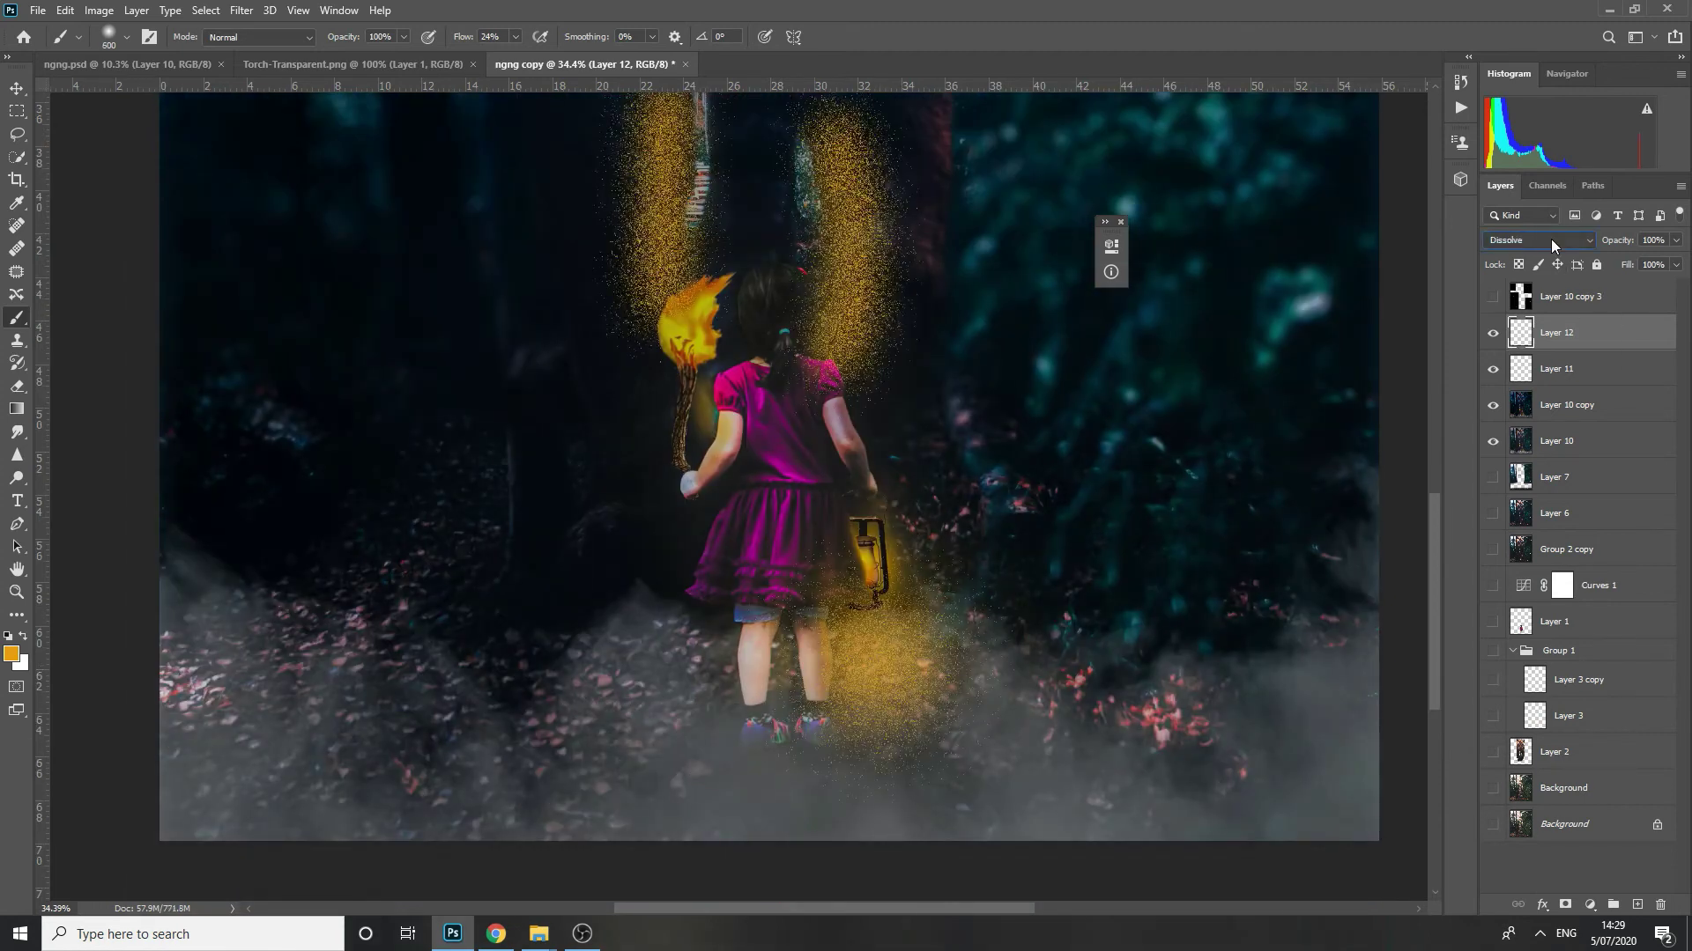
left_click_drag(978, 645, 1049, 780)
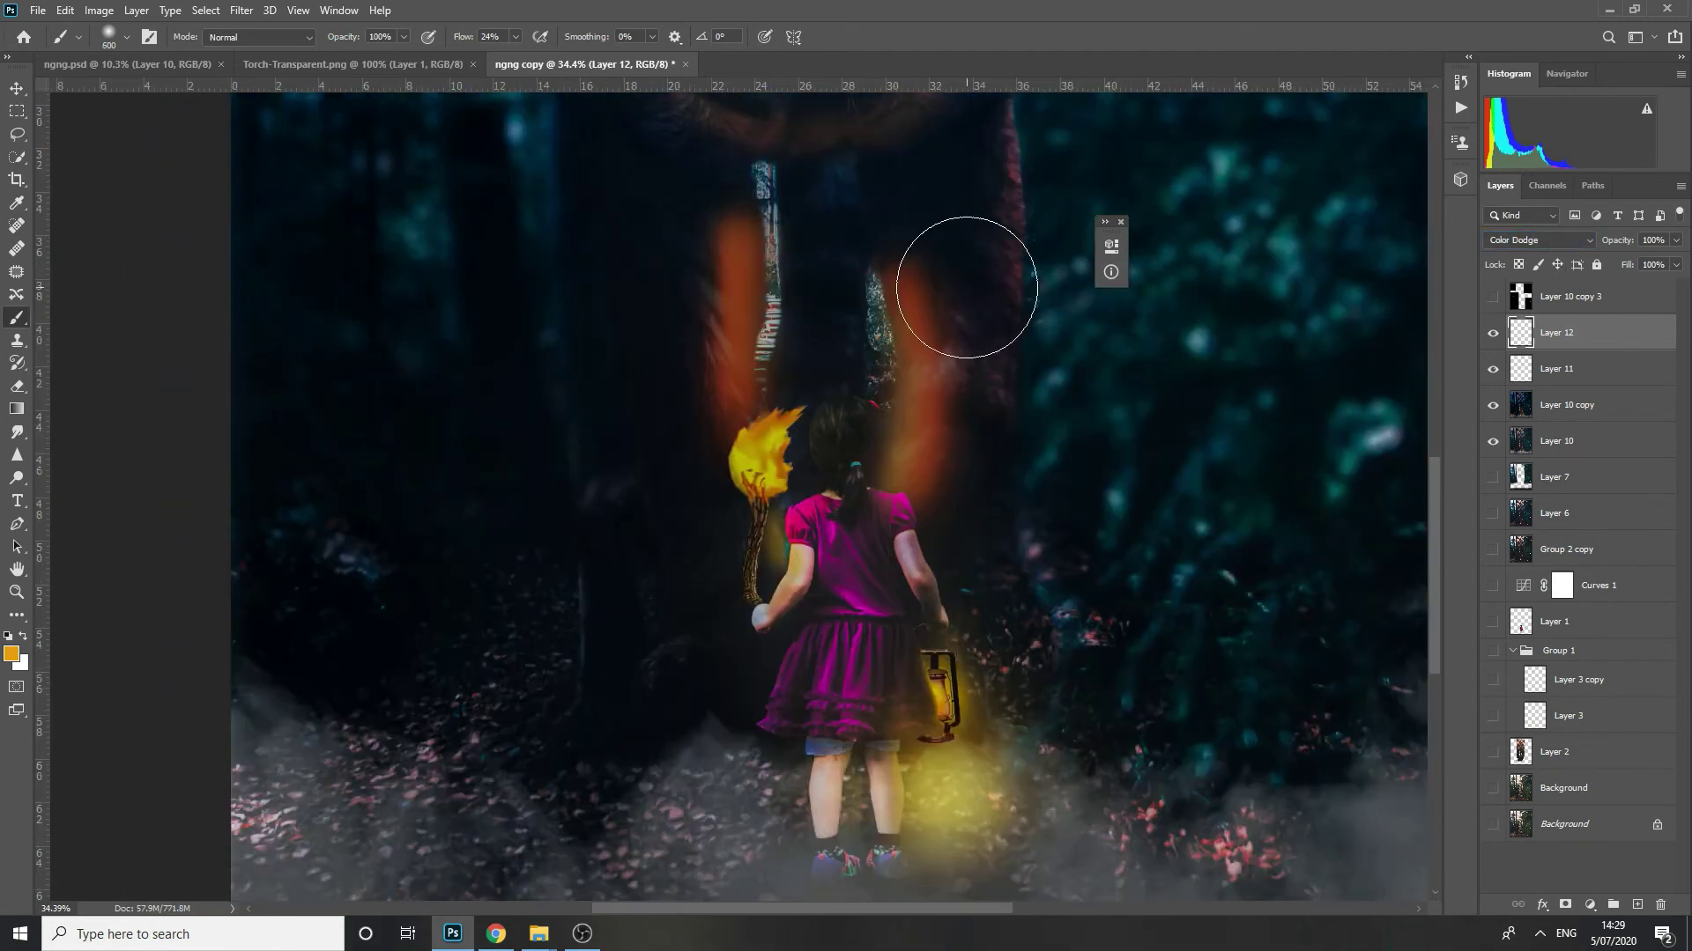
- Soften the orange glow on both tiger legs with a 600 px eraser at 51% opacity
key("e")
key("bracketright")
left_click_drag(916, 414, 917, 291)
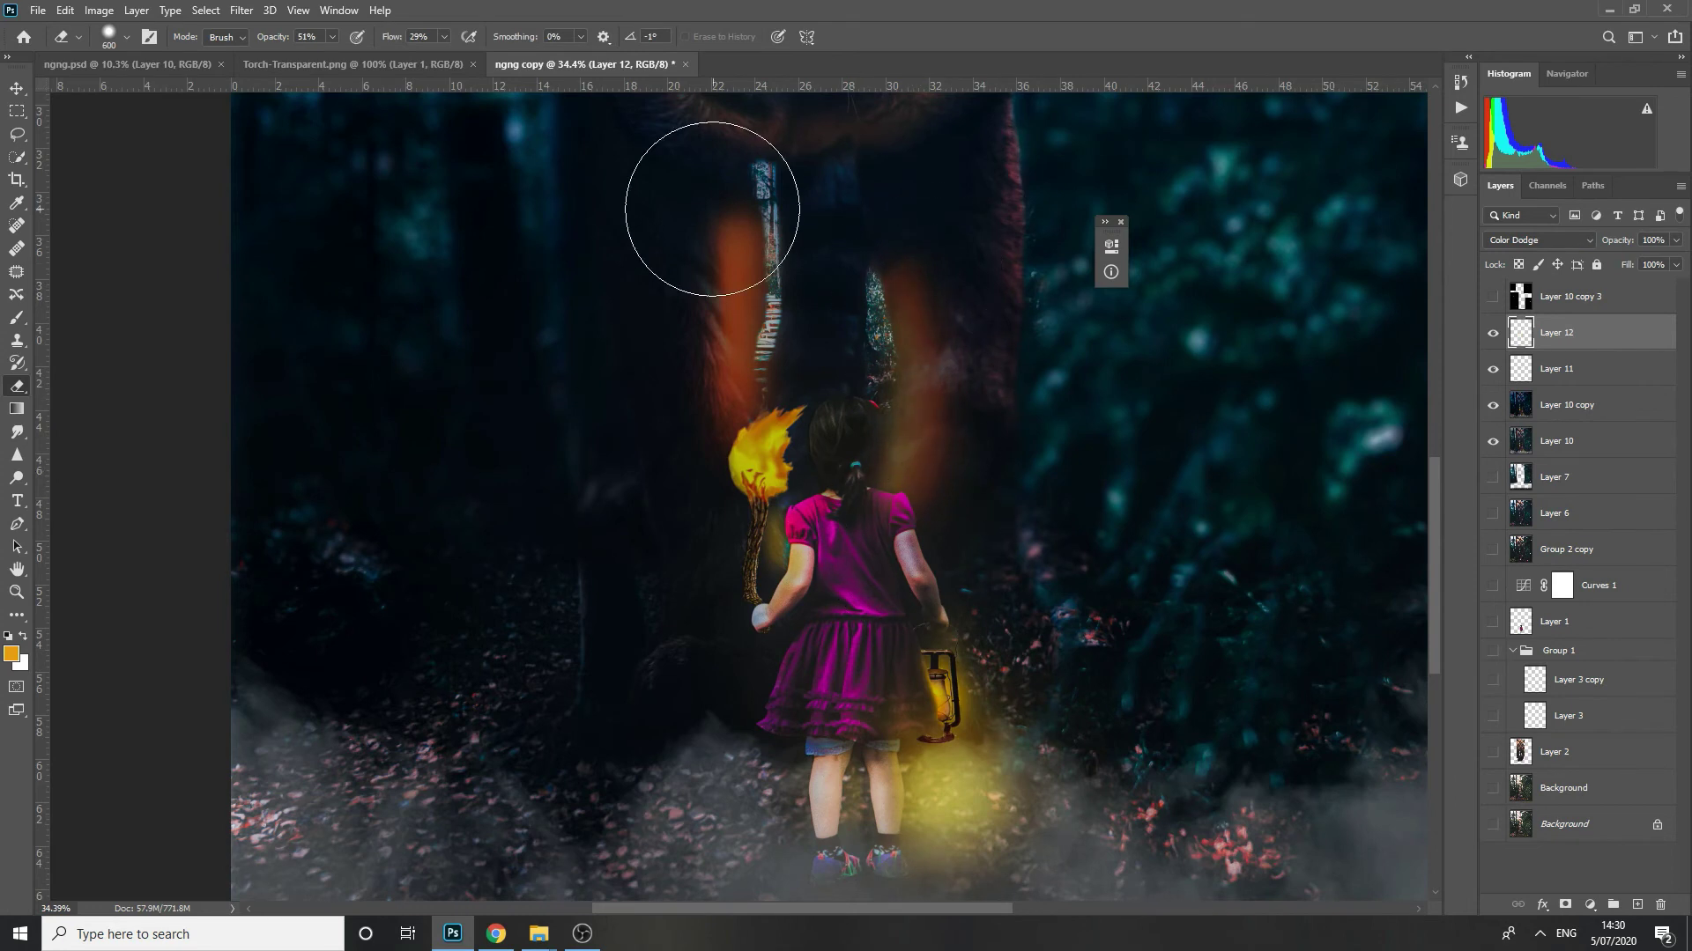
left_click_drag(712, 209, 699, 434)
- Shift the leg glow layer's hue toward yellow with Hue/Saturation and set the layer's opacity to 44%
key("ctrl+u")
left_click_drag(1204, 388, 1212, 388)
key("Return")
key("ctrl+minus")
key("ctrl+minus")
key("ctrl+minus")
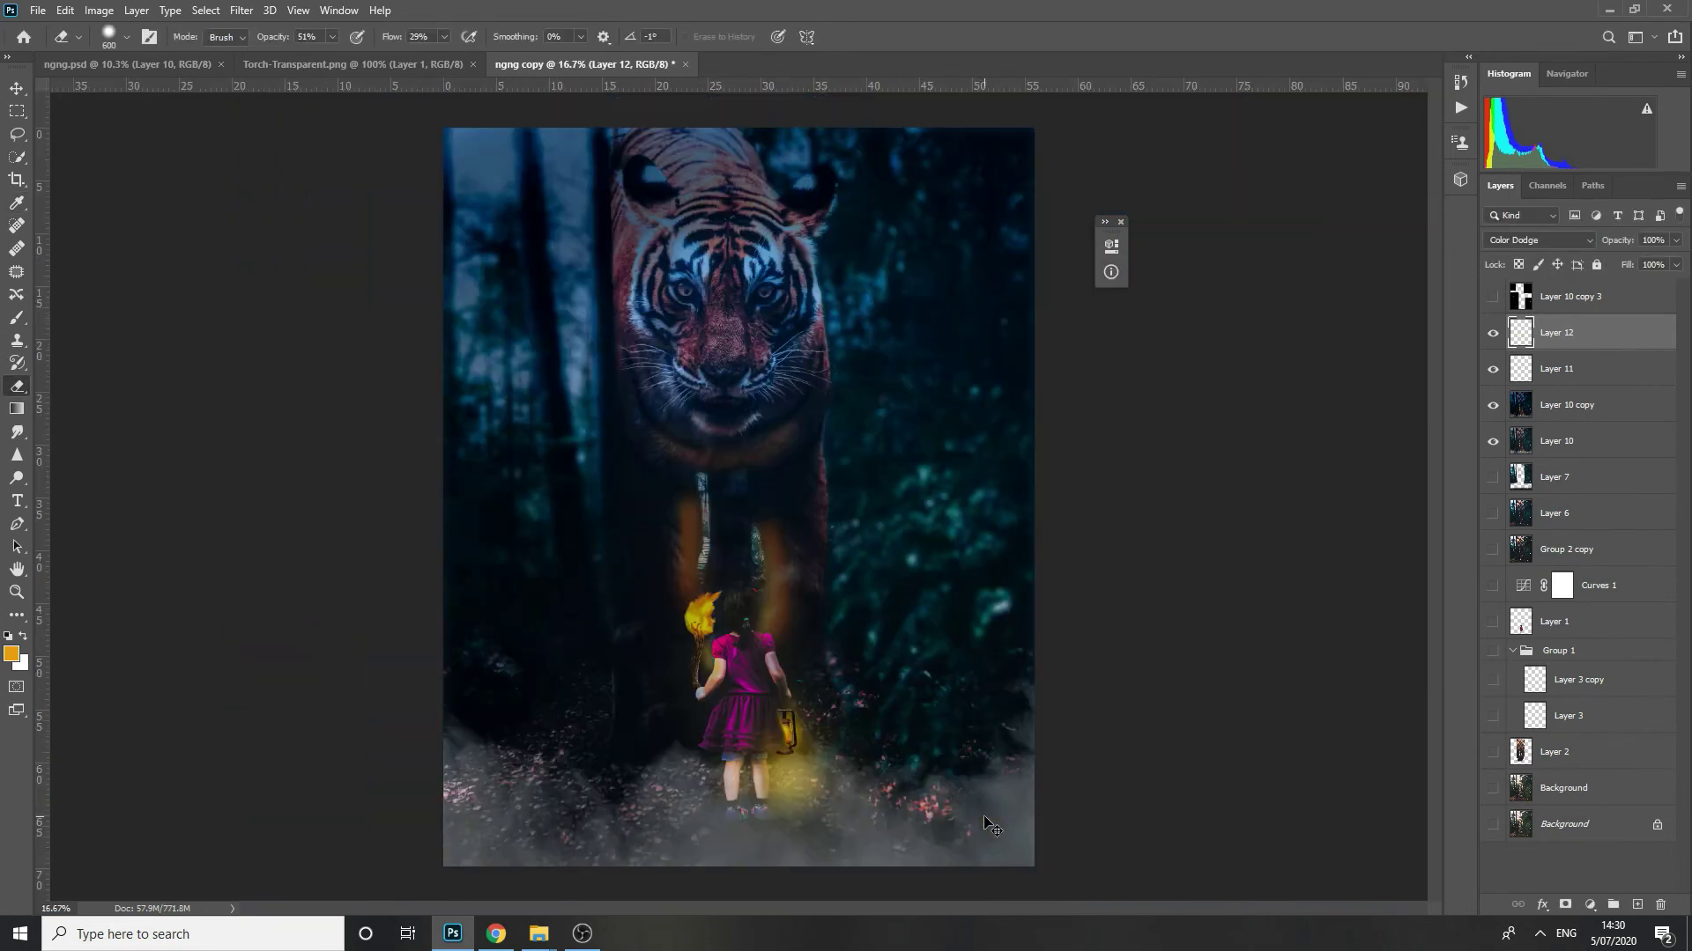
key("v")
key("4")
key("4")
key("e")
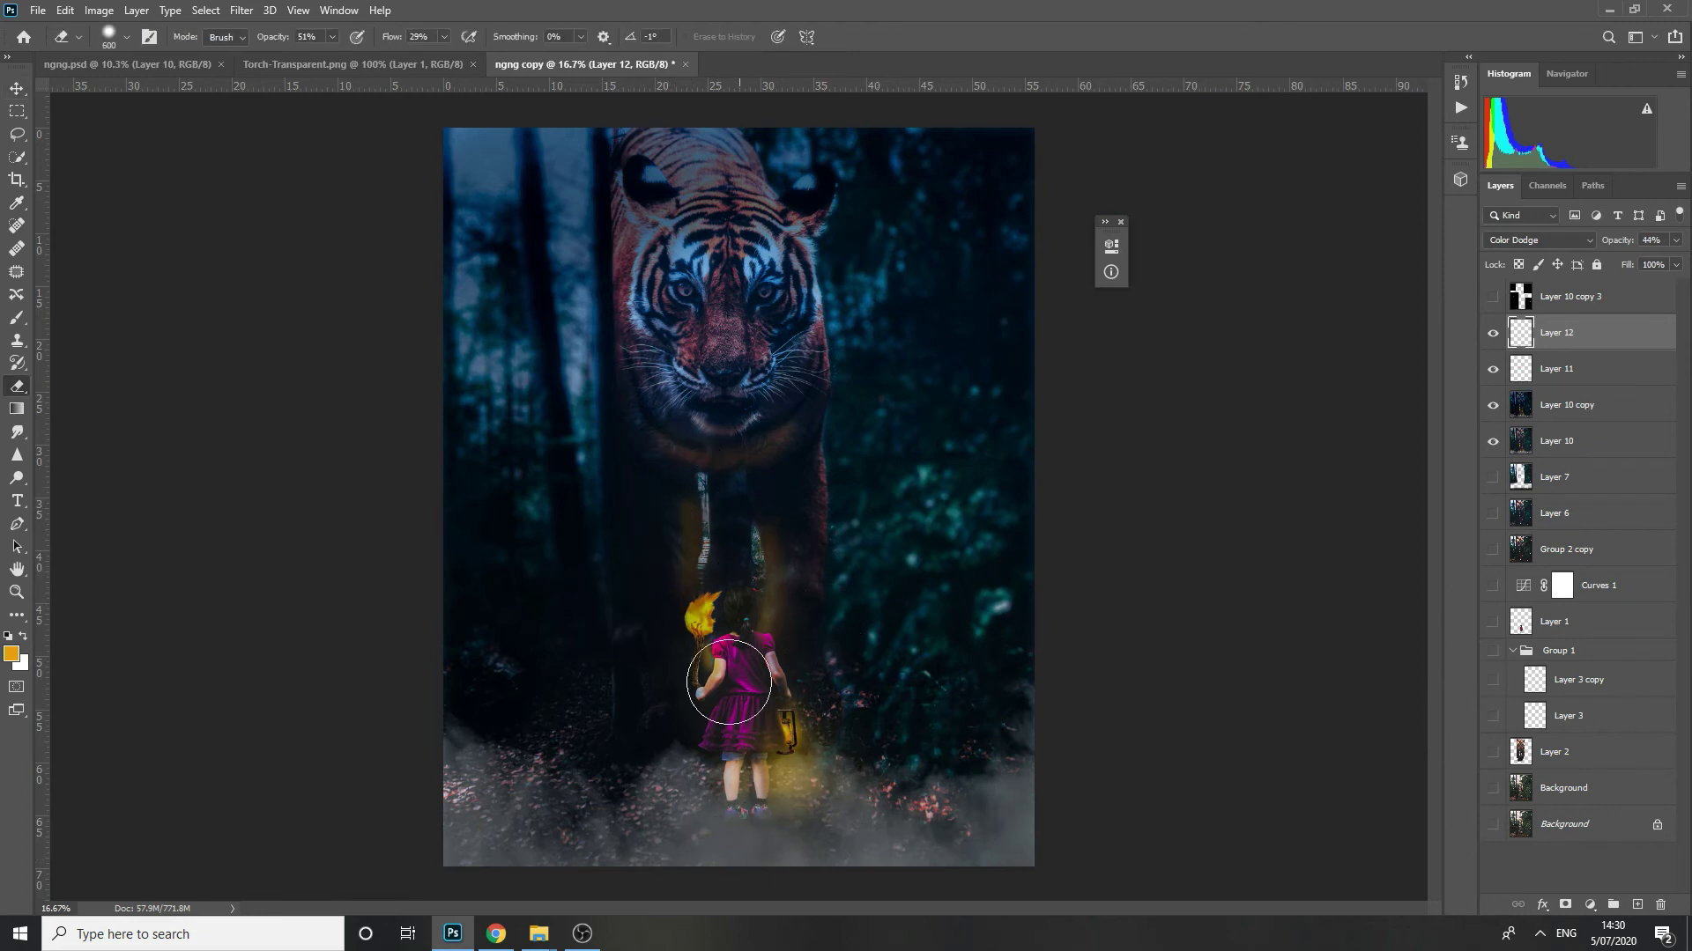
key("alt+bracketleft")
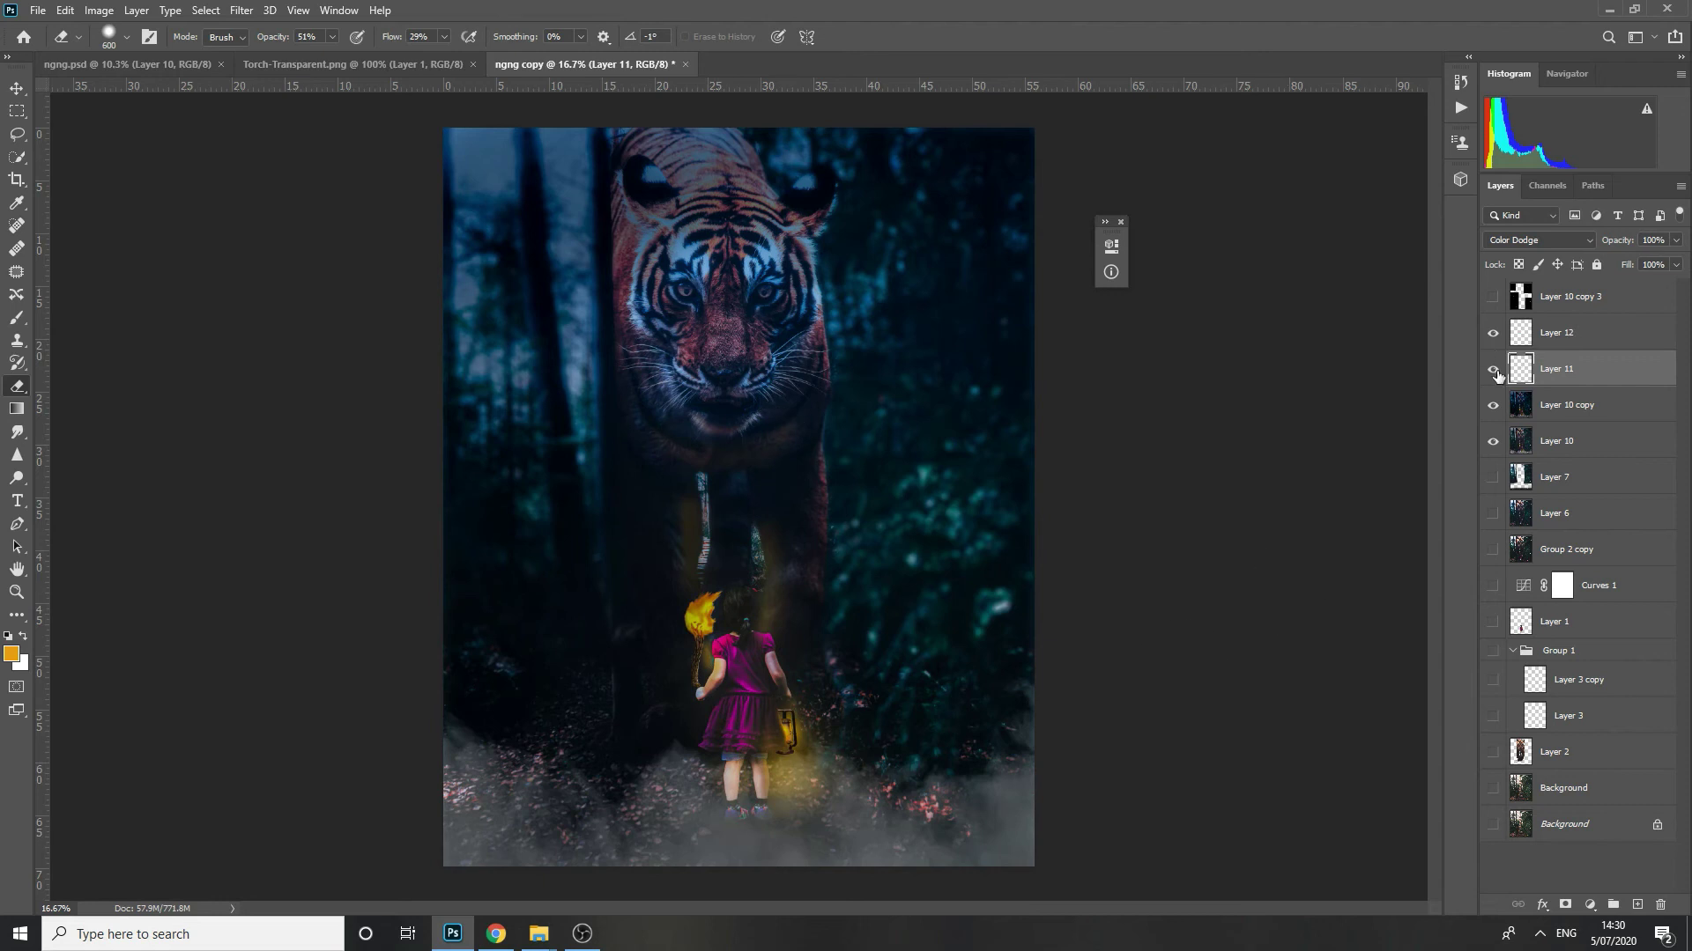
key("ctrl+minus")
key("ctrl+minus")
key("ctrl+s")
key("Escape")
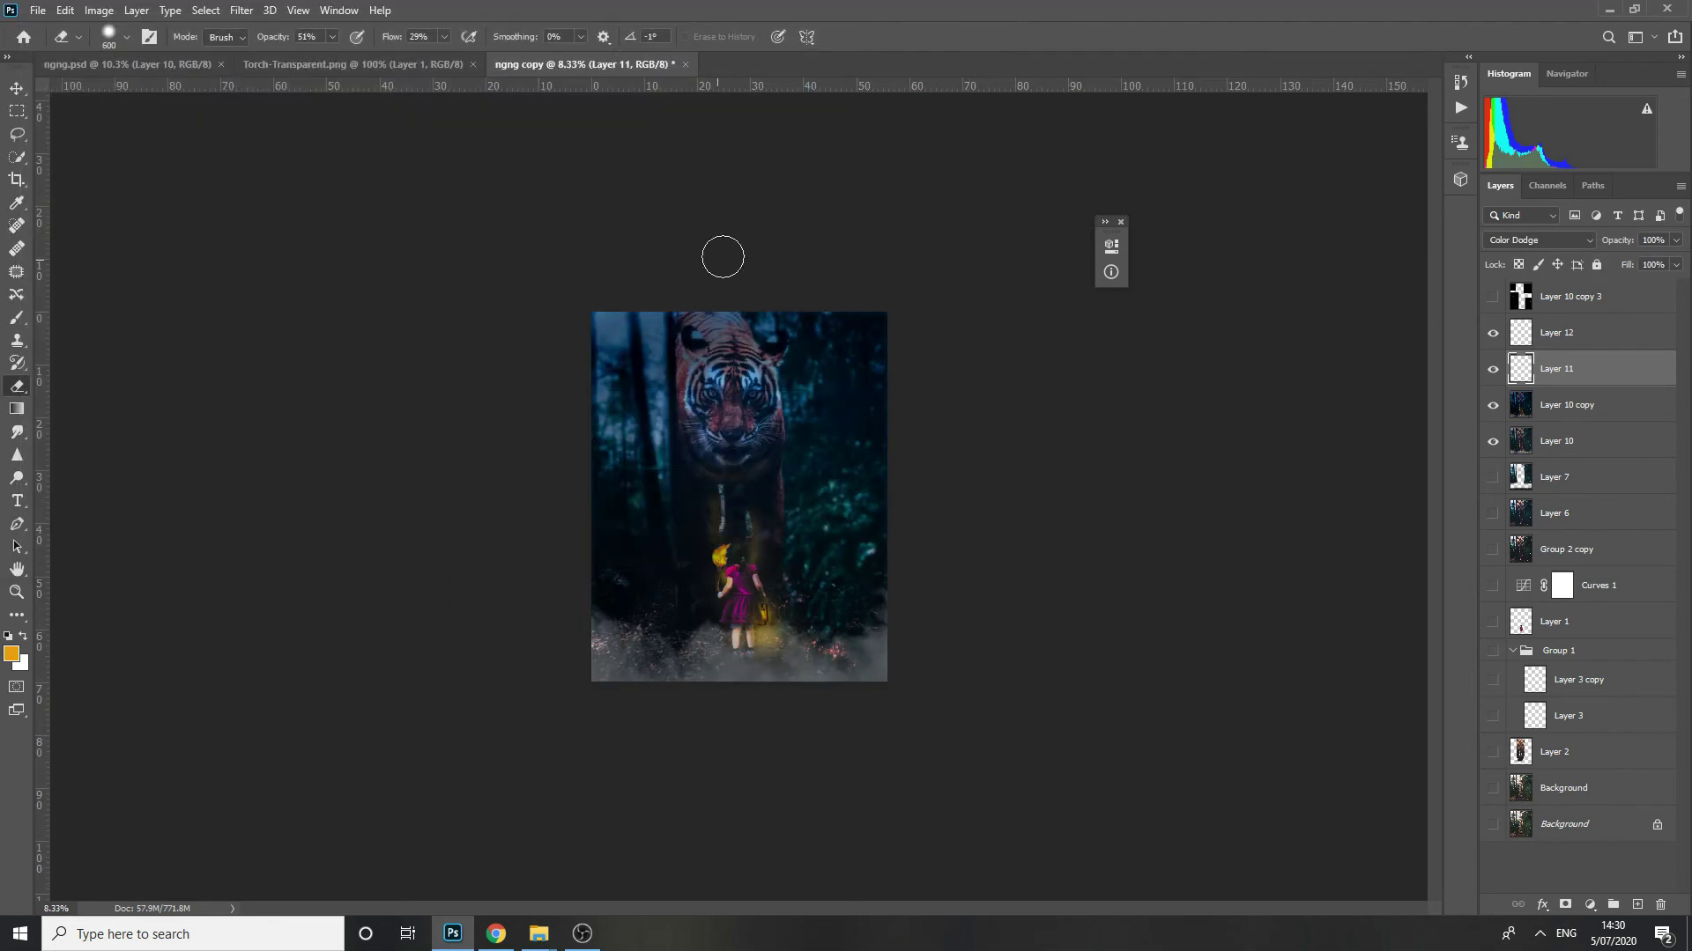
- Trace closed Pen tool paths around the two bright gaps between the tiger's legs
mouse_move(757, 596)
left_mouse_down()
mouse_move(798, 678)
mouse_move(790, 741)
left_mouse_up()
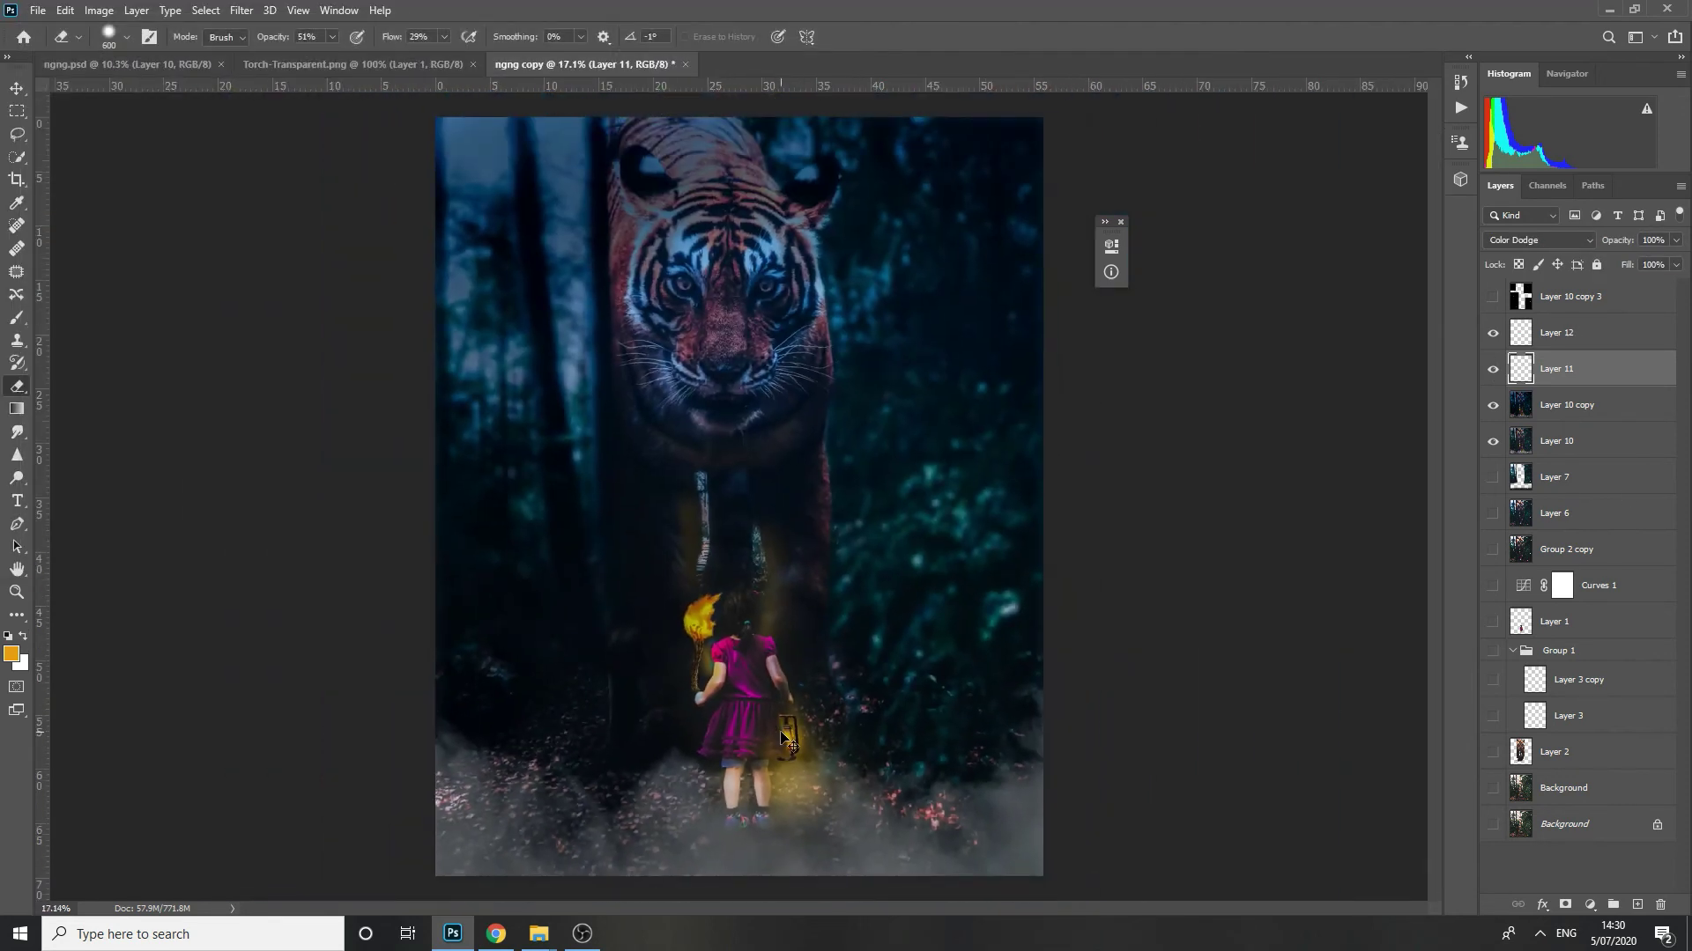
scroll(762, 551, "up", 5)
key("p")
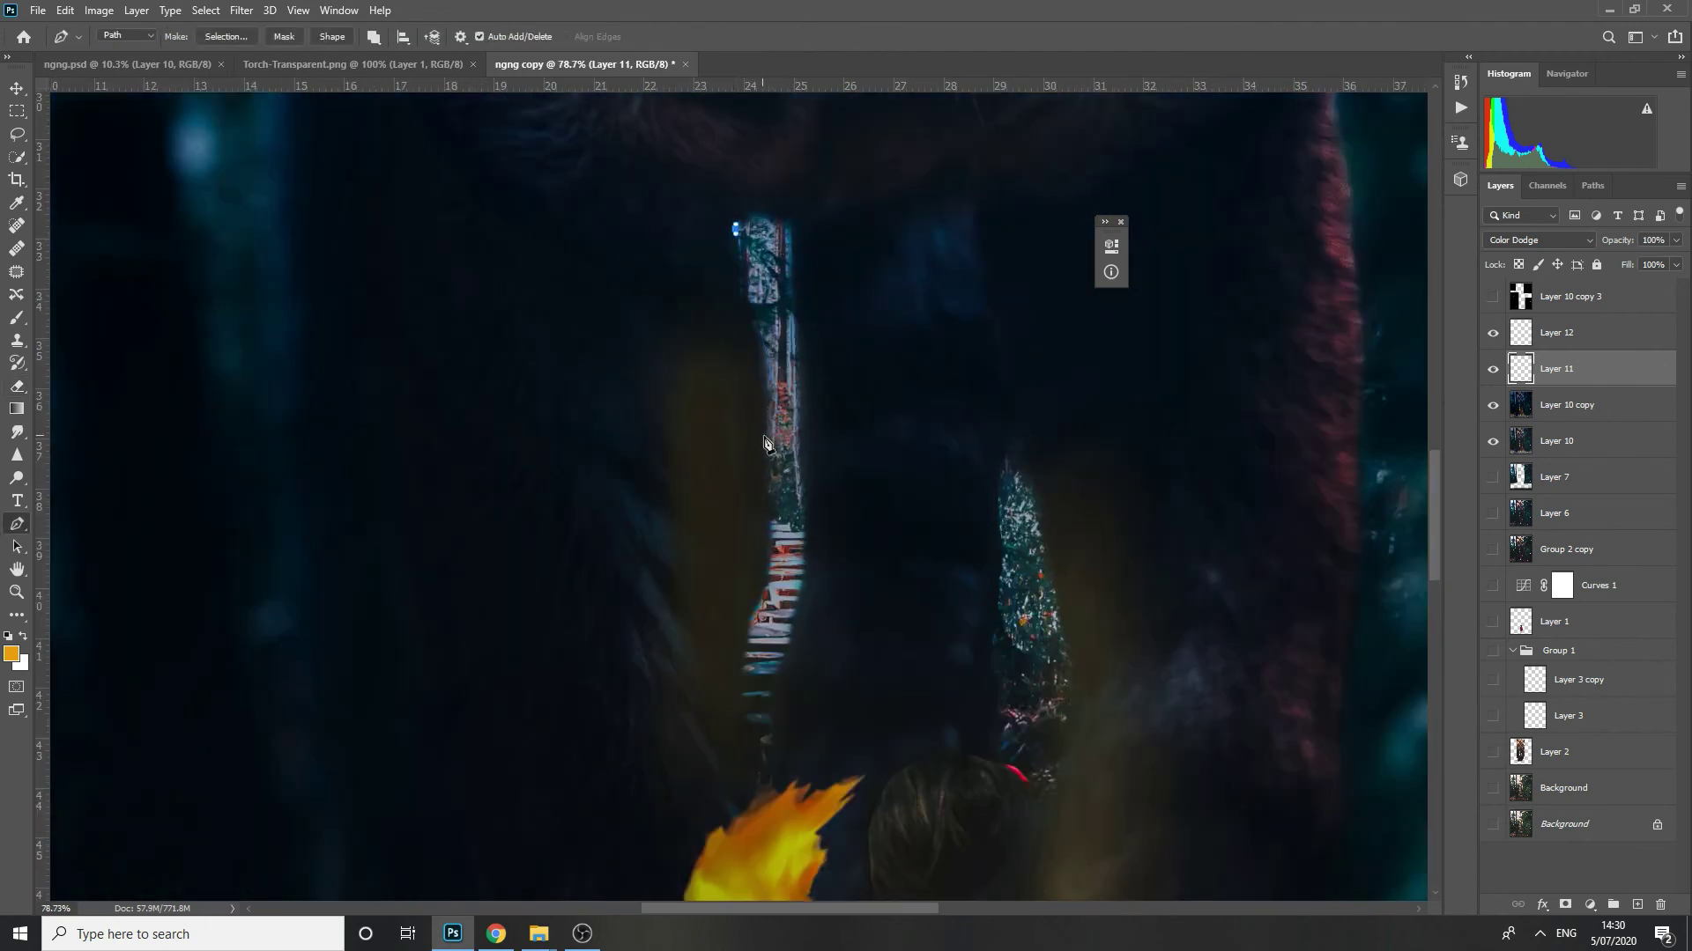
scroll(786, 219, "down", 4)
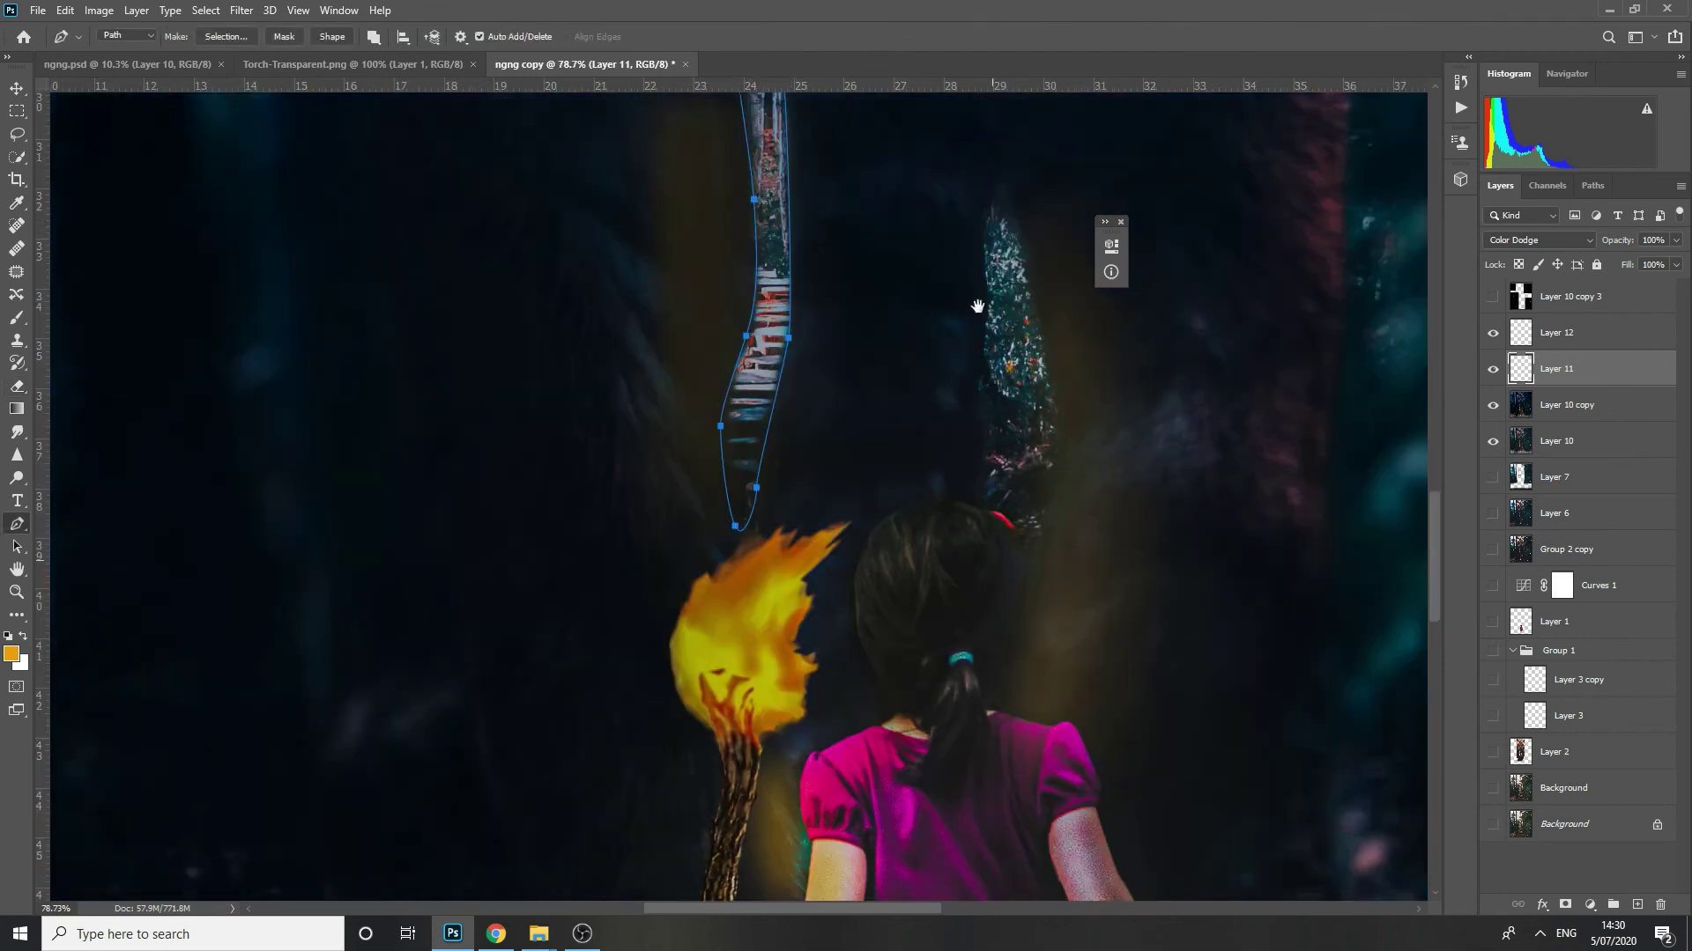
left_click(975, 154)
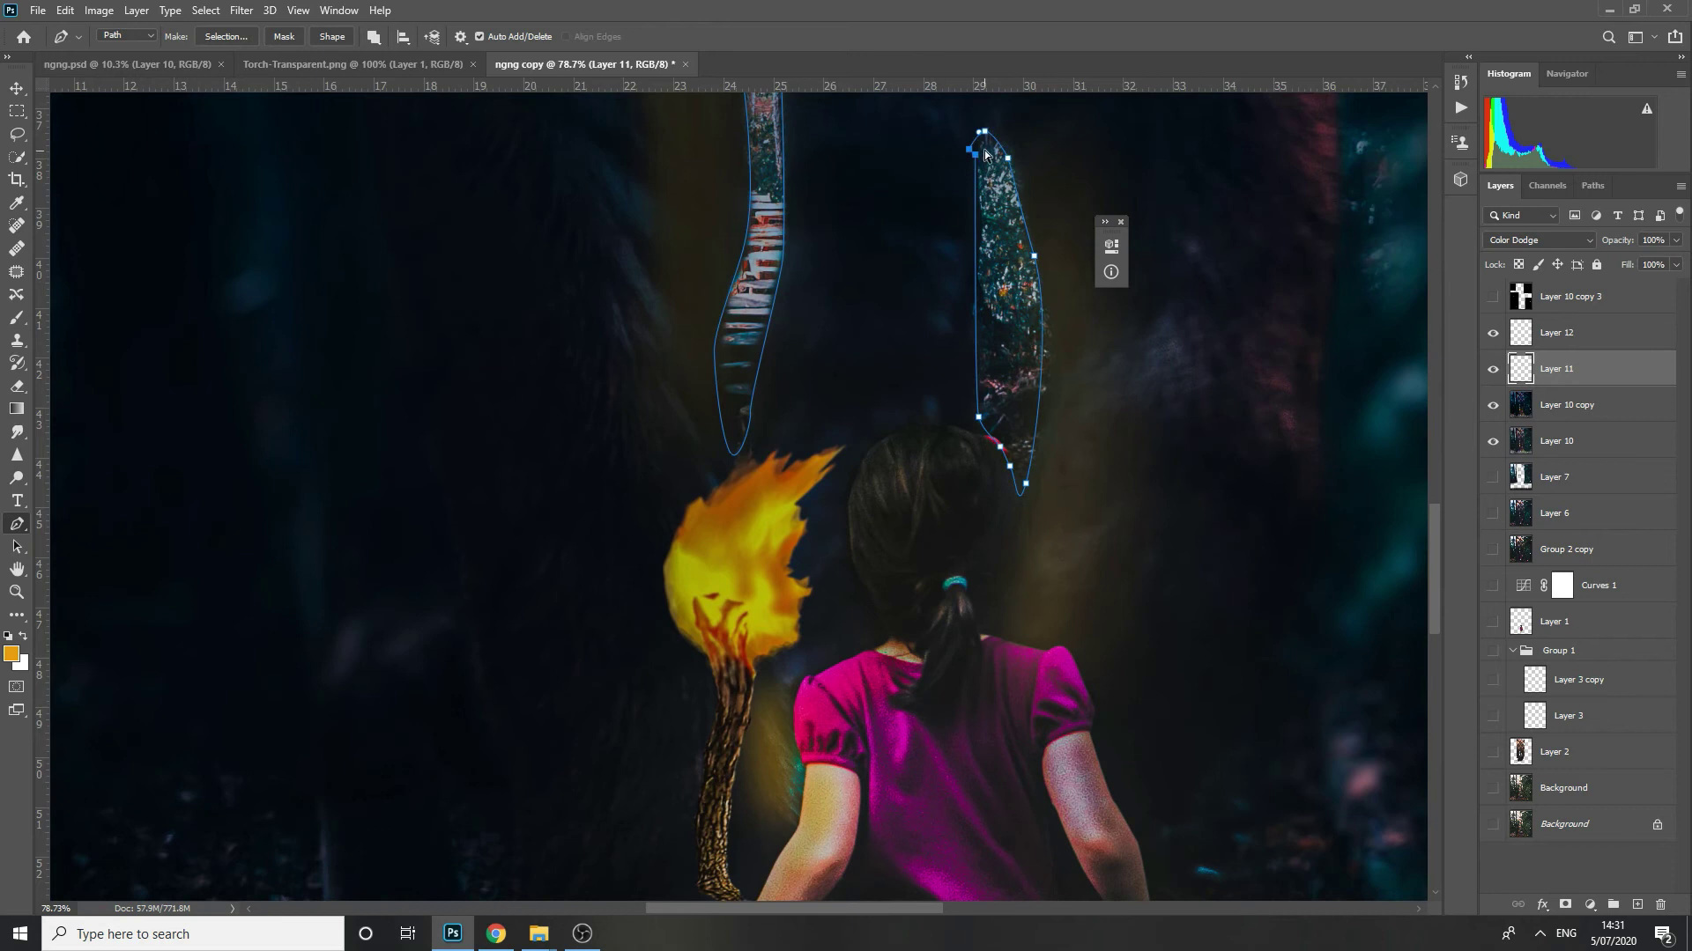
- Turn the leg-gap paths into a feathered selection and apply Gaussian Blur to it on Layer 10 copy
key("ctrl+Return")
key("shift+F6")
key("Return")
left_click(242, 11)
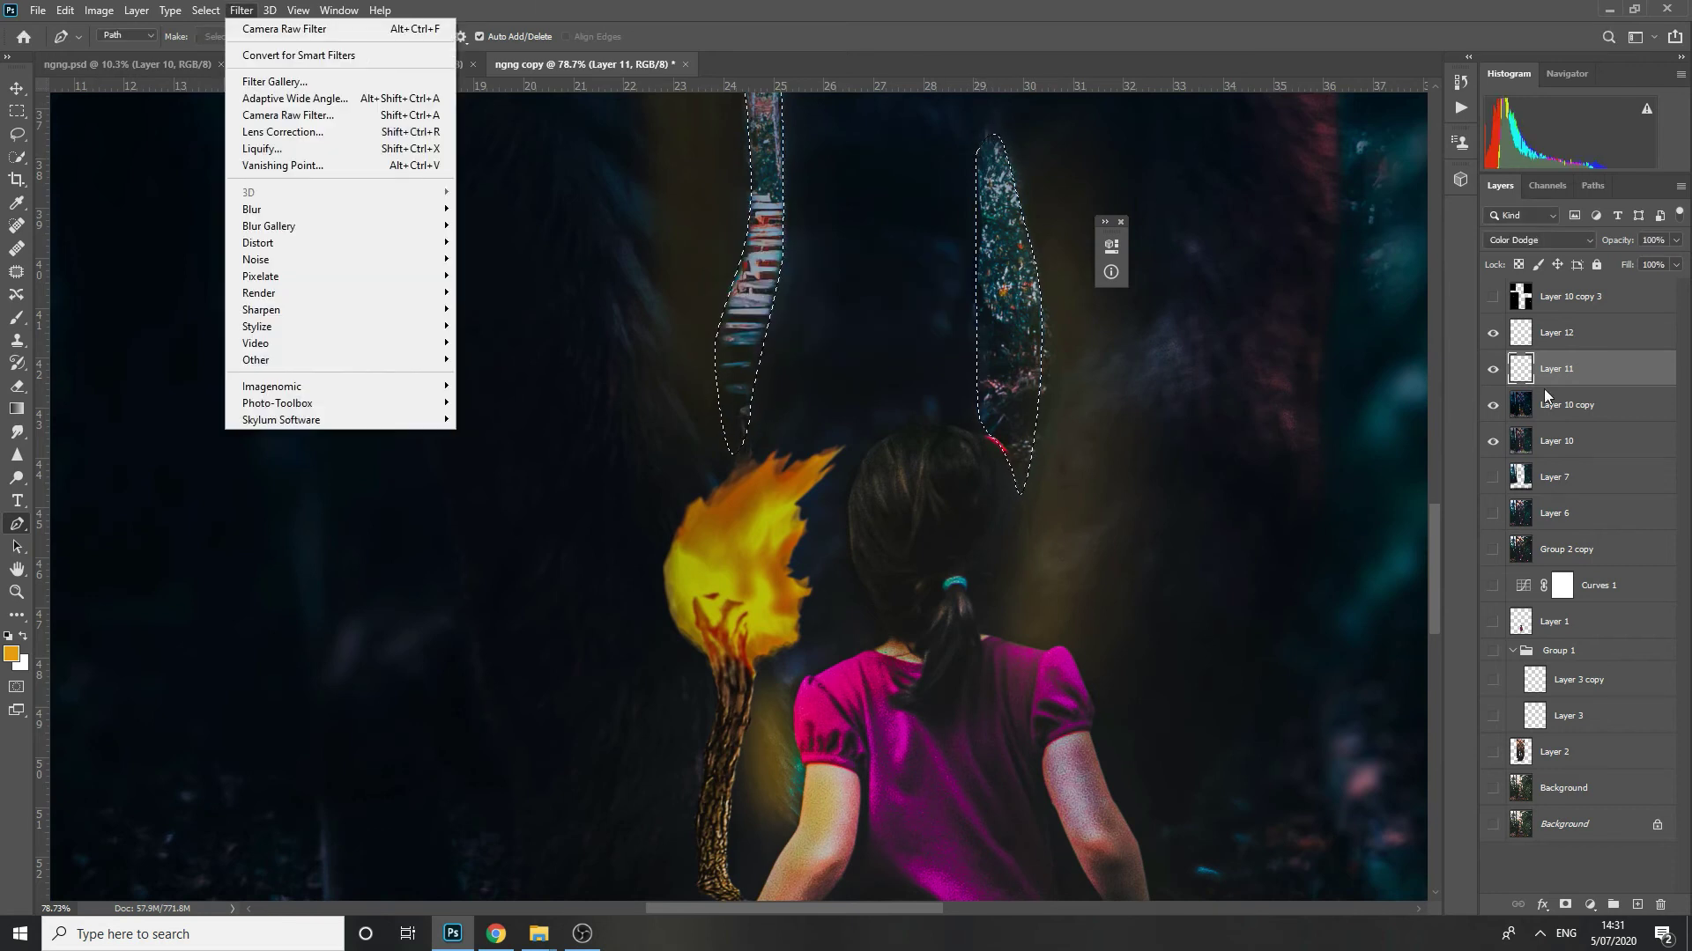
left_click(1547, 397)
left_click(250, 10)
left_click(494, 276)
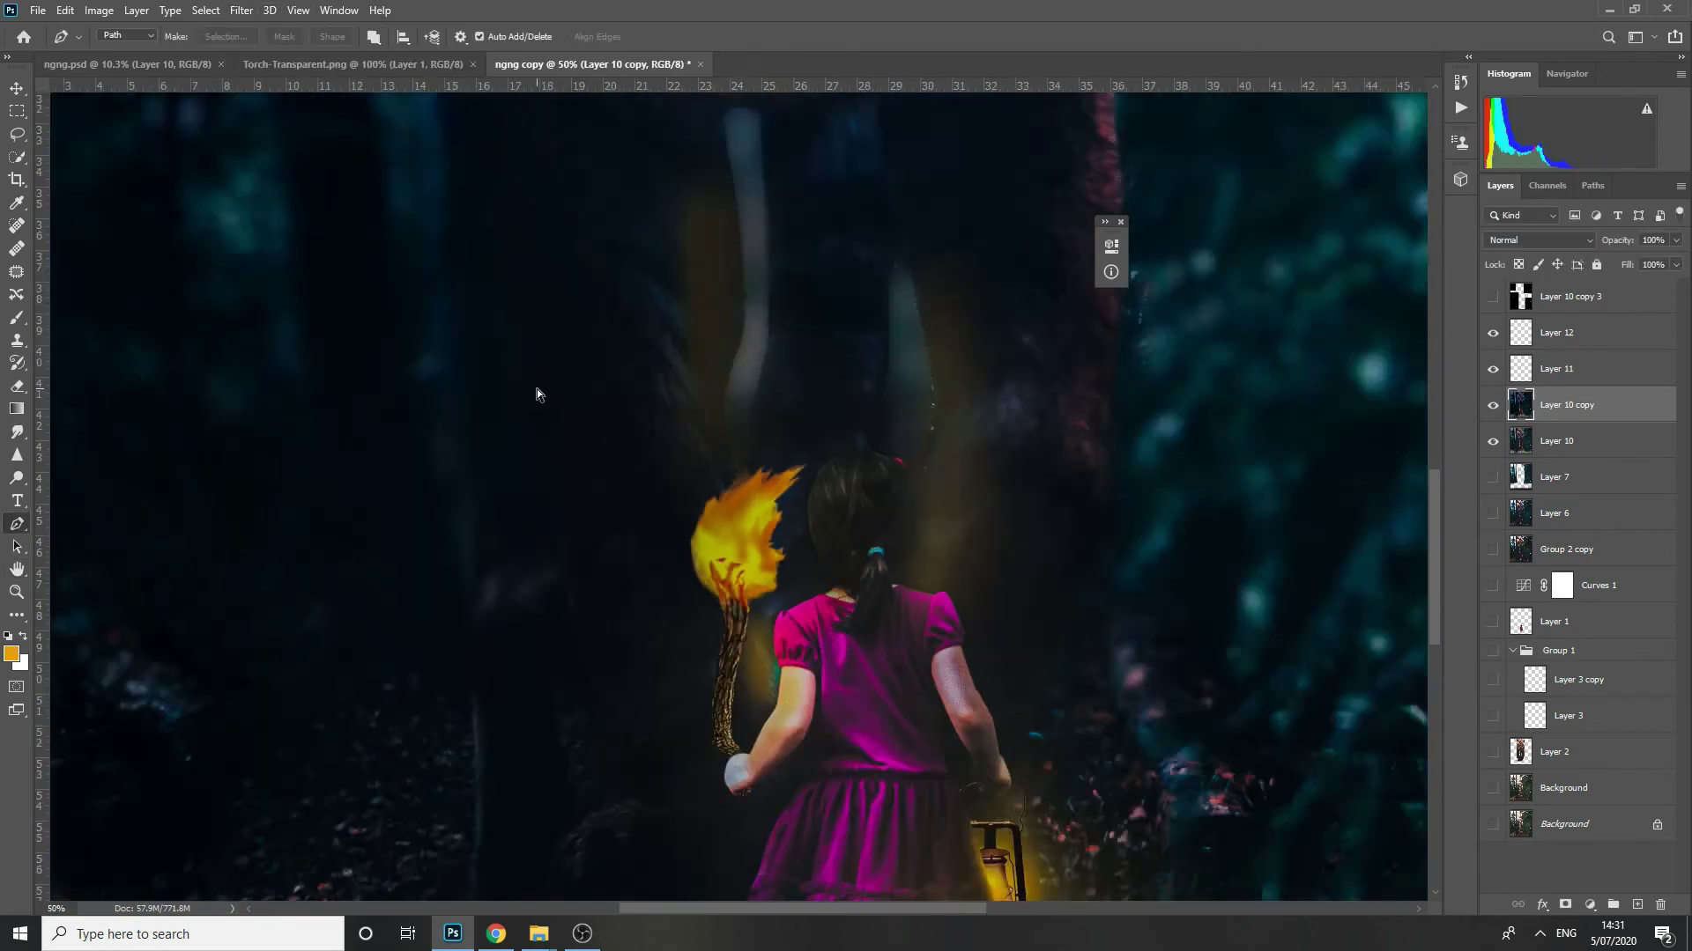
- Expand the leg-gap selection, blur it again with Gaussian Blur, deselect it and compare Layer 10 copy shown and hidden
key("ctrl+0")
left_click(205, 11)
mouse_move(342, 268)
left_click(404, 296)
key("Return")
left_click(243, 9)
left_click(261, 31)
left_click(234, 12)
mouse_move(251, 208)
left_click(493, 276)
key("Return")
key("ctrl+d")
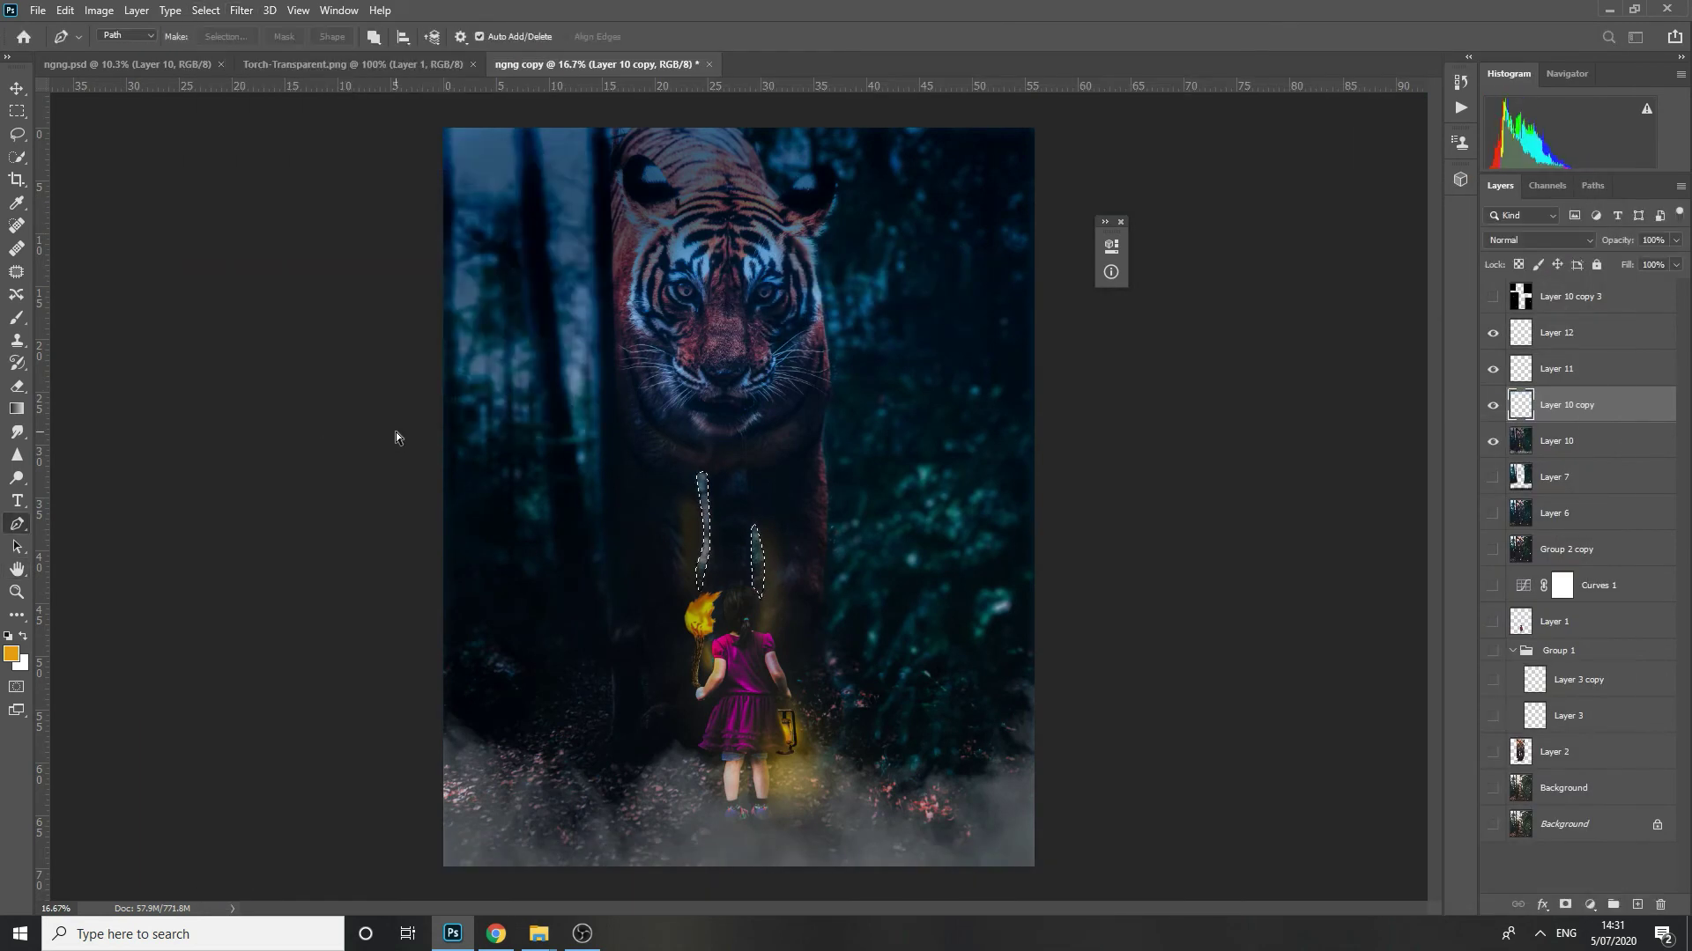
left_click(1492, 405)
left_click(1490, 402)
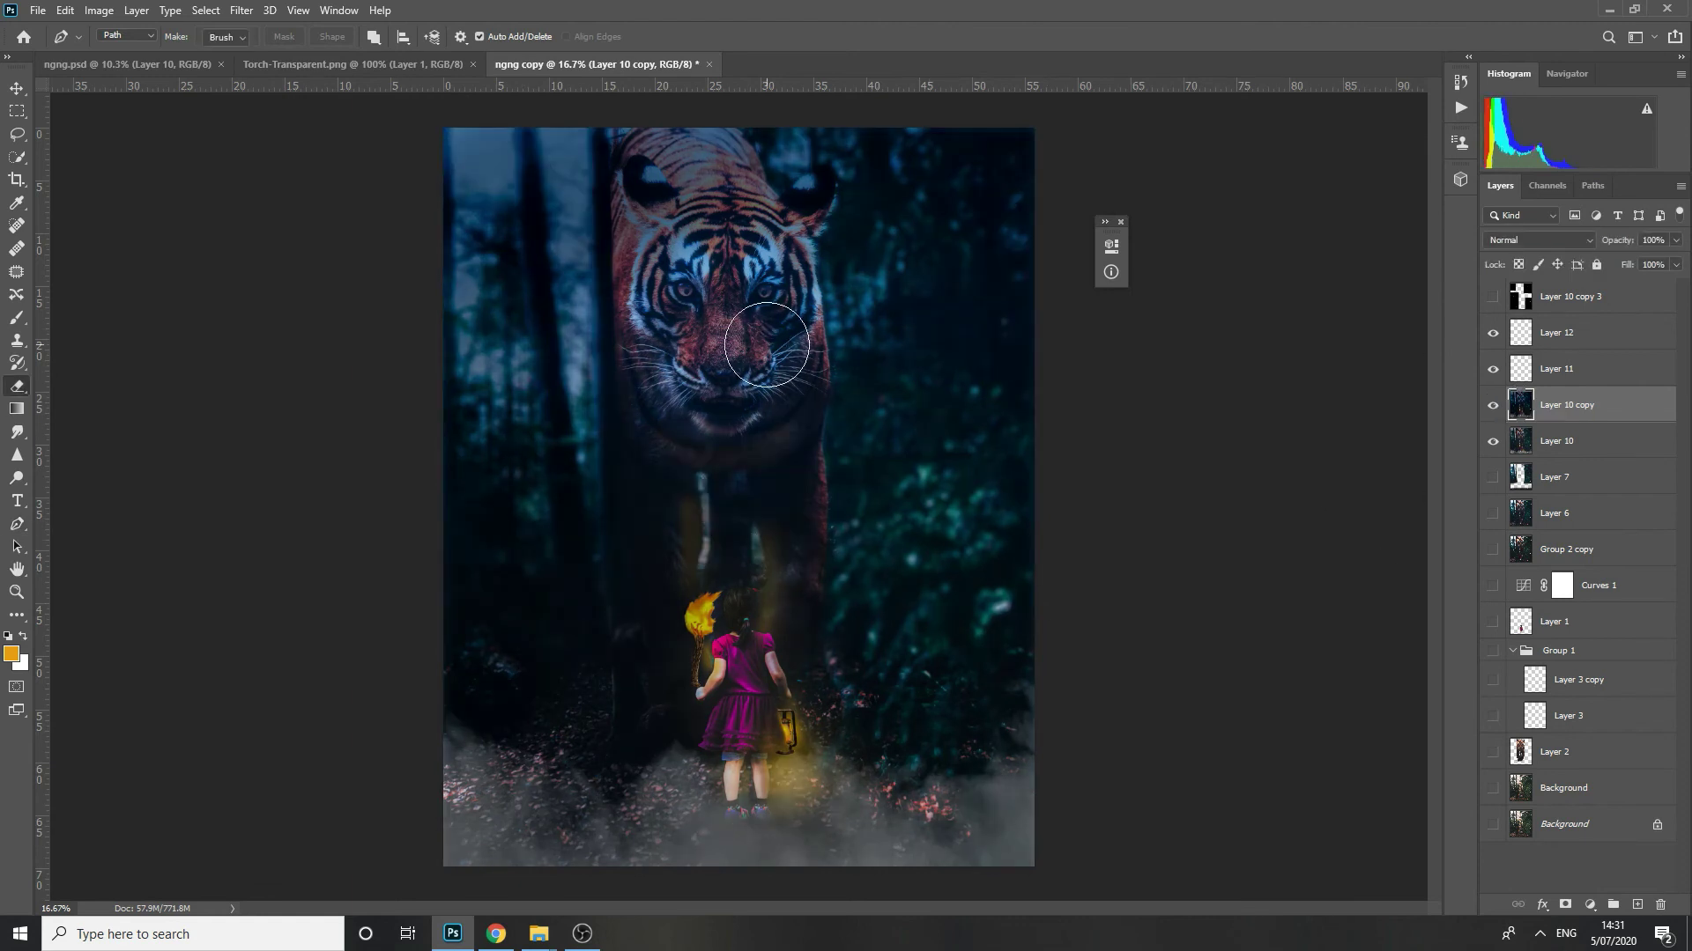
- Erase Layer 10 copy over the tiger's face with a 1200 px eraser
key("]")
key("]")
key("]")
key("]")
key("]")
key("]")
mouse_move(725, 315)
left_mouse_down()
mouse_move(698, 430)
mouse_move(873, 552)
mouse_move(719, 386)
mouse_move(735, 390)
mouse_move(724, 403)
mouse_move(720, 371)
mouse_move(713, 393)
mouse_move(728, 387)
mouse_move(726, 295)
mouse_move(727, 353)
left_mouse_up()
key("ctrl+z")
- Adjust Layer 10 with Levels, setting the input black point to 6 and the white point to 222
left_click(1571, 442)
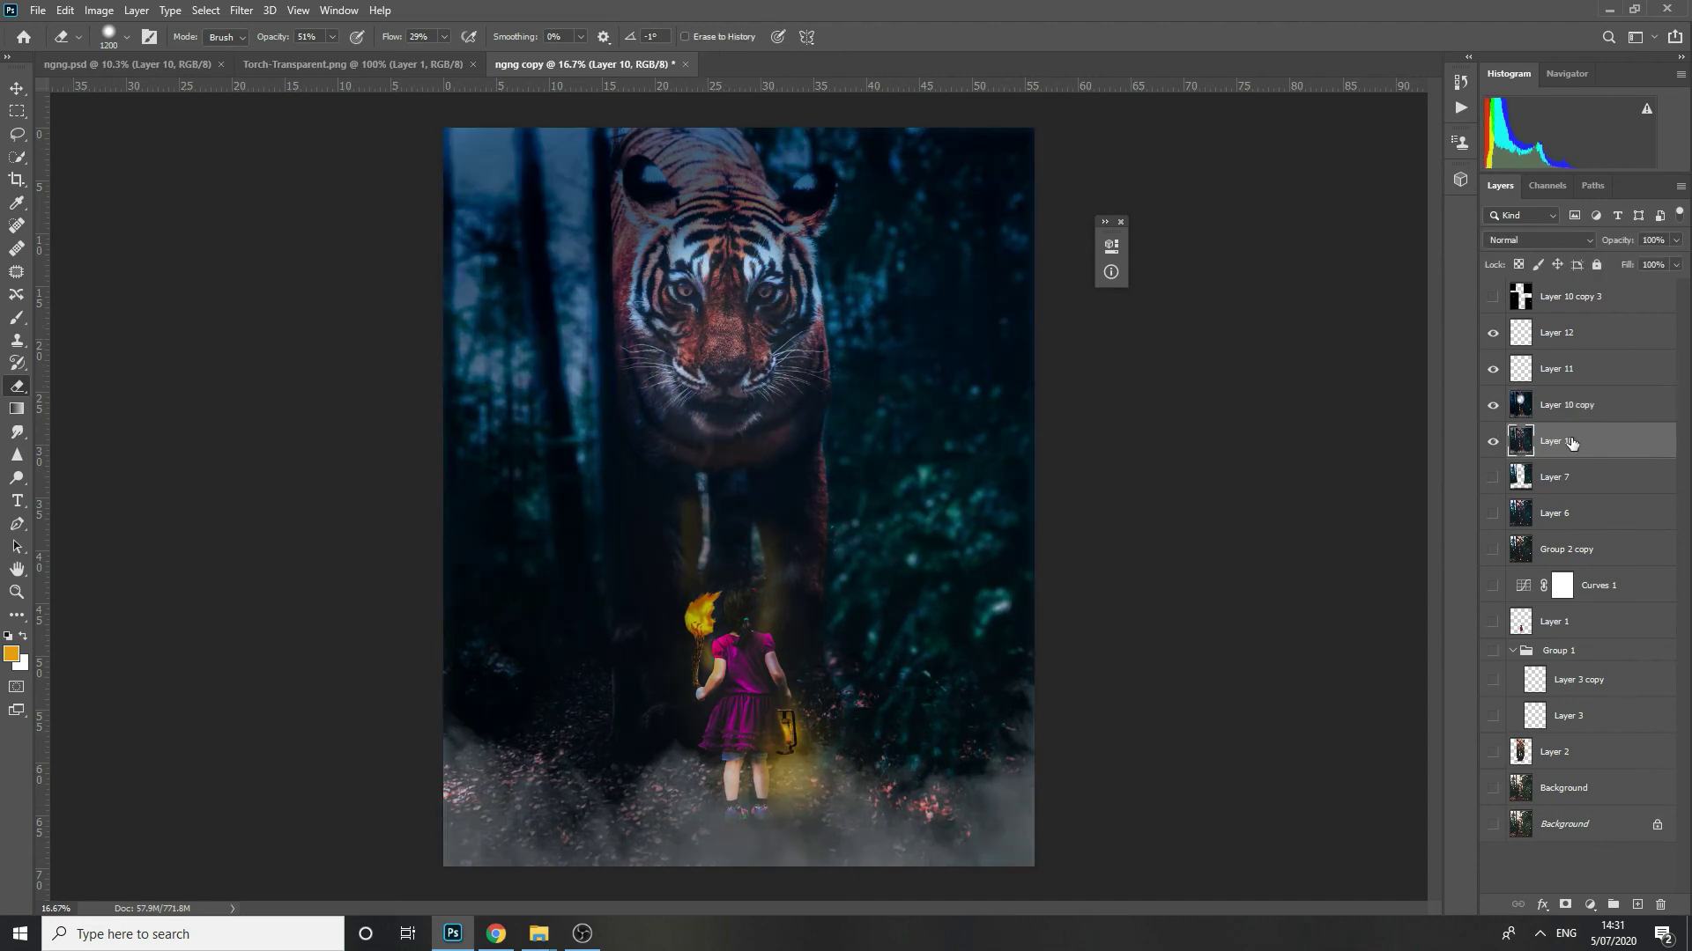
key("ctrl+l")
left_click_drag(1523, 694, 1495, 694)
left_click_drag(1303, 693, 1307, 693)
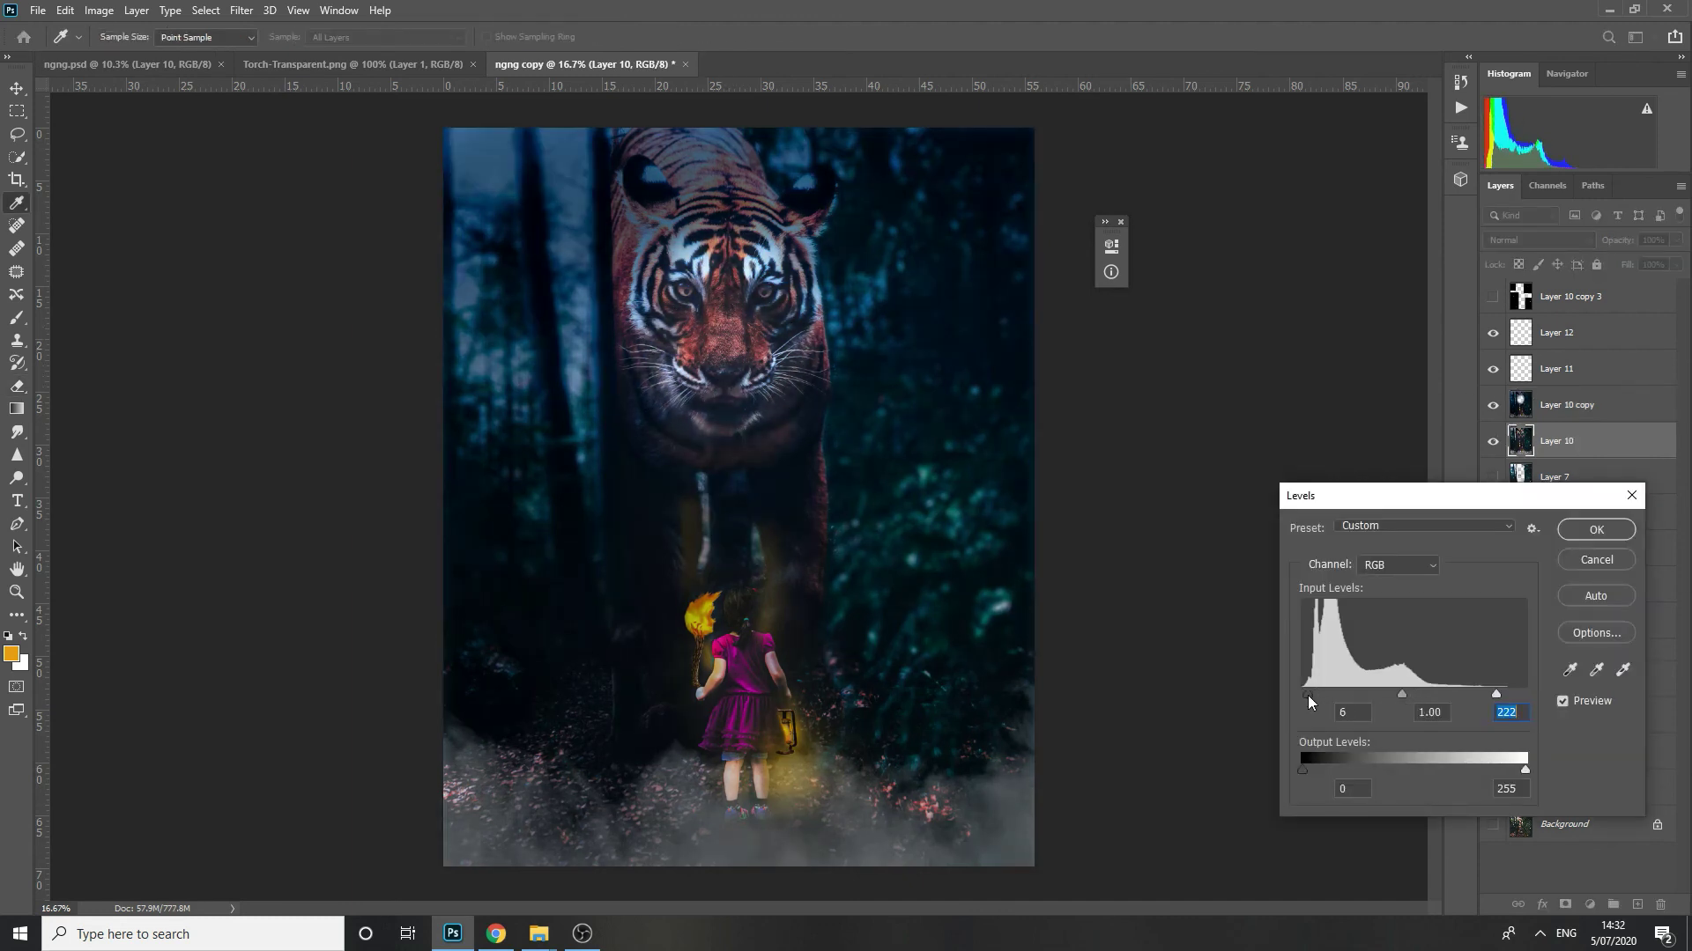
key("Return")
- Go through Hue/Saturation and adjust the Color Balance of Layer 10
key("ctrl+u")
key("Return")
key("ctrl+b")
mouse_move(1141, 437)
left_mouse_down()
mouse_move(1114, 447)
mouse_move(1146, 450)
left_mouse_up()
key("Return")
key("e")
key("ctrl+minus")
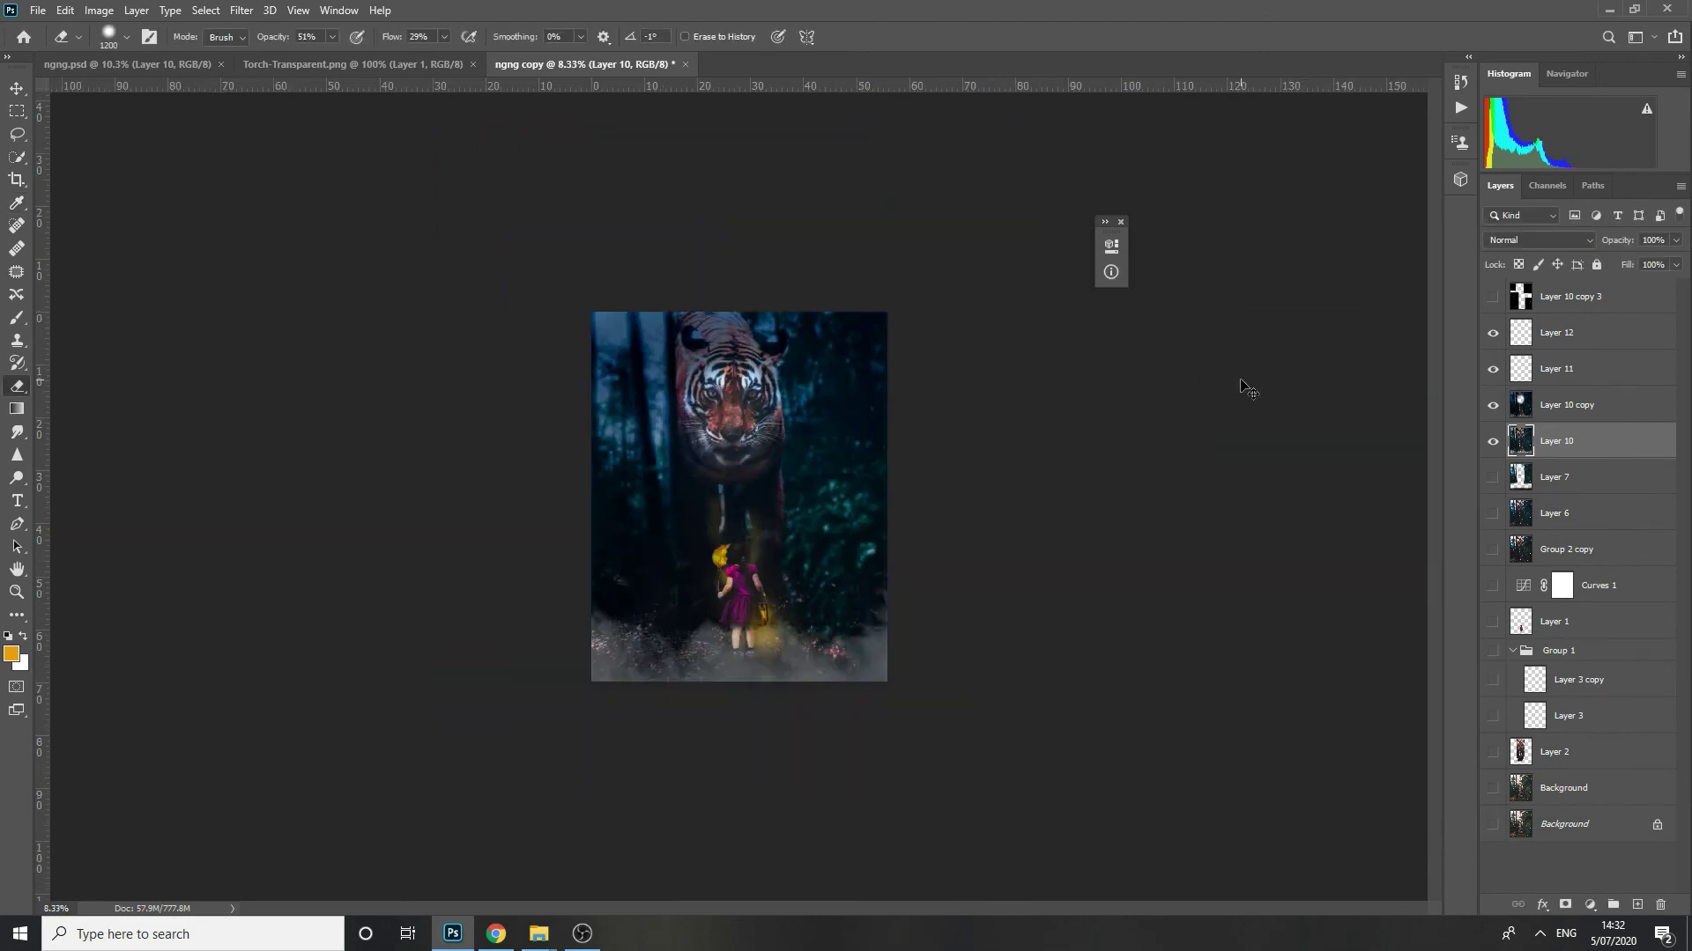
- Save a JPEG copy of the image to the Desktop as "ngng copy"
key("ctrl+shift+s")
left_click(283, 406)
key("j")
left_click(256, 385)
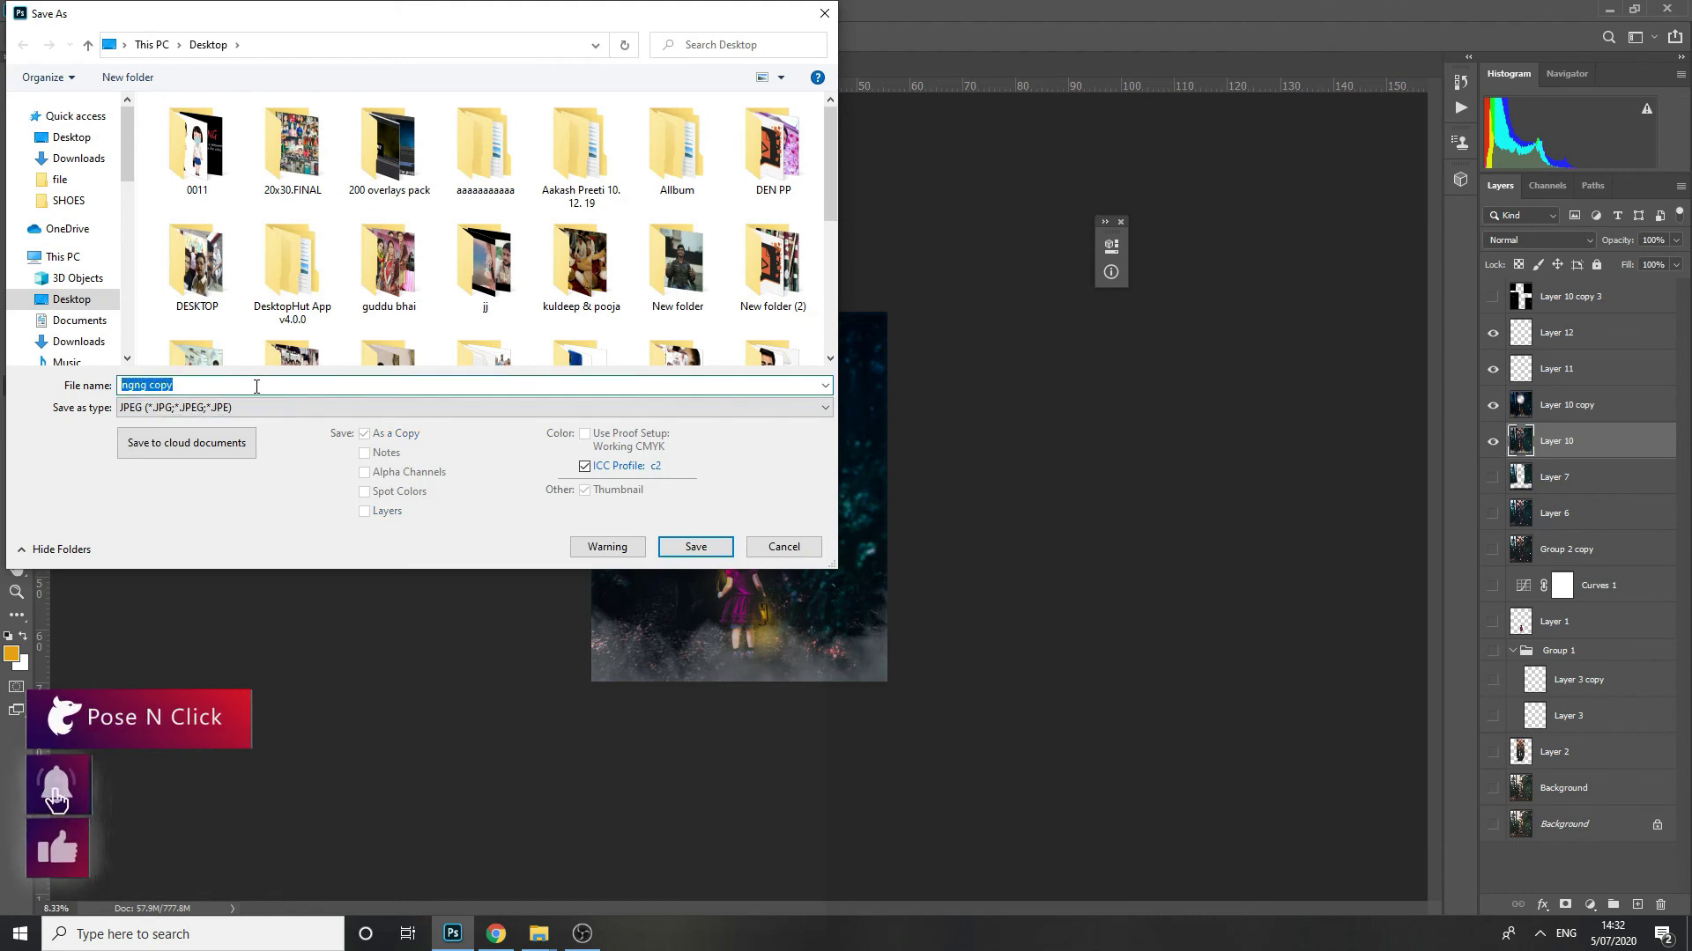
key("Return")
key("Return")
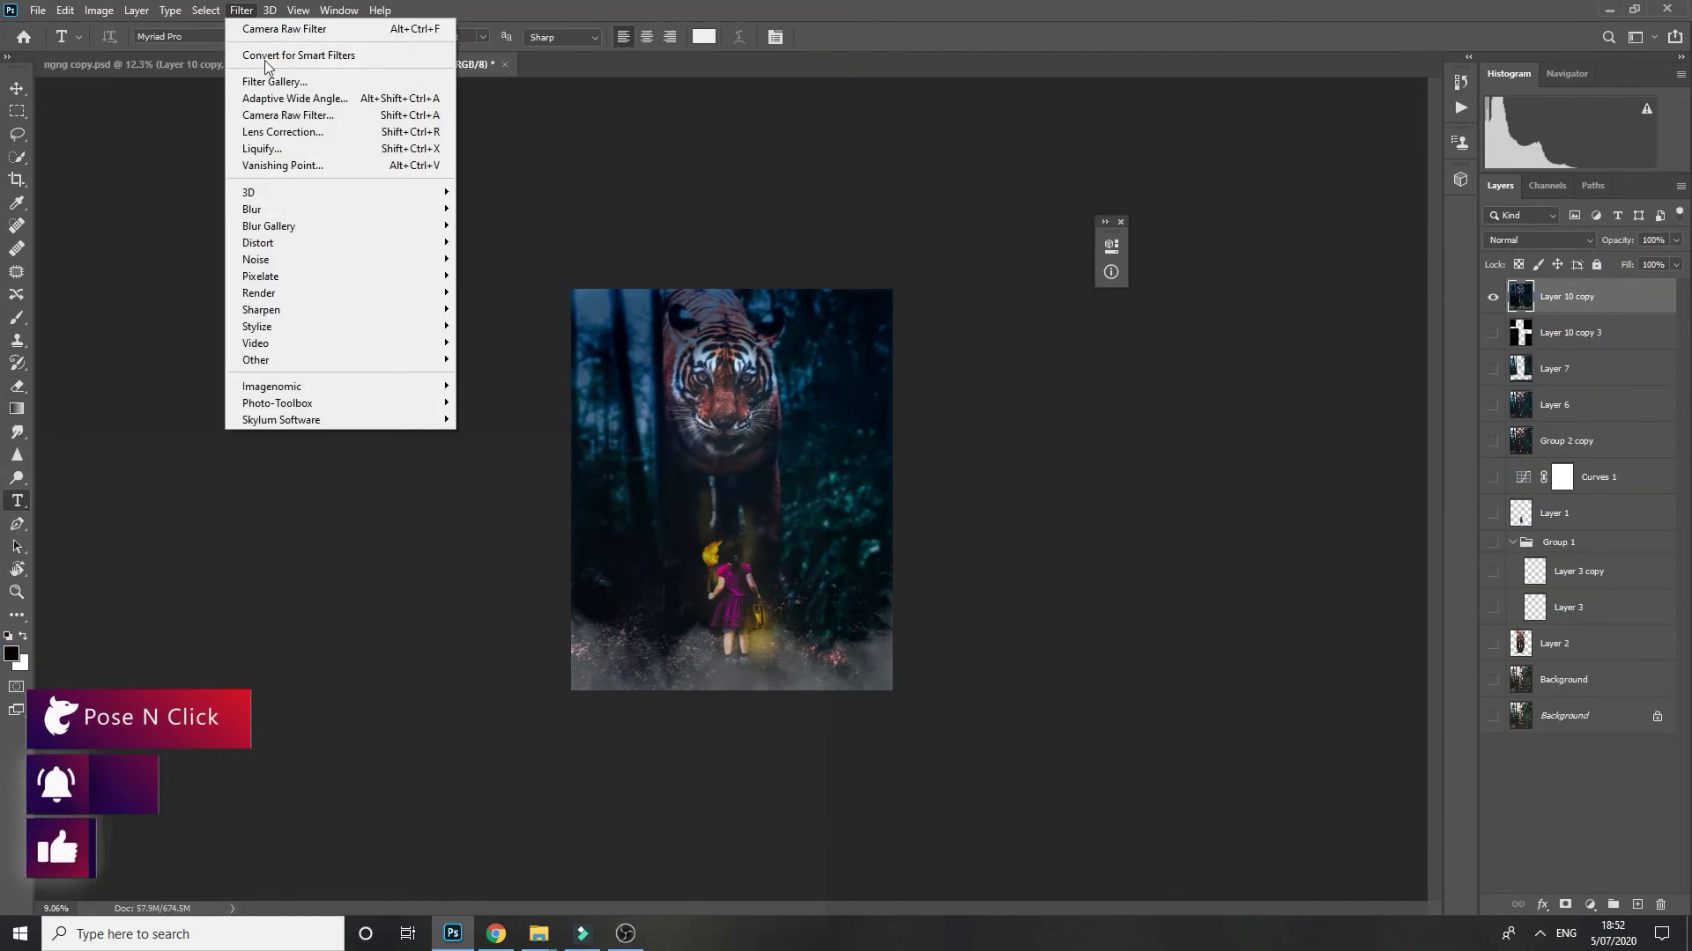
- Open the Camera Raw Filter on the merged Layer 10 copy and browse its presets
left_click(311, 123)
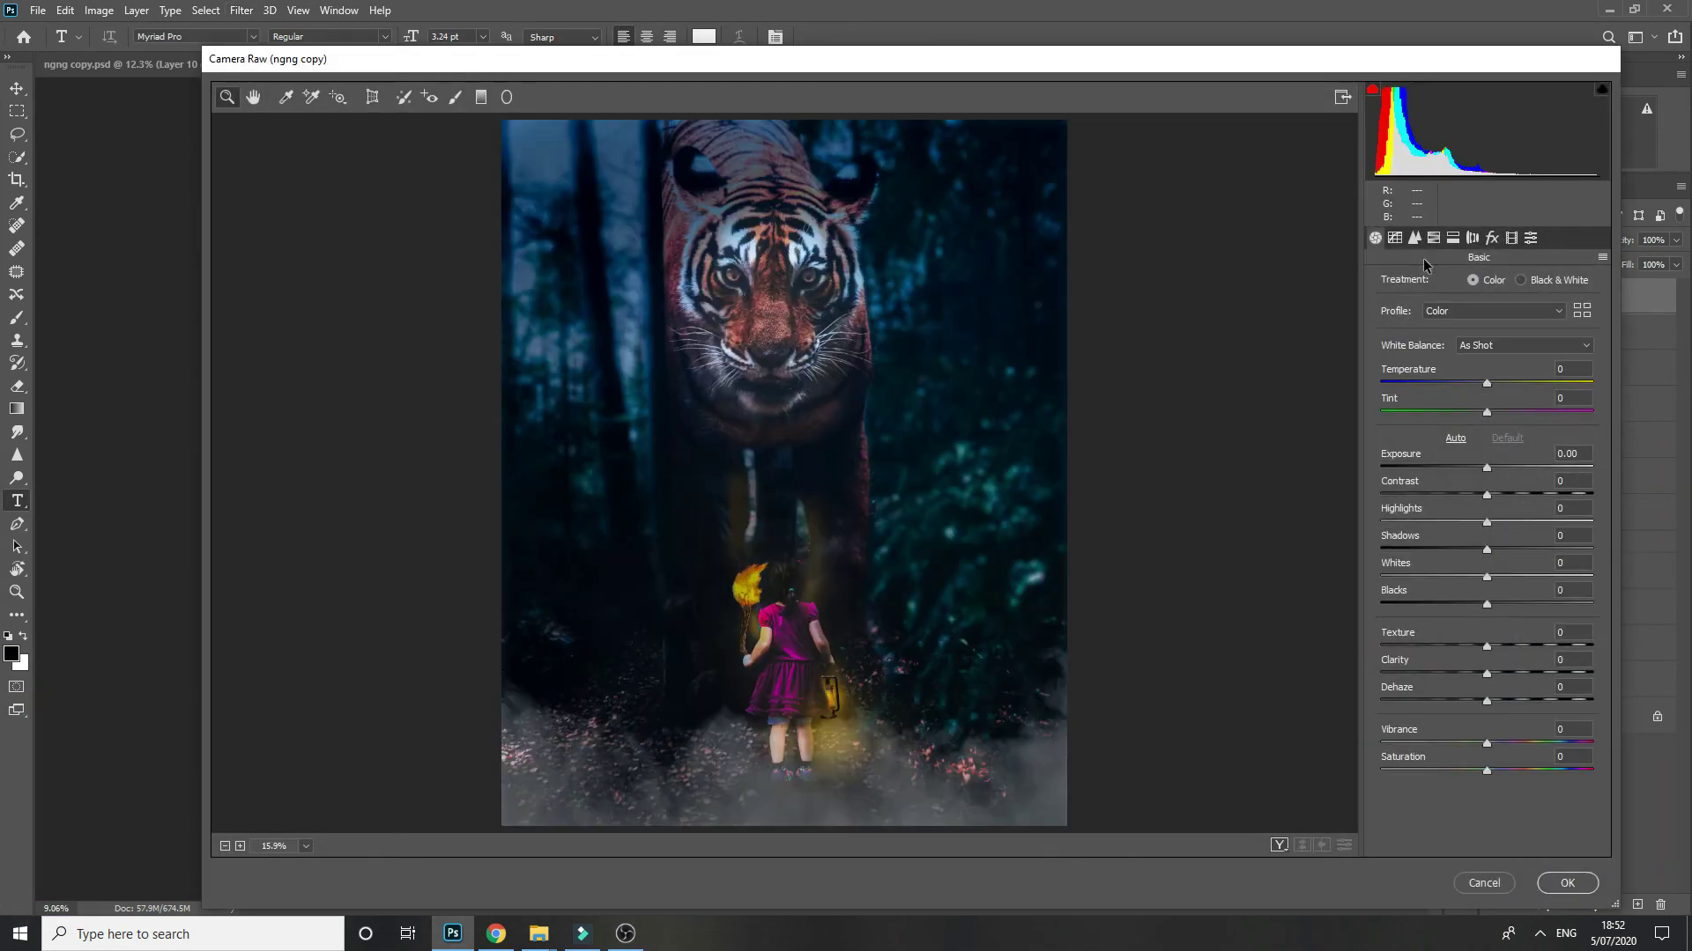
left_click(1529, 240)
scroll(1434, 808, "down", 10)
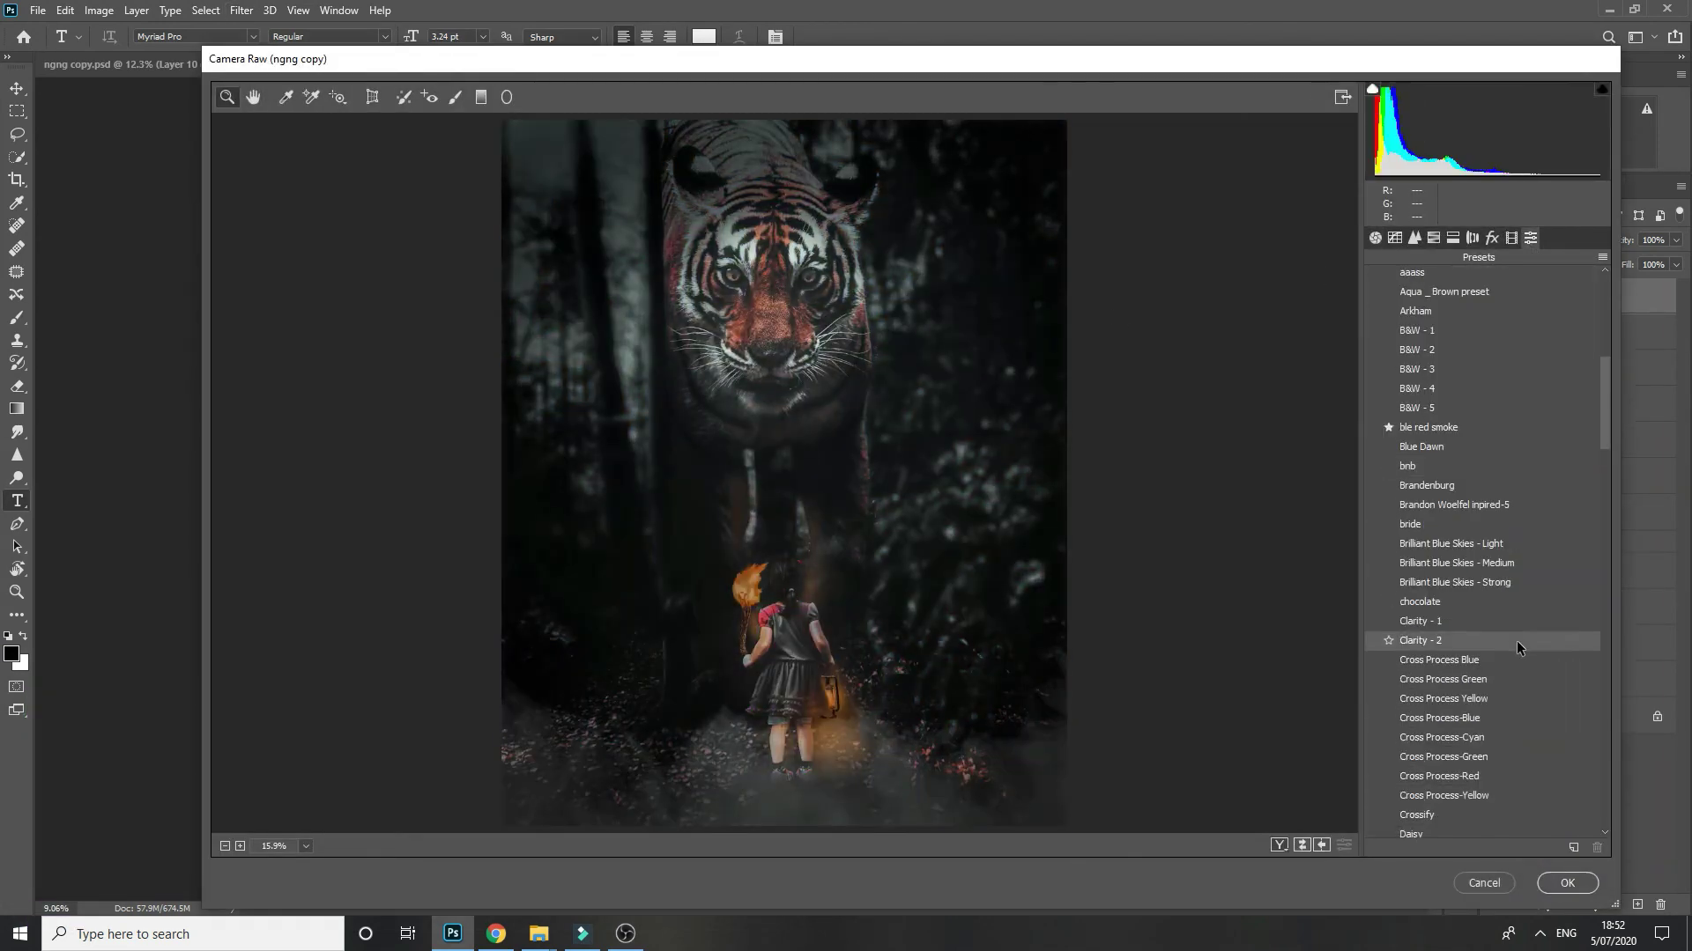
- Try the "green & white" preset with Shadows raised to +100
left_click(1431, 619)
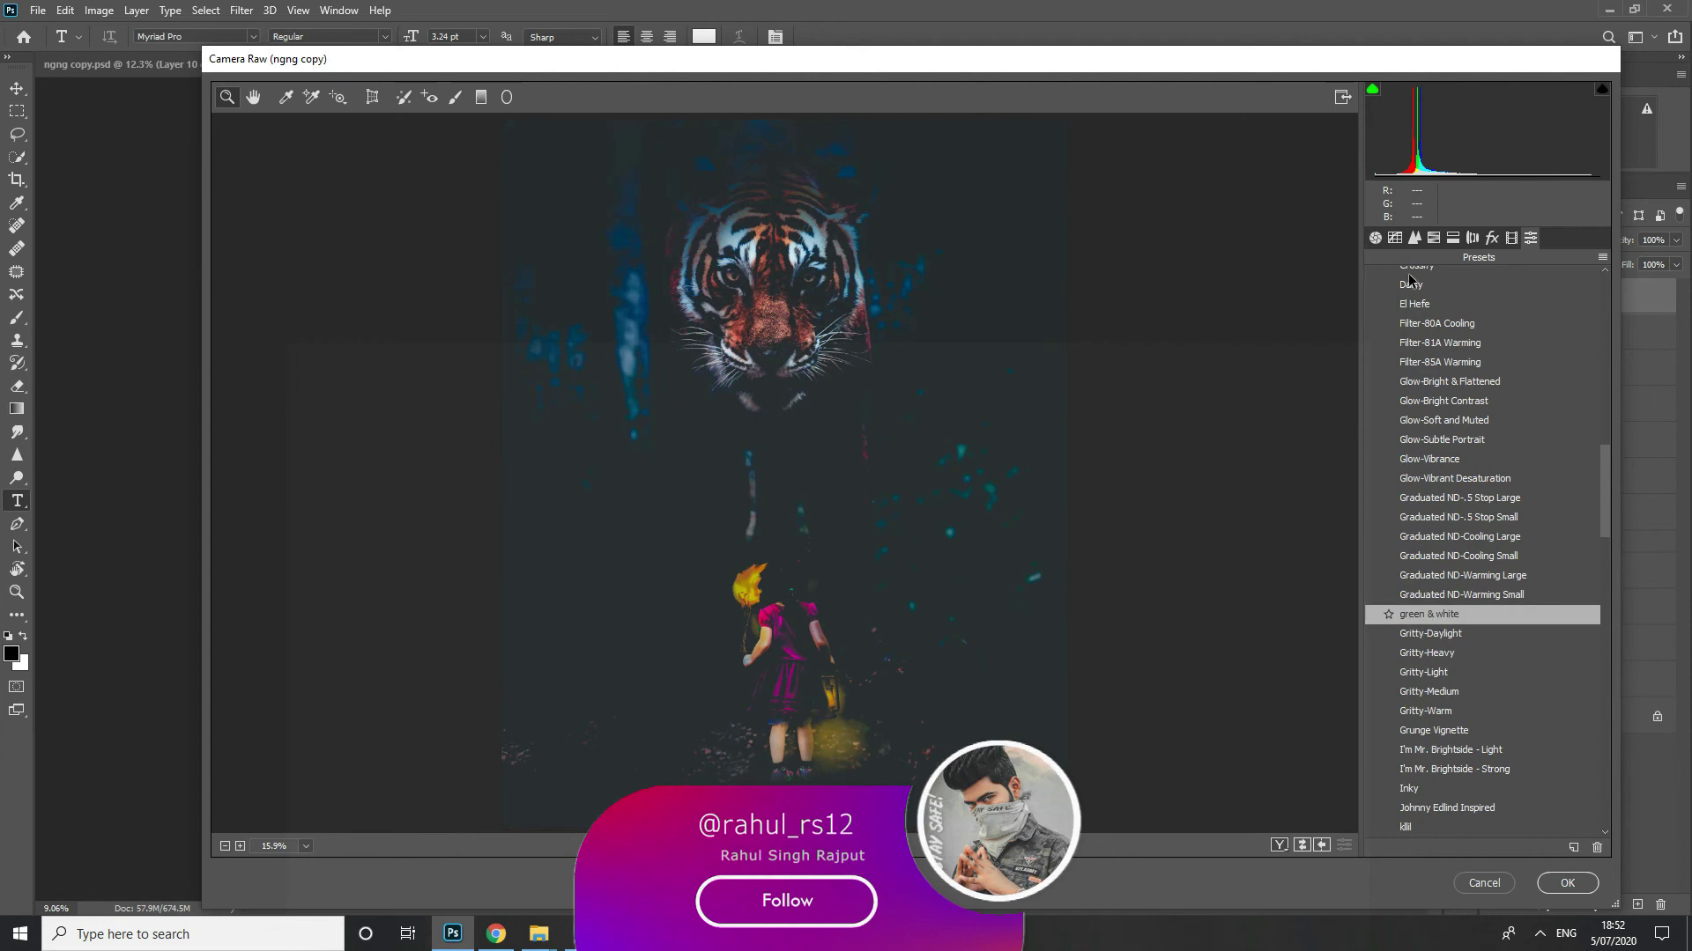
left_click(1375, 237)
left_click_drag(1428, 604, 1663, 538)
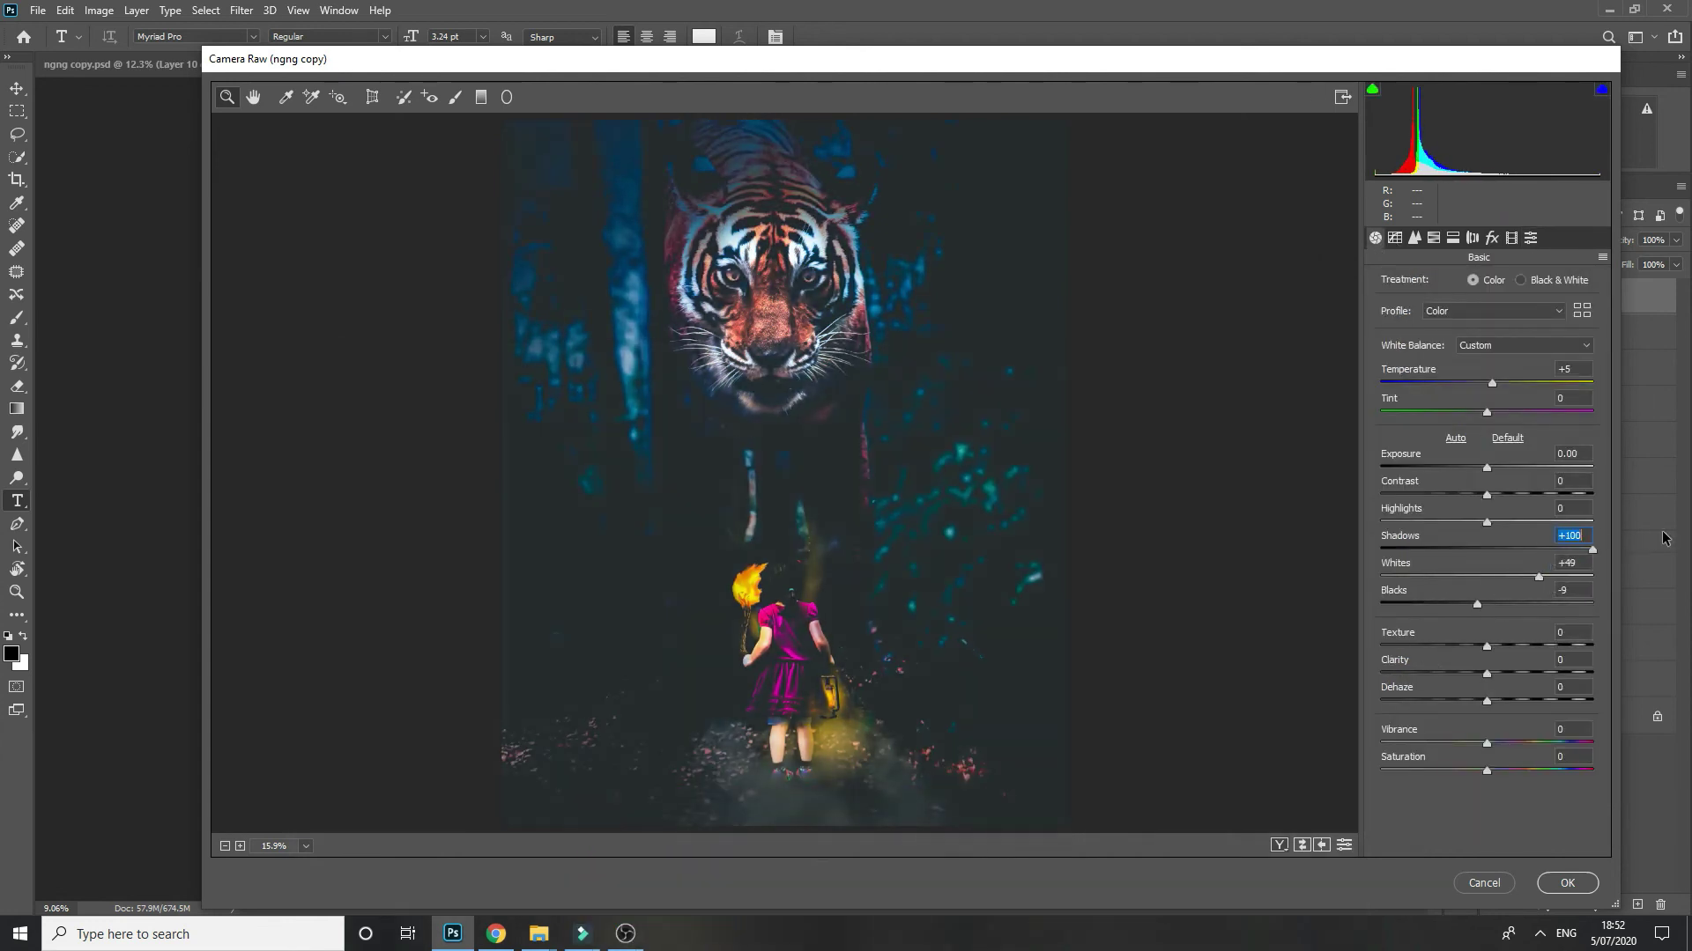
- Apply the Wonka preset to the image
left_click(1530, 238)
scroll(1552, 637, "down", 20)
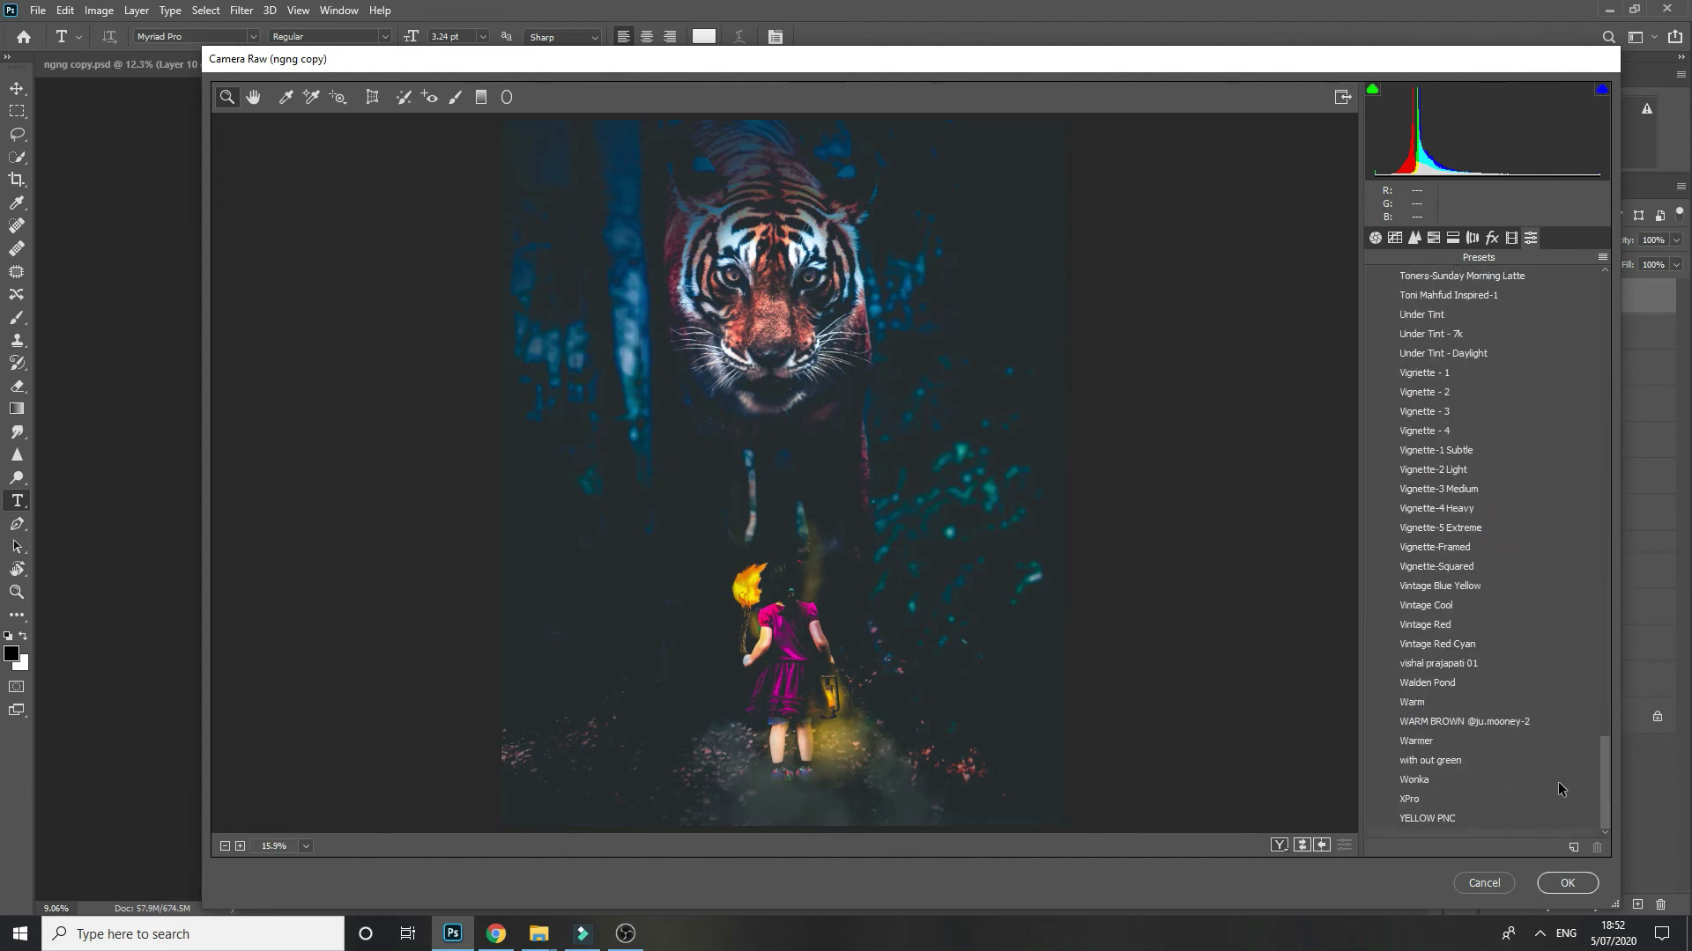
left_click(1453, 782)
- Draw an elliptical Radial Filter around the girl, her torch and the lantern
left_click(507, 96)
left_click_drag(733, 570, 783, 665)
left_click_drag(753, 589, 804, 670)
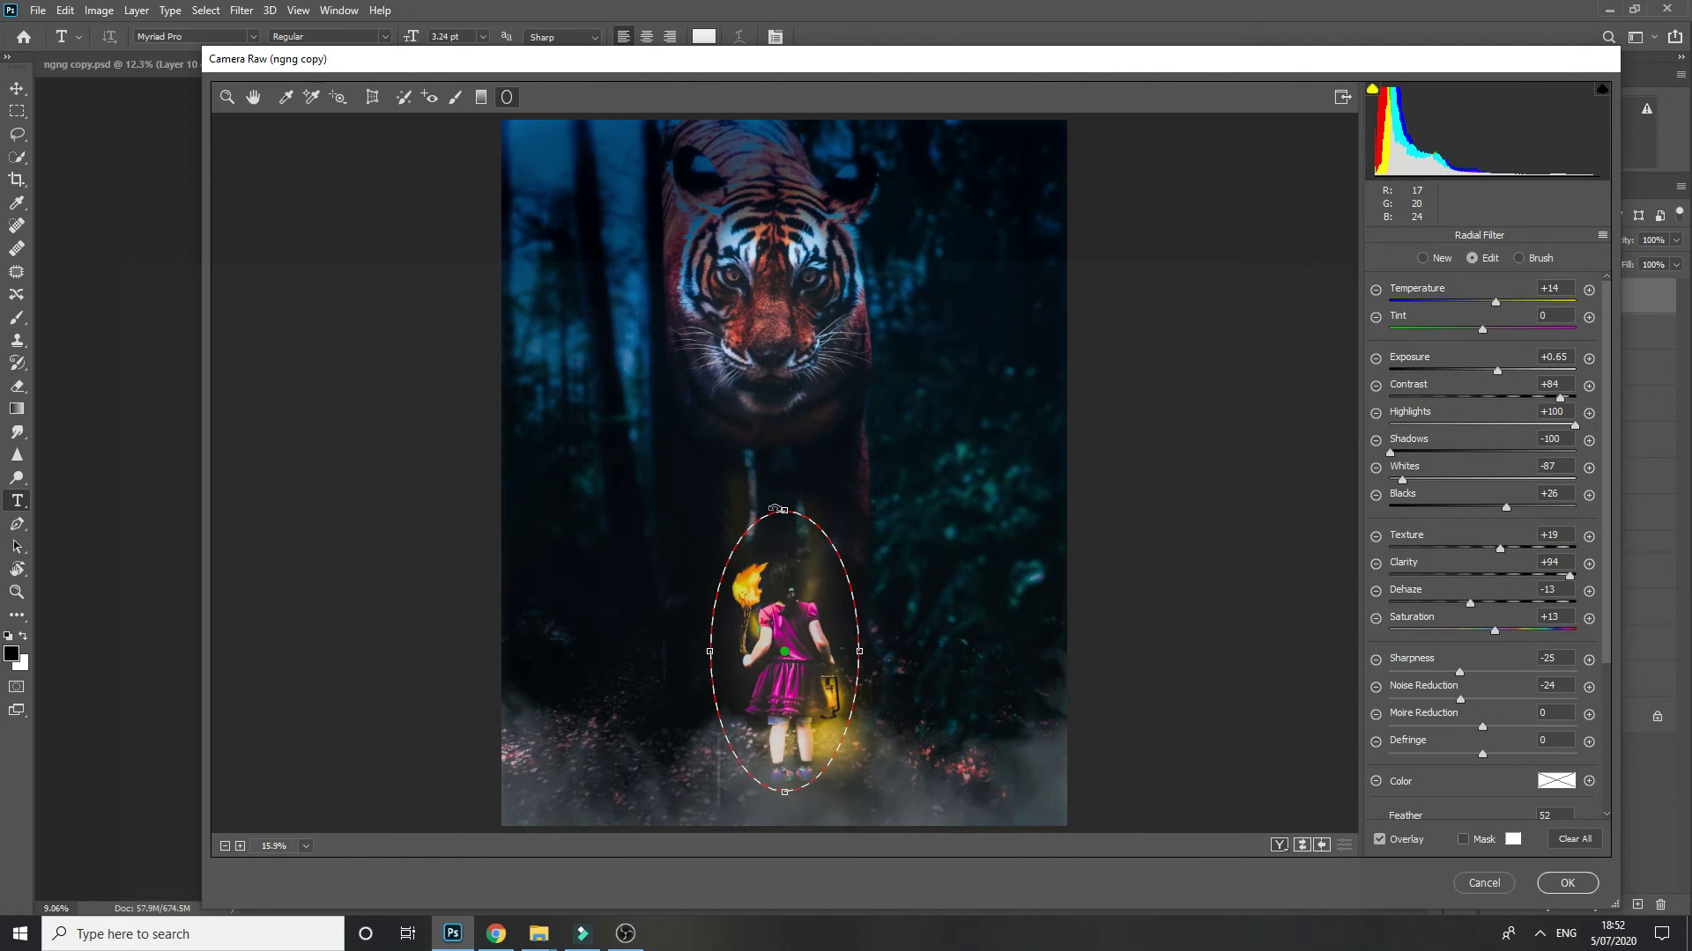
- Set the radial filter to Exposure +0.25, Shadows -57, Whites -52, Blacks +20, Texture +50 and Clarity +75
left_click_drag(1499, 548, 1551, 575)
left_click_drag(1400, 481, 1501, 509)
left_click_drag(1506, 368, 1493, 374)
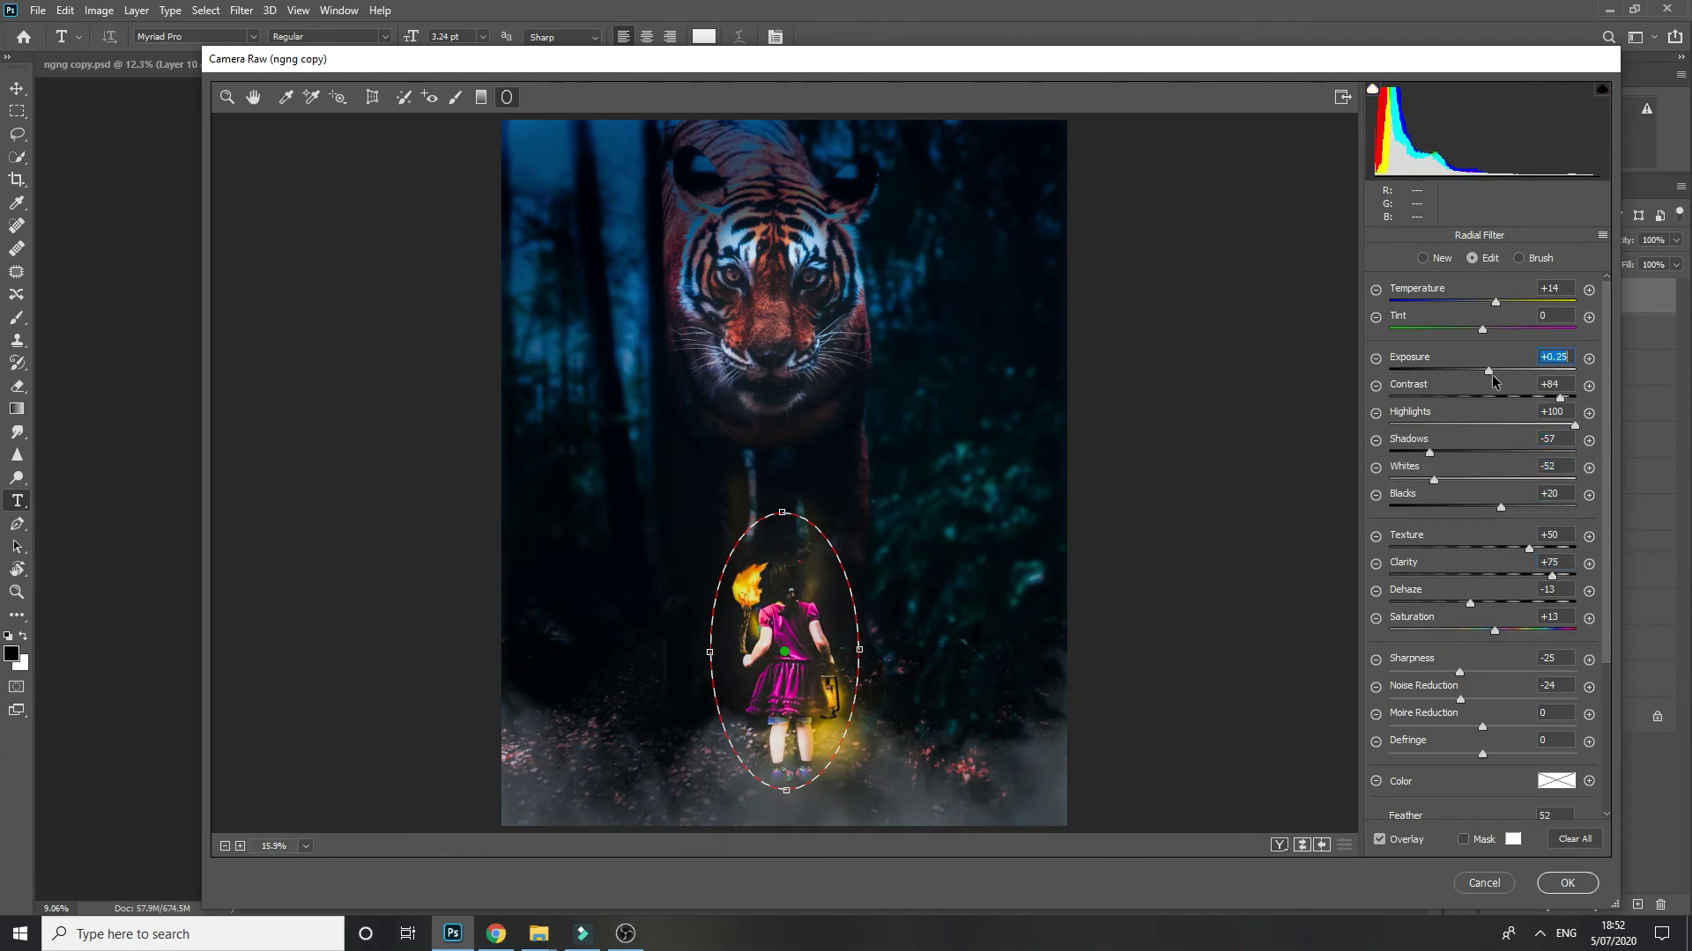
- Enlarge and reposition the radial filter's ellipse so it reaches from the girl's feet up to the tiger's chin
left_click_drag(781, 513, 780, 469)
left_click_drag(774, 623, 780, 576)
left_click_drag(787, 420, 786, 347)
left_click_drag(789, 599, 750, 574)
left_click_drag(775, 315, 777, 352)
left_click_drag(791, 496, 793, 510)
left_click_drag(786, 799, 786, 754)
- Set the radial filter's Feather to 51, Sharpness to +2 and Dehaze to +10
scroll(1528, 765, "down", 3)
left_click_drag(1393, 703, 1483, 711)
left_click_drag(1459, 545, 1371, 557)
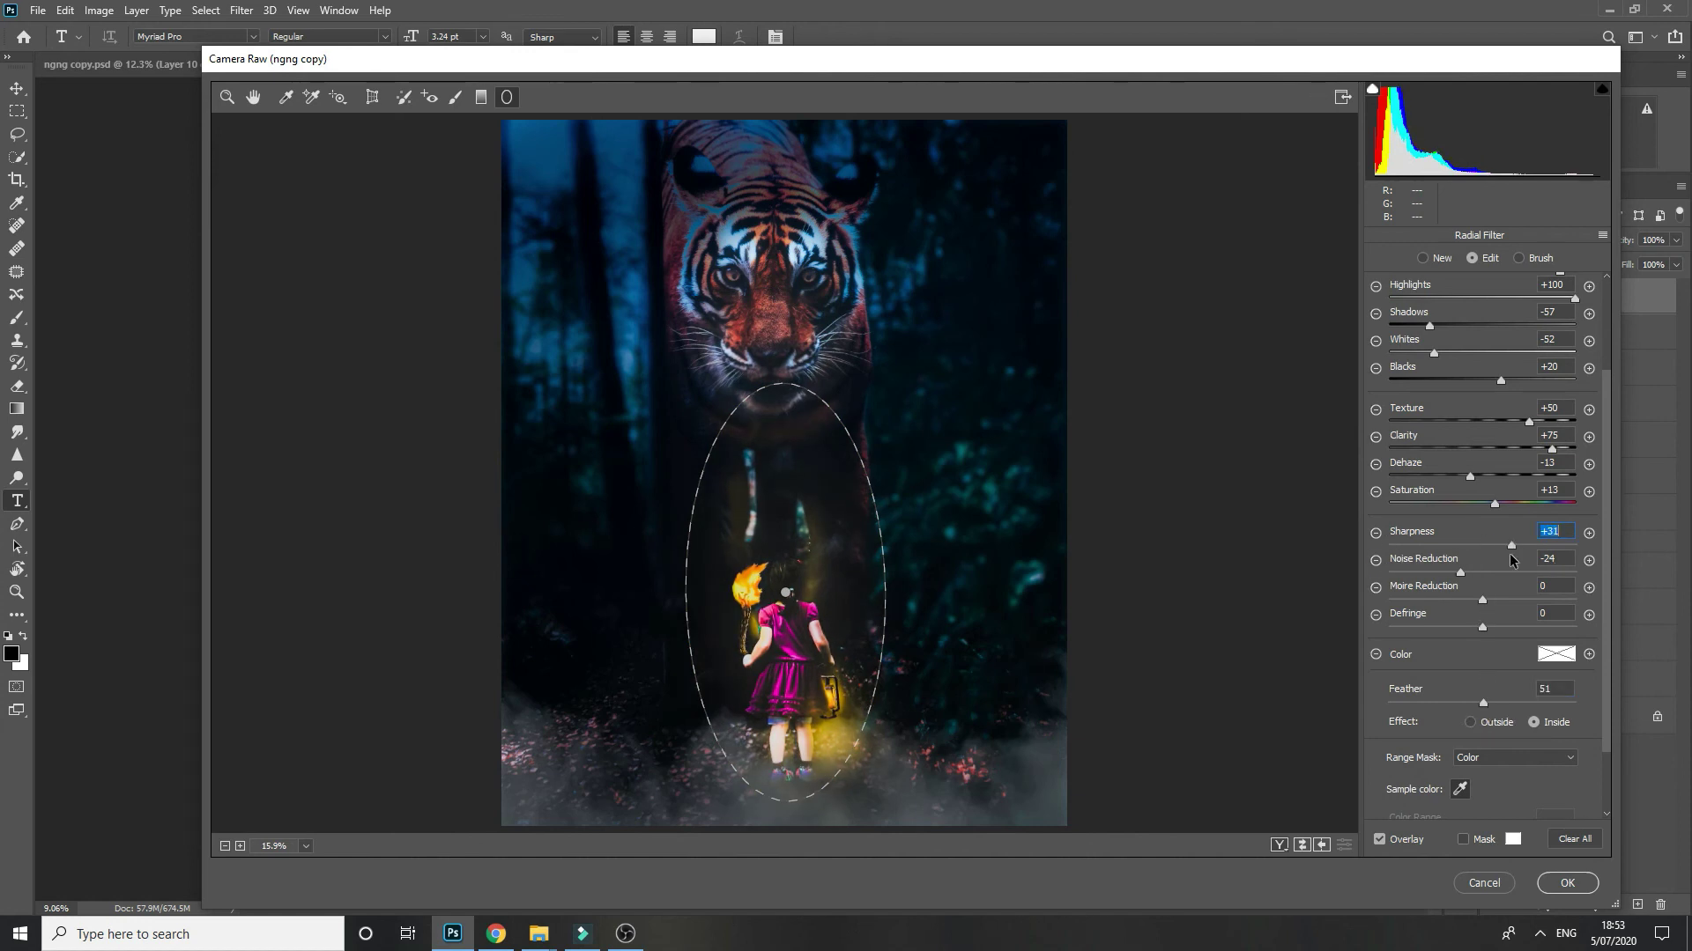
left_click_drag(1471, 475, 1492, 478)
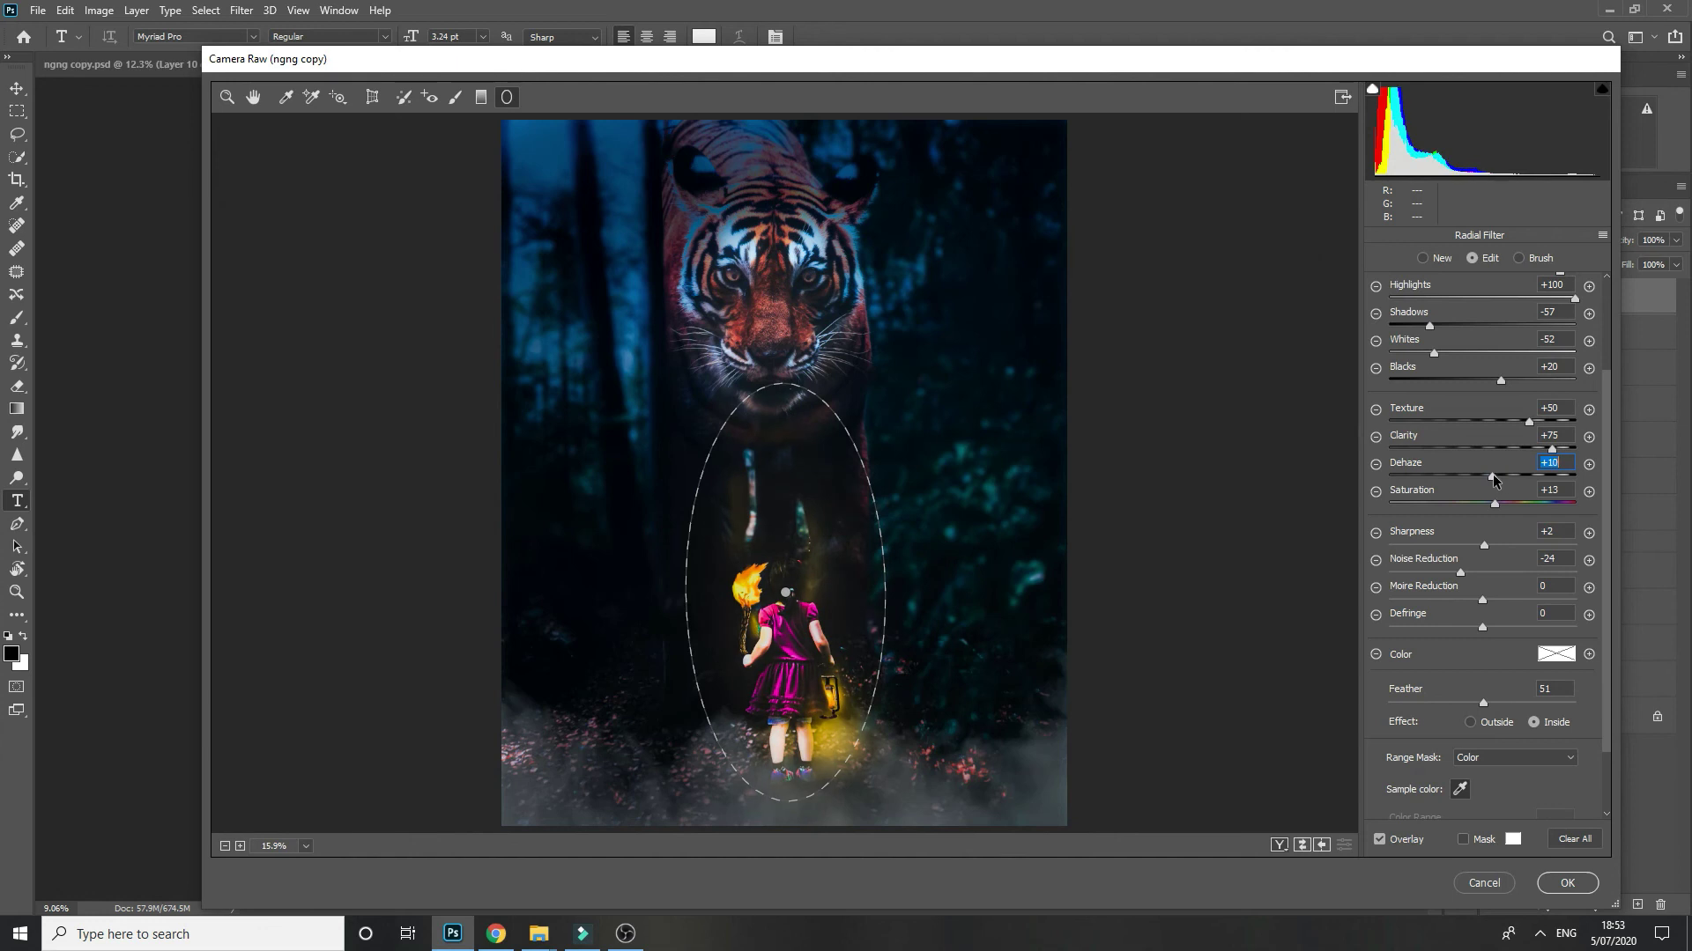
- Set the radial filter's Temperature to +37 and Saturation to +16, and apply the Camera Raw adjustments
scroll(1489, 423, "up", 3)
left_click_drag(1465, 309, 1559, 309)
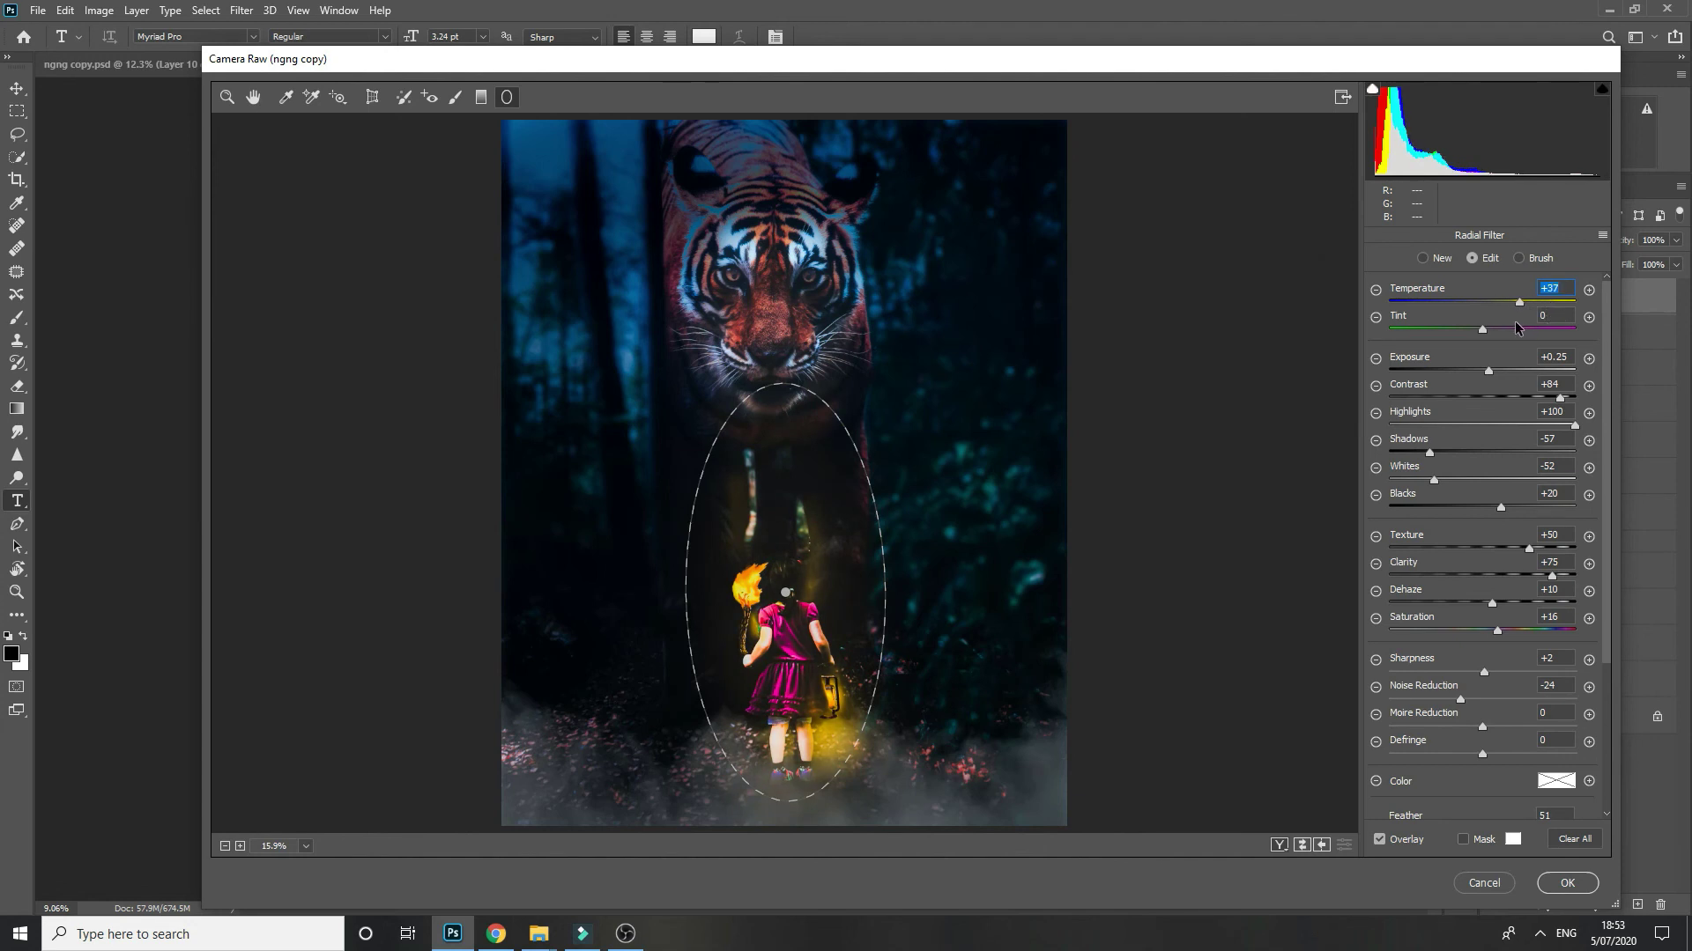
left_click(1566, 882)
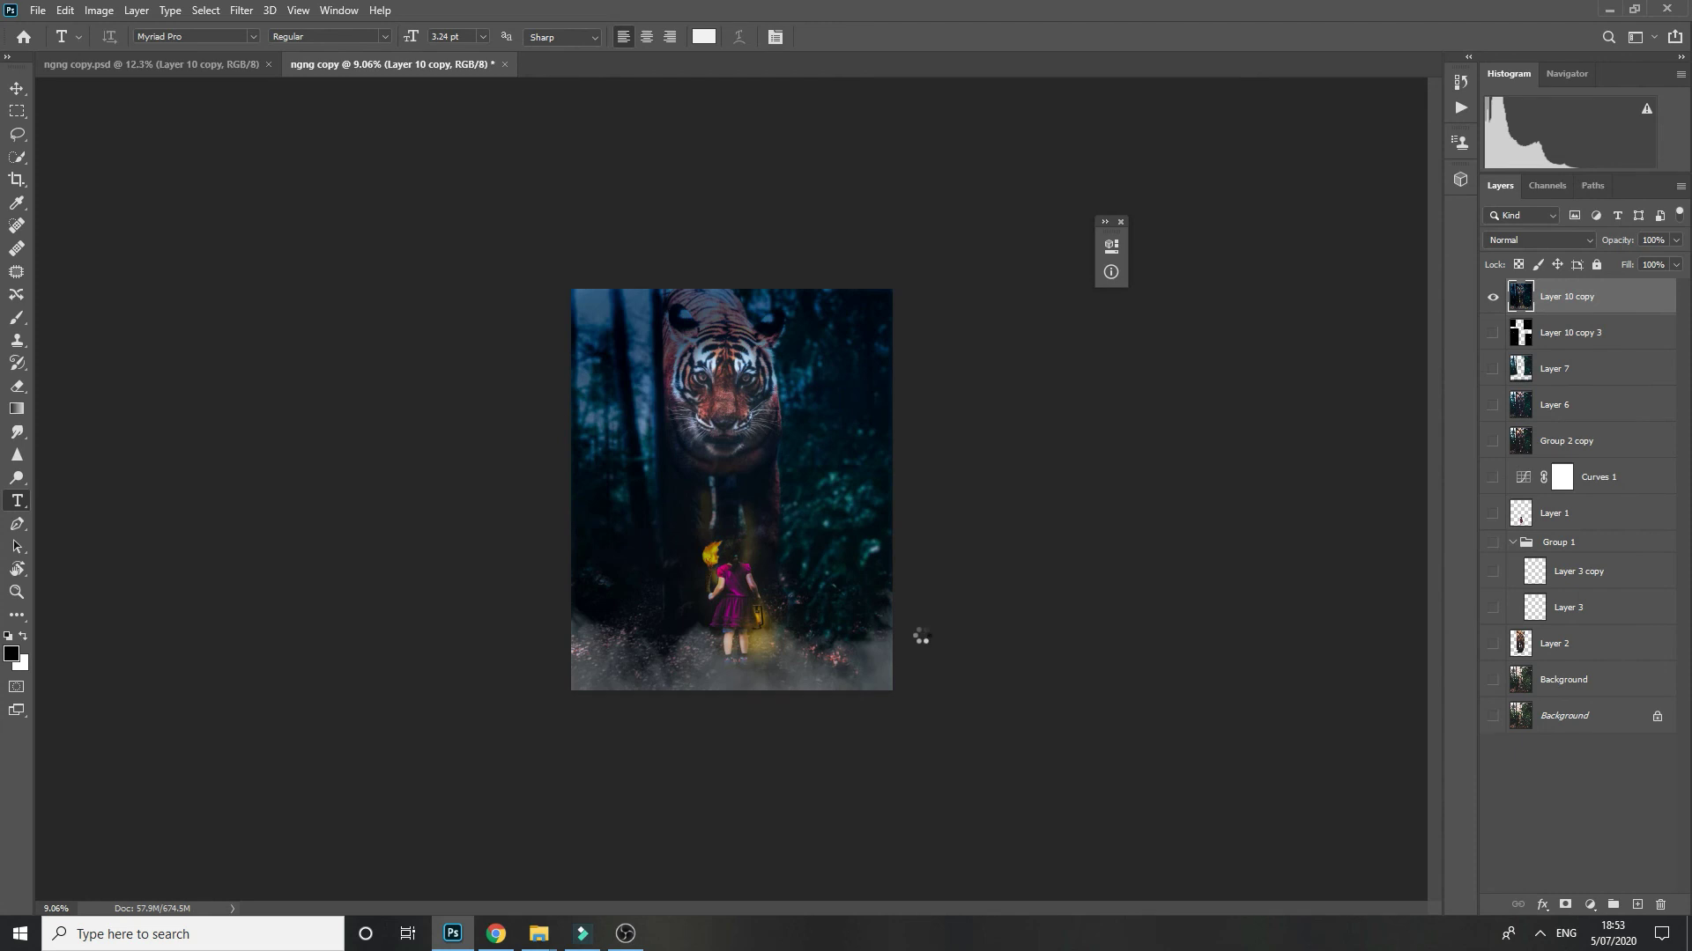
scroll(756, 500, "up", 3)
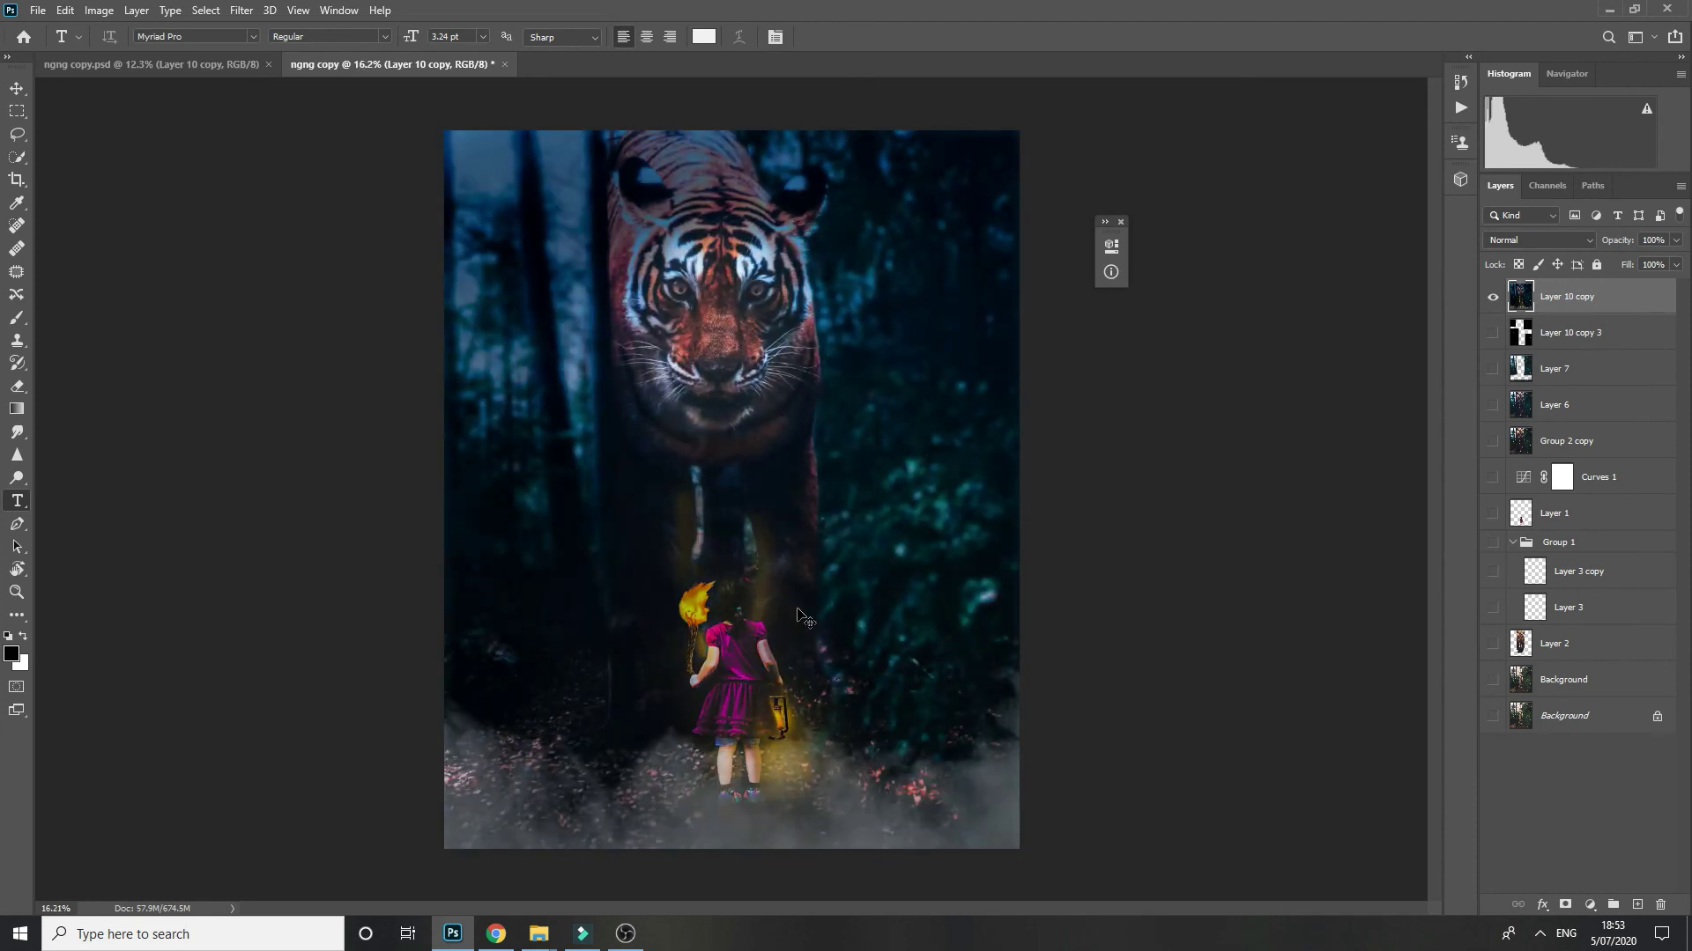
scroll(749, 687, "up", 5)
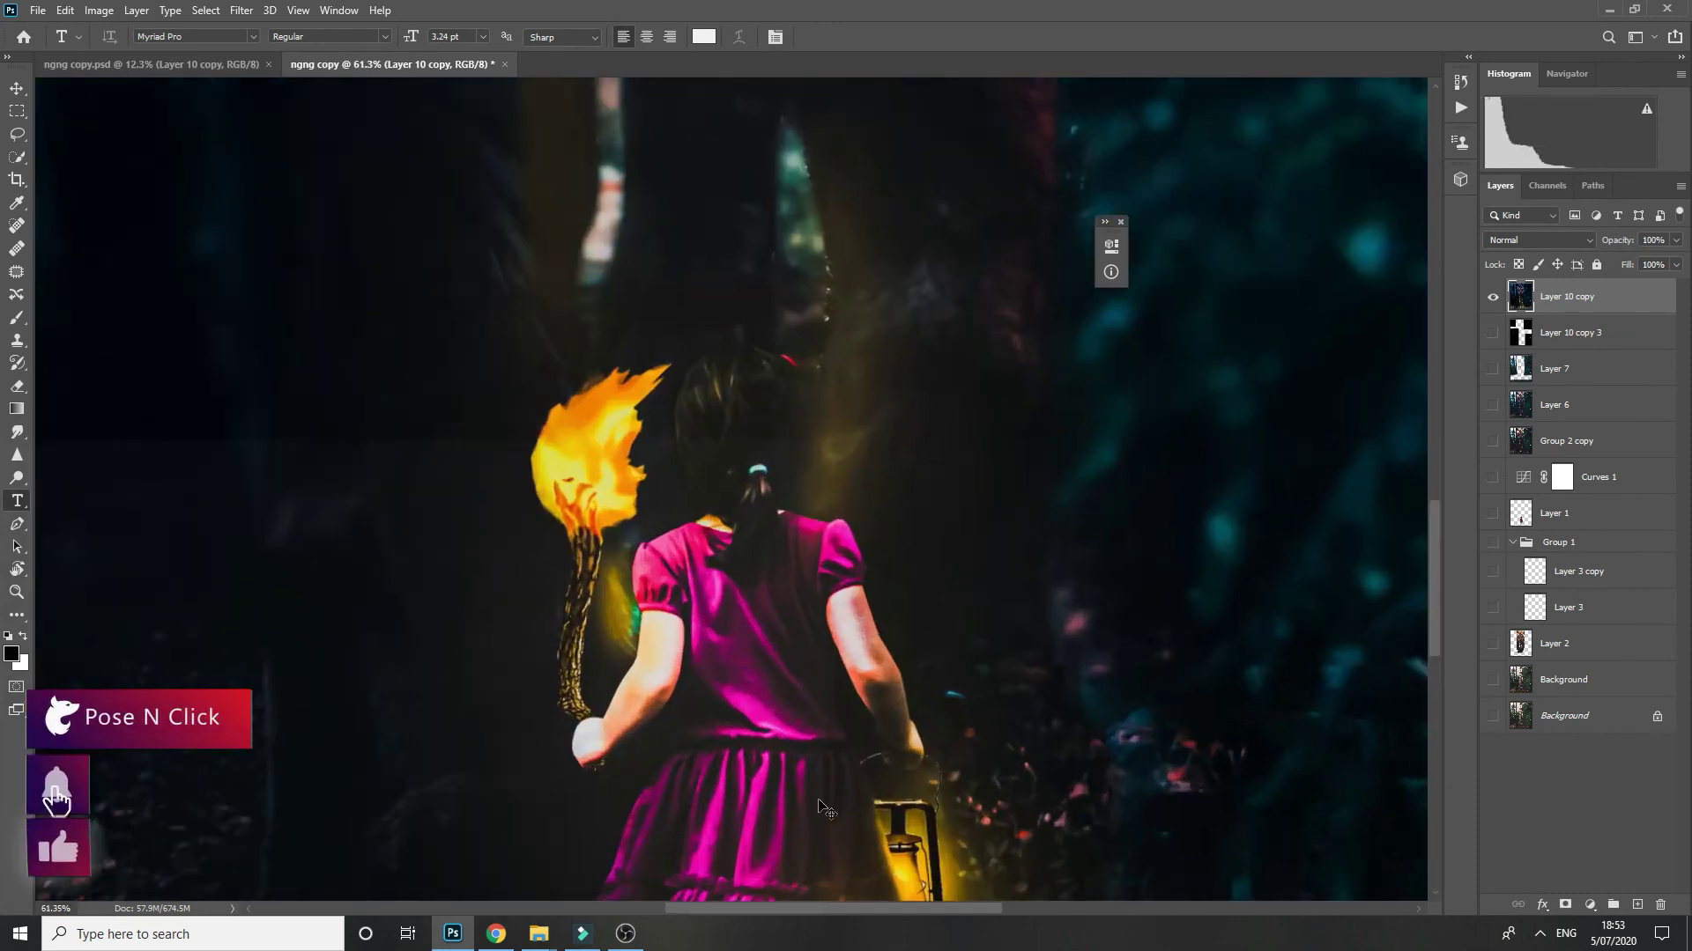
scroll(818, 797, "down", 5)
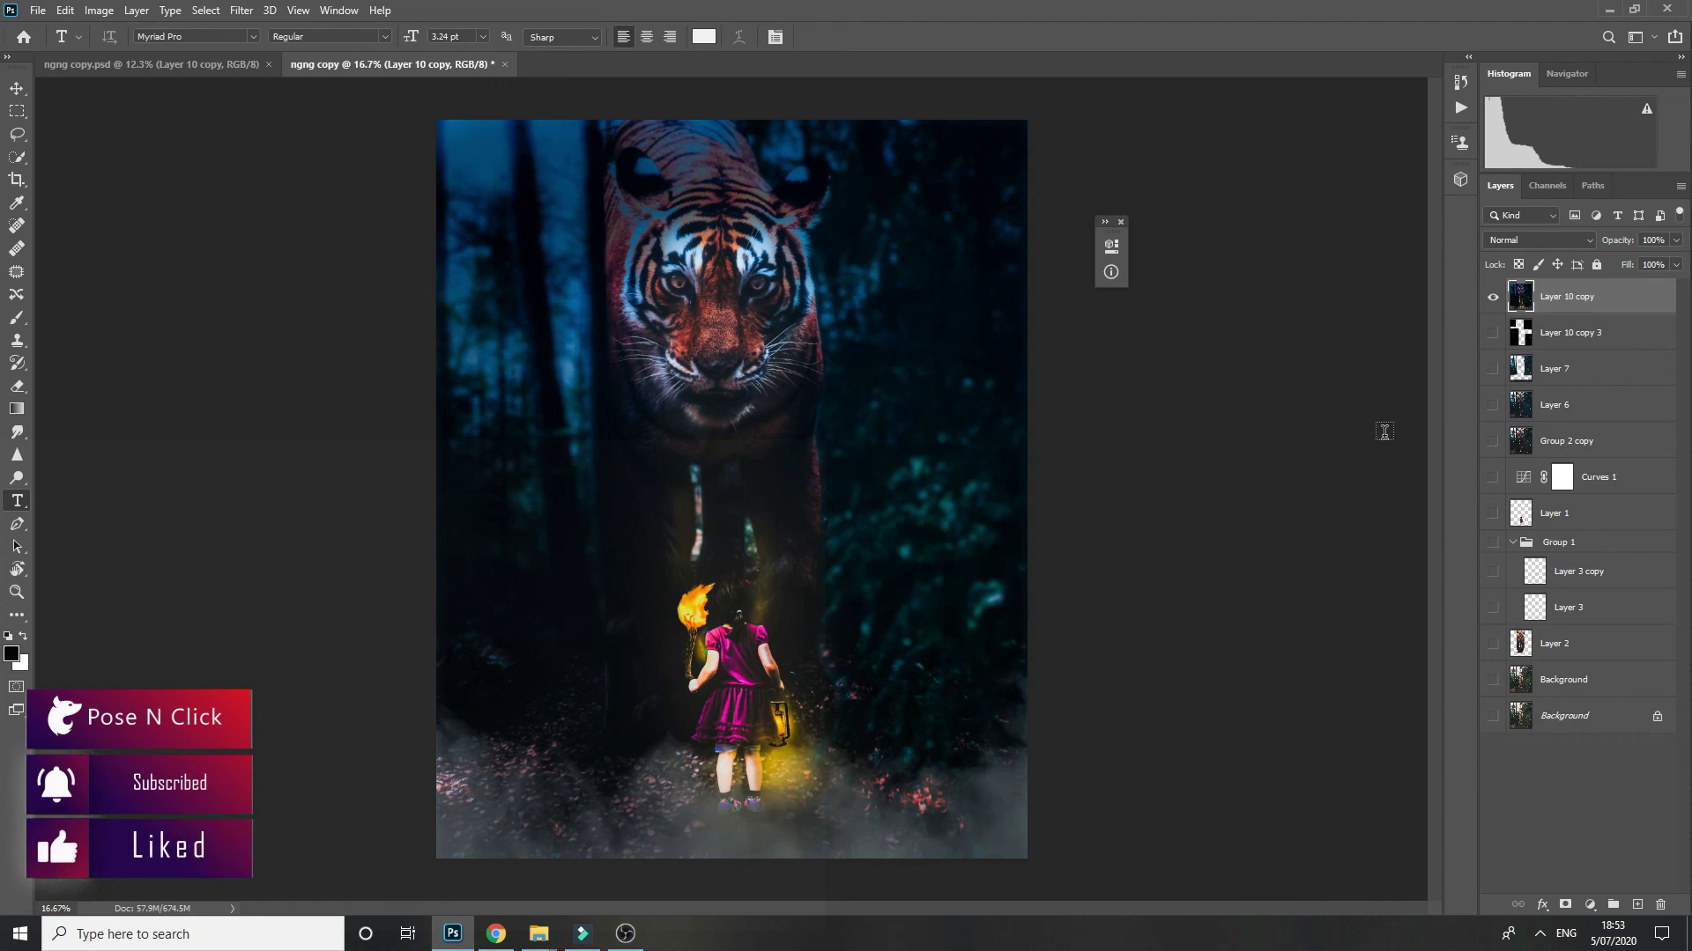
left_click(626, 934)
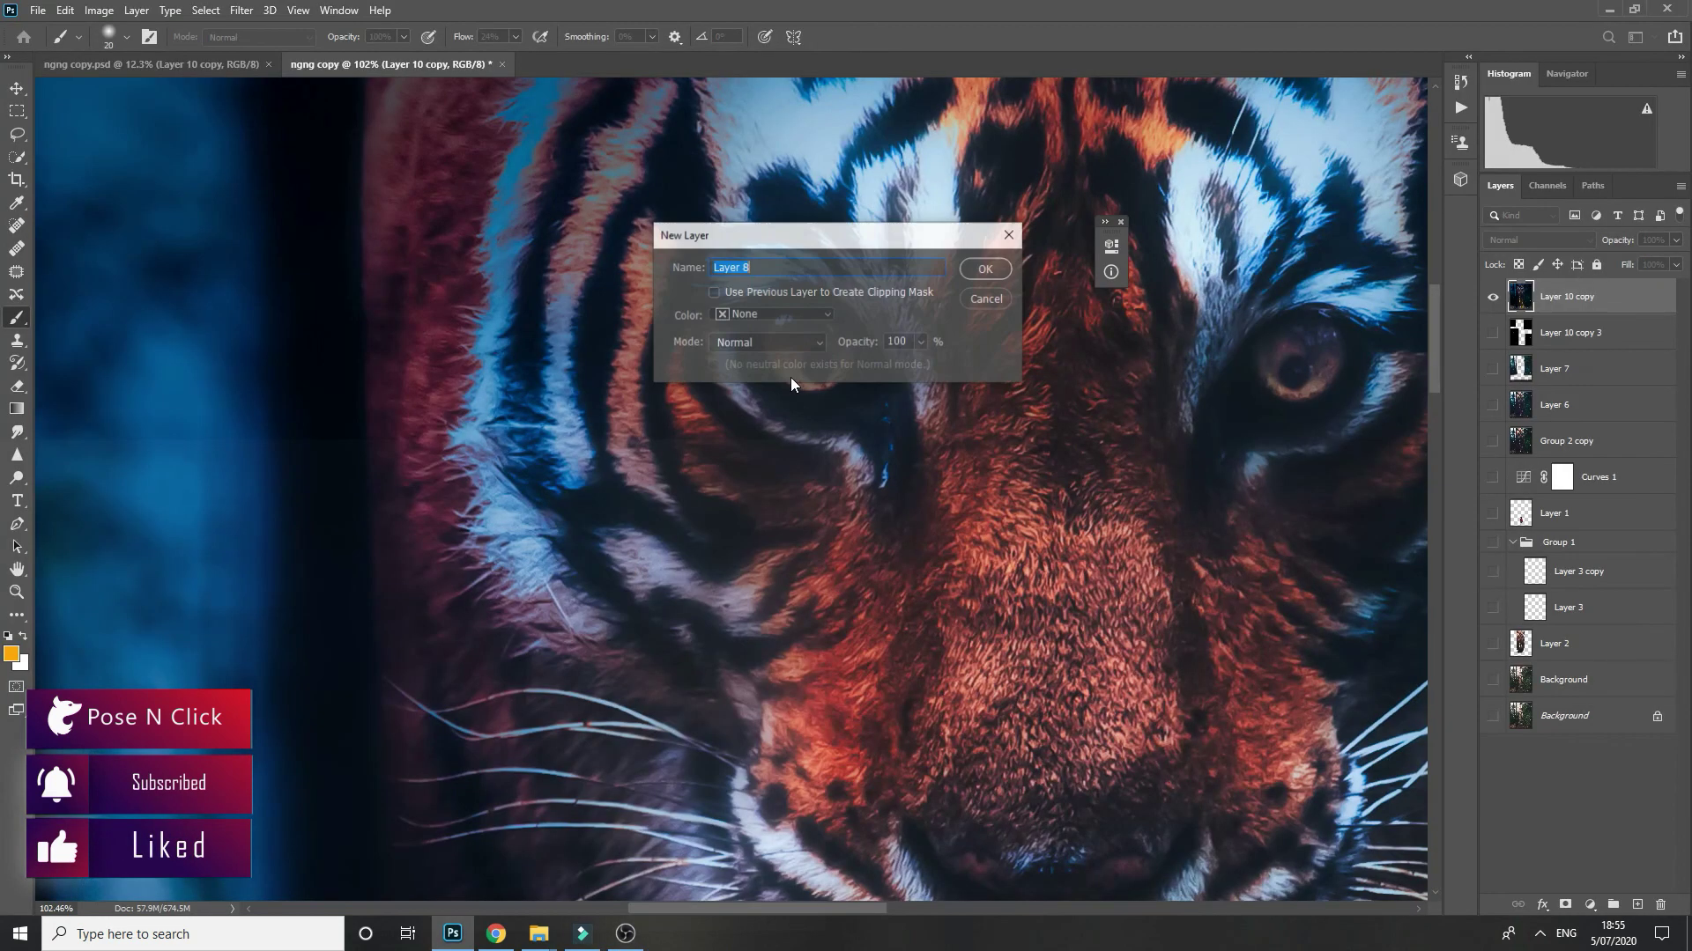
- Add a new layer and paint both of the tiger's irises orange with a soft 20 px brush
key("Return")
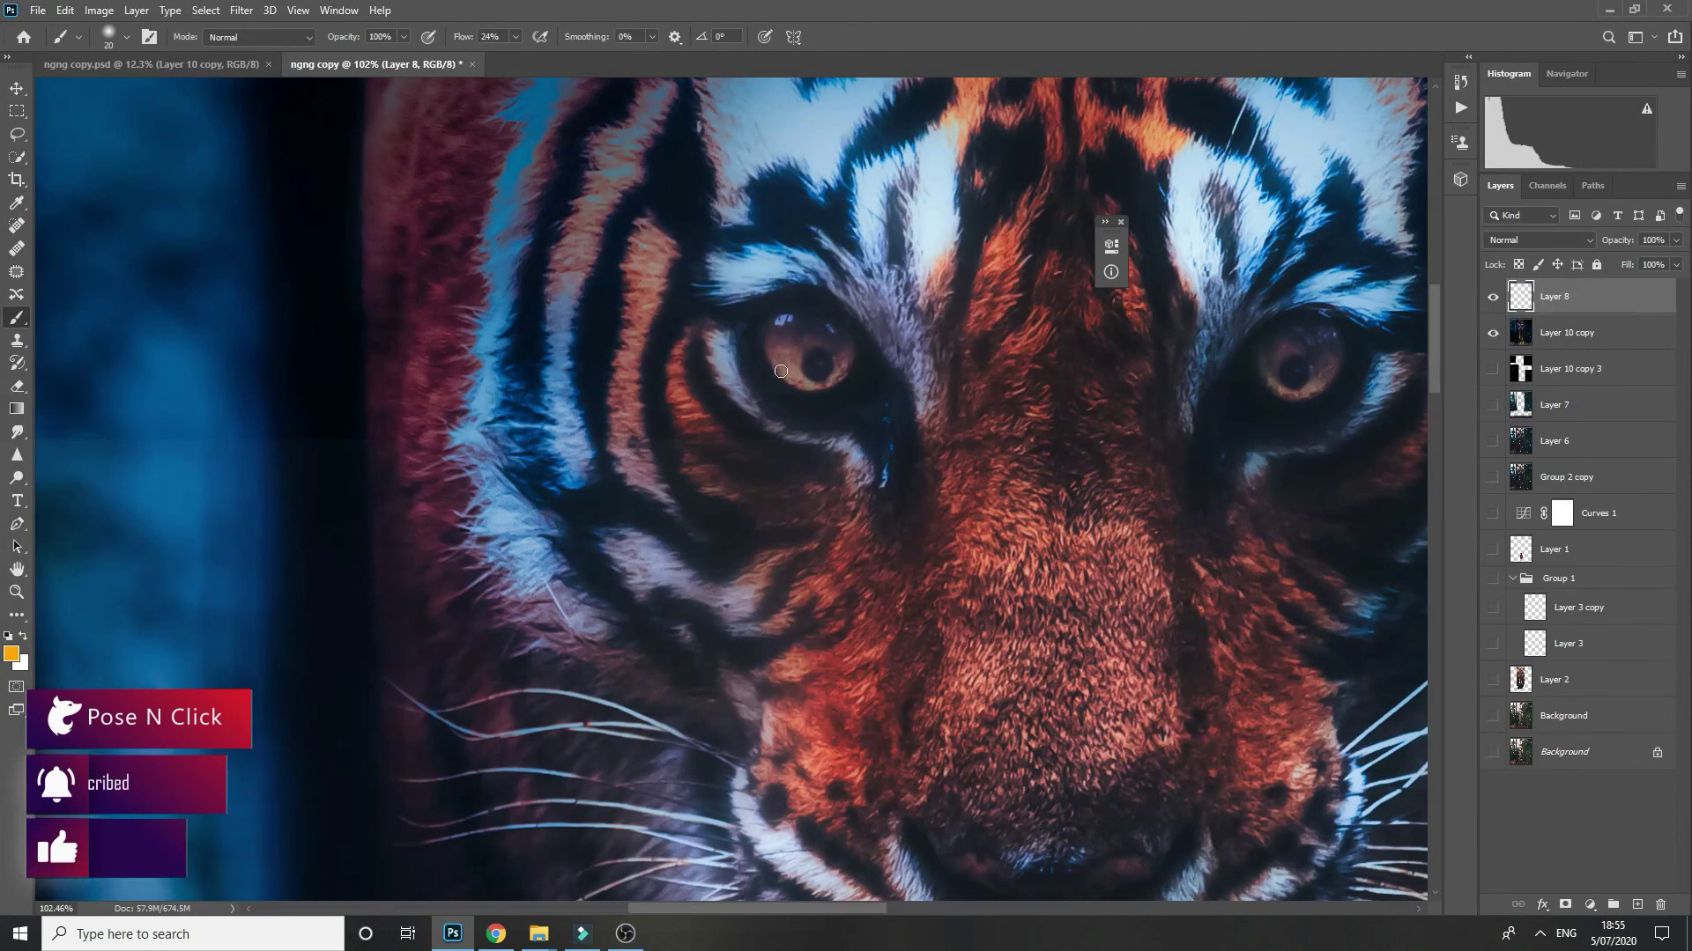
scroll(836, 378, "right", 5)
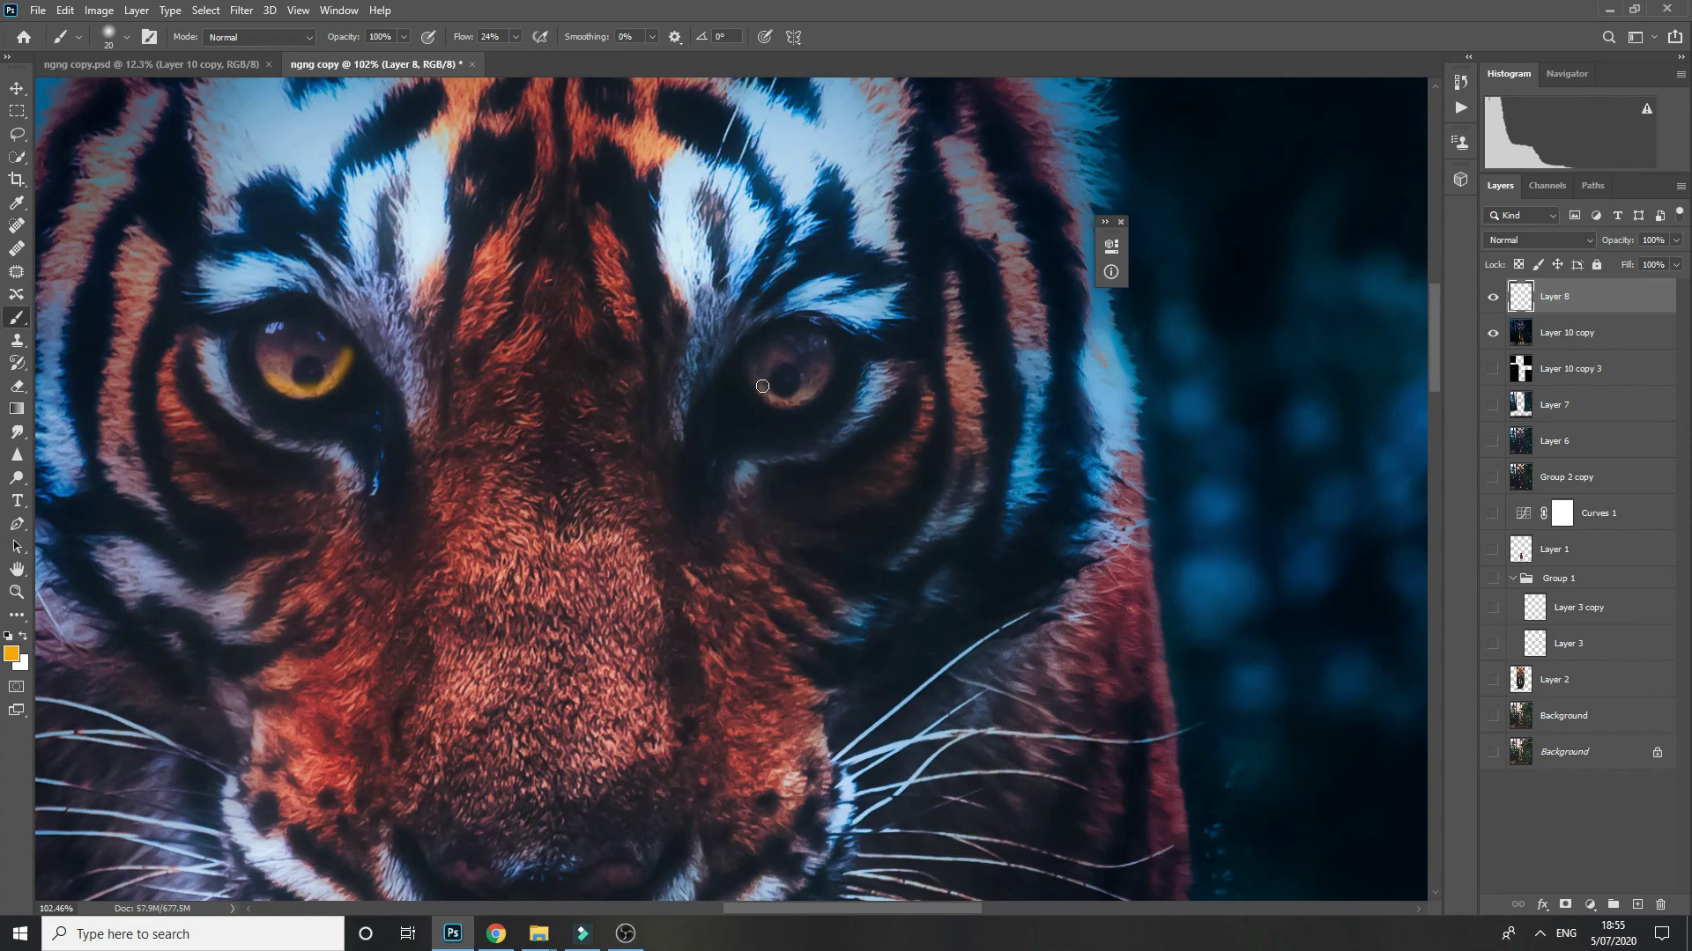
scroll(1070, 329, "down", 8)
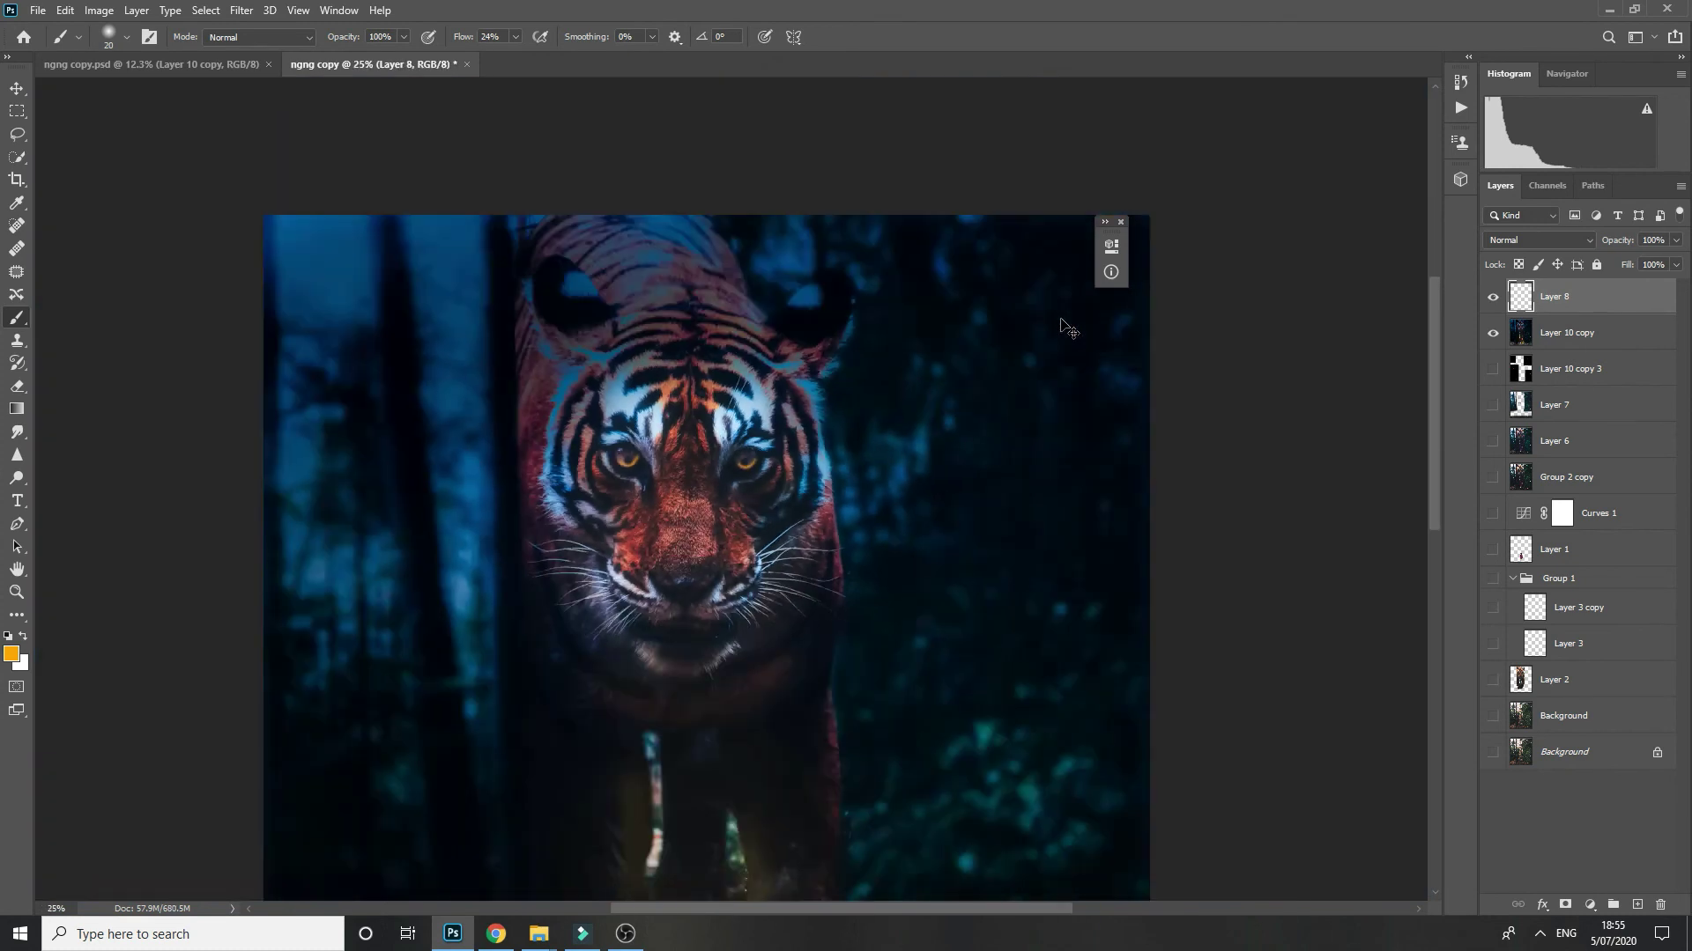
- Add another new layer and paint orange light across the tiger's lower cheeks with a soft 300 px brush
scroll(780, 386, "up", 5)
key("ctrl+shift+n")
key("Return")
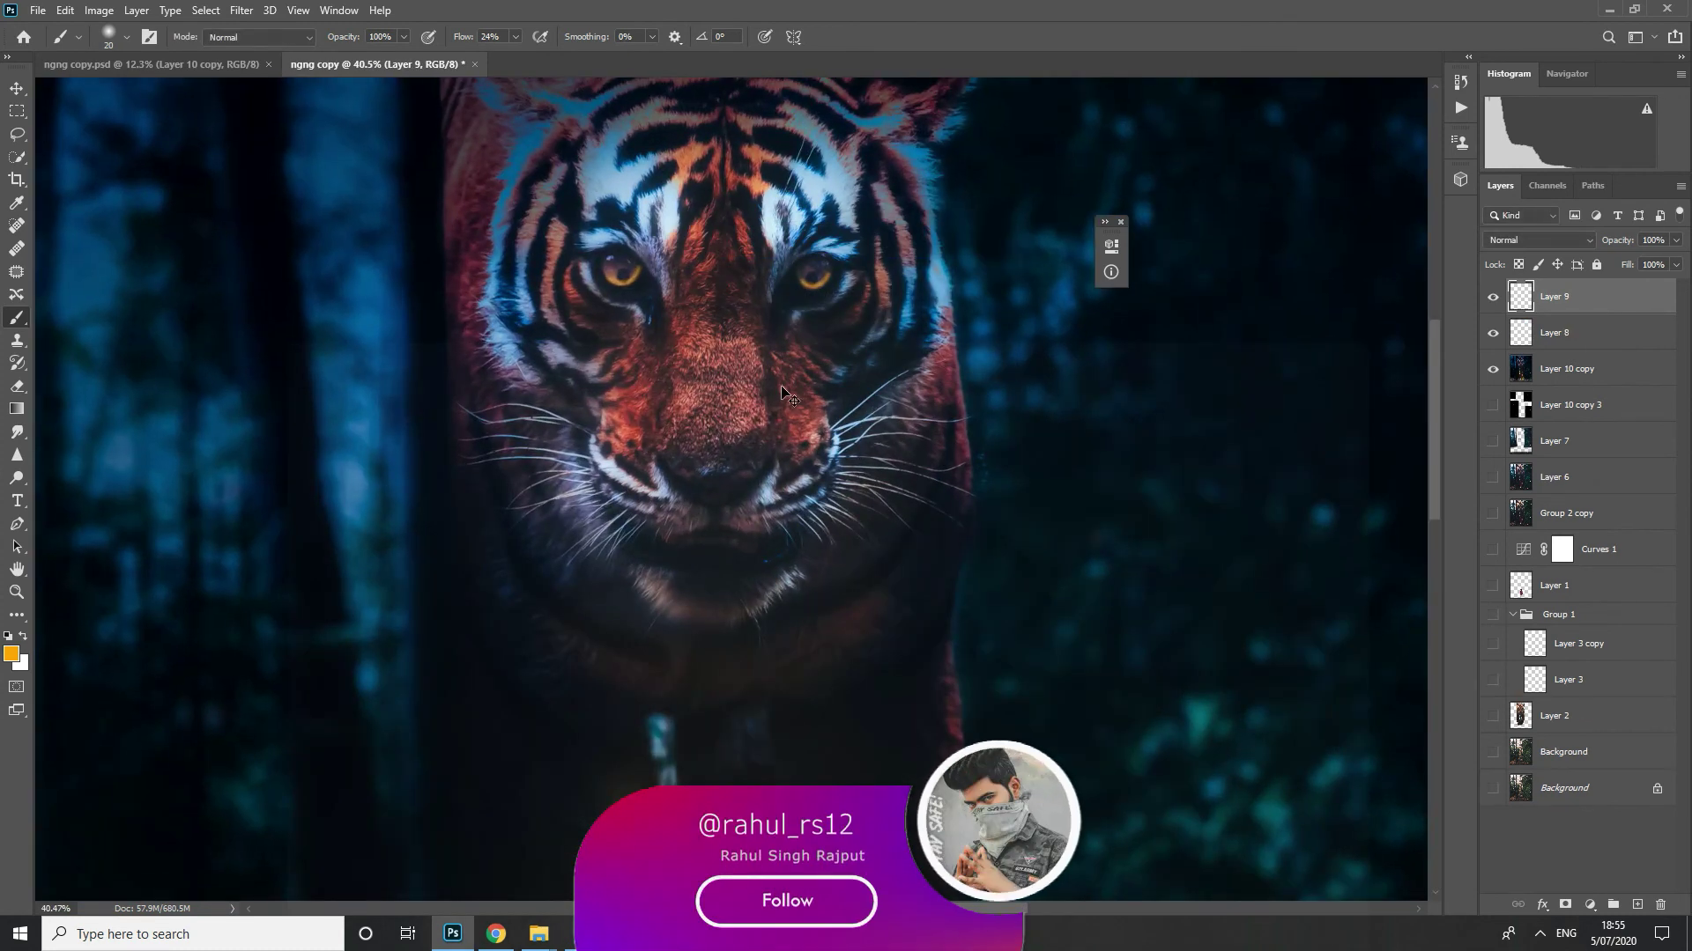
key("ctrl+minus")
key("ctrl+minus")
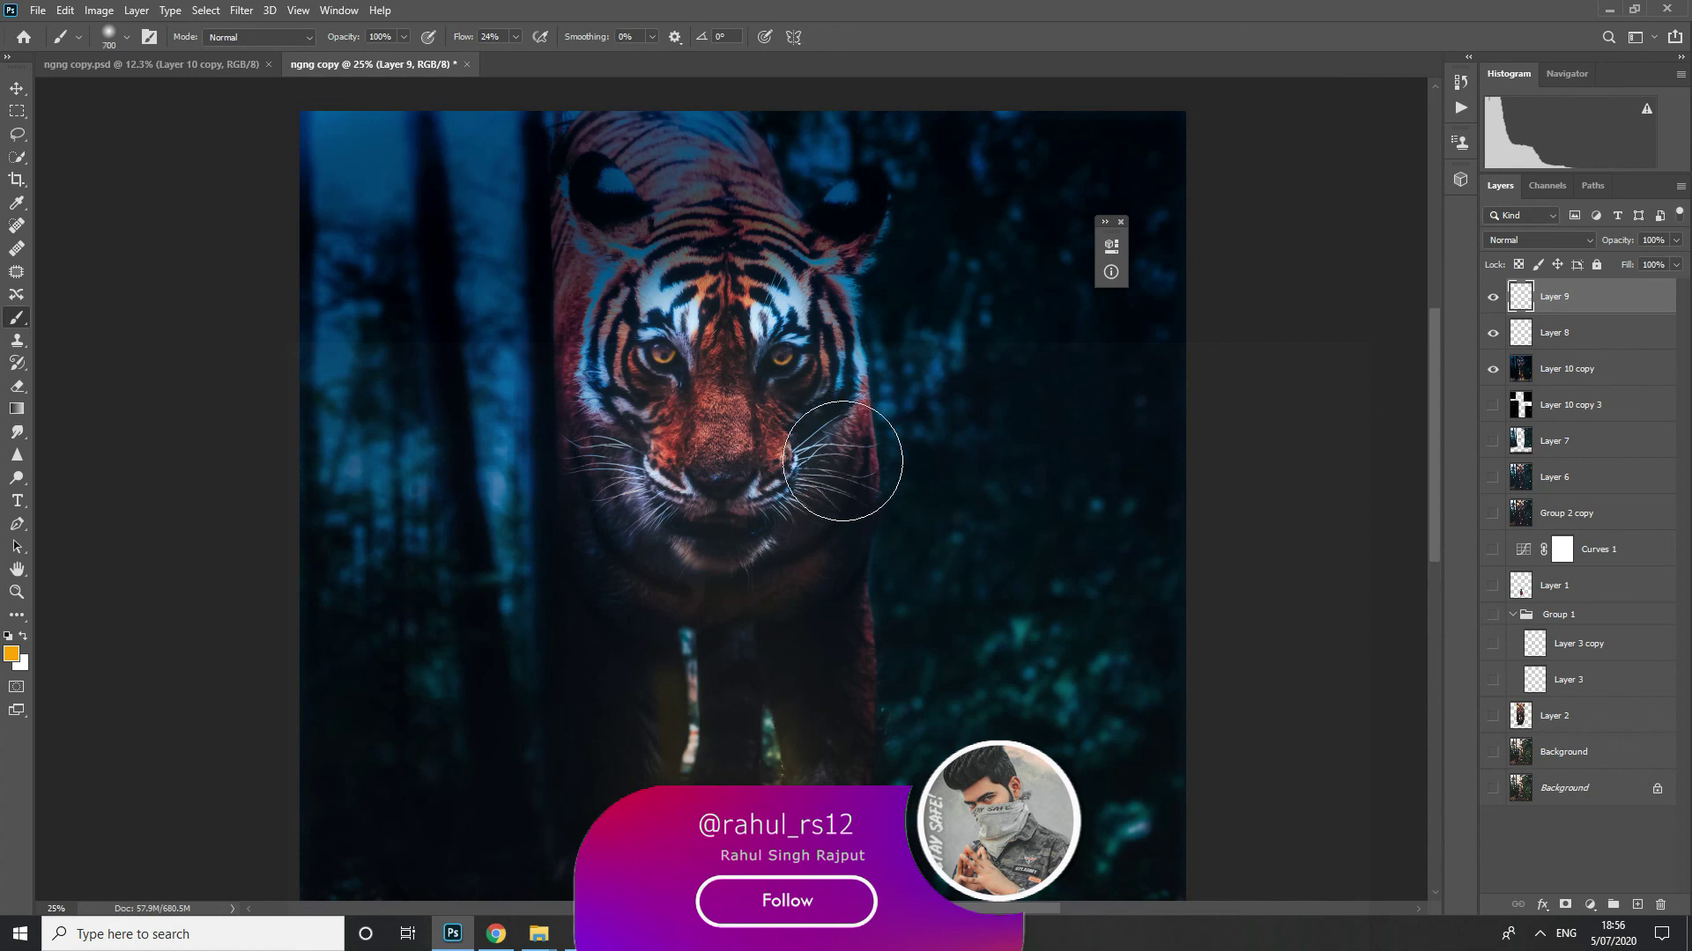
key("bracketleft")
key("bracketleft")
key("bracketleft")
key("bracketleft")
key("bracketleft")
key("bracketleft")
mouse_move(844, 440)
left_mouse_down()
mouse_move(738, 546)
mouse_move(685, 545)
mouse_move(622, 514)
mouse_move(597, 444)
left_mouse_up()
- Set the orange light layer's blend mode to Soft Light and erase the excess glow around the tiger's chin
scroll(1561, 238, "down", 8)
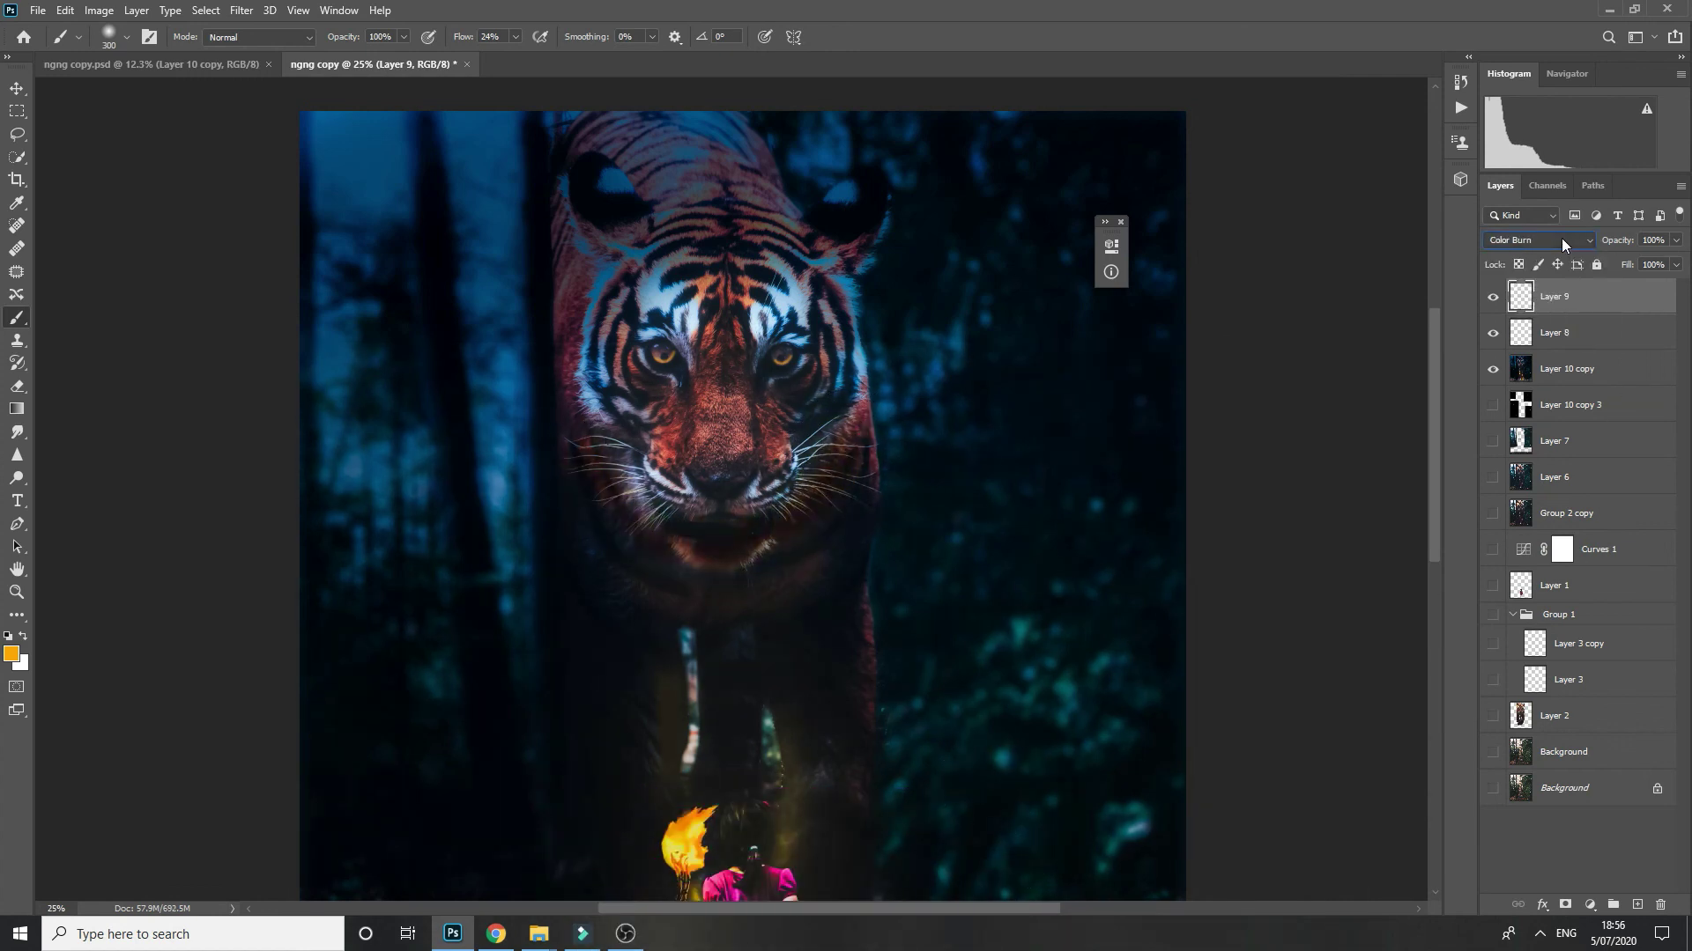
scroll(1561, 238, "down", 6)
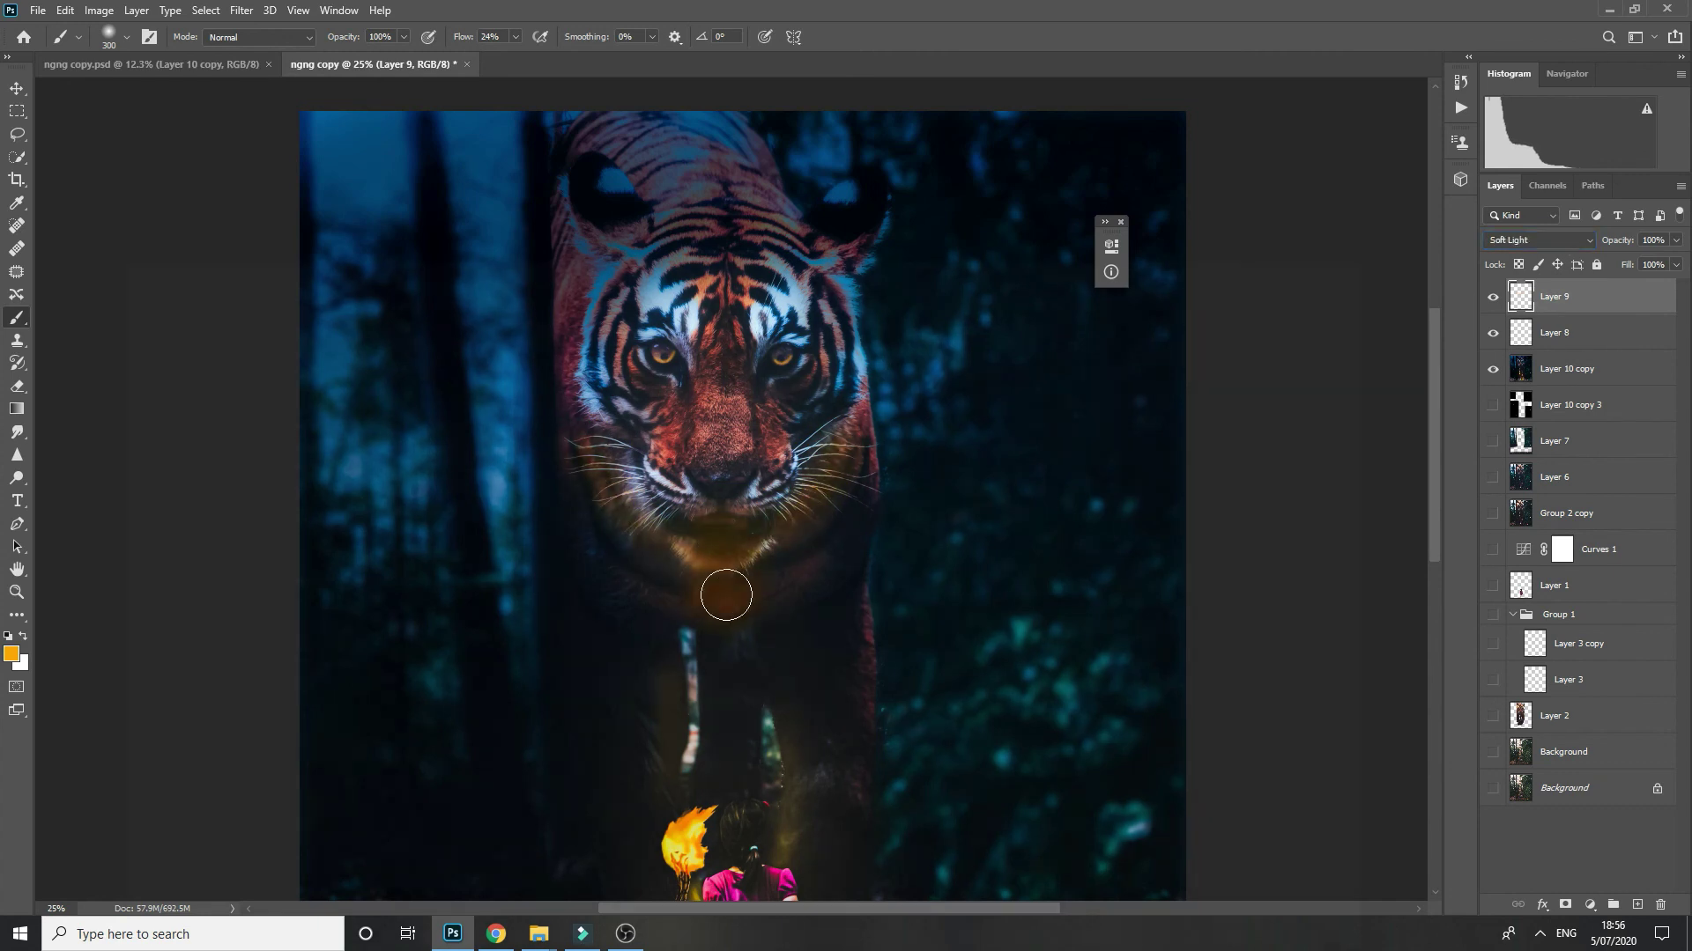
key("e")
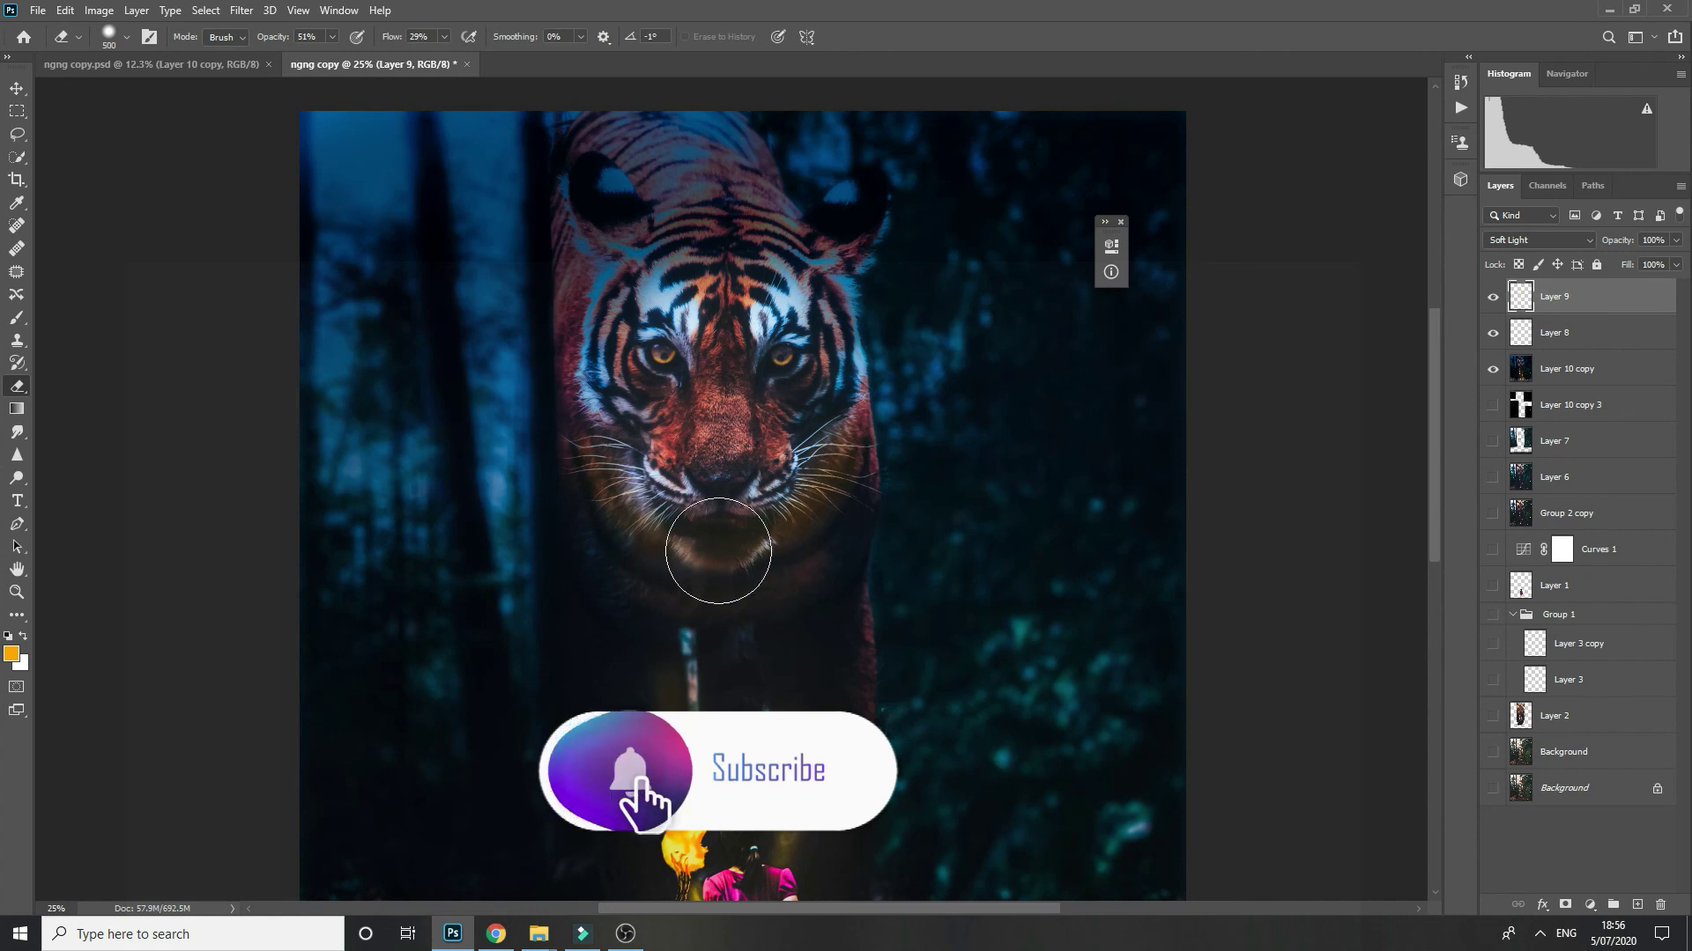
- Reduce the orange light layer's opacity to 44%
key("v")
key("4")
key("4")
- Group the eye colour layer and the orange light layer together
key("ctrl+minus")
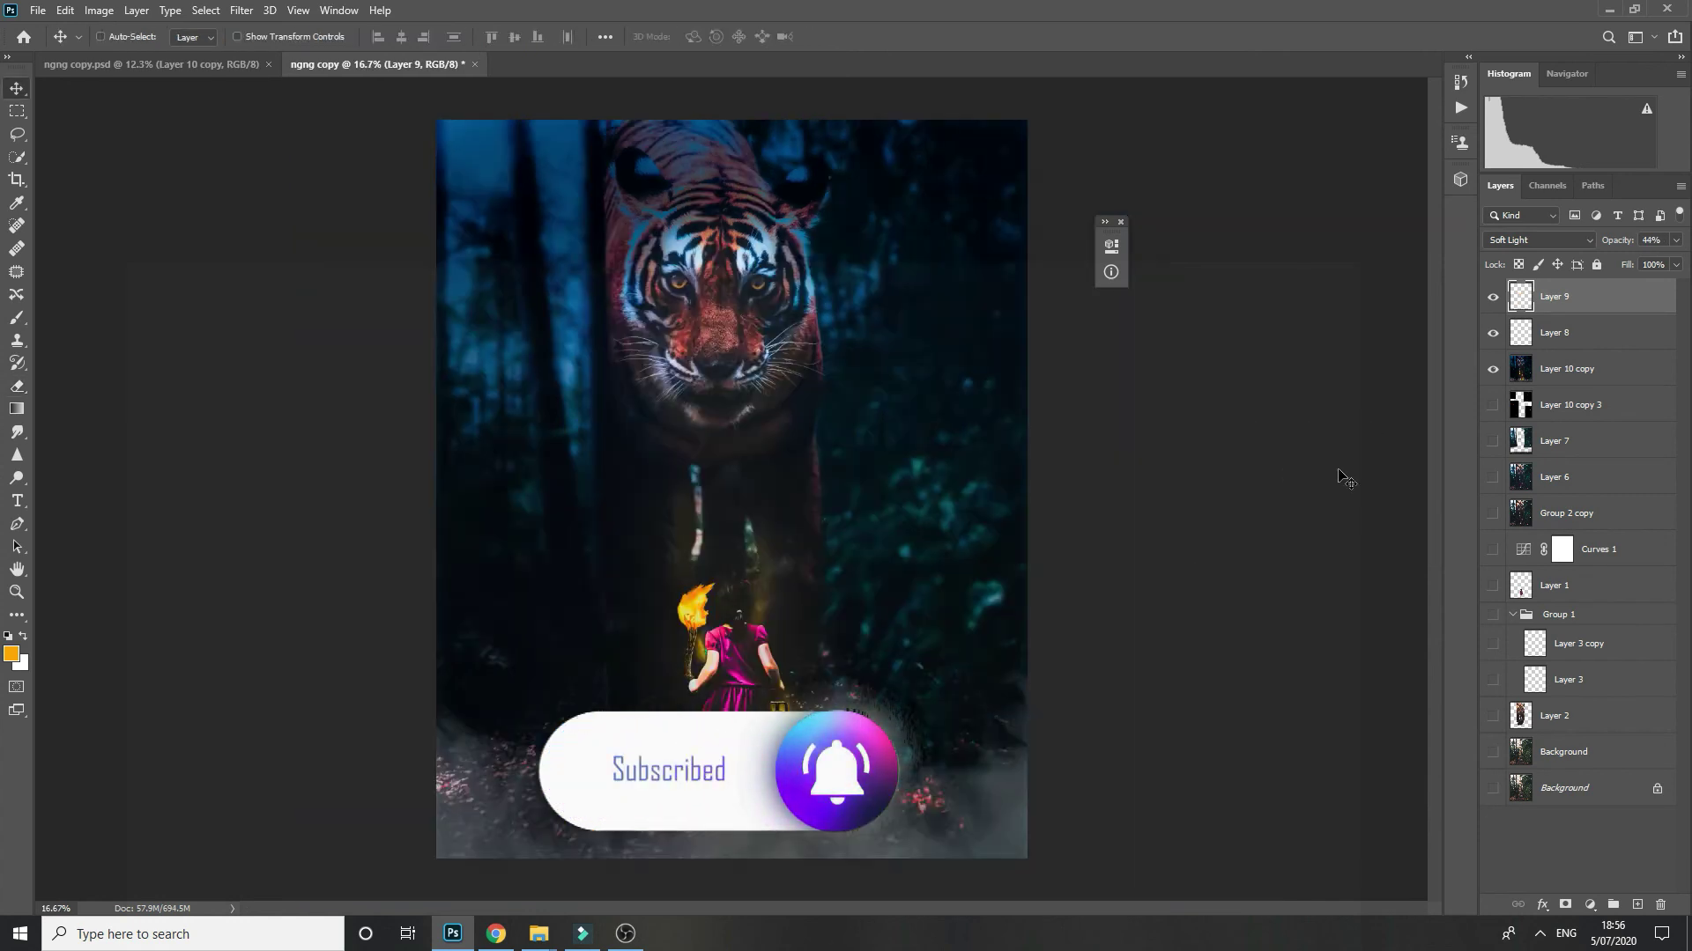
key("ctrl+minus")
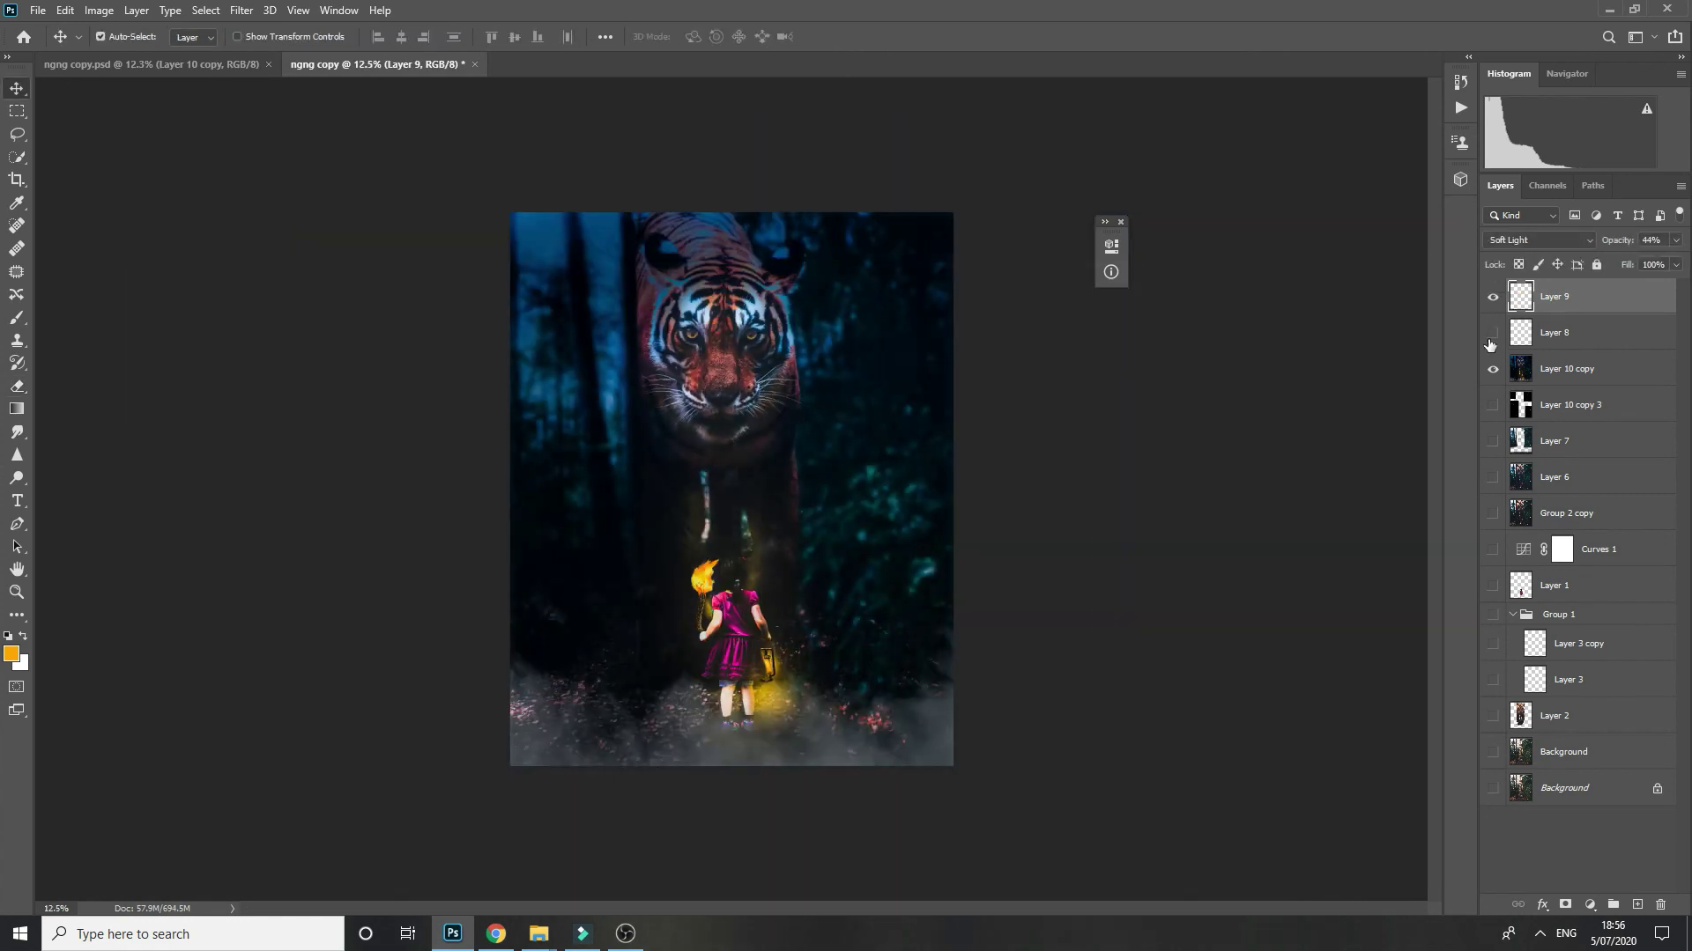
left_click(1544, 331)
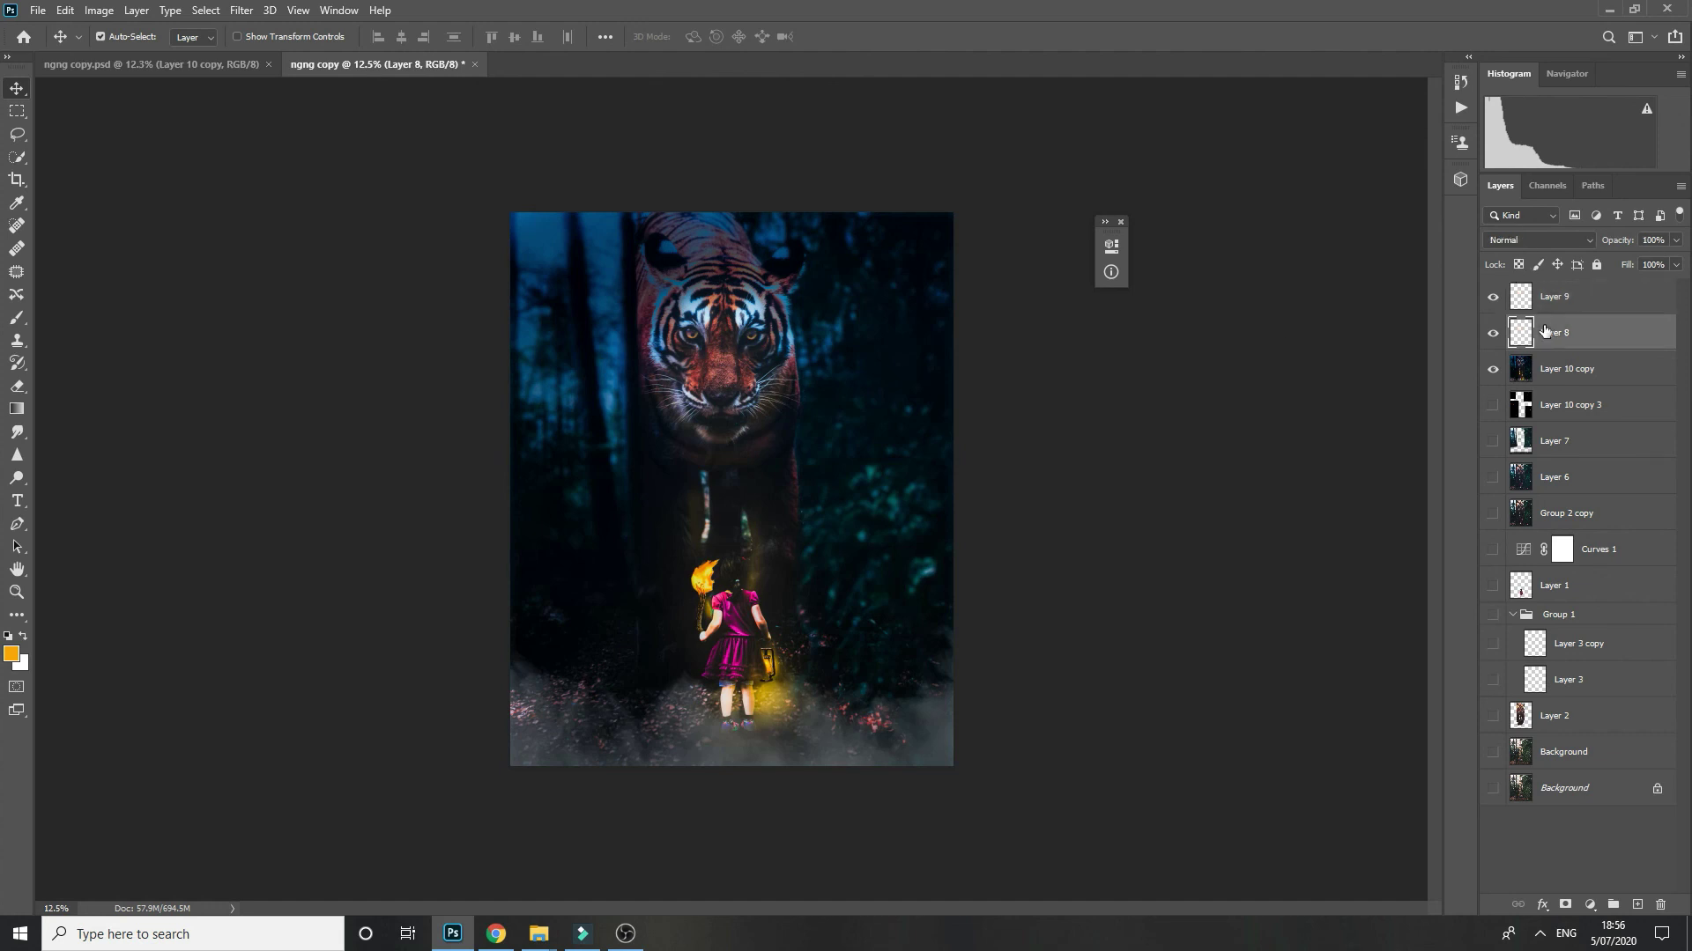
left_click(1585, 298, "shift")
key("ctrl+g")
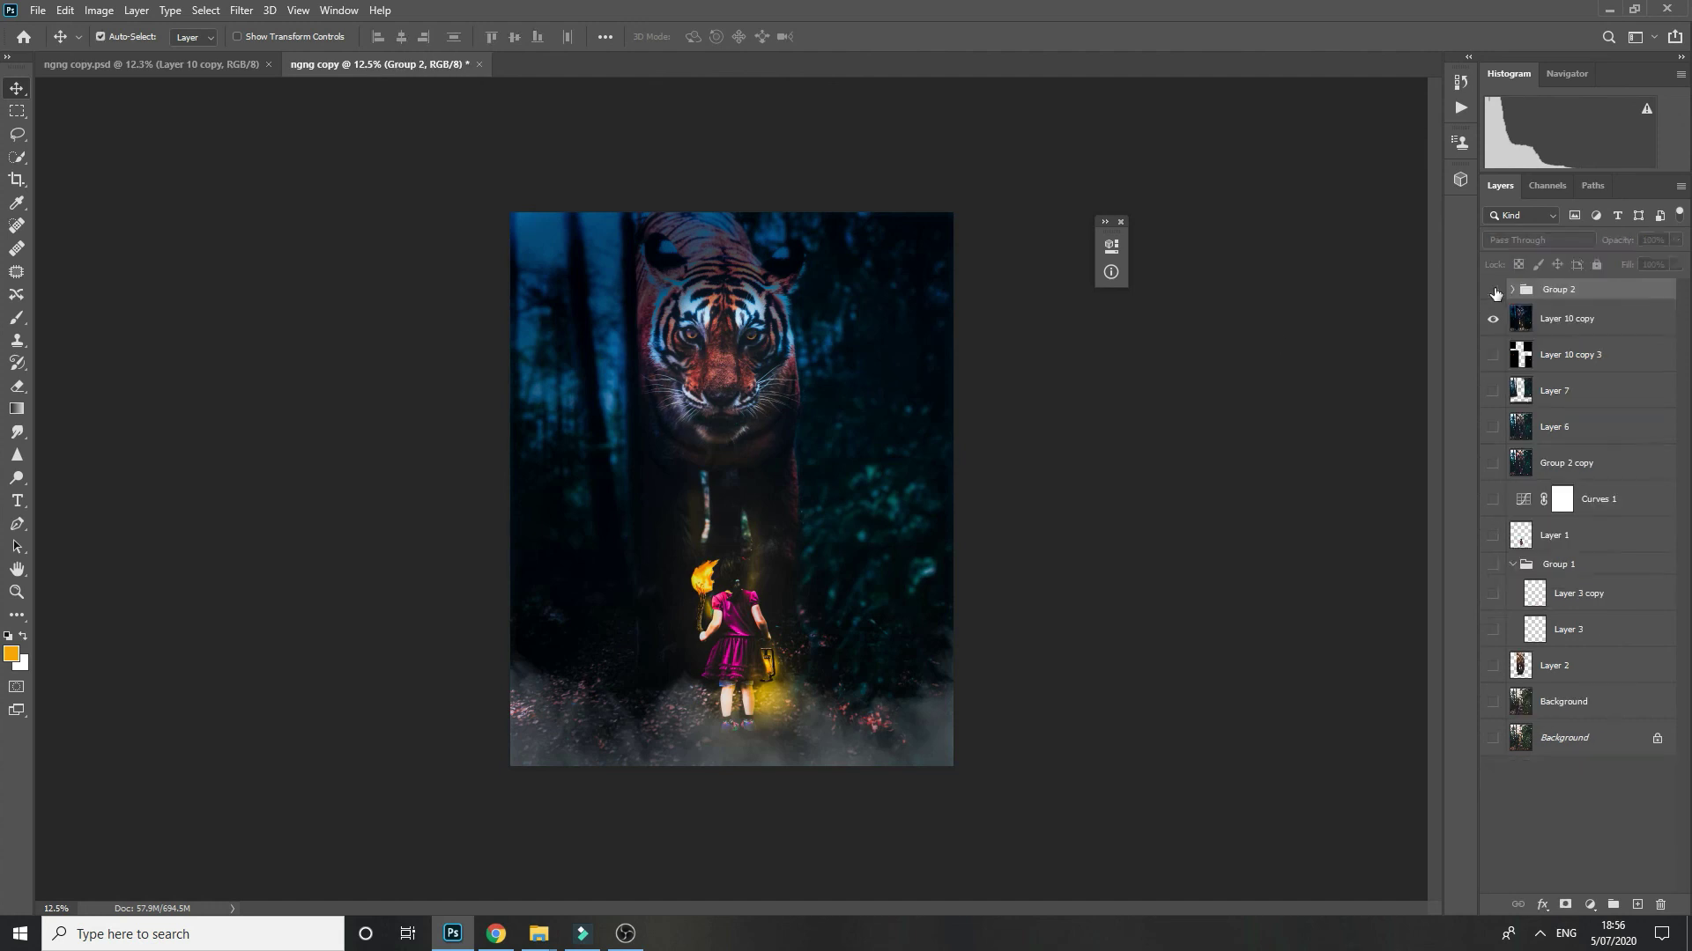